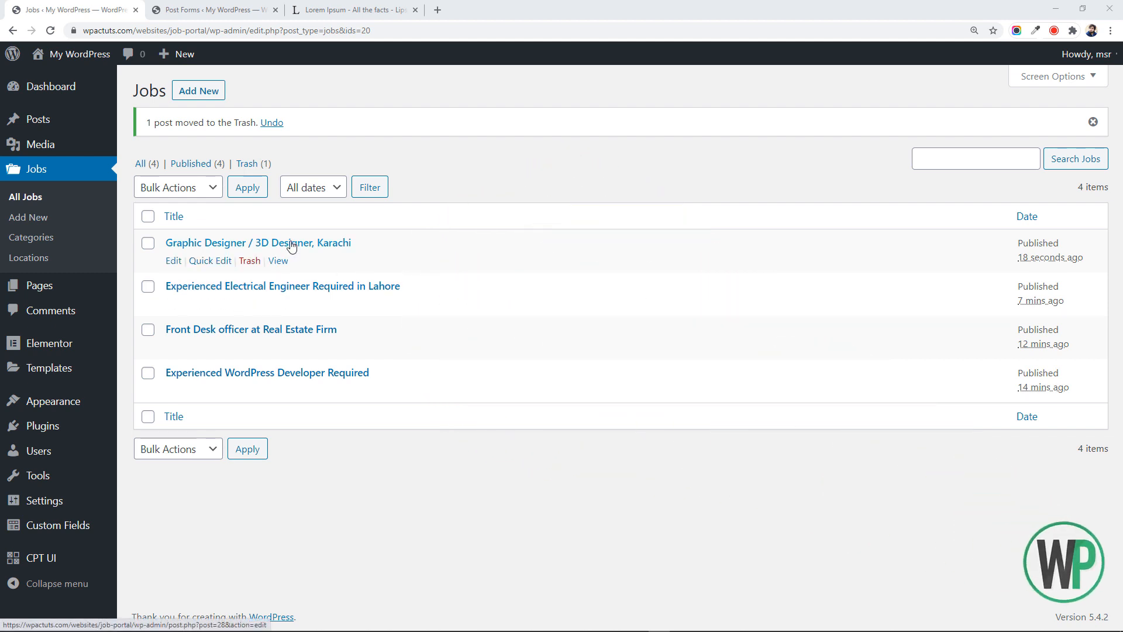
Step: Open the Graphic Designer / 3D Designer, Karachi job in a separate tab and review its Job Meta fields
right_click(244, 250)
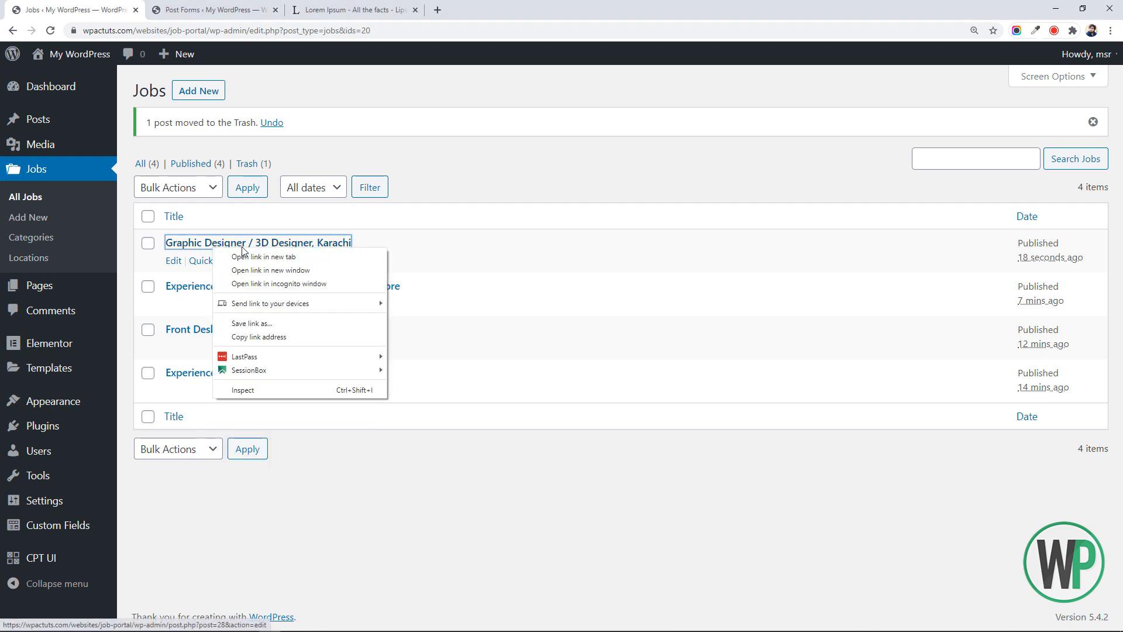
key(Escape)
right_click(257, 246)
click(293, 253)
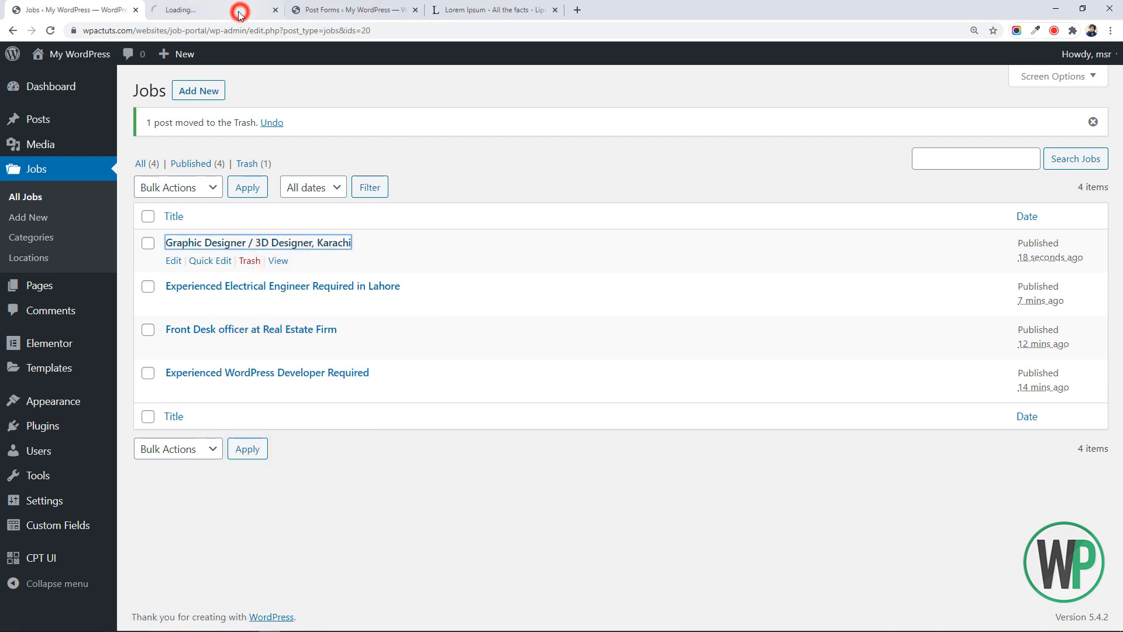
click(238, 10)
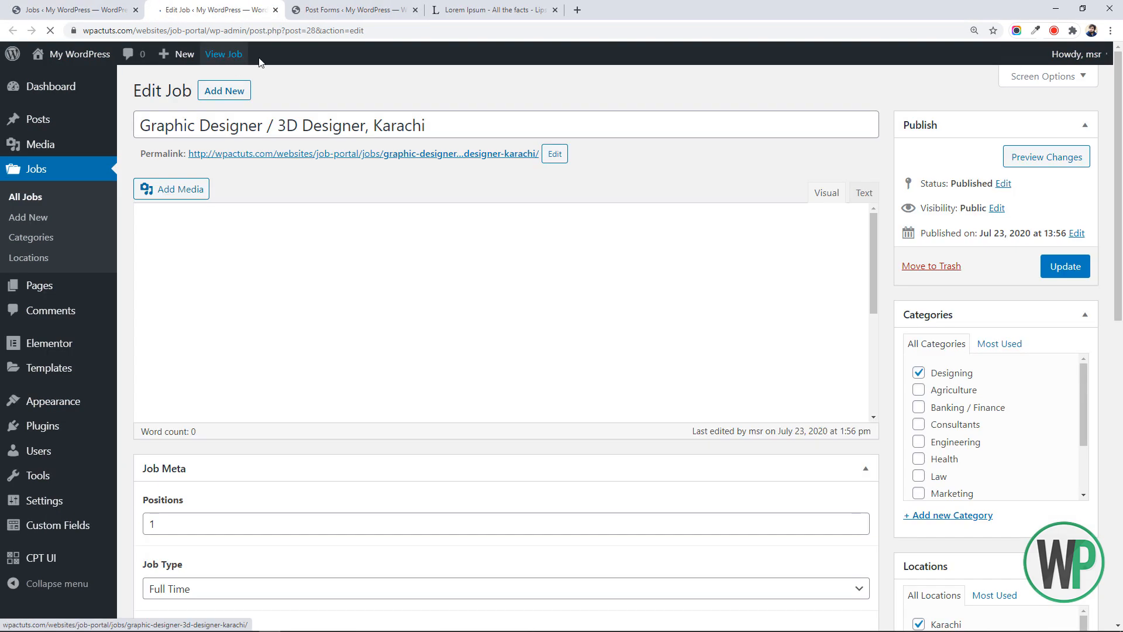
scroll(547, 390, down, 10)
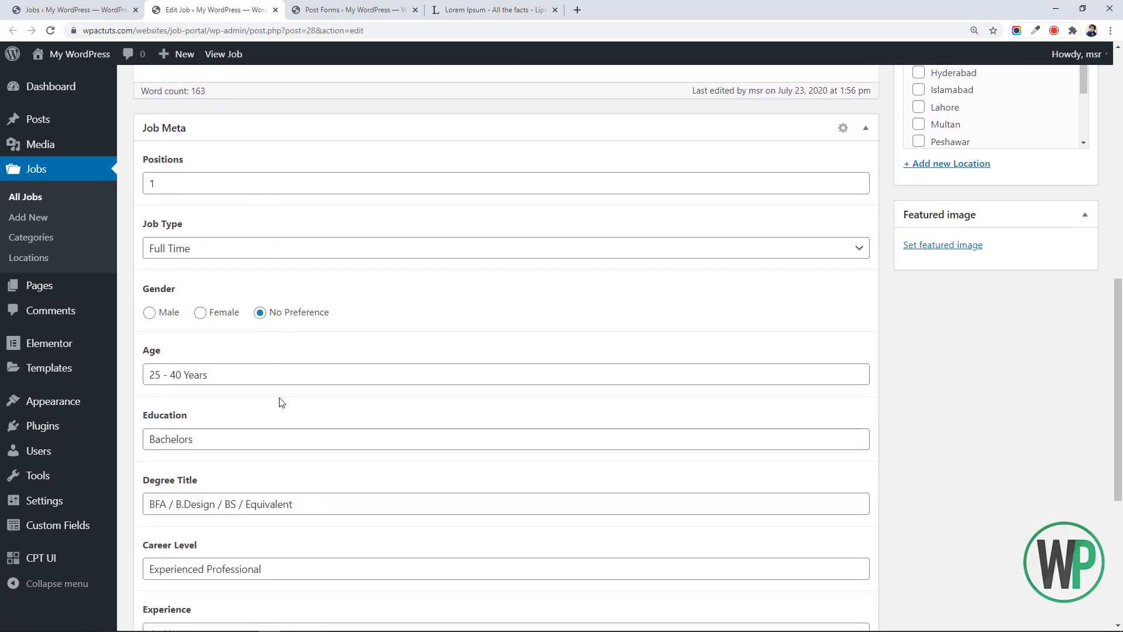
click(287, 382)
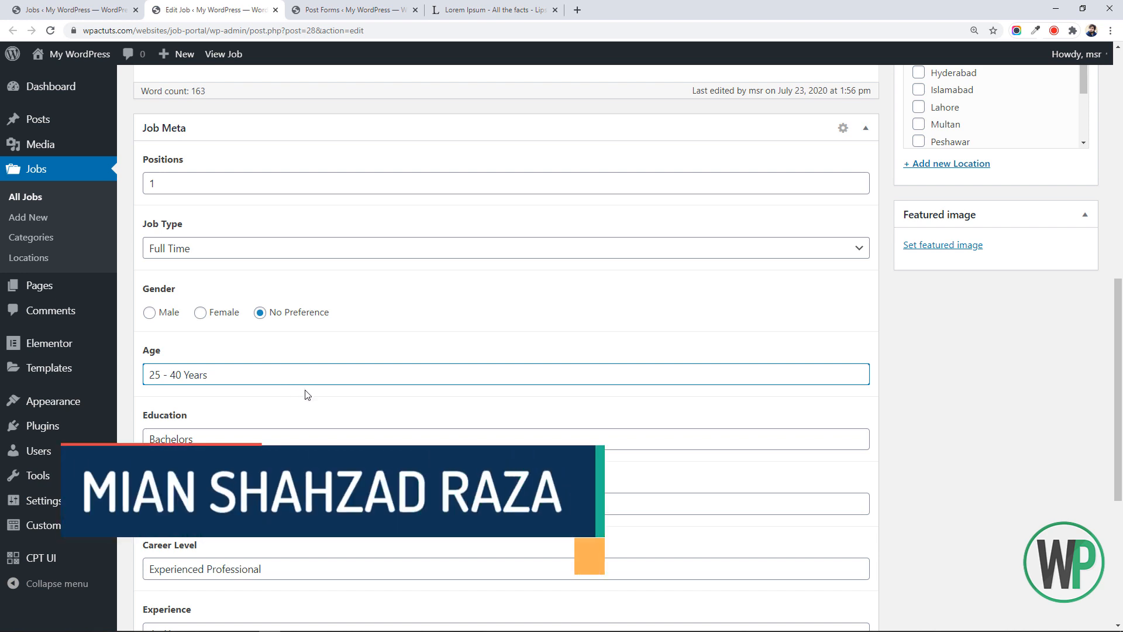
Step: Go back to the jobs tab and open the Job Meta field group in Custom Fields for editing
key(ctrl+Page_Up)
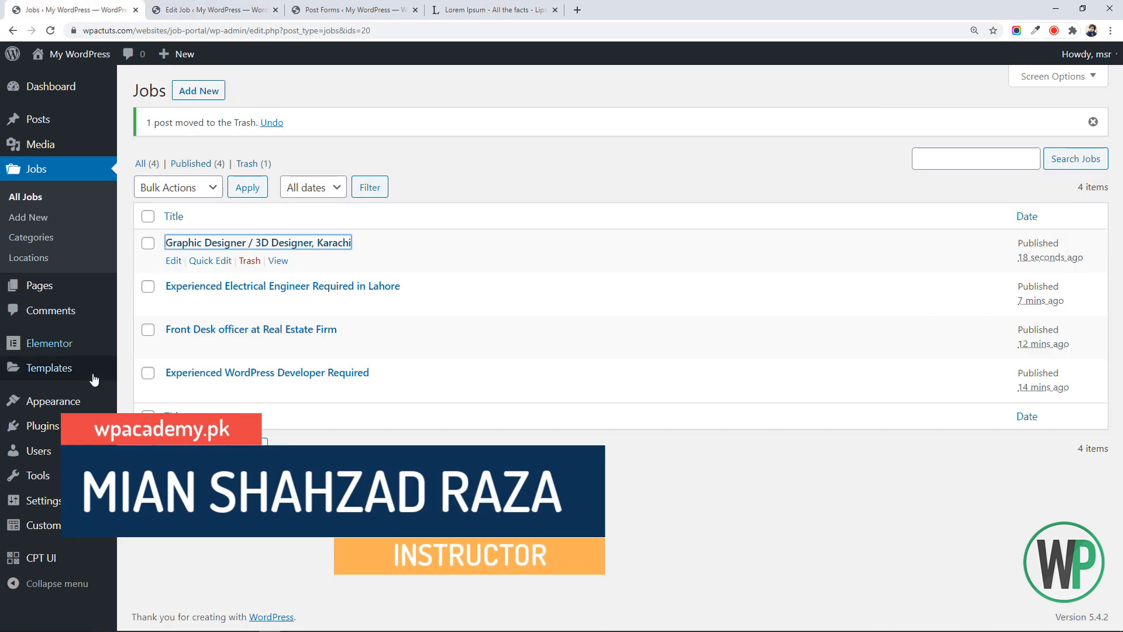
click(222, 94)
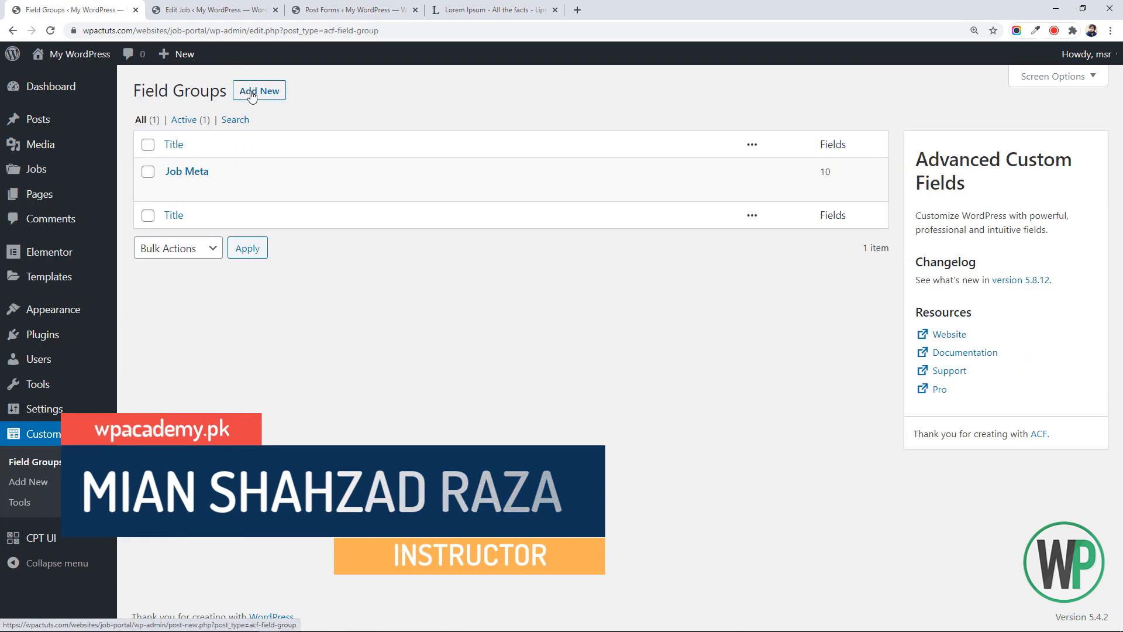
click(186, 171)
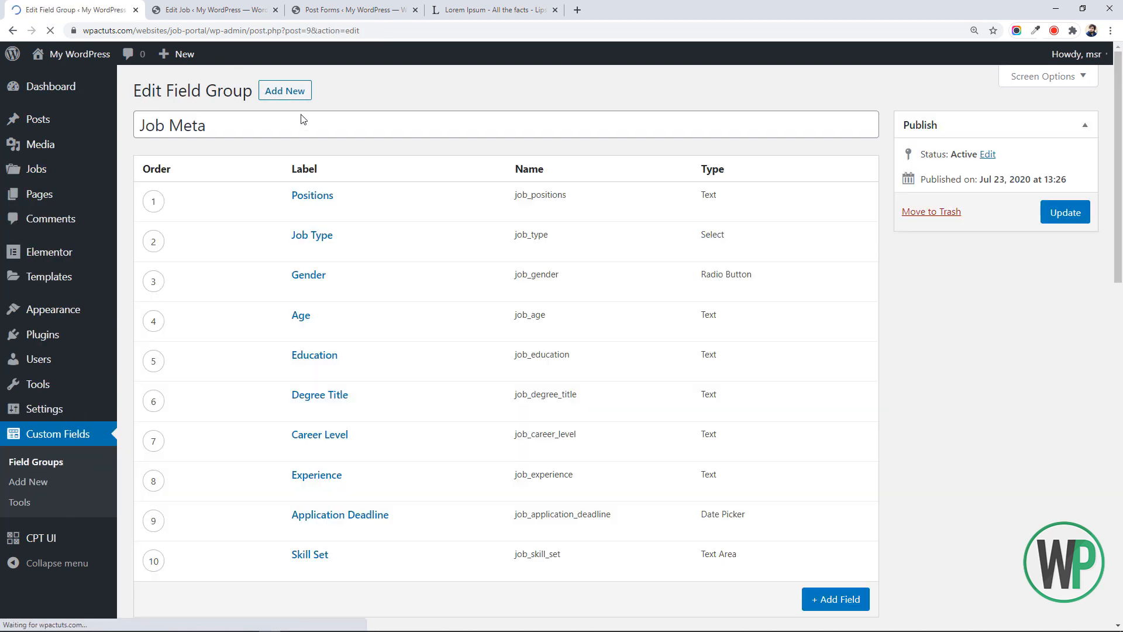
click(310, 126)
scroll(464, 296, down, 3)
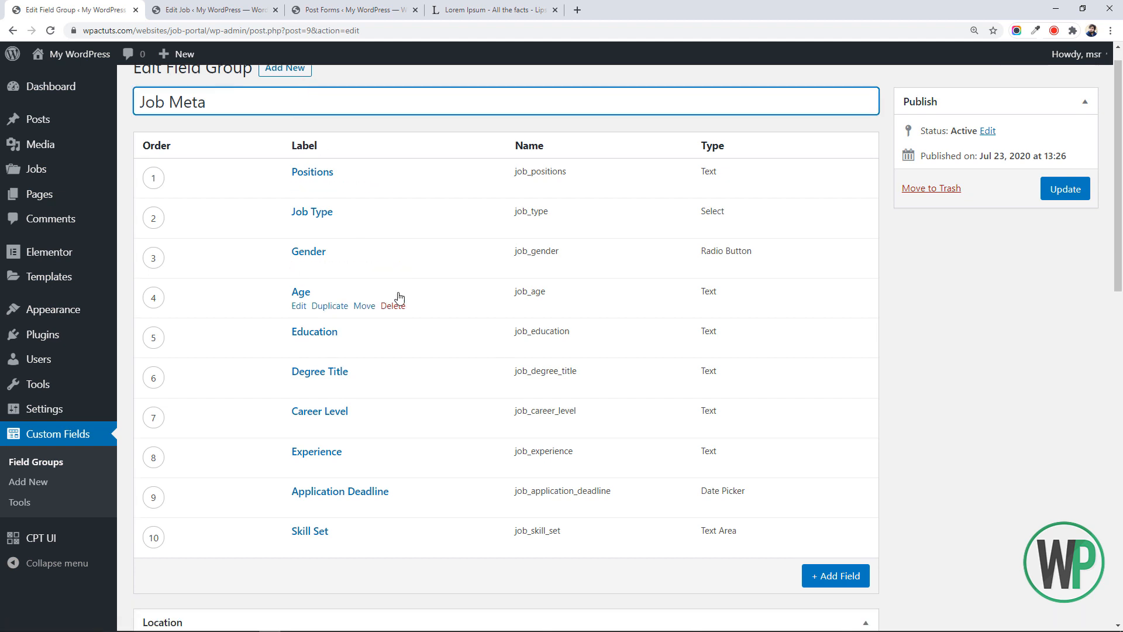
Step: Add a text field to the Job Meta group with the label Salary Package and the name job_salary_package
click(825, 423)
click(407, 339)
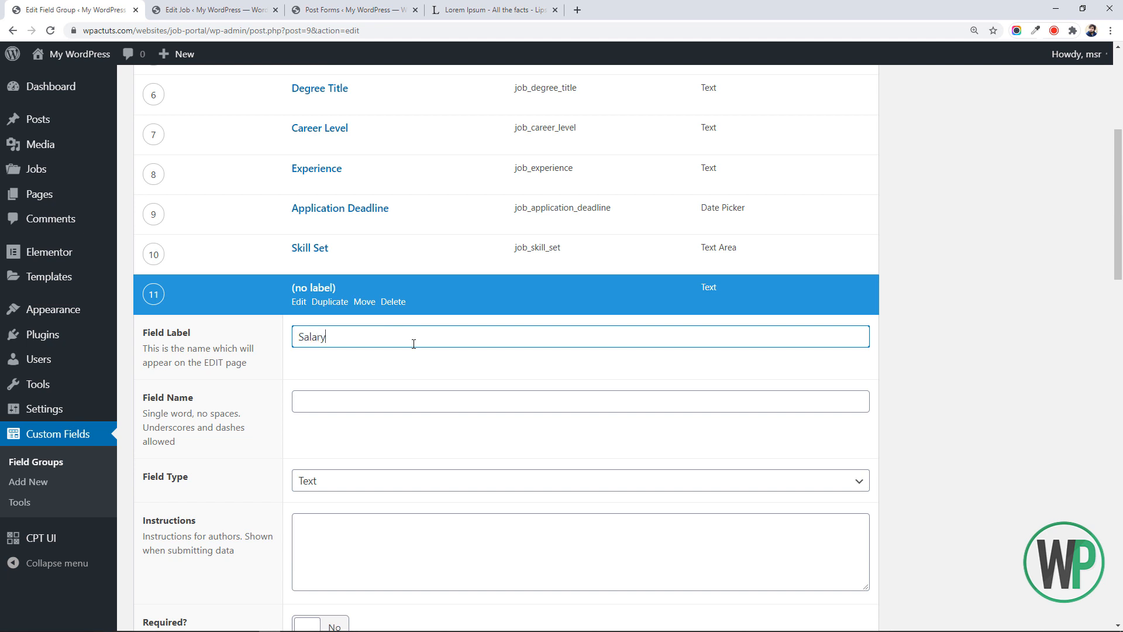
text(Salary Package)
key(Tab)
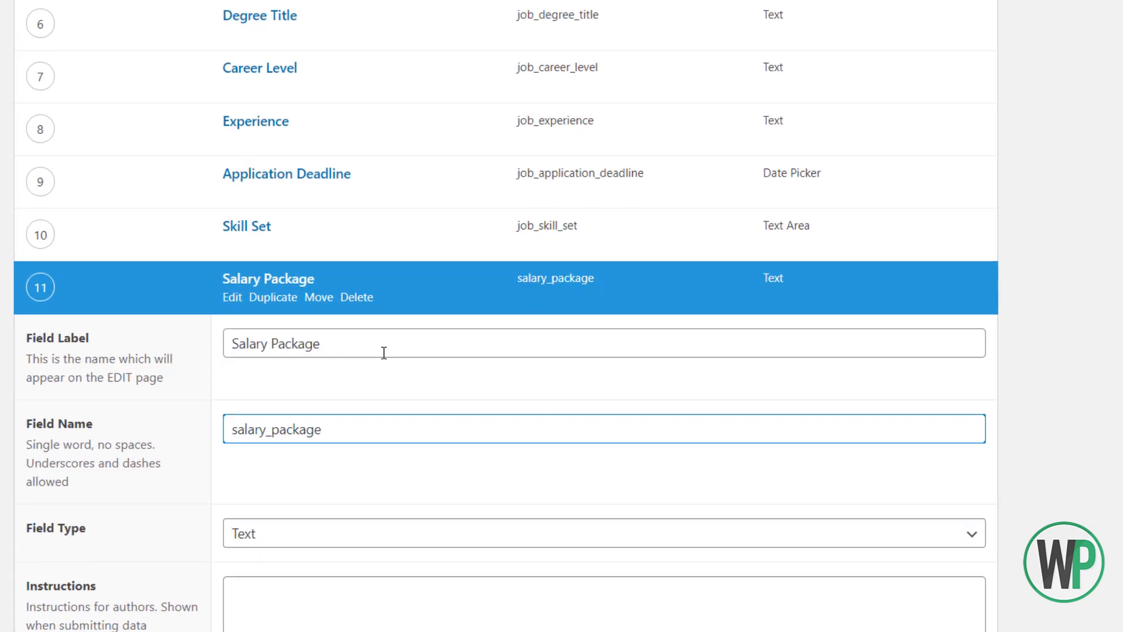
text(job_)
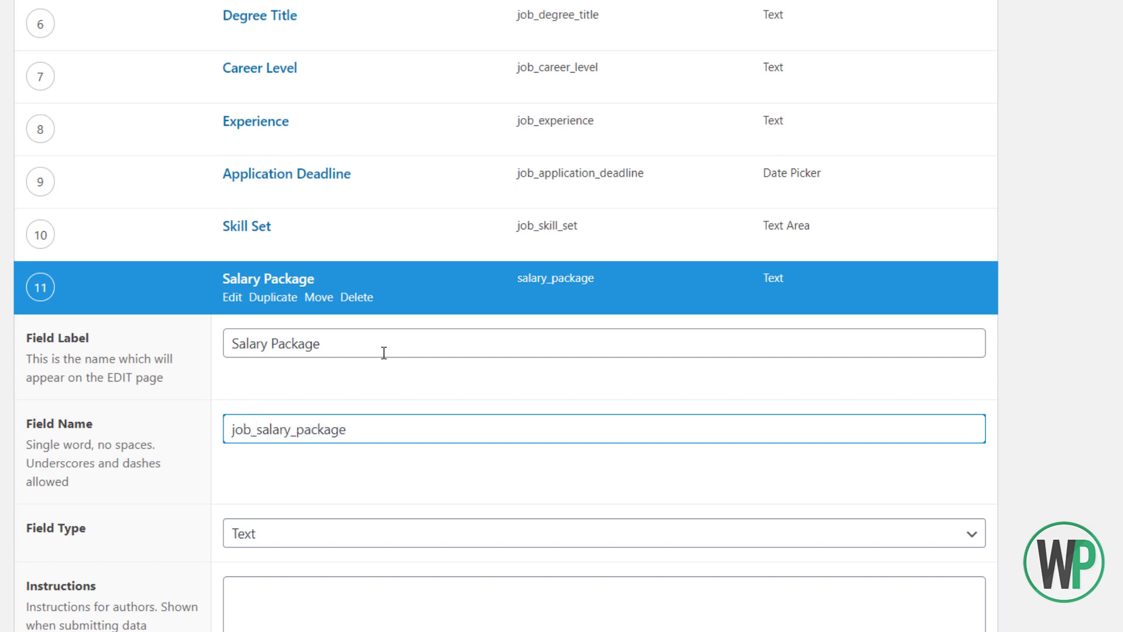
key(Tab)
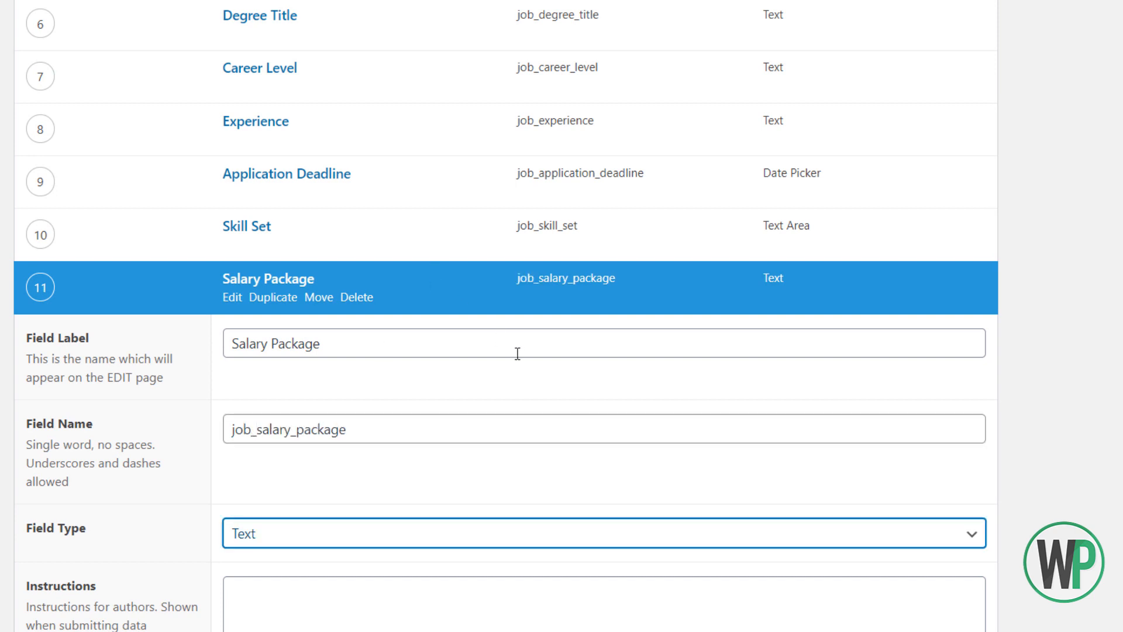
scroll(506, 316, down, 4)
scroll(506, 316, up, 6)
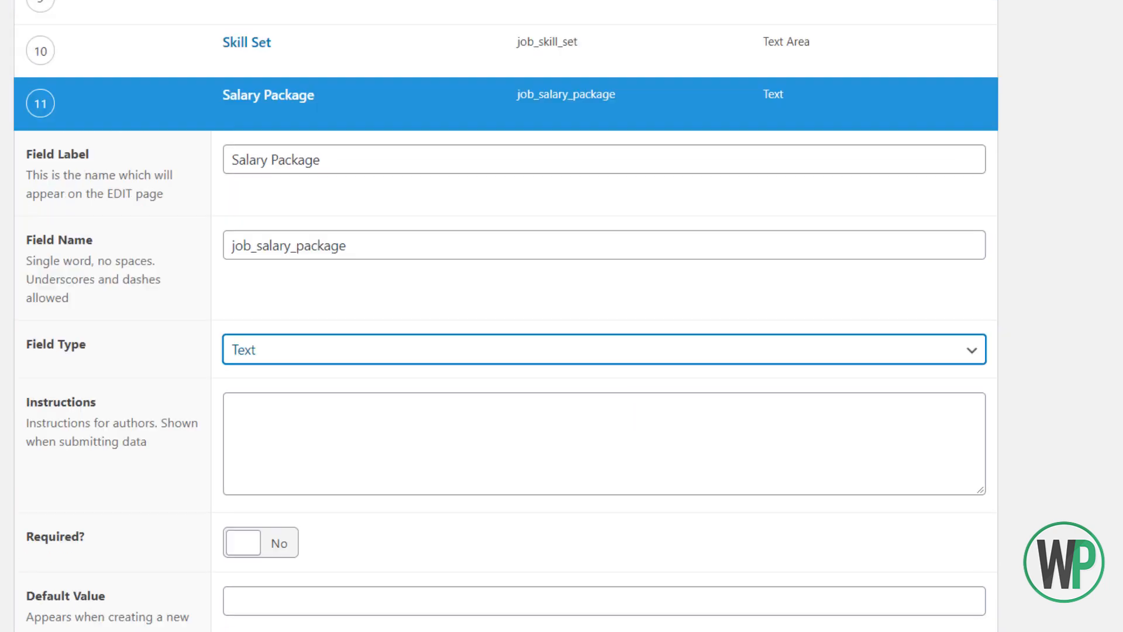
mouse_move(139, 460)
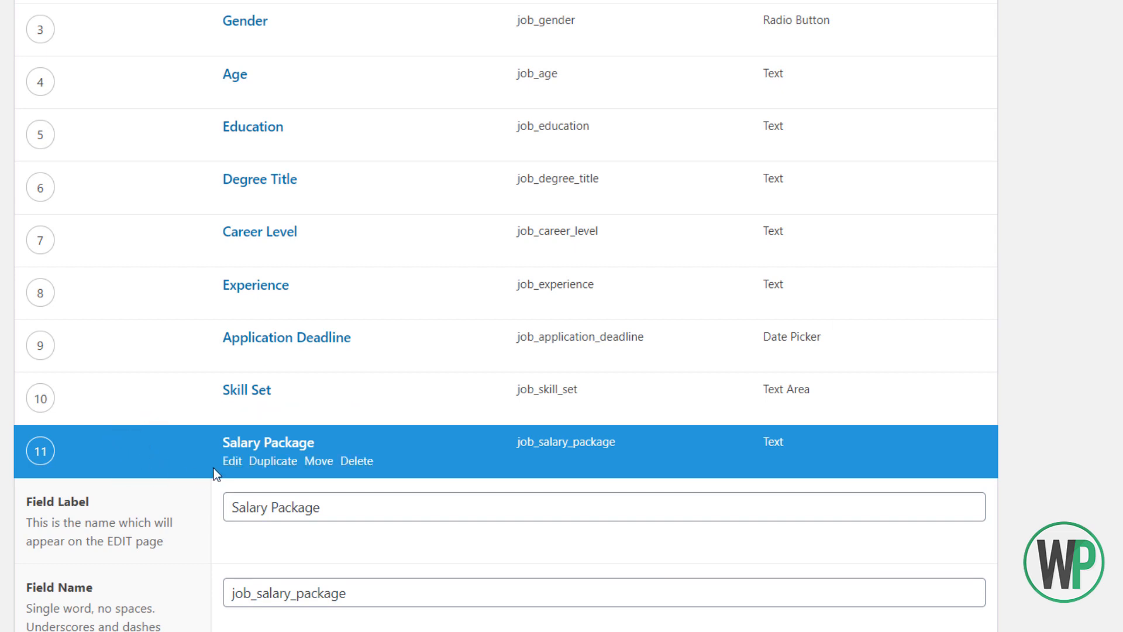
click(230, 463)
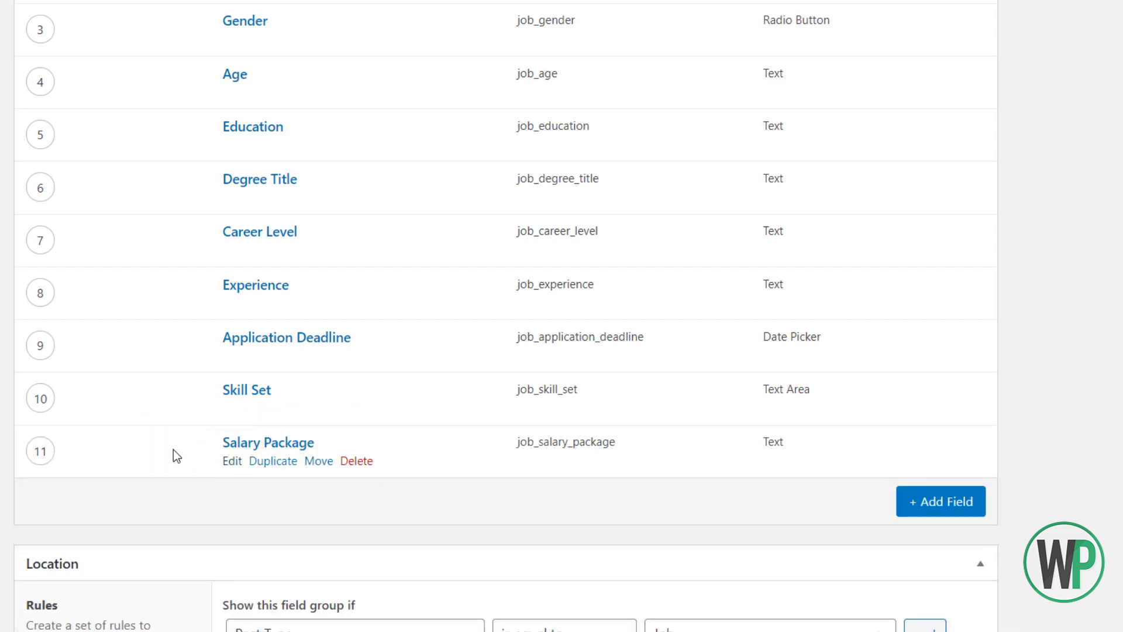
Step: Move the Salary Package field to the first place in the field order and update the Job Meta group
scroll(298, 558, up, 4)
scroll(299, 559, down, 2)
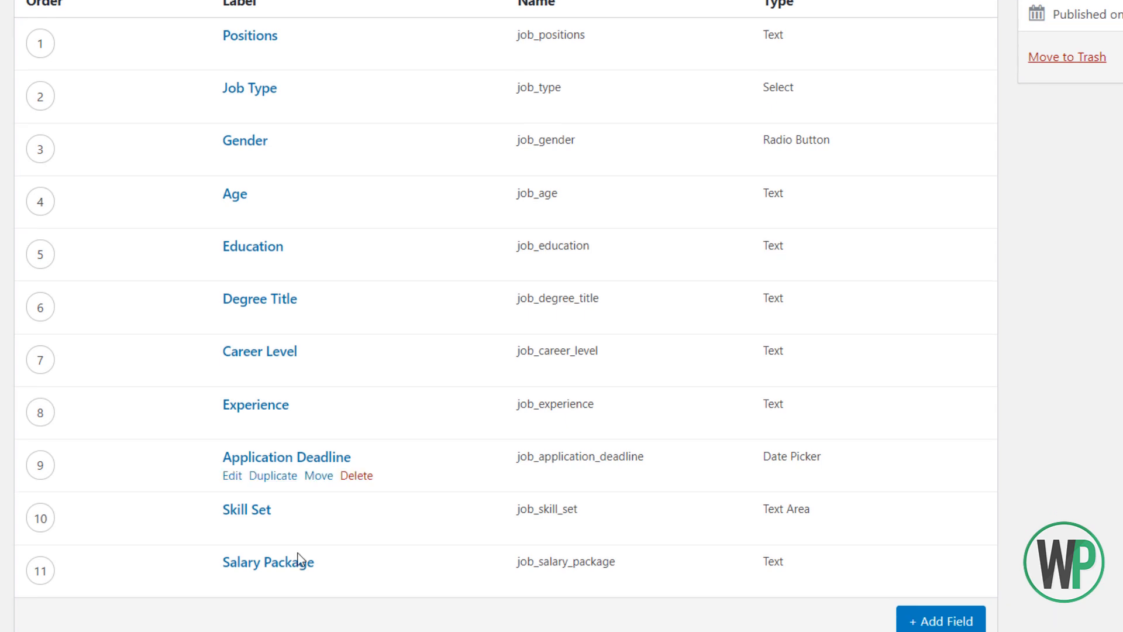
drag(40, 570, 40, 22)
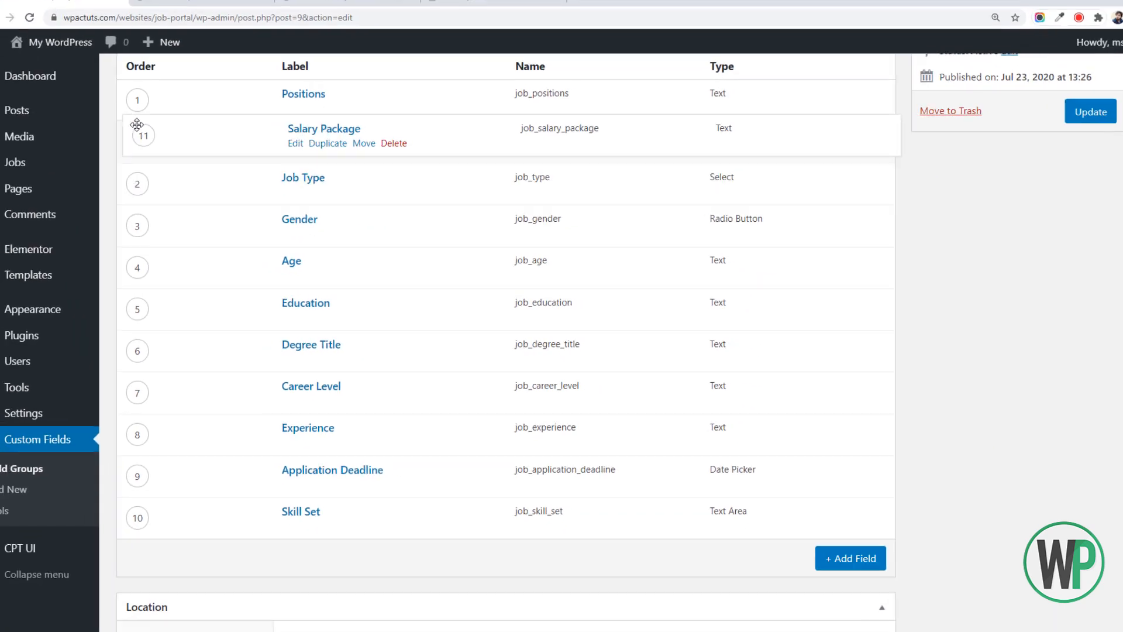
drag(136, 124, 124, 17)
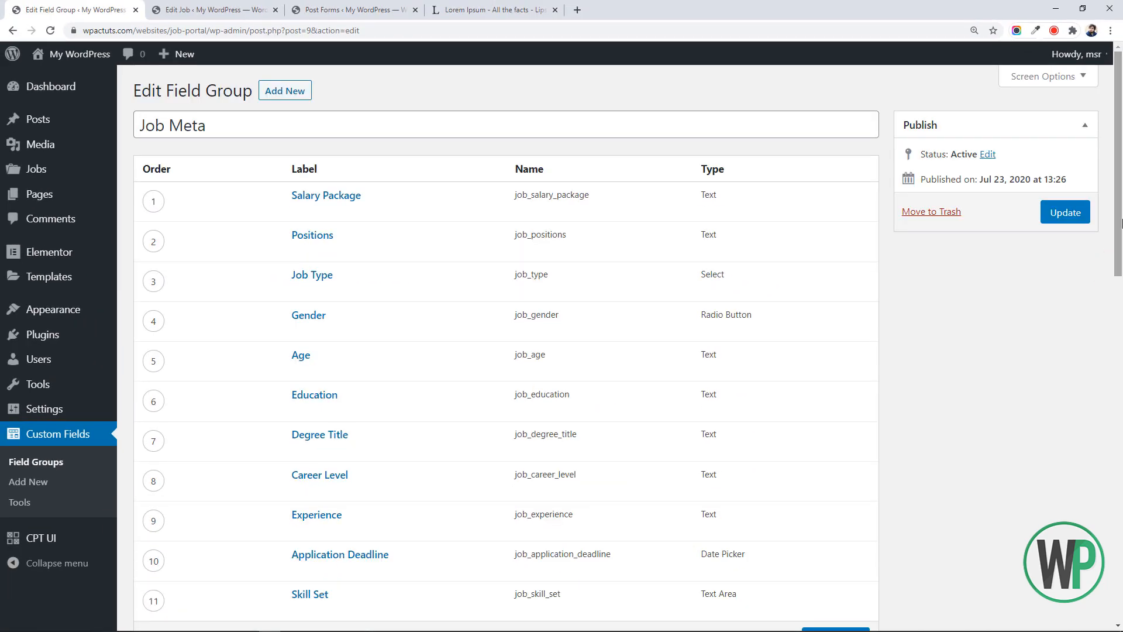
click(1064, 212)
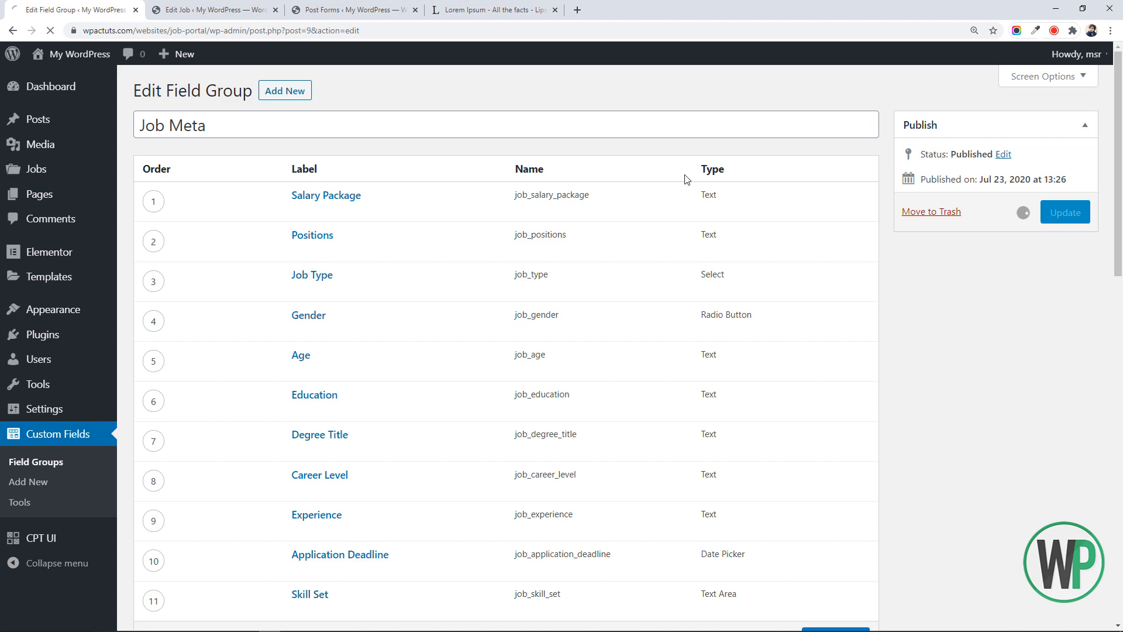
Step: Reload the Graphic Designer job, update it with a Salary Package range starting at 60K, and return to the list of all jobs
click(222, 10)
click(51, 31)
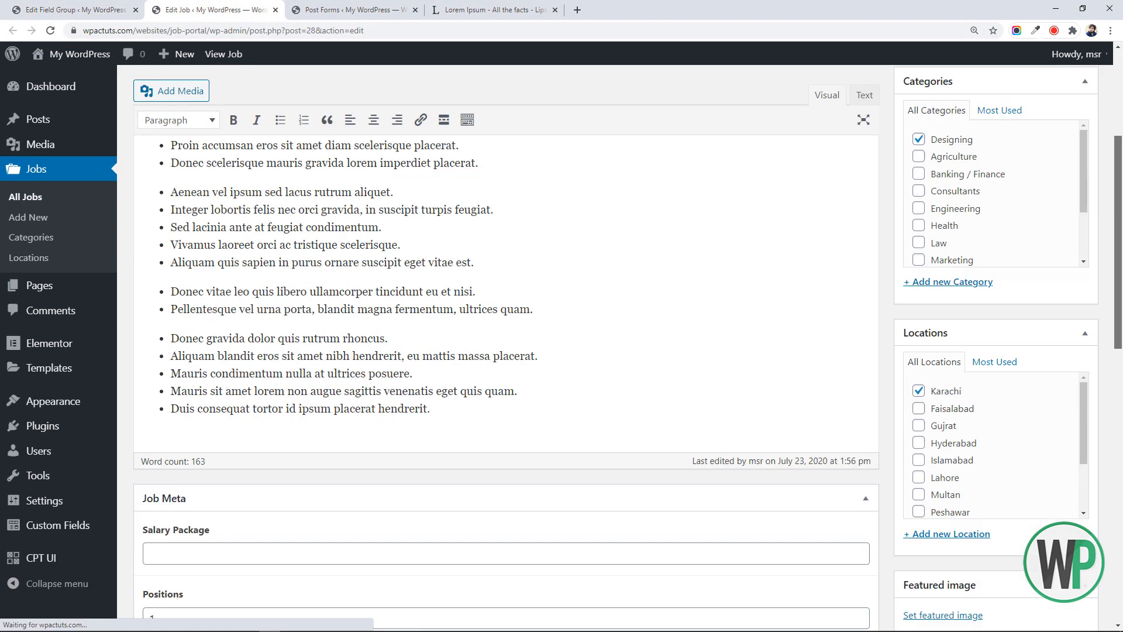
scroll(280, 234, down, 5)
click(292, 235)
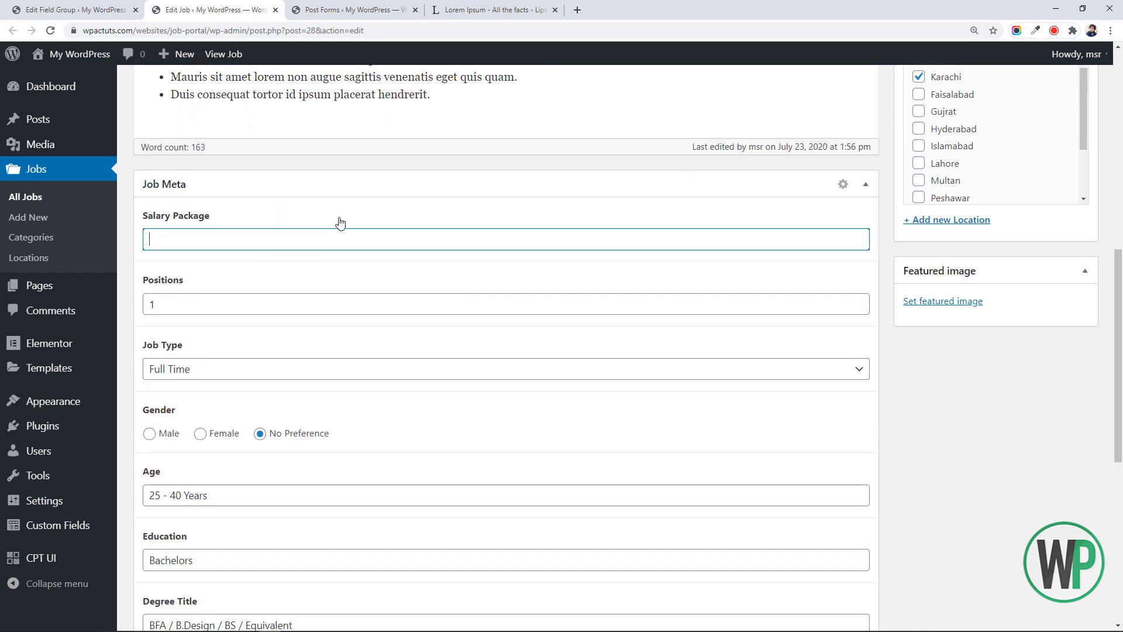
text(60K to)
scroll(503, 351, up, 3)
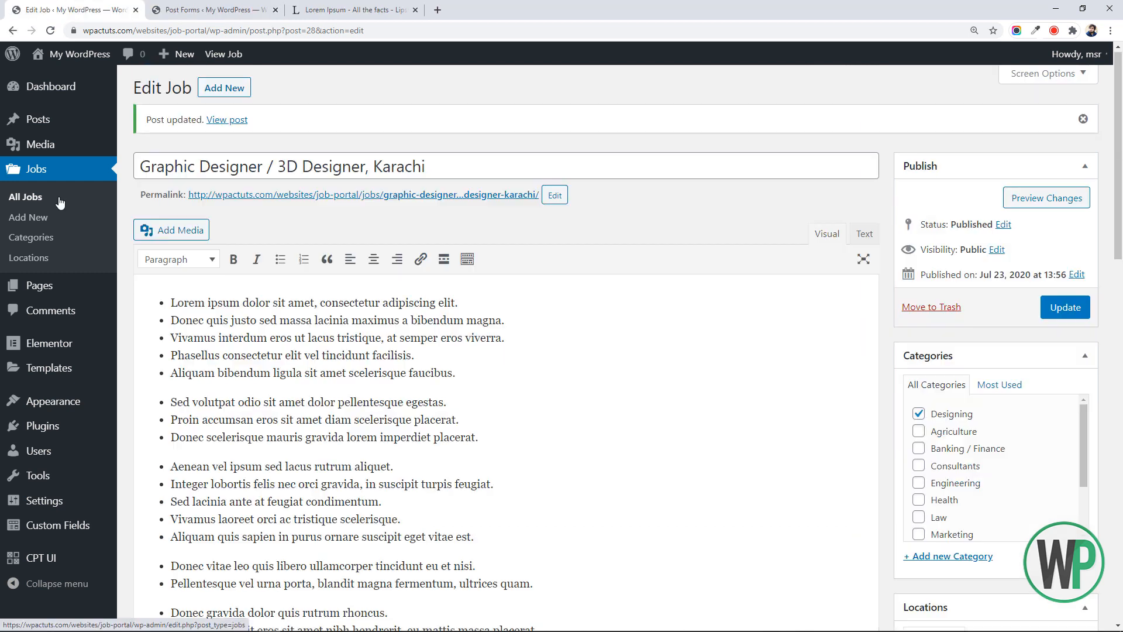
click(58, 196)
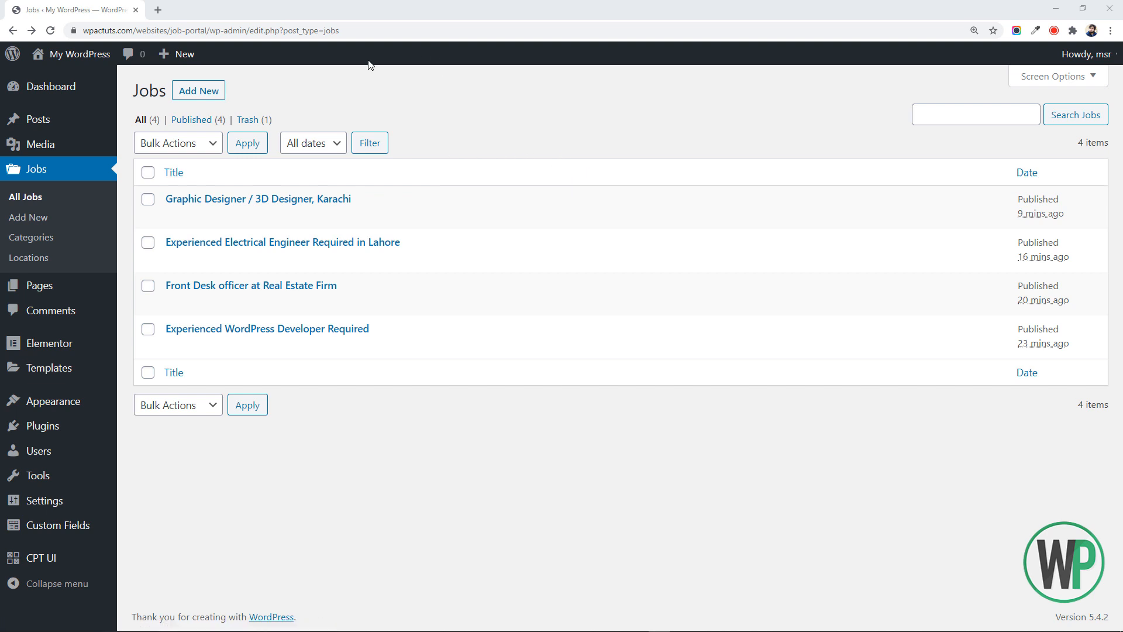
Step: Open the list of pages and move the Sample Page to the trash
click(71, 98)
click(36, 244)
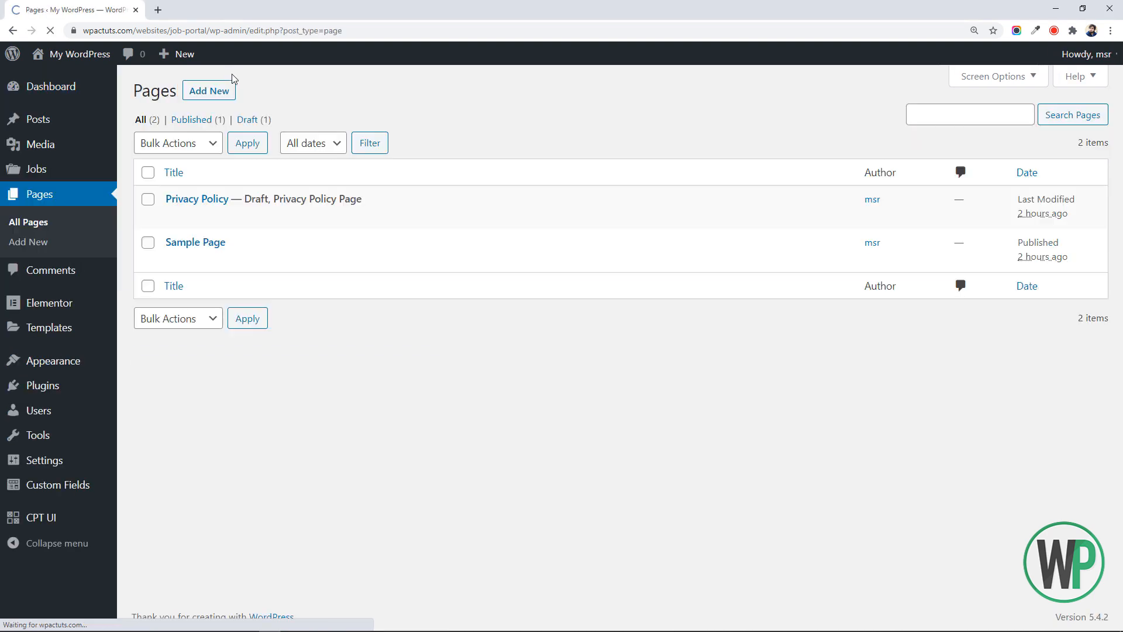
mouse_move(225, 221)
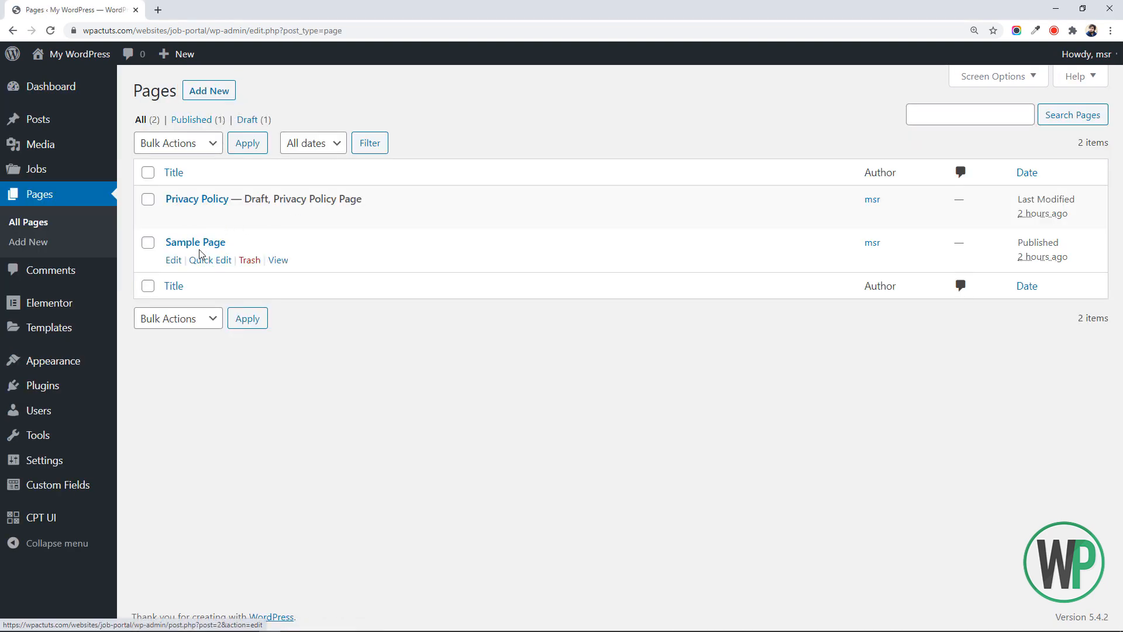
click(246, 261)
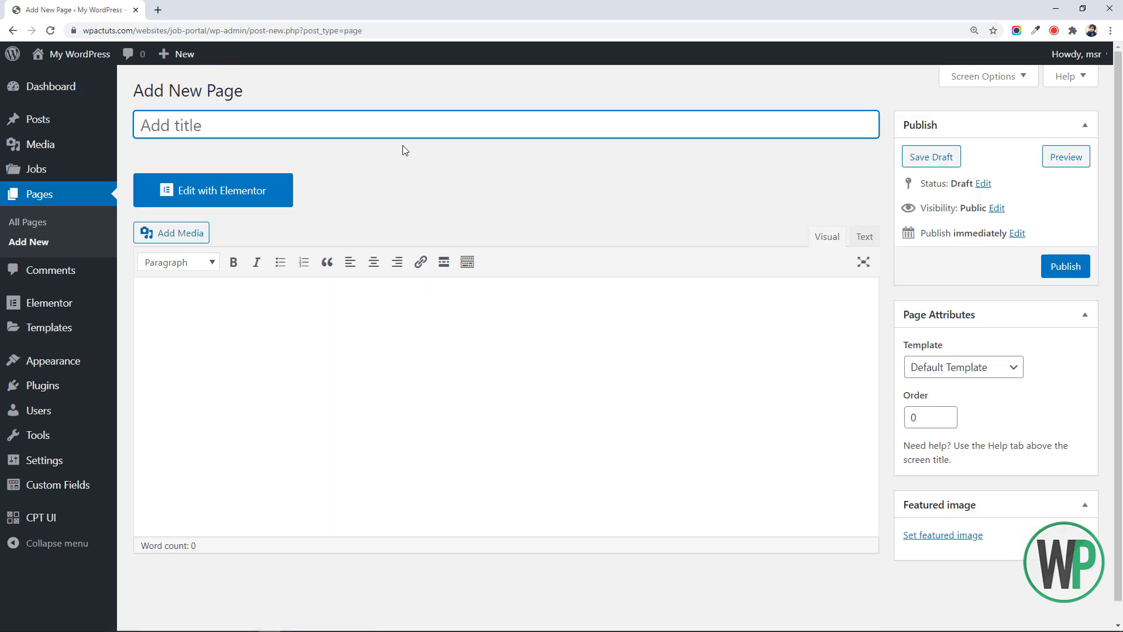
Step: Create a new page titled Home with the Elementor Full Width template and publish it
text(Home)
click(968, 367)
click(988, 414)
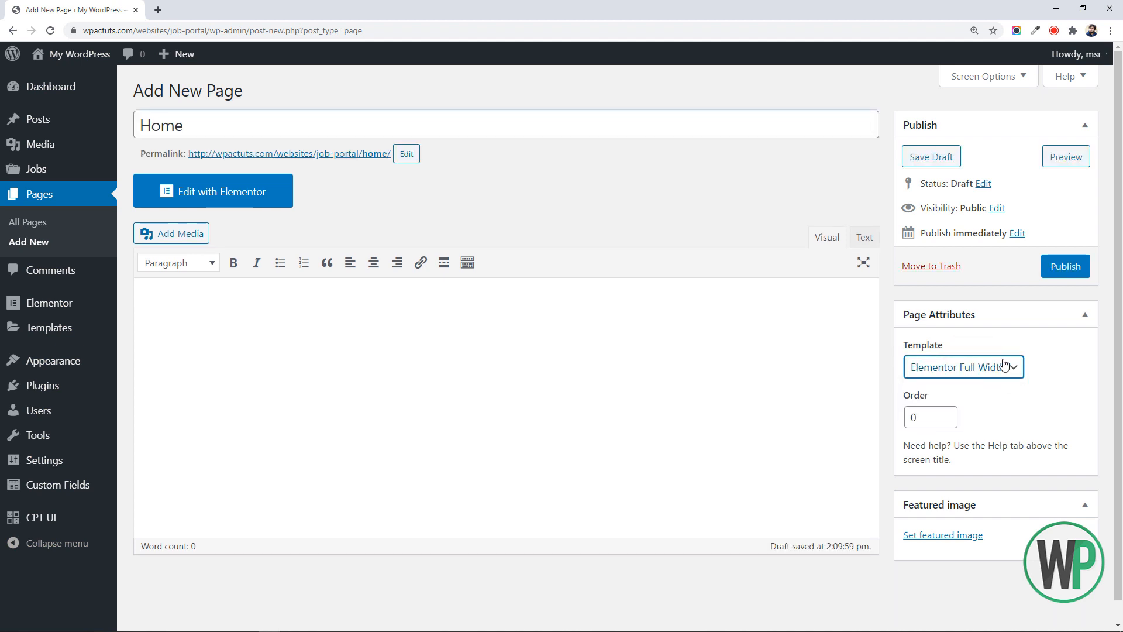
click(1066, 266)
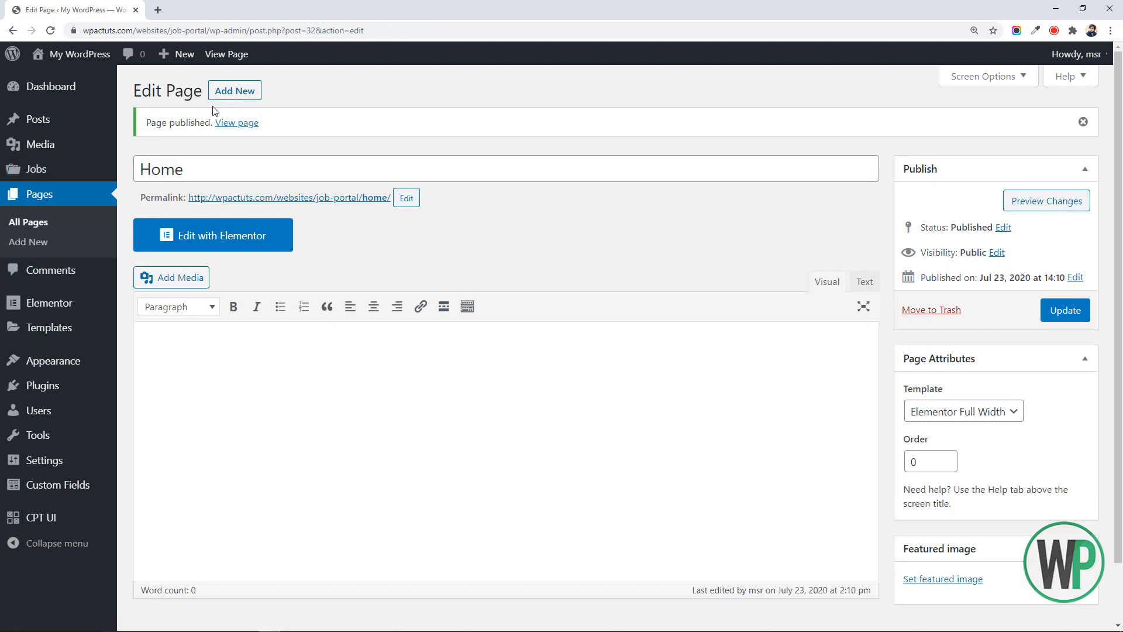
Step: Create a new page titled About Us with the Elementor Full Width template and publish it
click(223, 96)
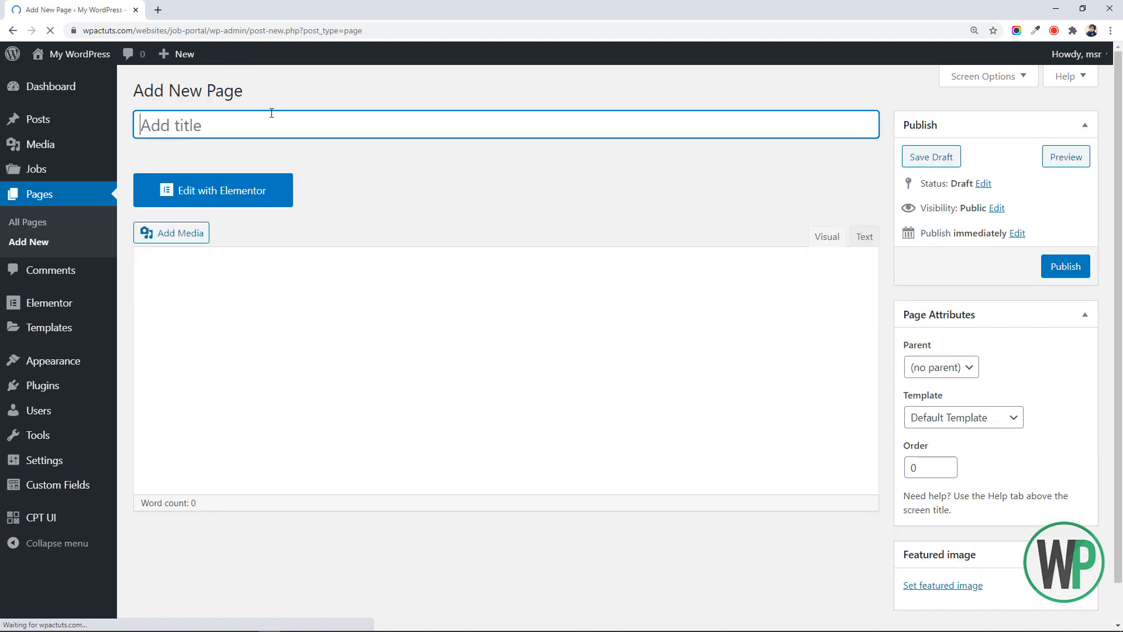
text(About Us)
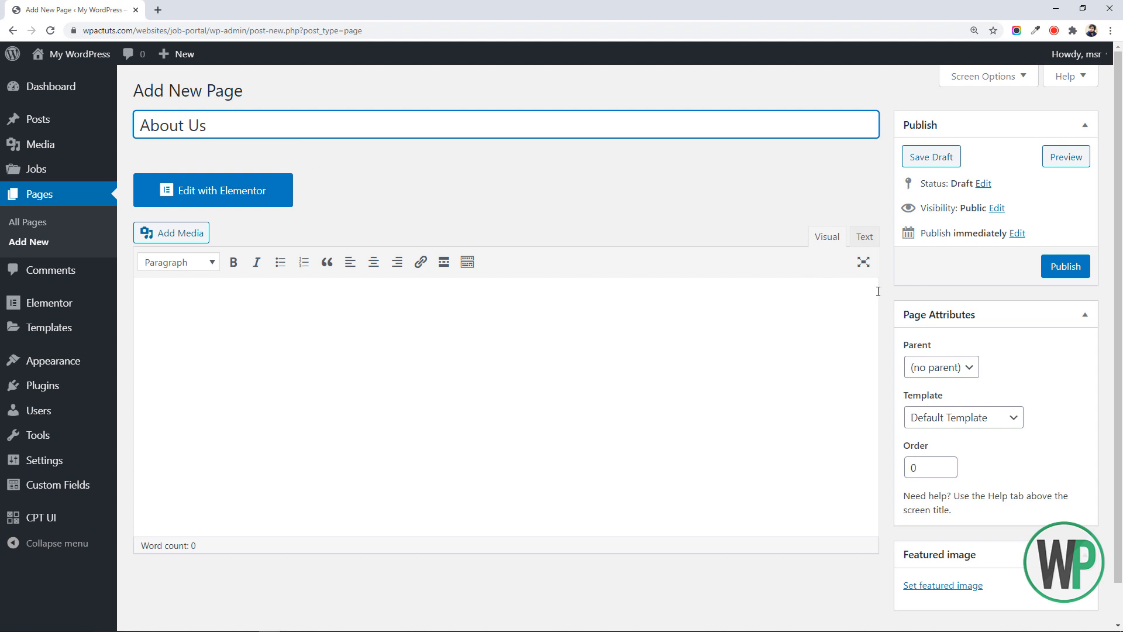
click(968, 417)
click(988, 463)
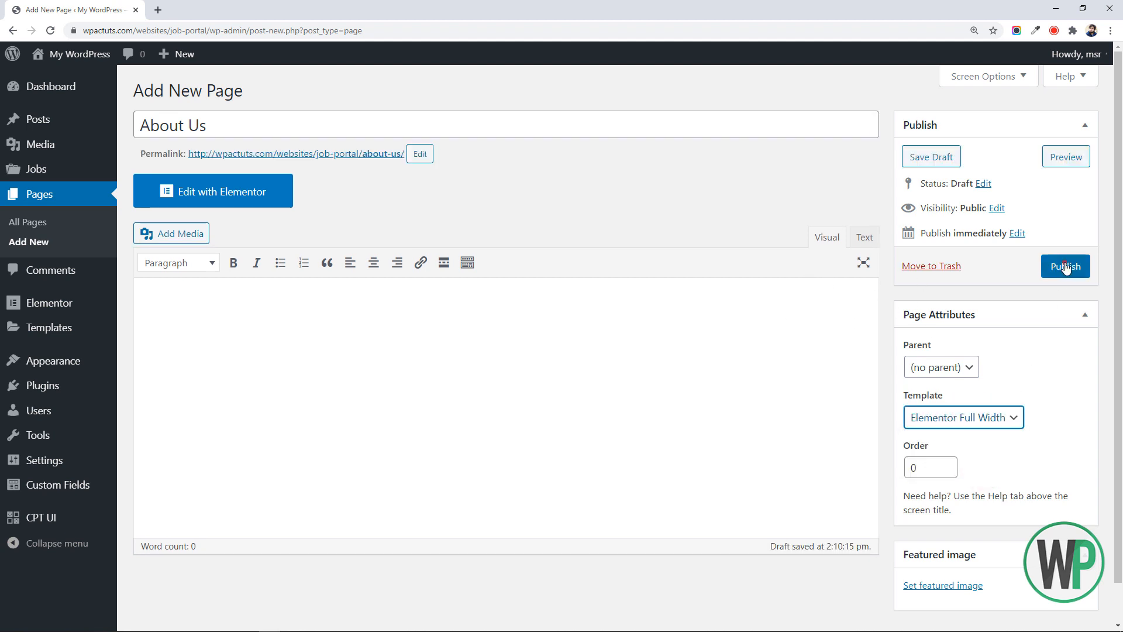
click(1065, 266)
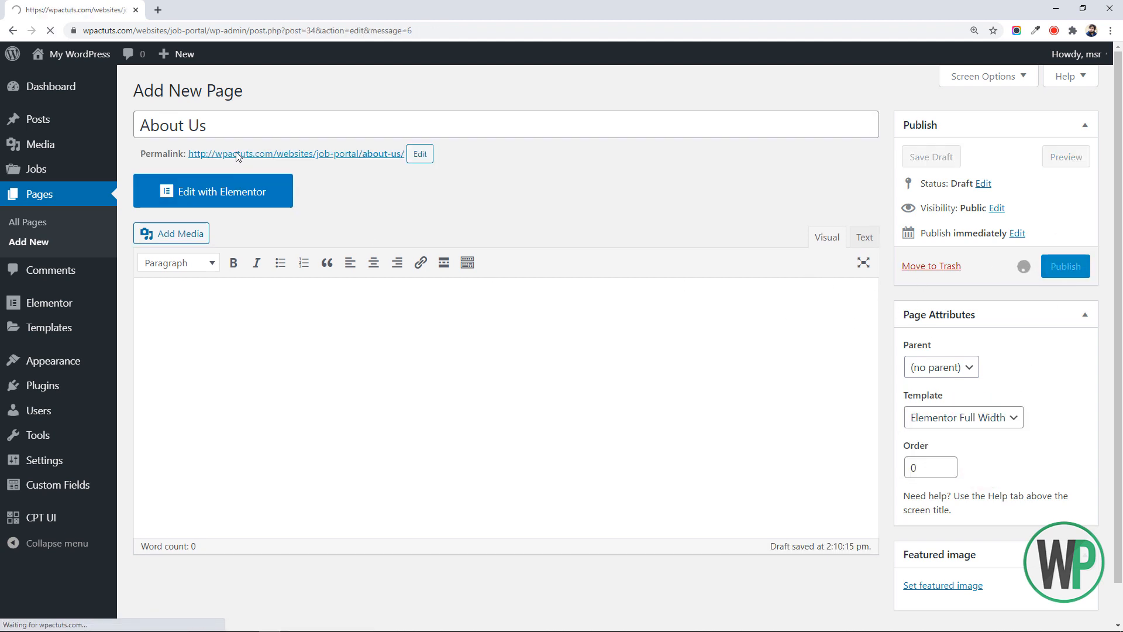
Step: Create another new page titled Blog with the Elementor Full Width template and publish it
click(235, 91)
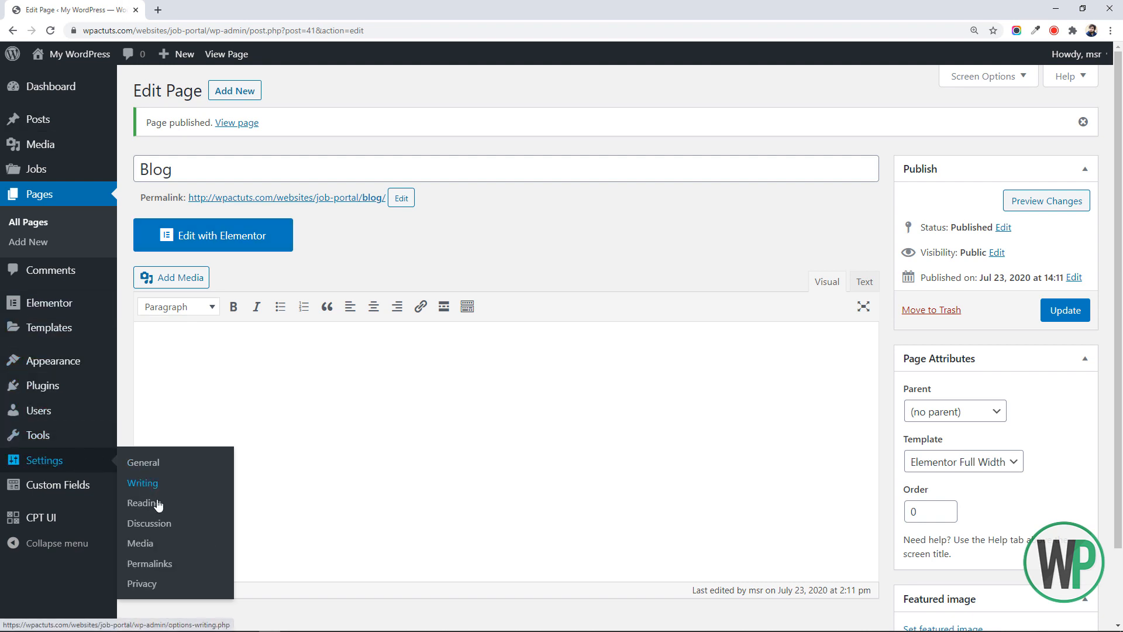
Step: In the reading settings, show a static page with Home as the homepage and Blog as the posts page, save, and return to the pages list
click(155, 501)
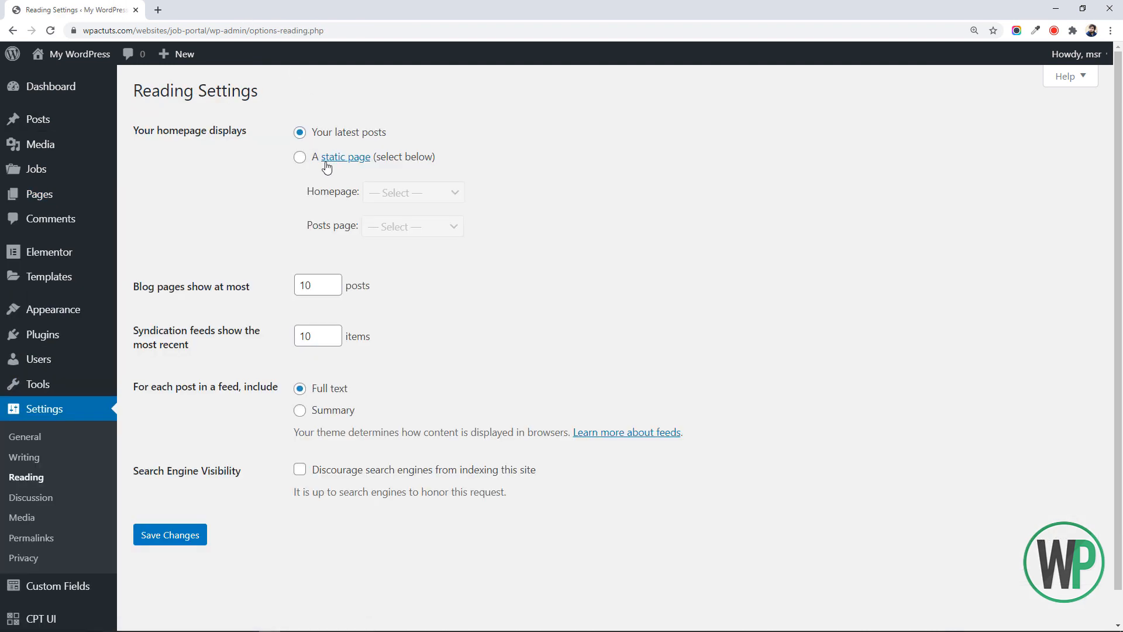
click(299, 158)
click(390, 195)
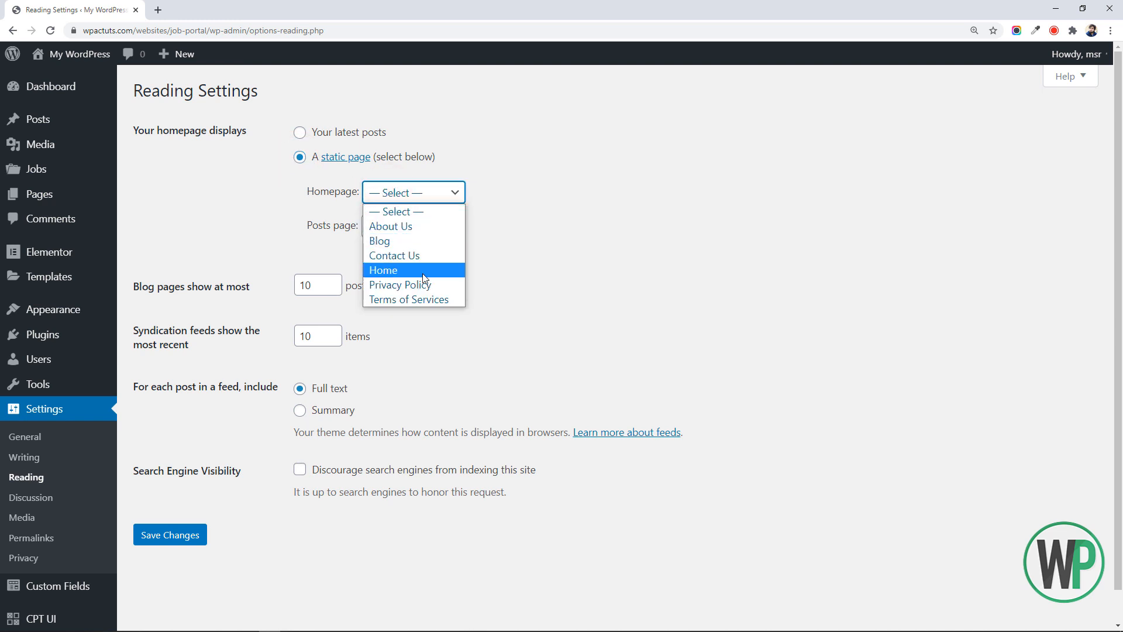
click(410, 270)
click(404, 228)
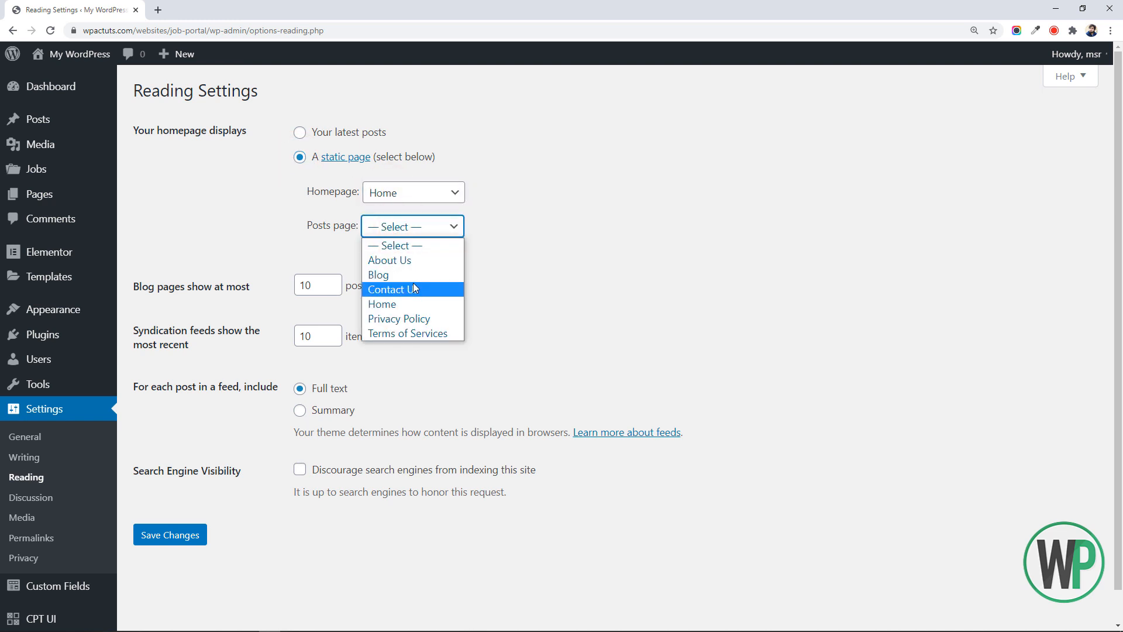
click(412, 276)
click(169, 534)
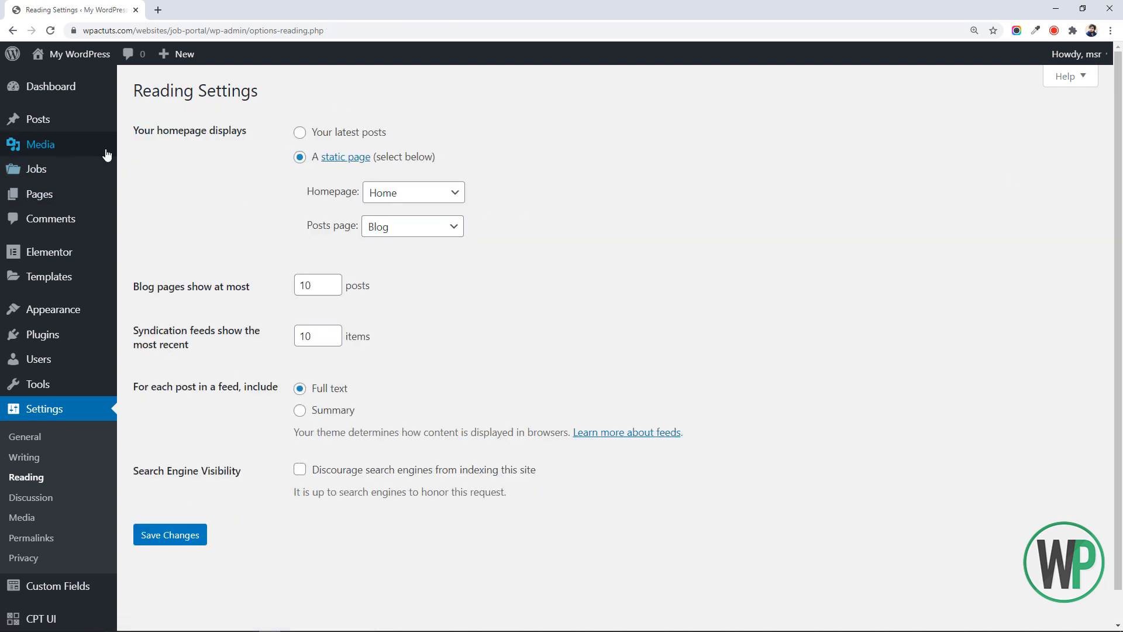
click(88, 196)
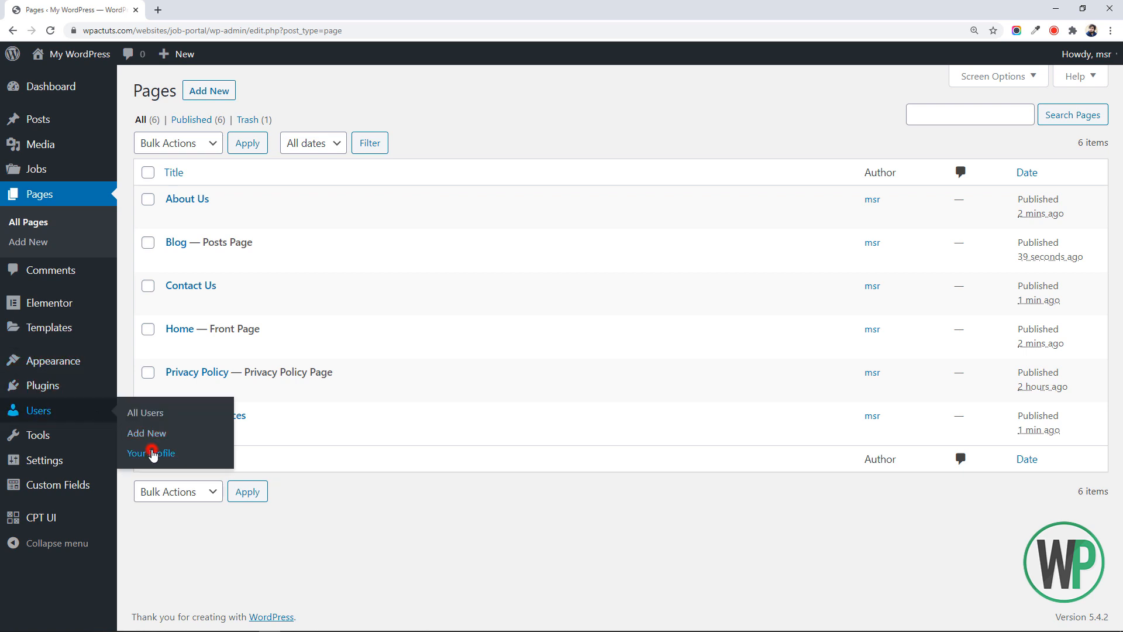
Step: Turn off showing the toolbar when viewing the site in your own user profile and update the profile
click(154, 453)
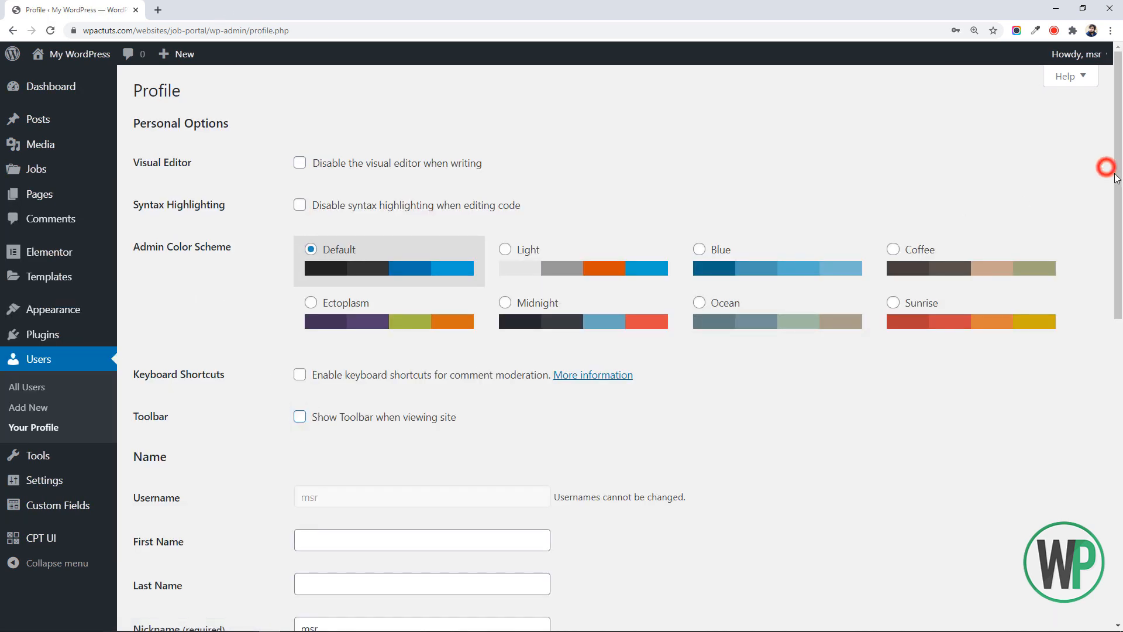
drag(1110, 270, 832, 598)
click(176, 560)
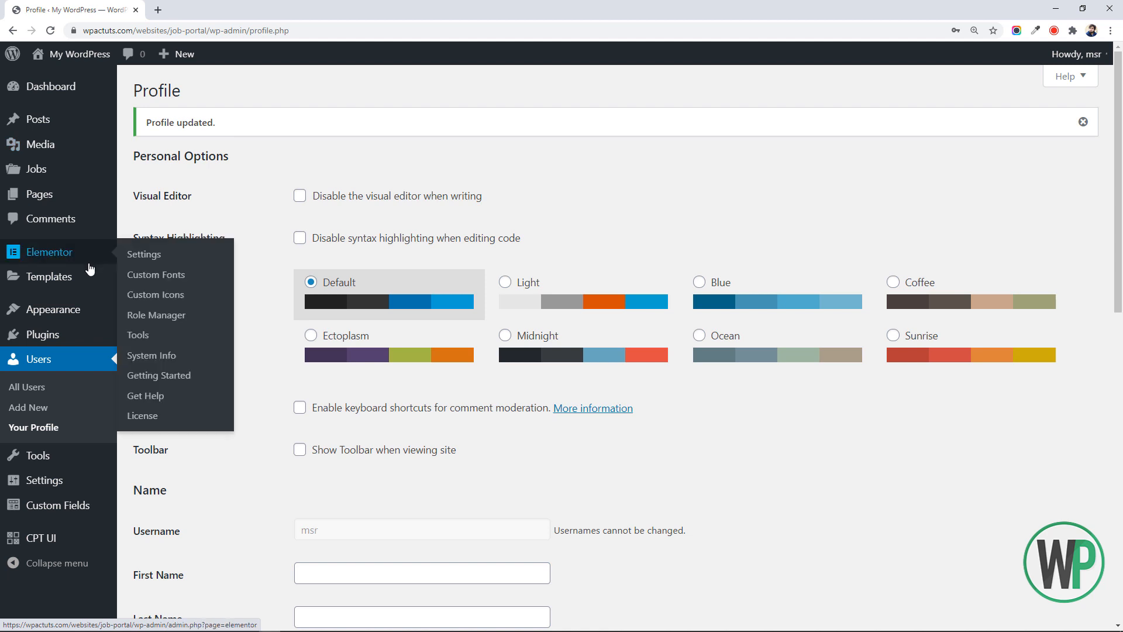
Step: Create a new Theme Builder template of type Header named Header, opened from the Header category in a separate browser tab
mouse_move(88, 270)
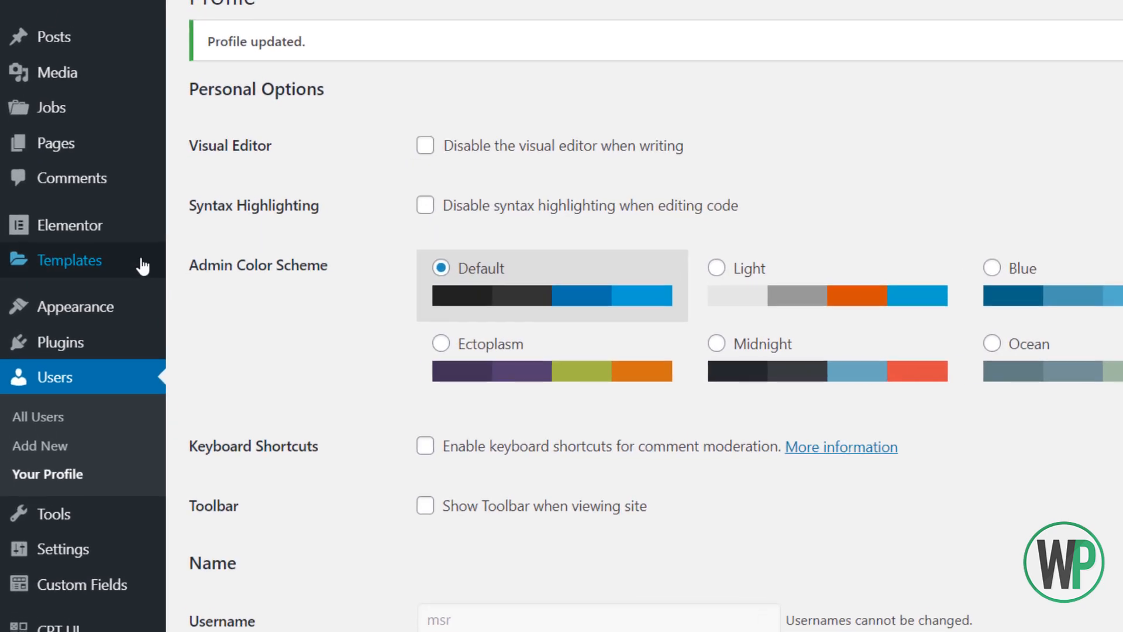
mouse_move(100, 278)
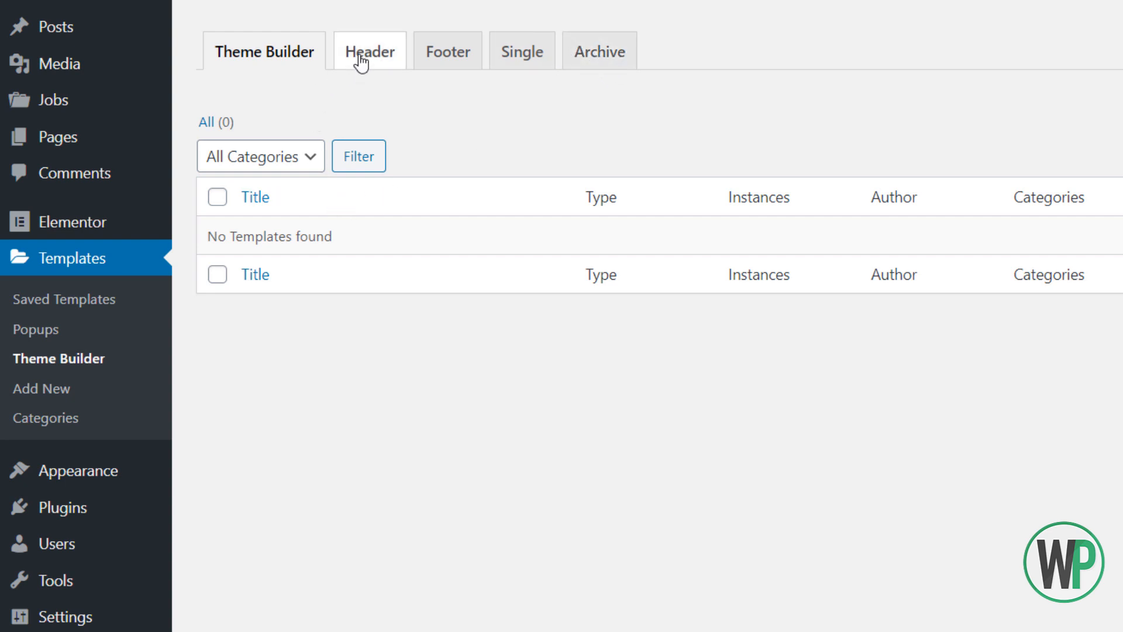
right_click(361, 61)
click(338, 117)
click(192, 16)
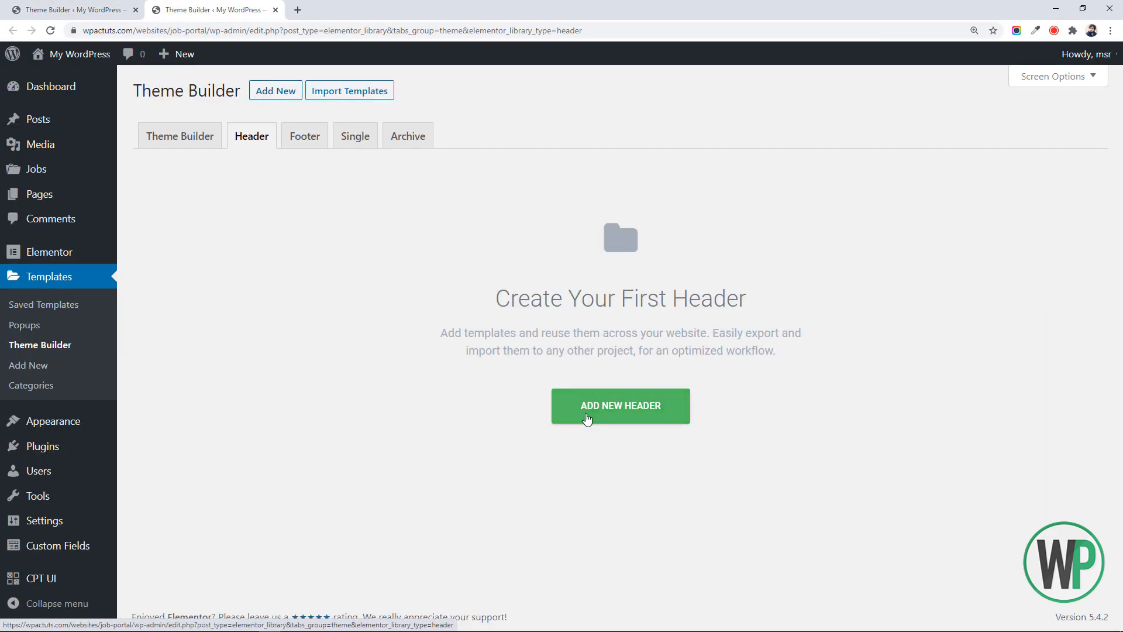
click(587, 418)
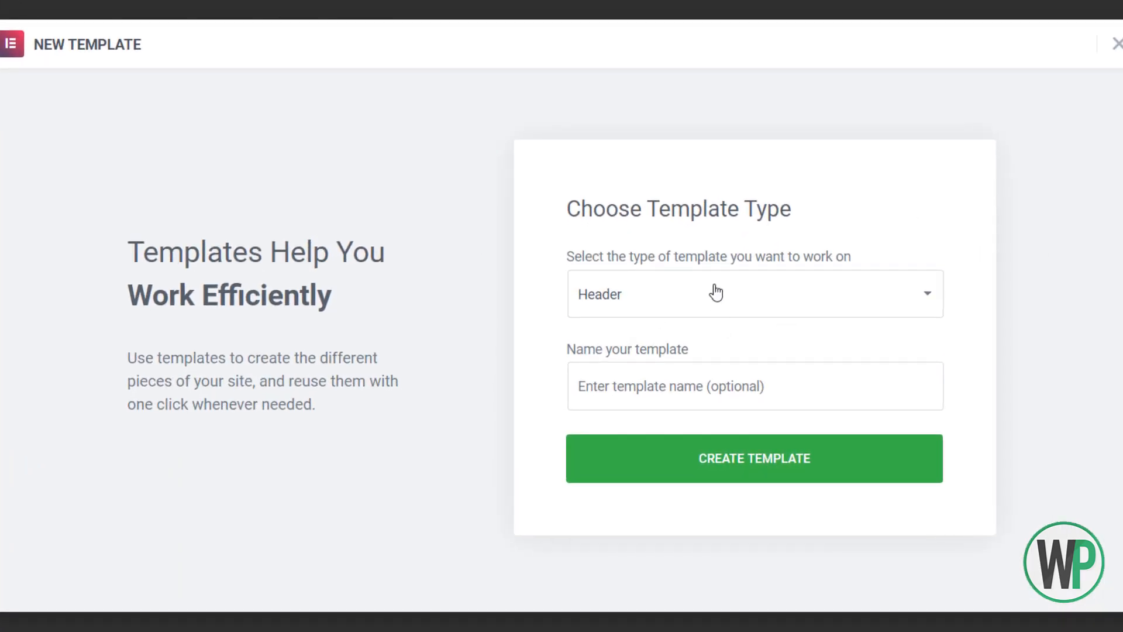
click(662, 388)
text(Header)
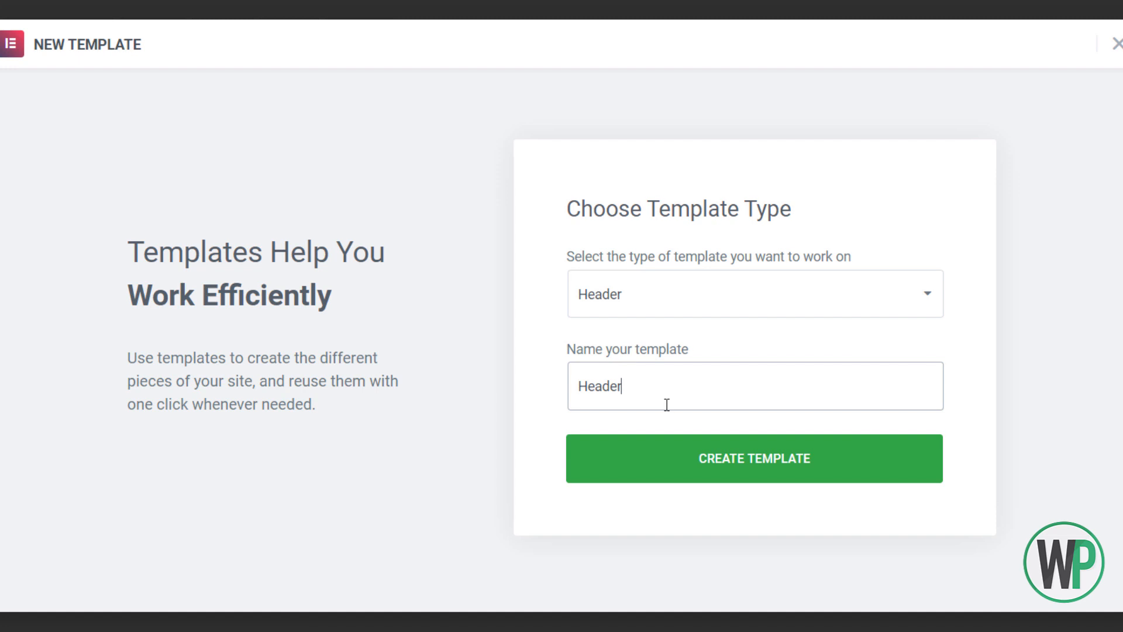
key(Tab)
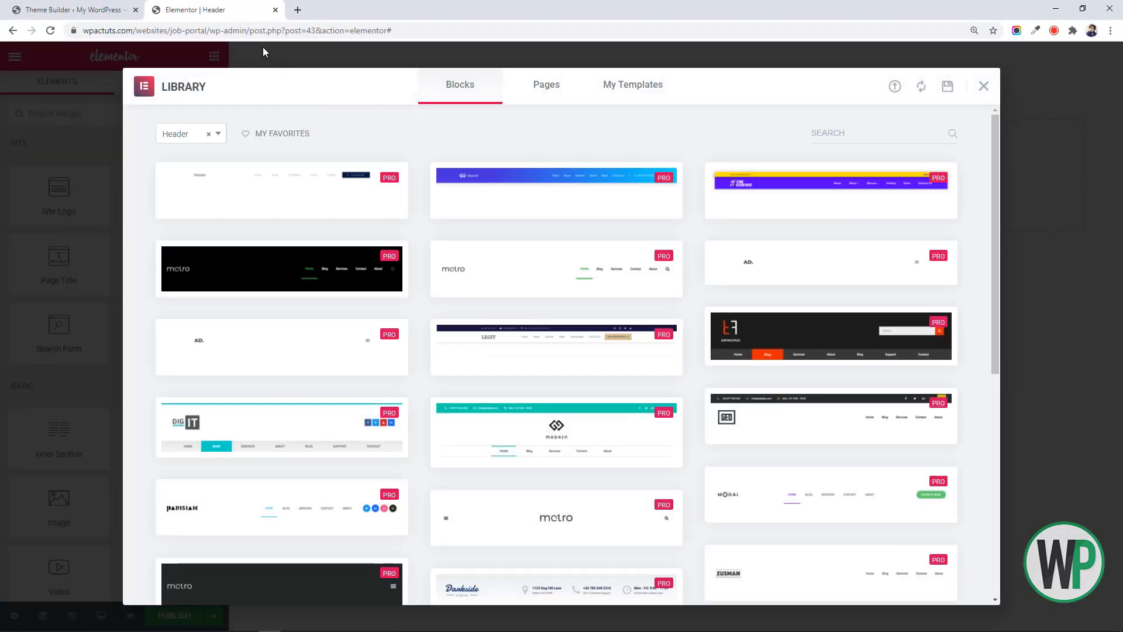
Step: Browse the library's header blocks and insert the first one, connecting to the template library when required
drag(995, 156, 1005, 348)
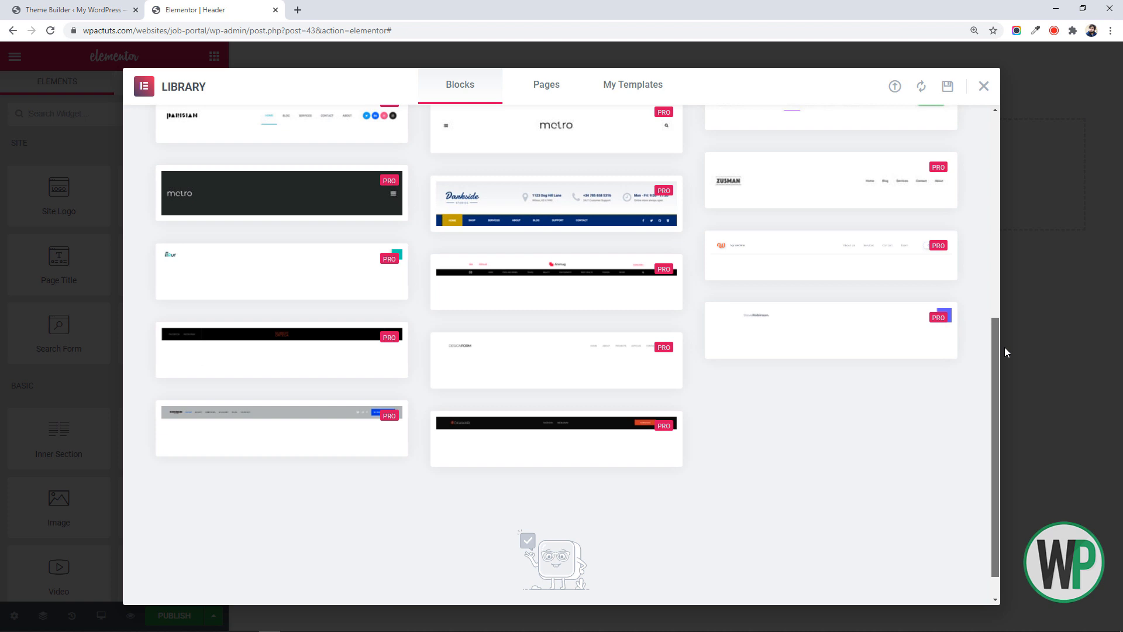
drag(1005, 348, 1024, 127)
mouse_move(318, 191)
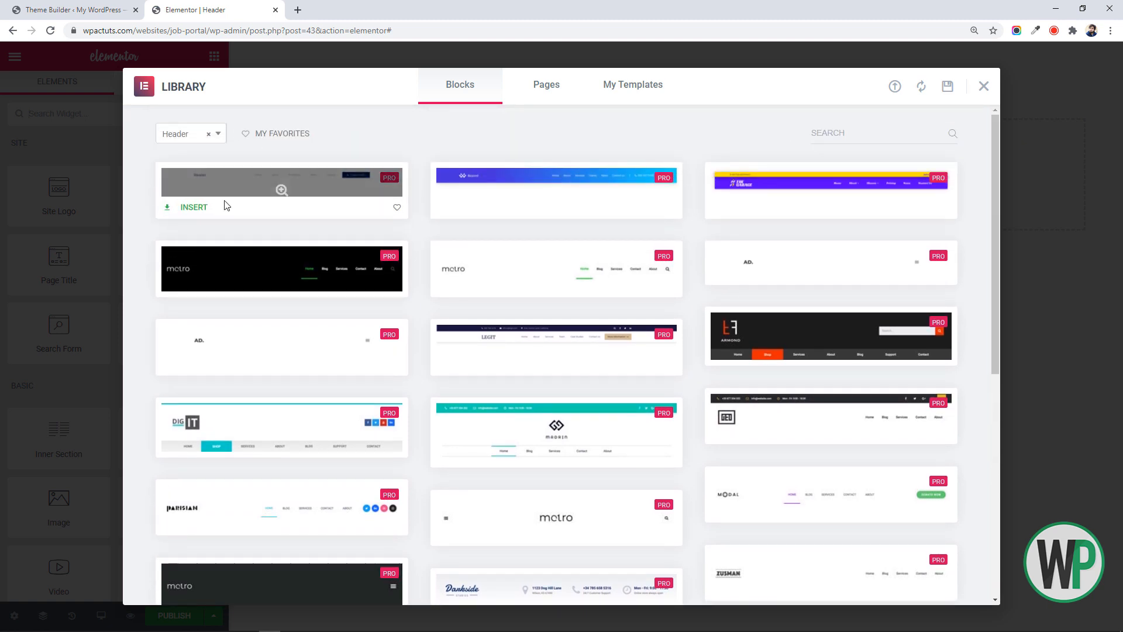
click(194, 208)
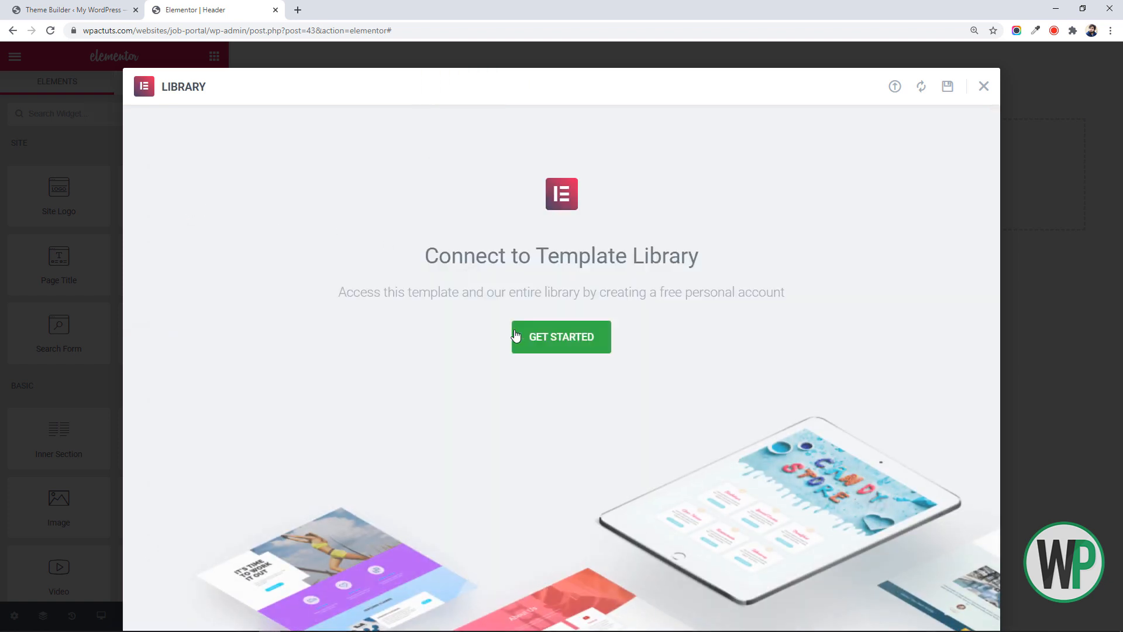
click(591, 344)
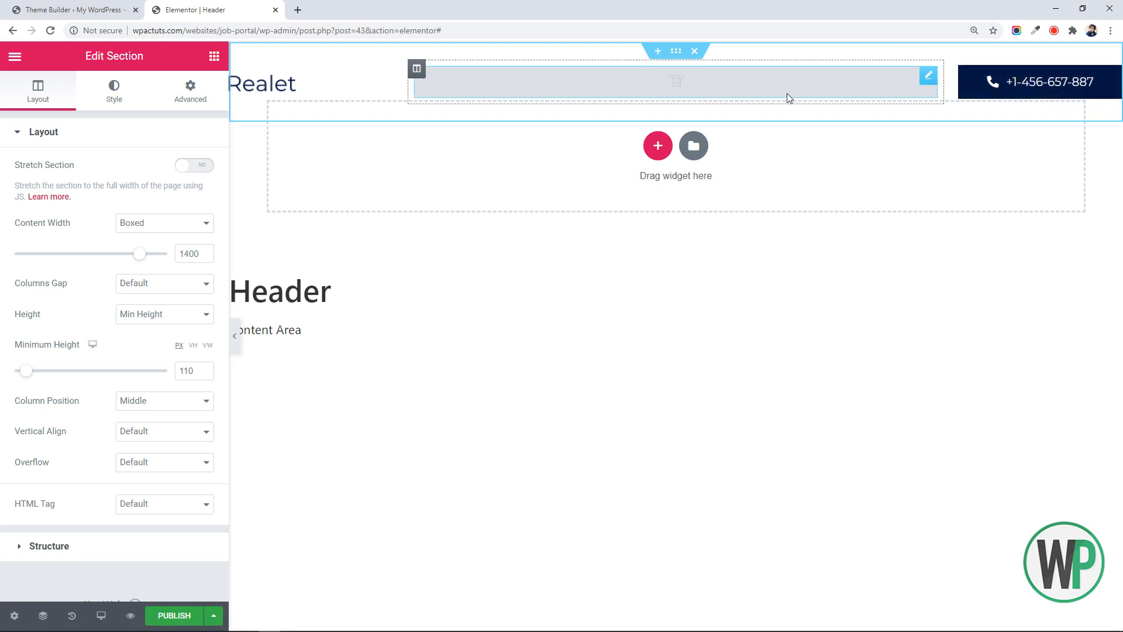
Step: Open the Nav Menu widget in the inserted header for editing
right_click(700, 77)
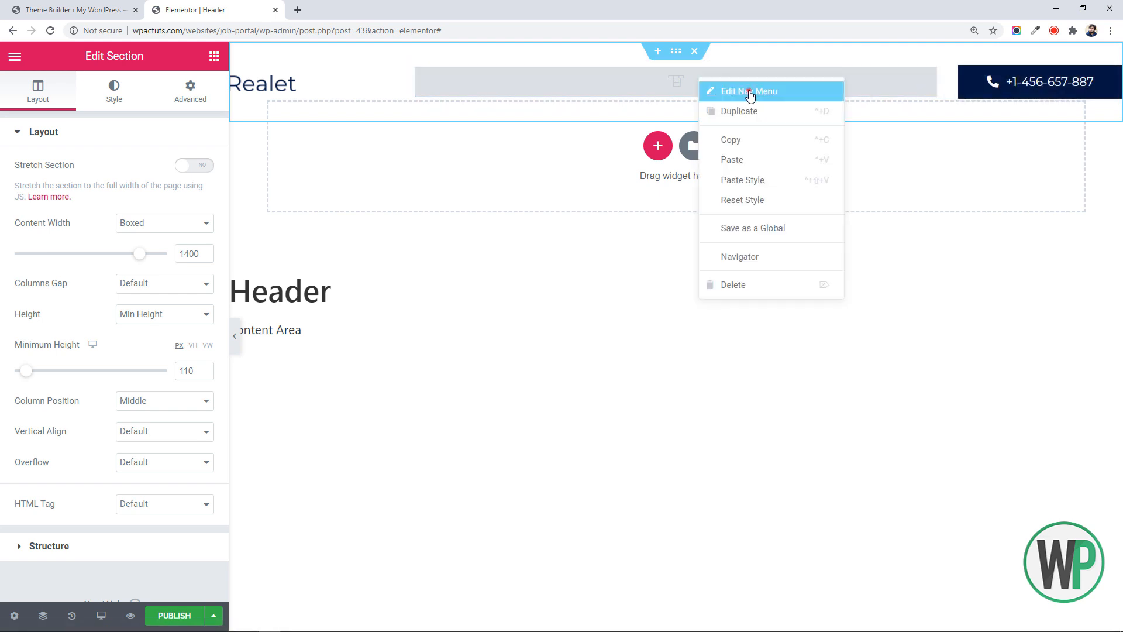
click(740, 91)
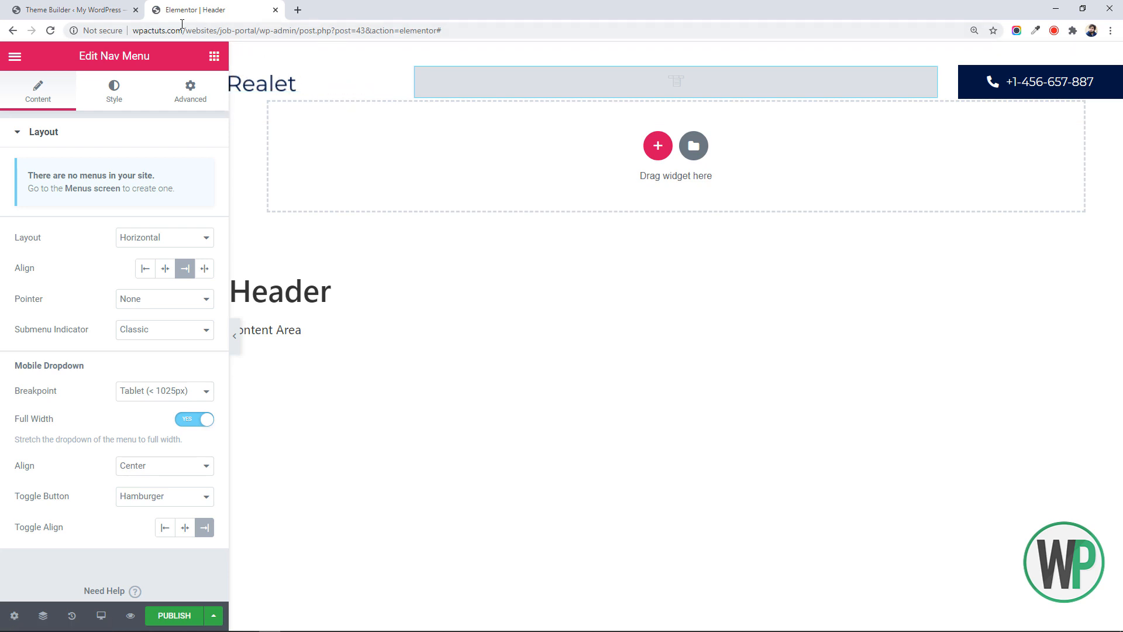
Step: Give the header section a classic background with the white color #FFFFFF
right_click(675, 53)
click(690, 63)
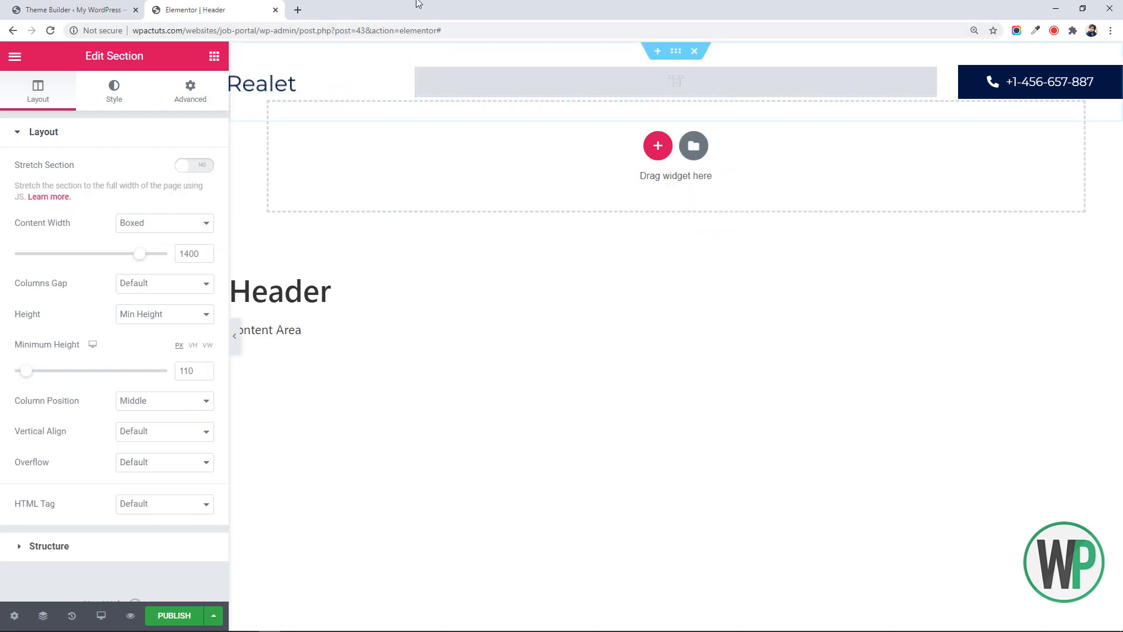
click(114, 89)
click(145, 199)
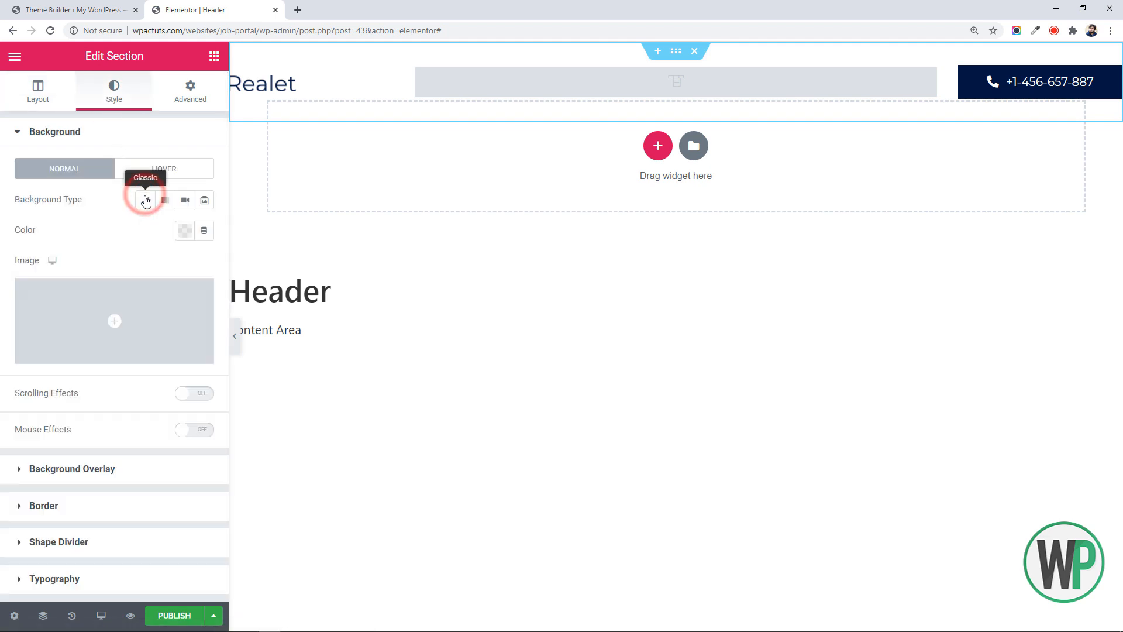
click(185, 230)
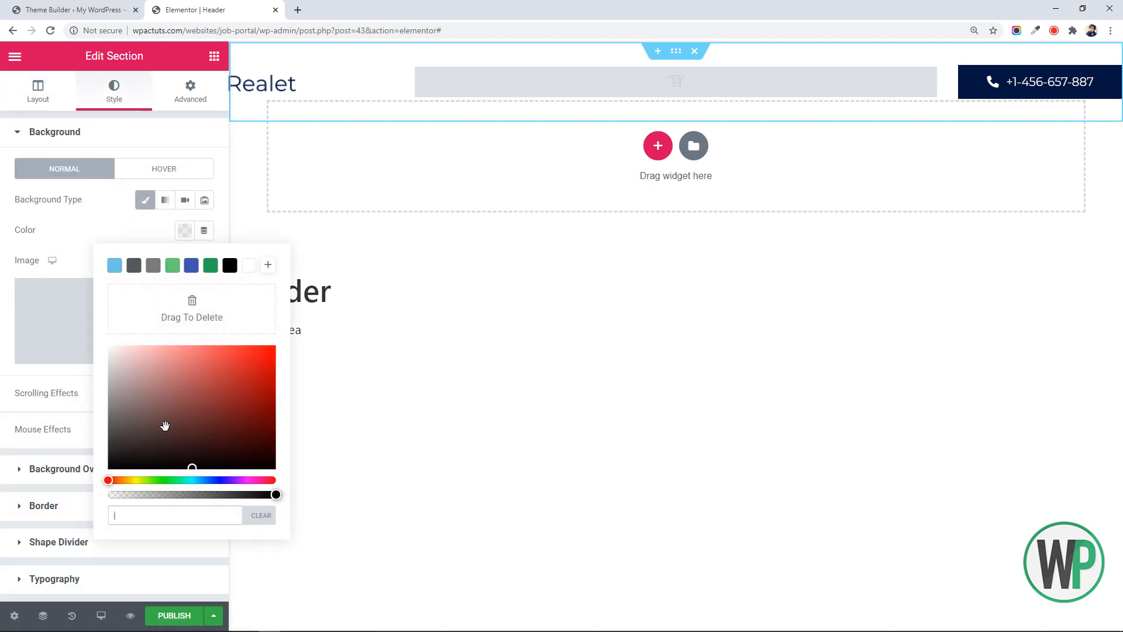
click(249, 271)
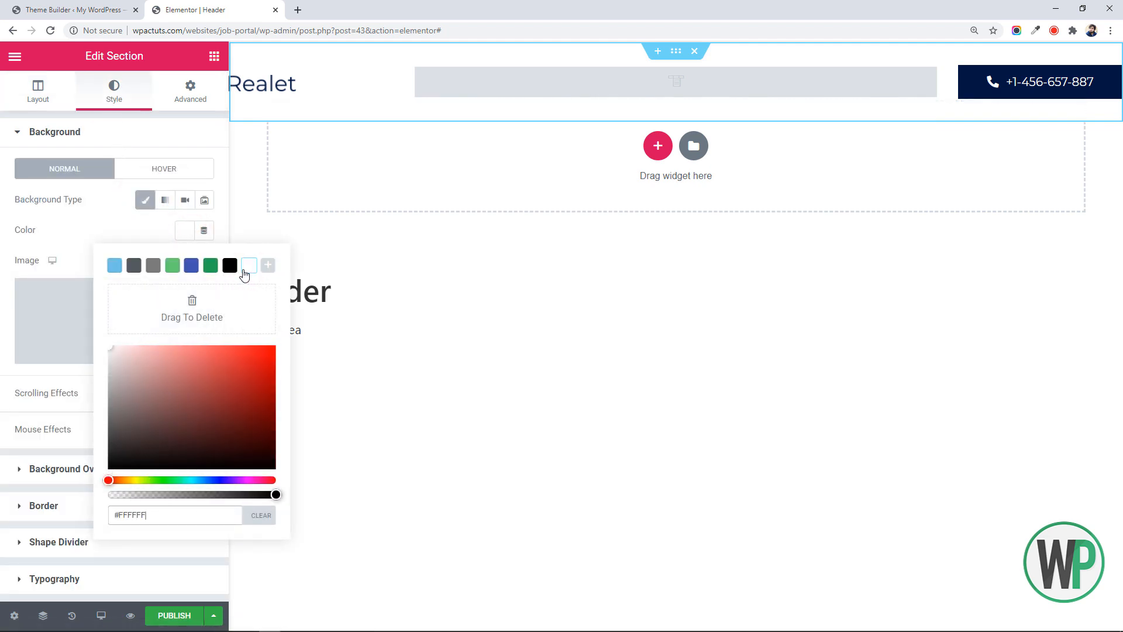
Step: Set the header section's bottom margin to 0 px
click(181, 96)
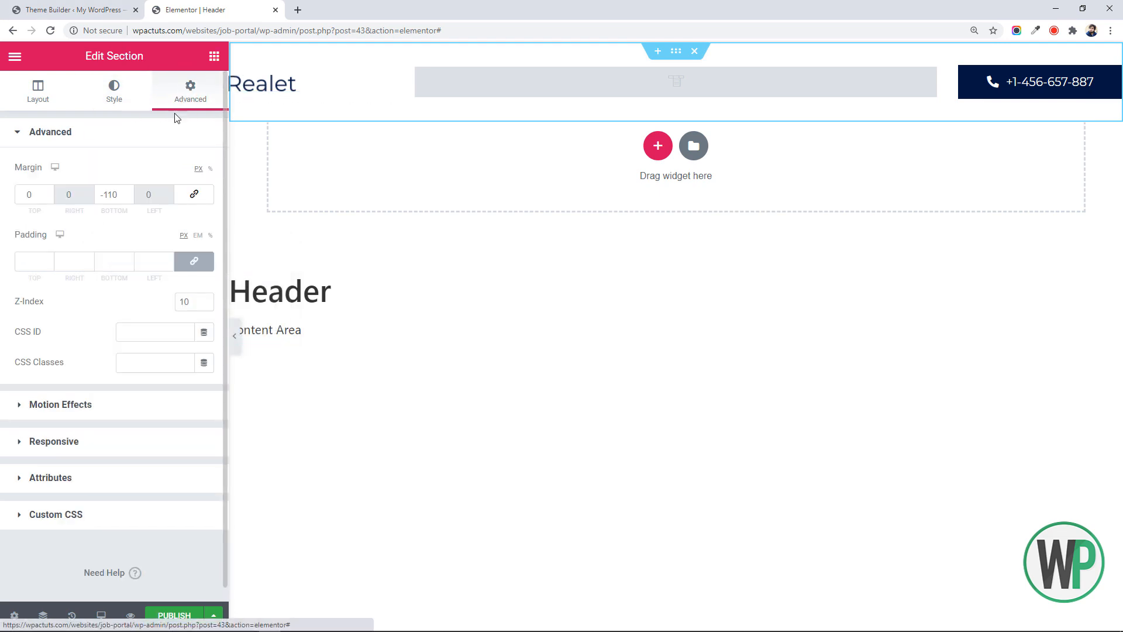
double_click(118, 194)
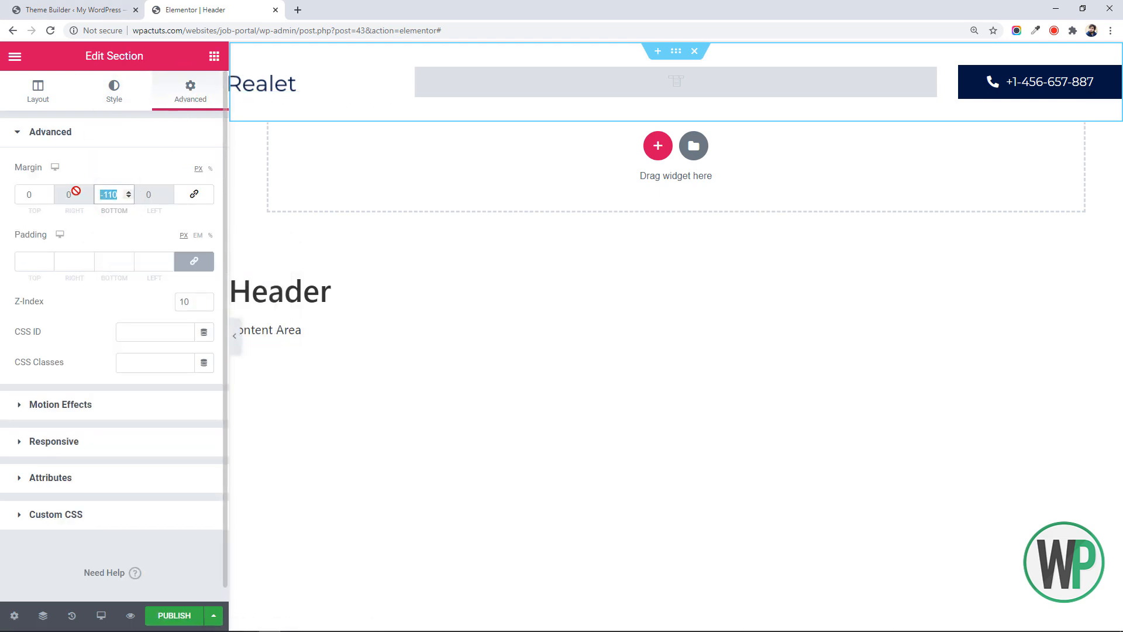
text(0)
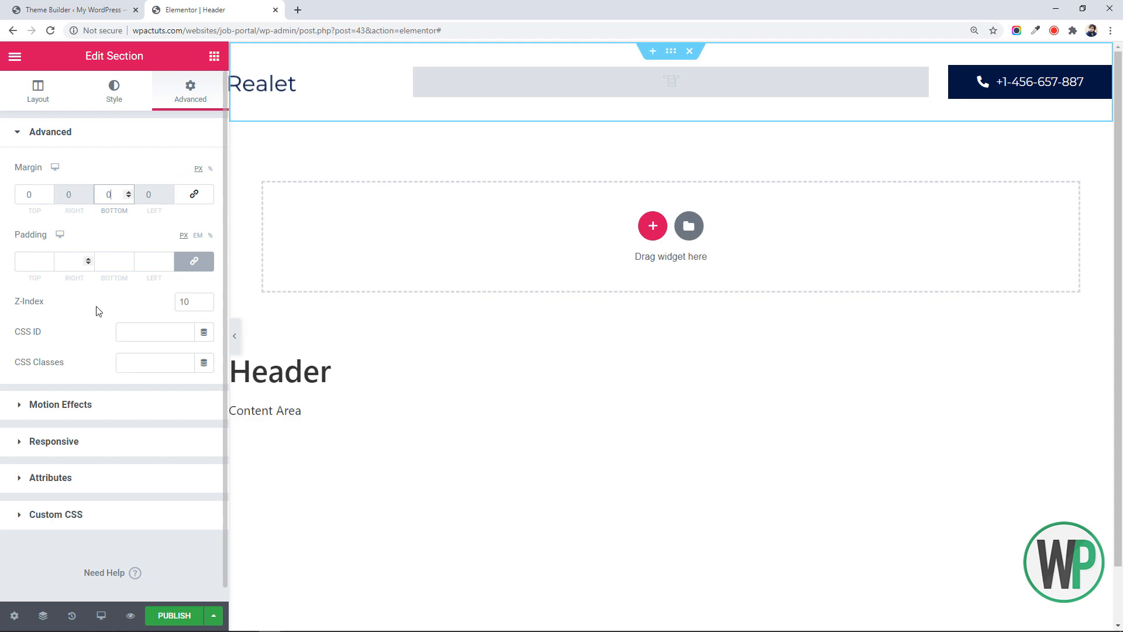
Step: Set the header section's minimum height to 80 px and clear its boxed content width value
click(37, 87)
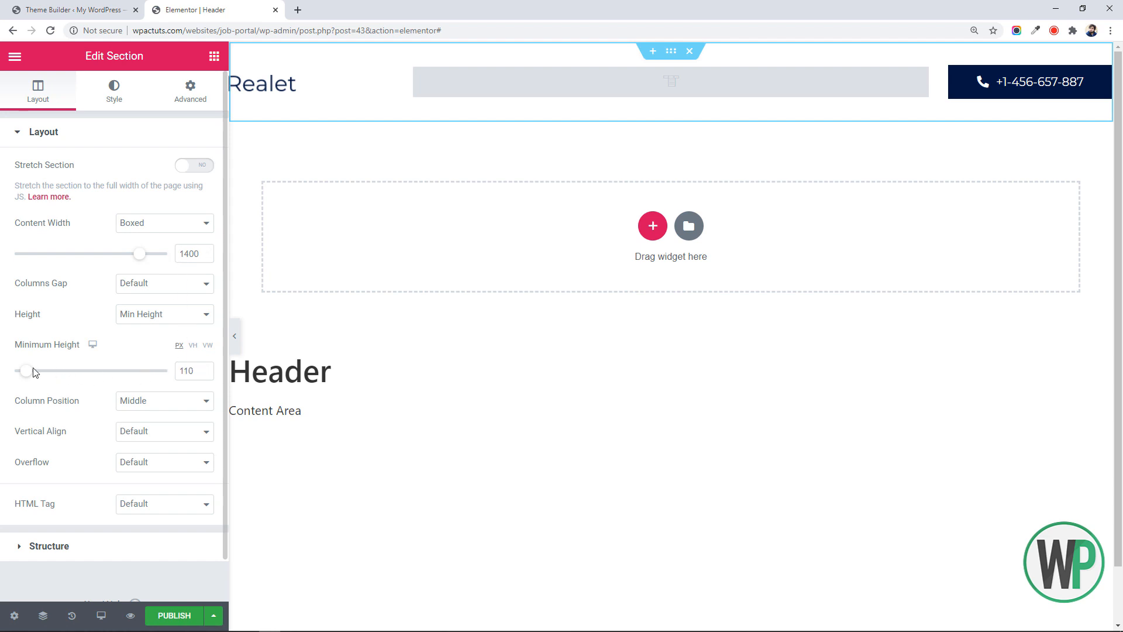
click(206, 375)
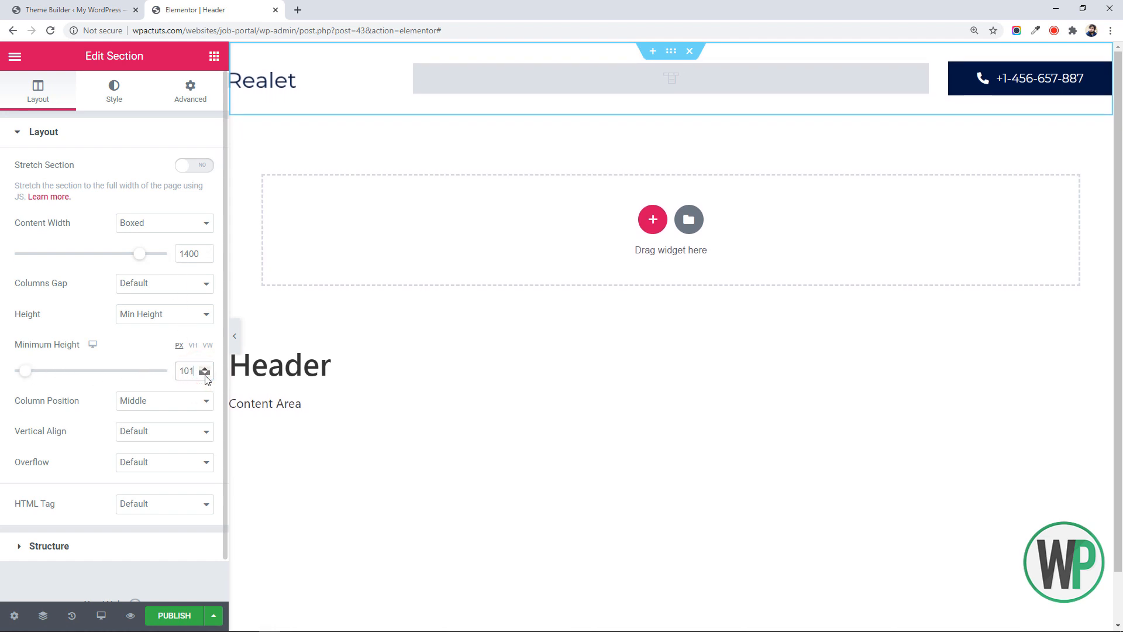
click(206, 375)
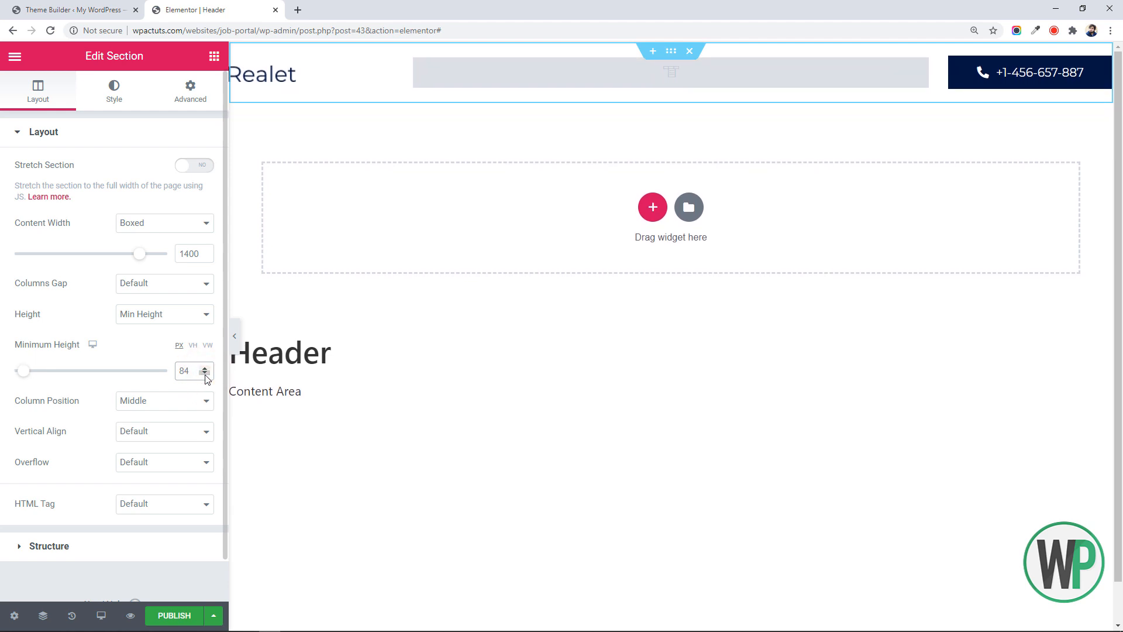
click(205, 375)
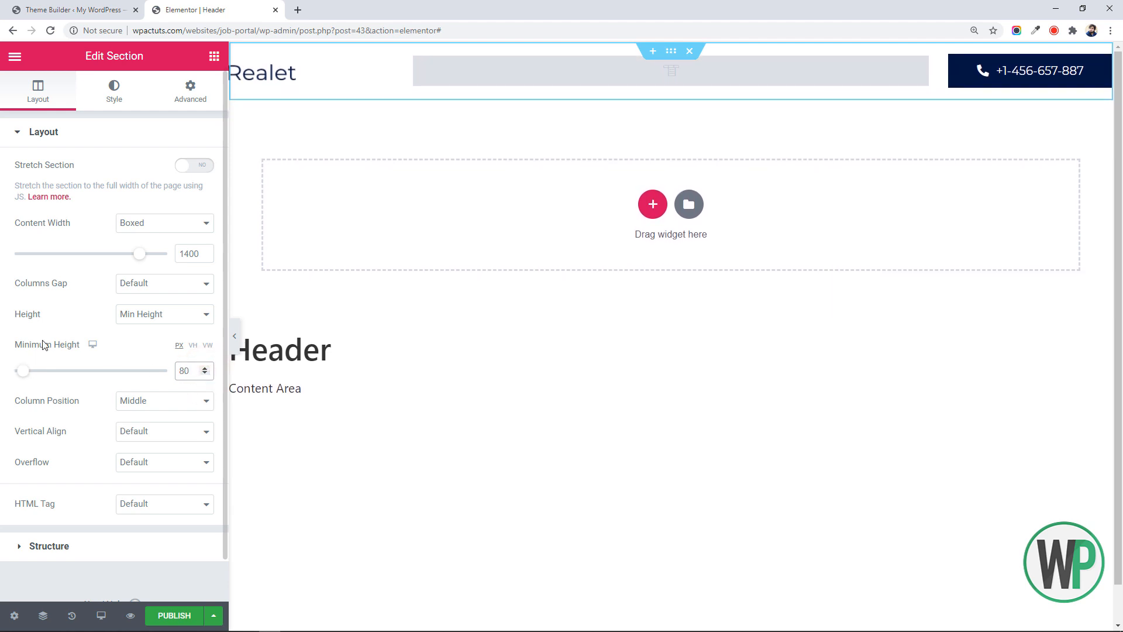
double_click(196, 255)
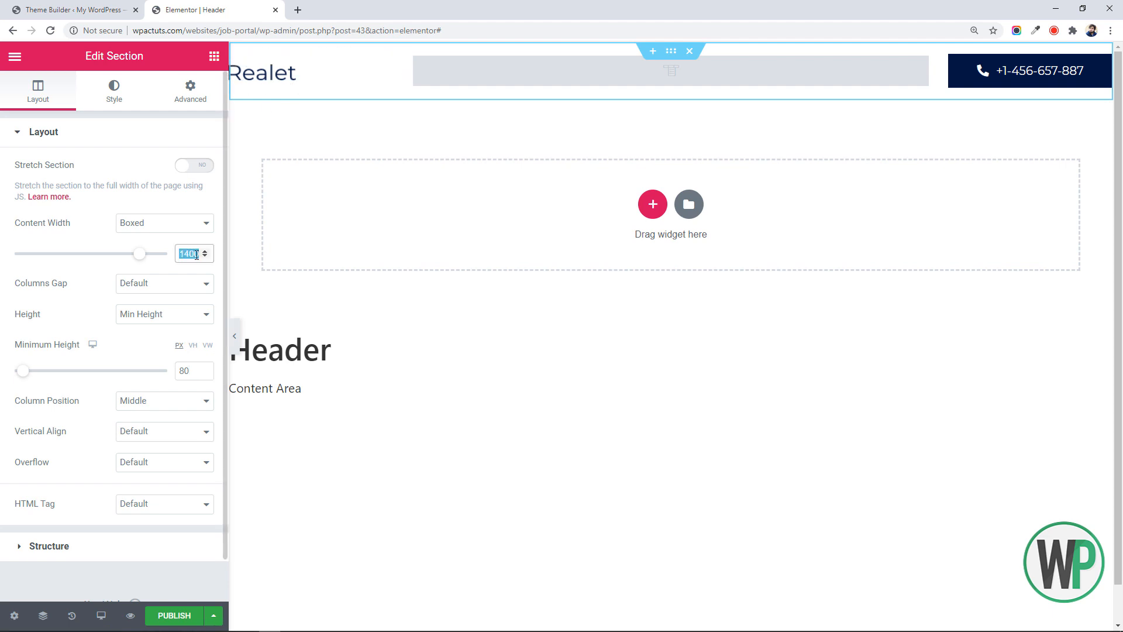
key(BackSpace)
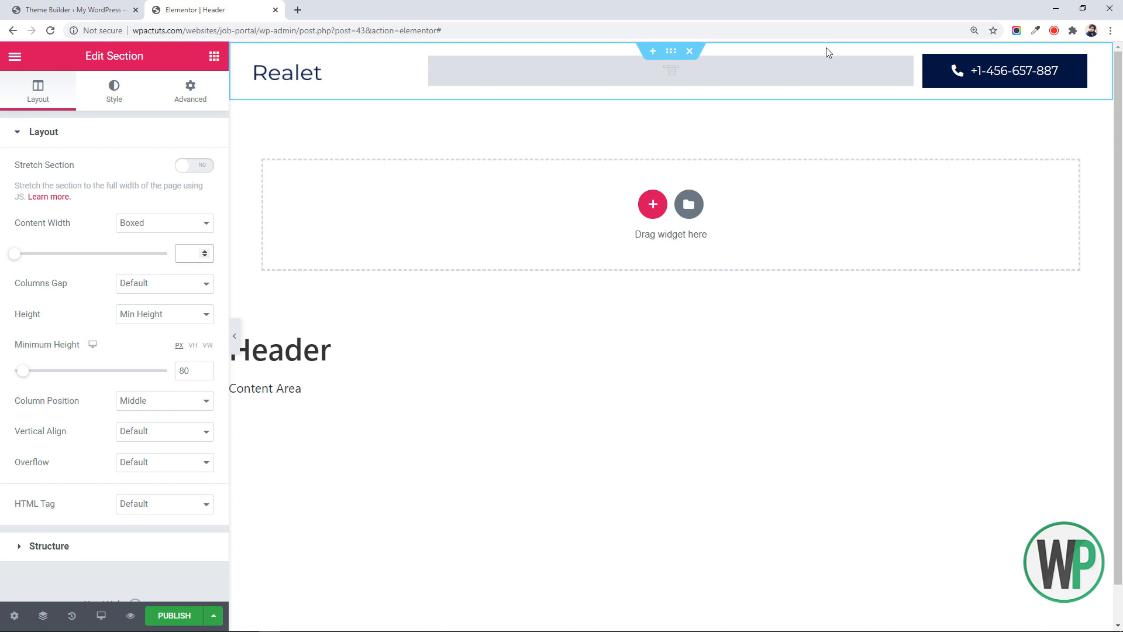
Step: Switch to the WordPress dashboard and add a page titled Jobs with the Elementor Full Width template
click(111, 7)
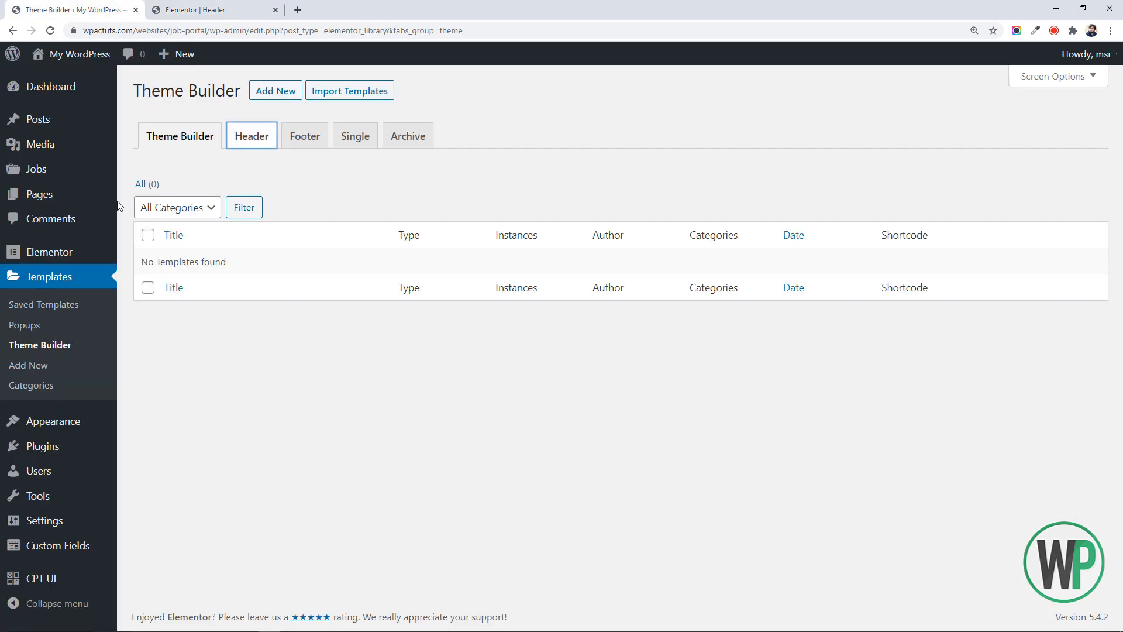
click(152, 194)
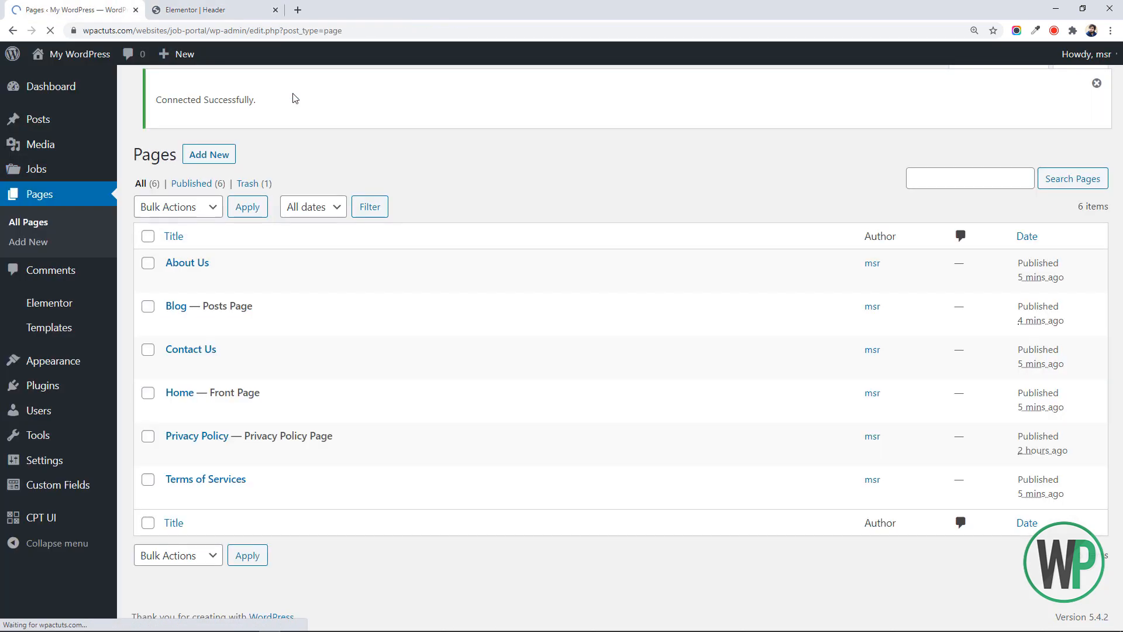
click(212, 91)
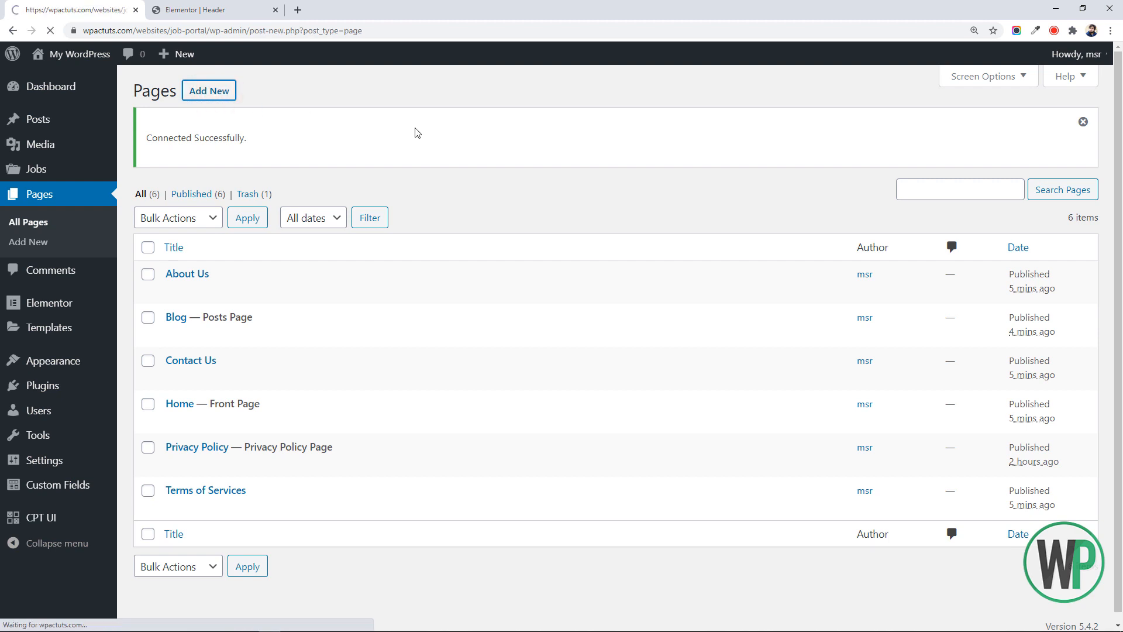
click(405, 124)
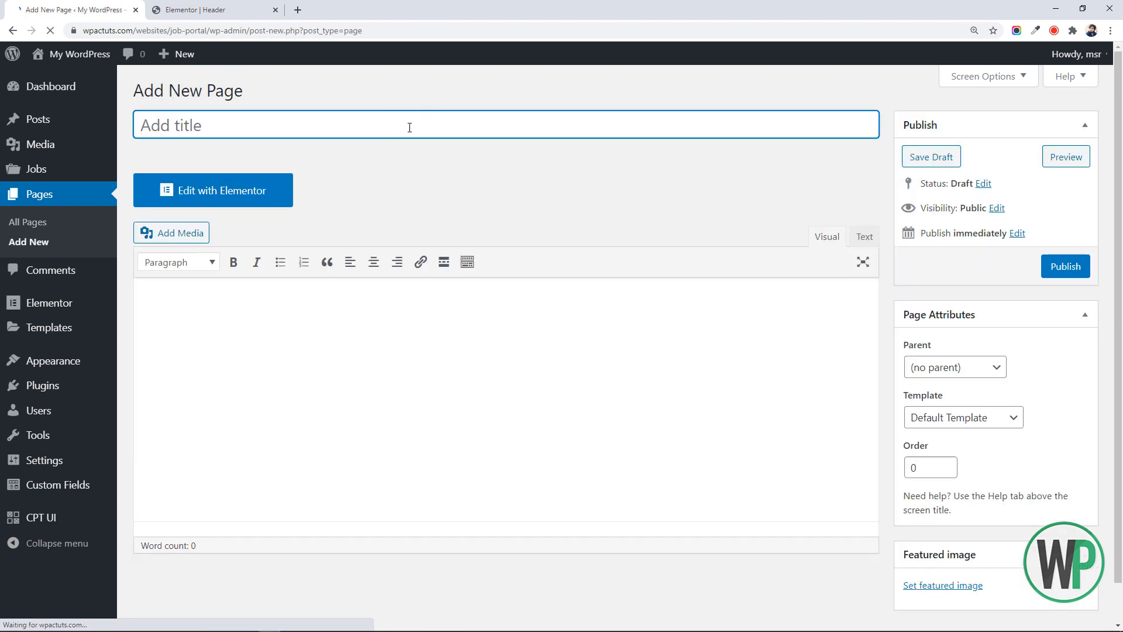
text(Jobs)
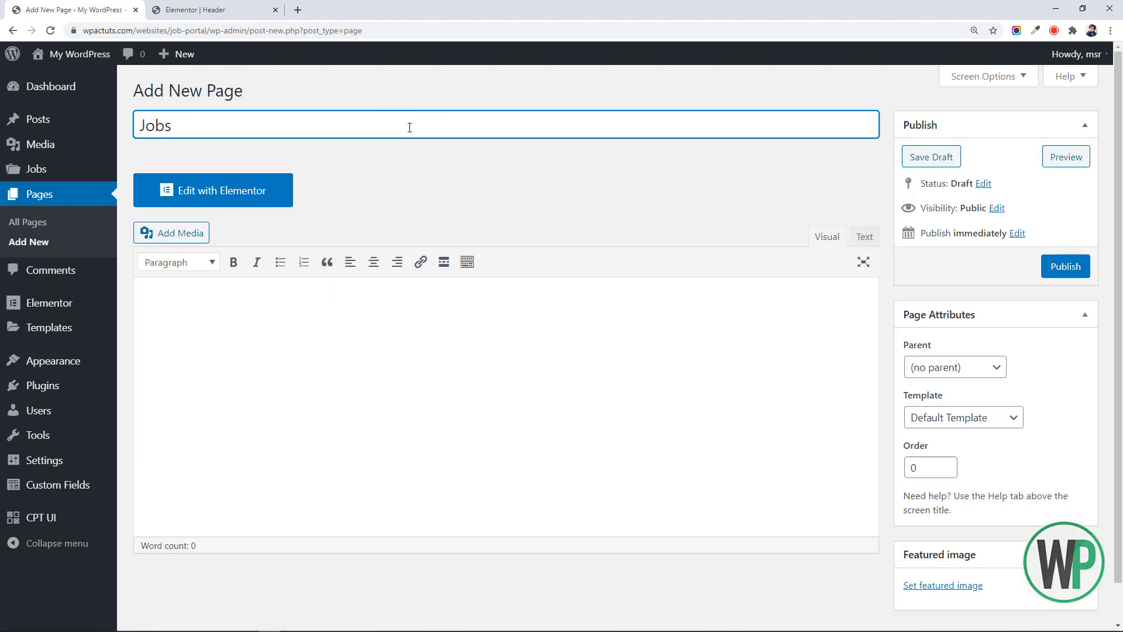
click(1018, 410)
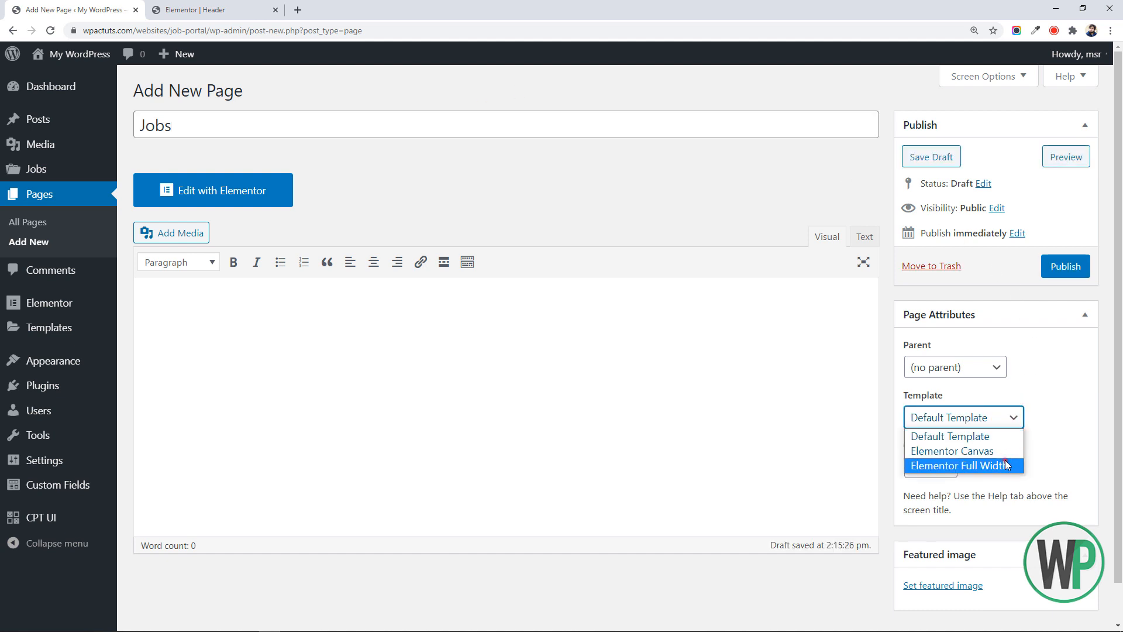
click(974, 461)
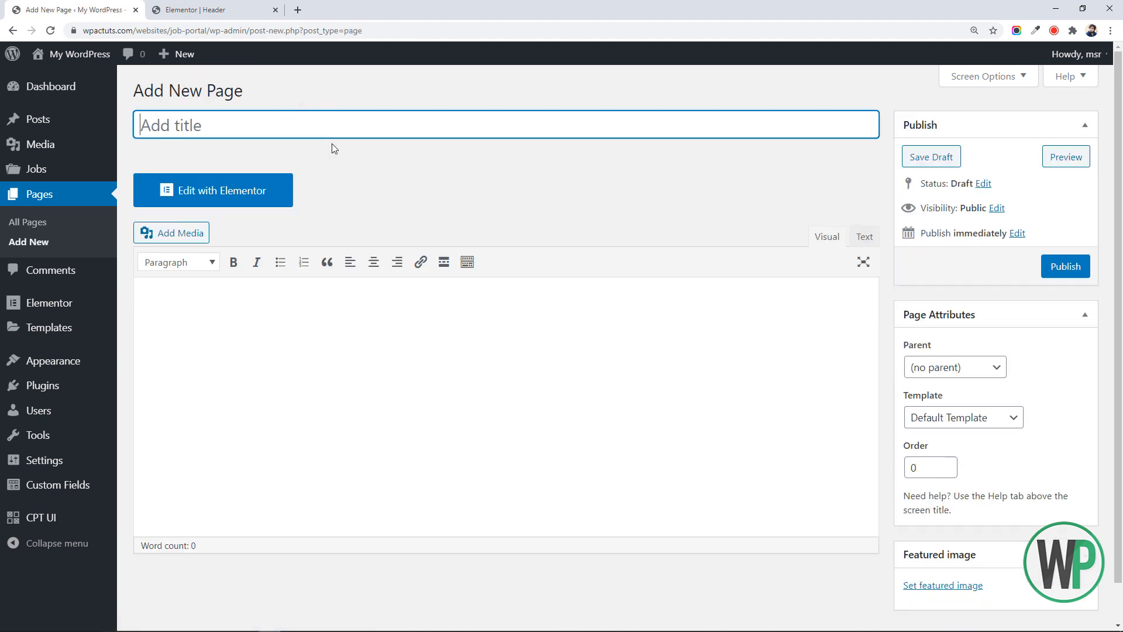
Step: Title another new page Companies, assign it the Elementor Full Width template and publish it
text(E)
text(ompanies)
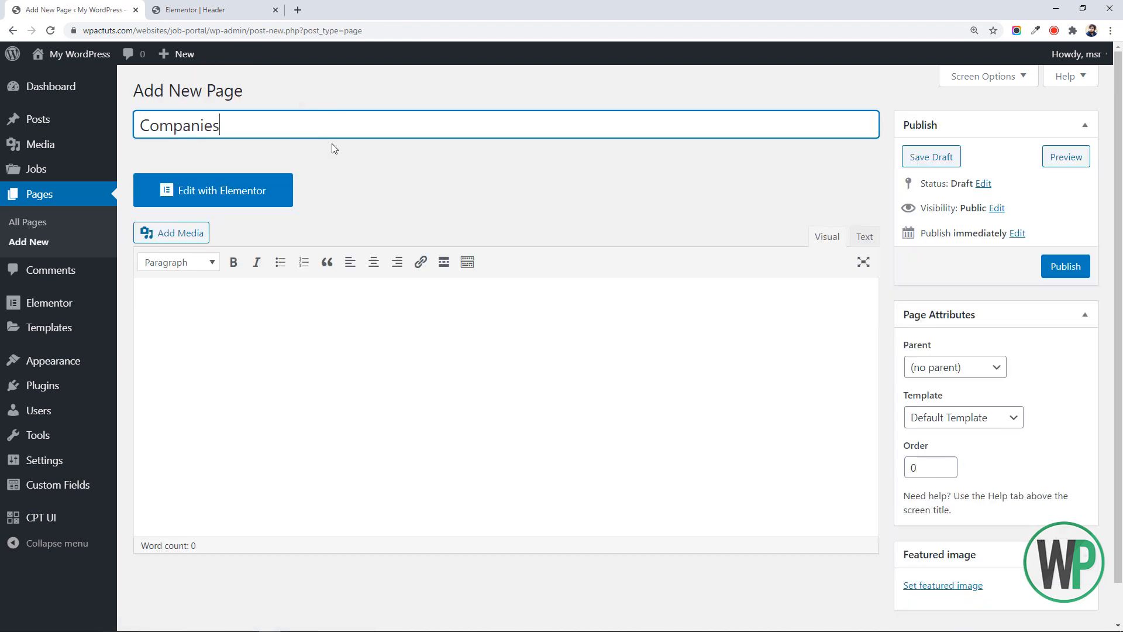
key(Tab)
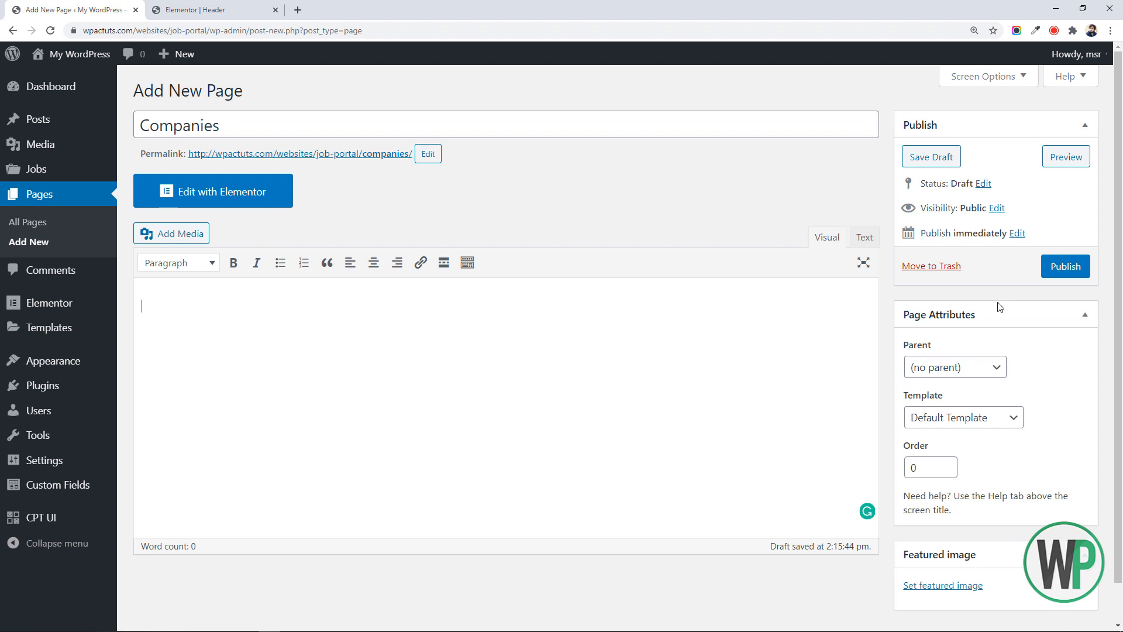
click(1002, 418)
click(945, 463)
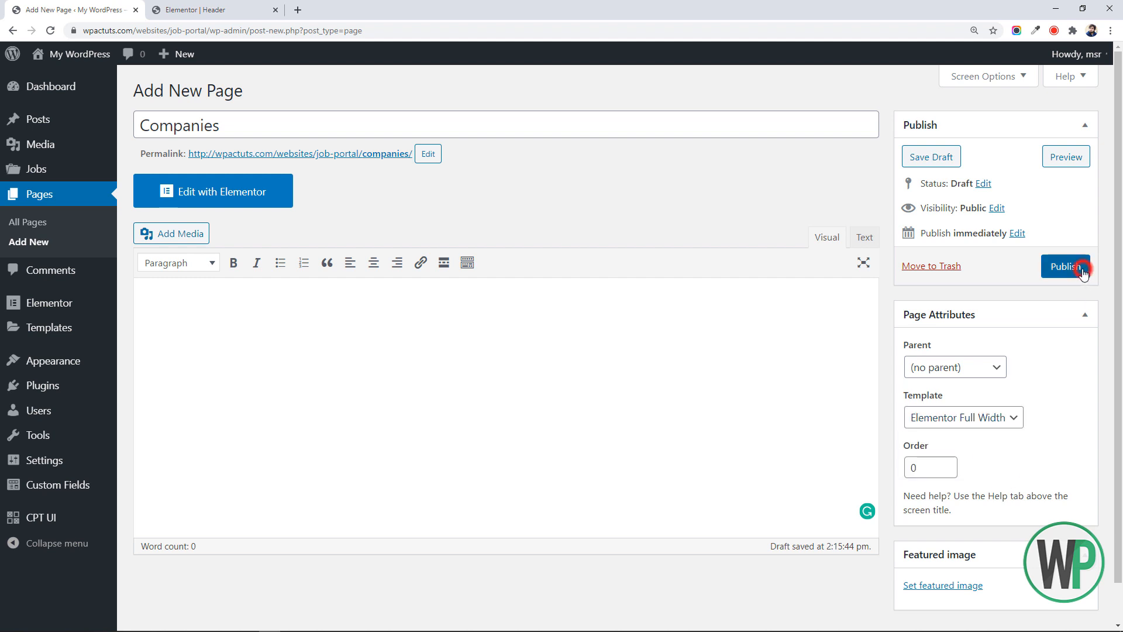
click(1066, 266)
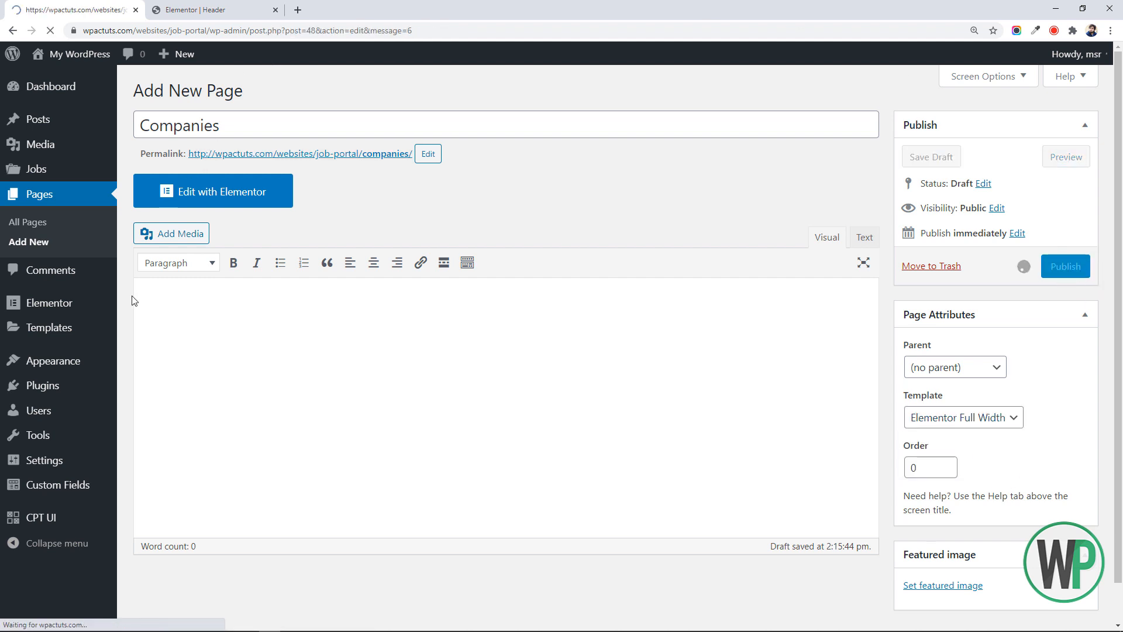
Step: Create a site navigation menu named Main Menu from the default page items
mouse_move(56, 360)
click(149, 403)
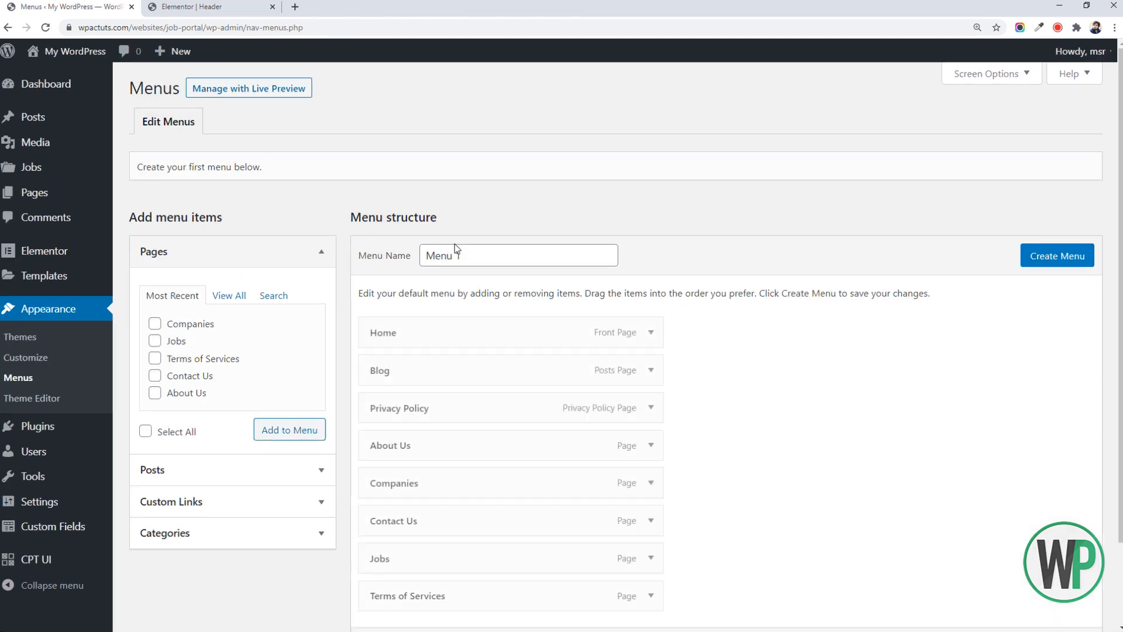
click(488, 254)
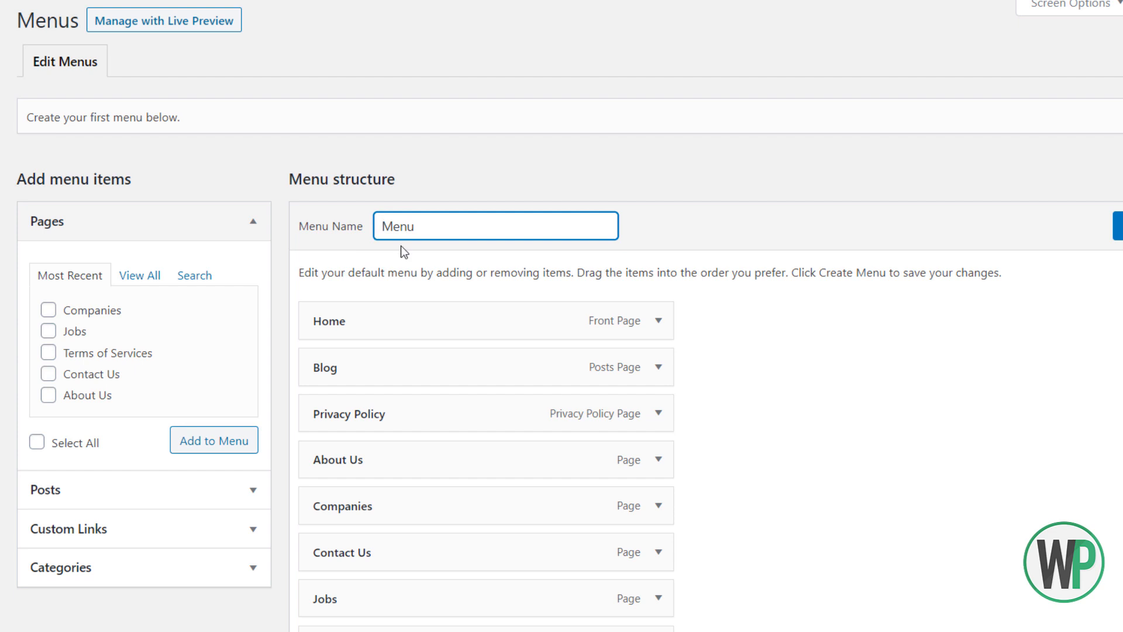
text(Main)
key(Tab)
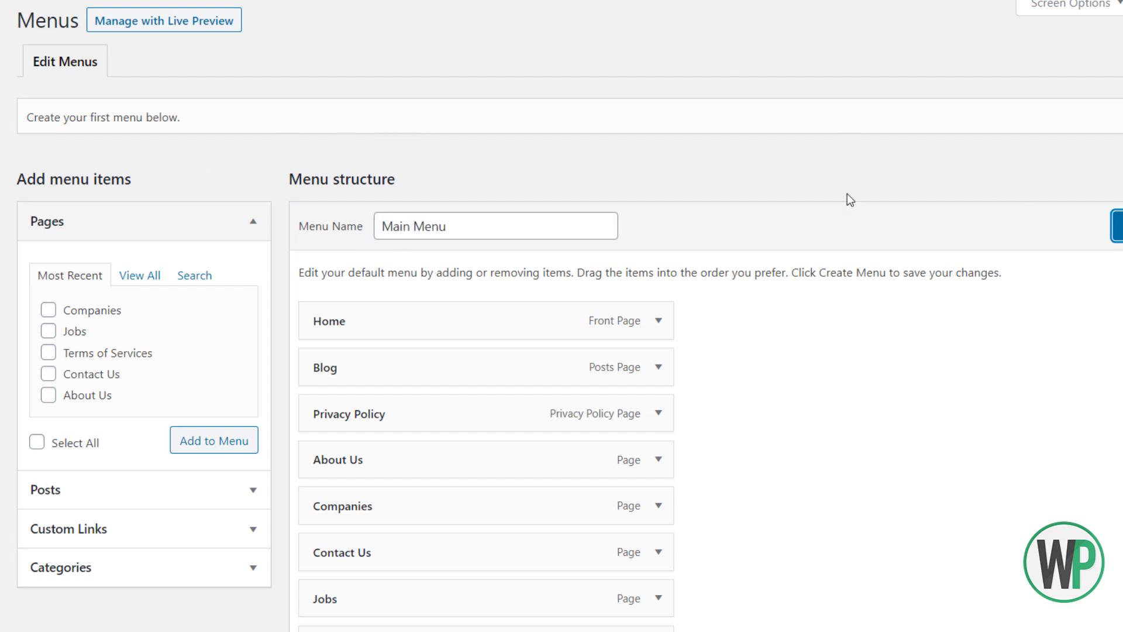
key(Return)
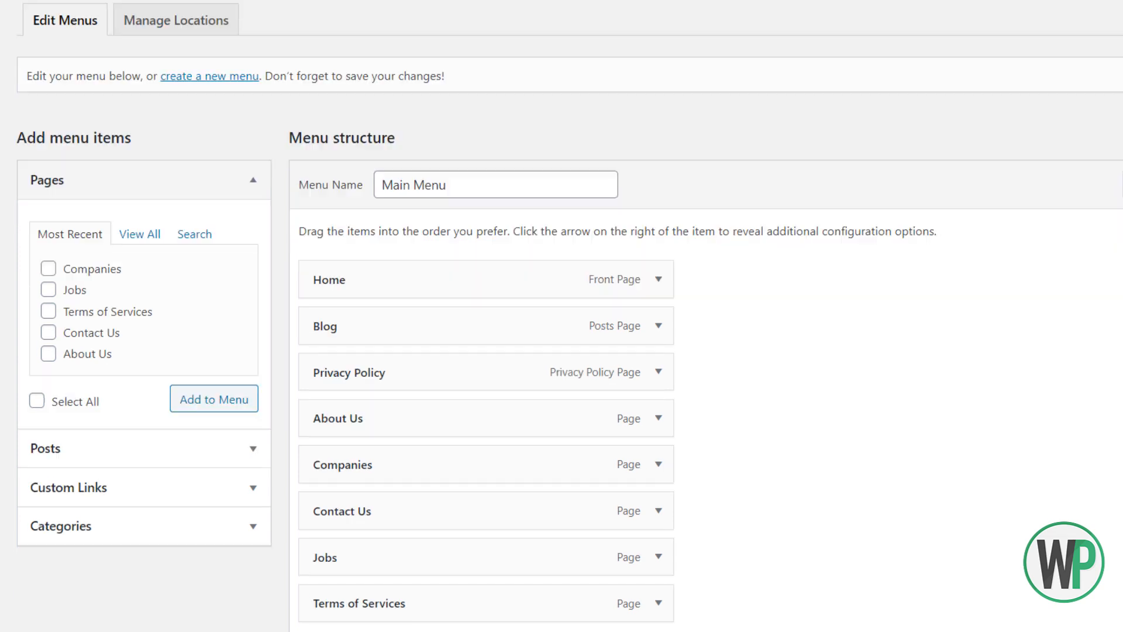
Step: Remove the Privacy Policy, About Us and Contact Us items from Main Menu
scroll(509, 221, down, 3)
click(655, 199)
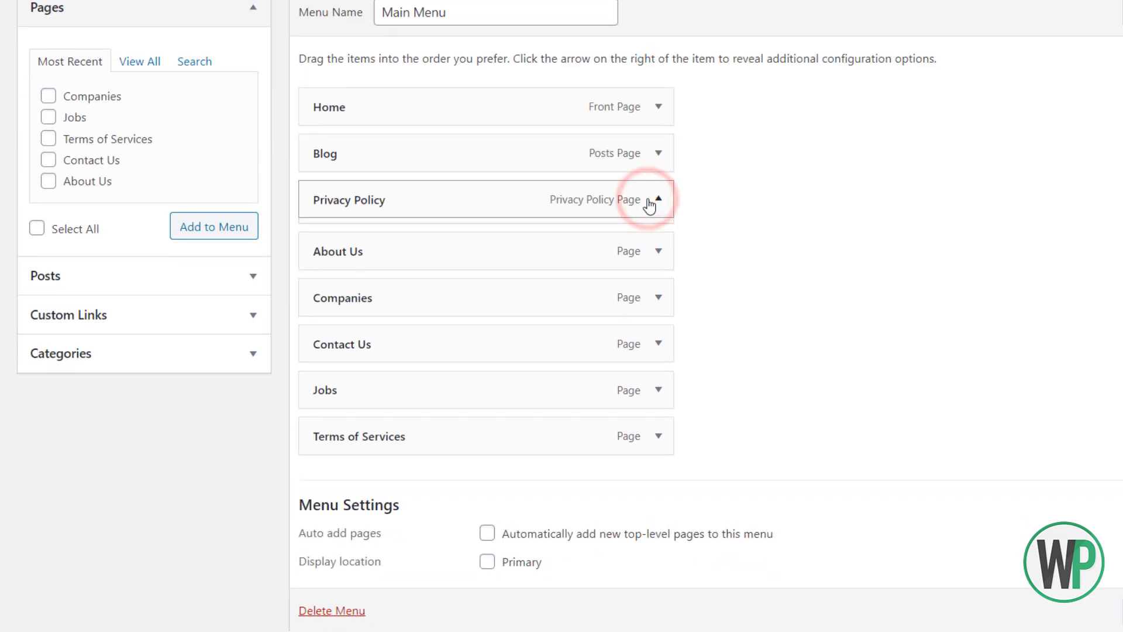
click(334, 366)
click(669, 230)
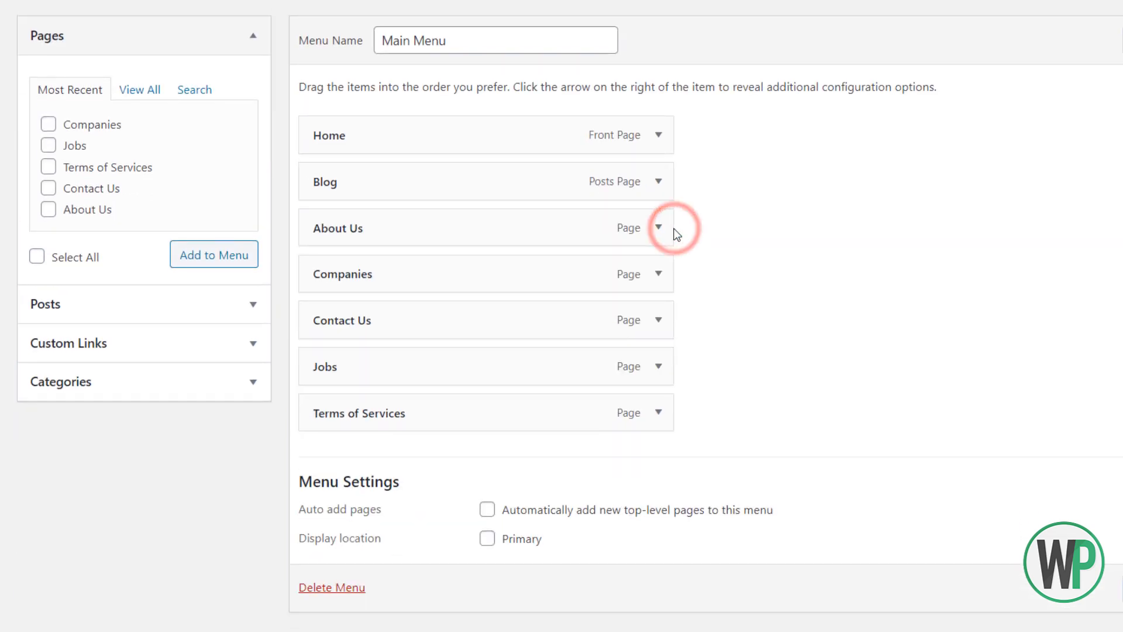
click(336, 394)
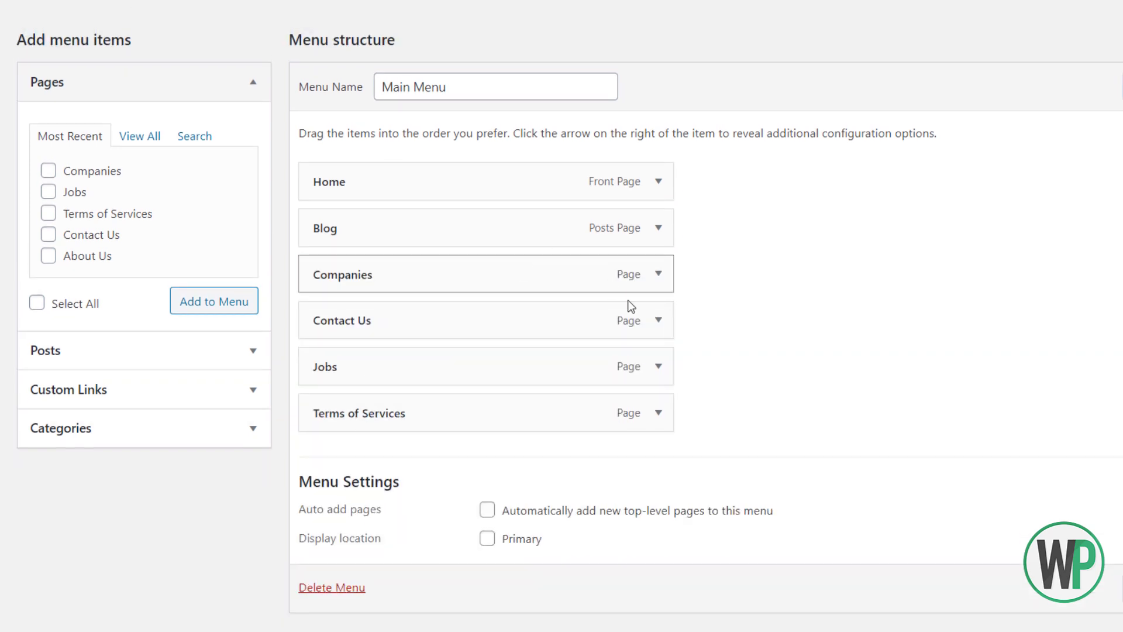
click(658, 320)
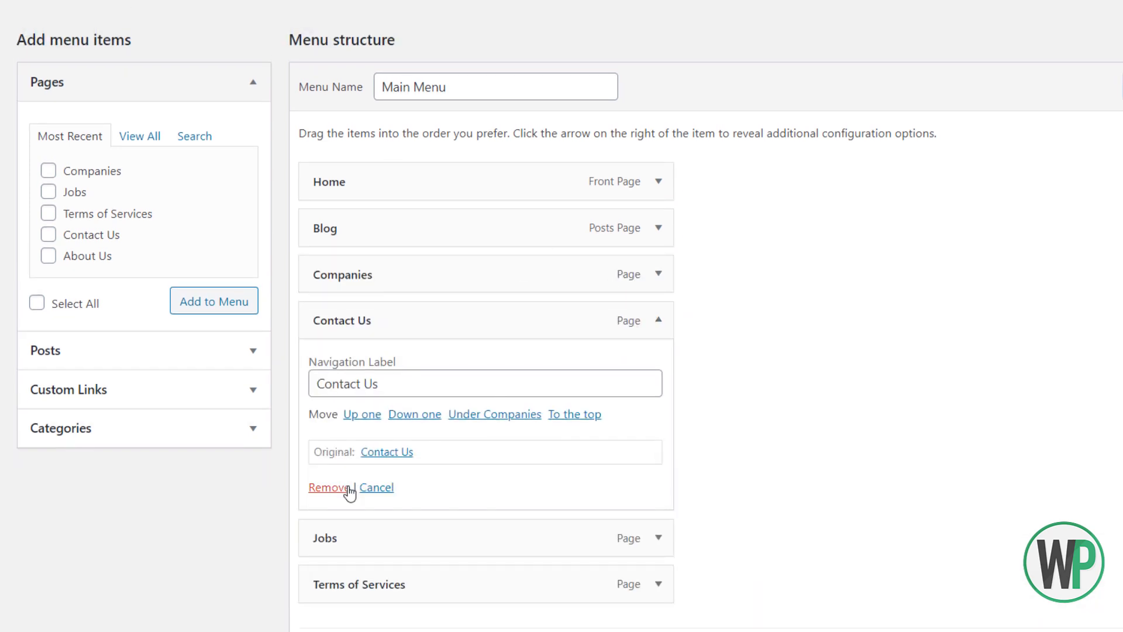
click(328, 487)
Step: Reorder Main Menu so Jobs and Companies come between Home and Blog, and remove Terms of Services
drag(582, 366, 567, 337)
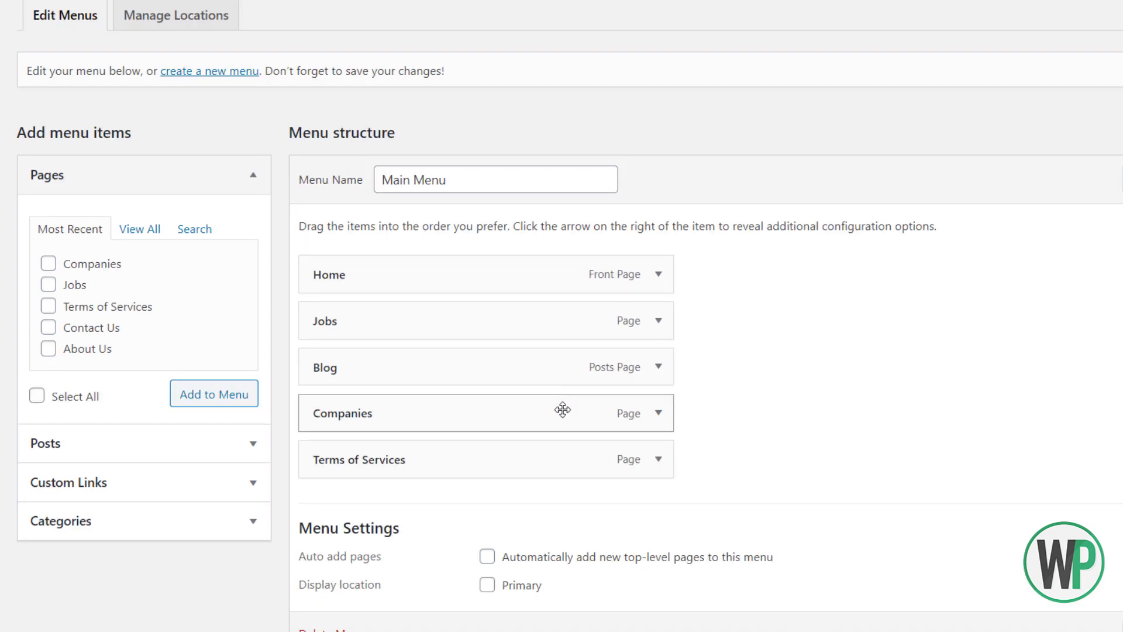
drag(563, 410, 561, 364)
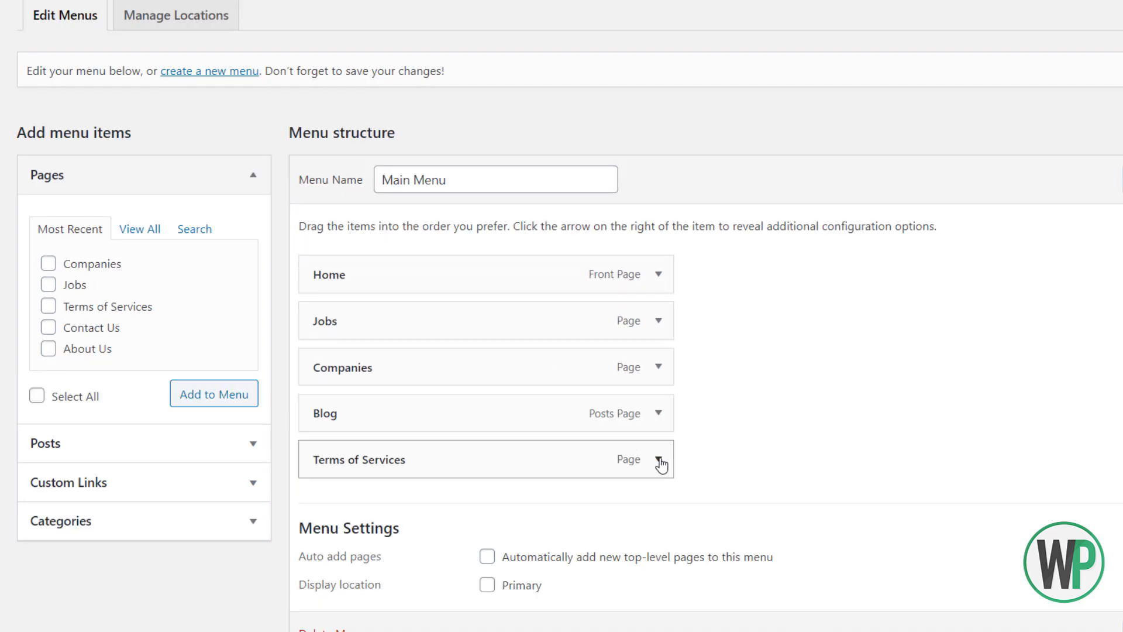
click(660, 461)
click(321, 618)
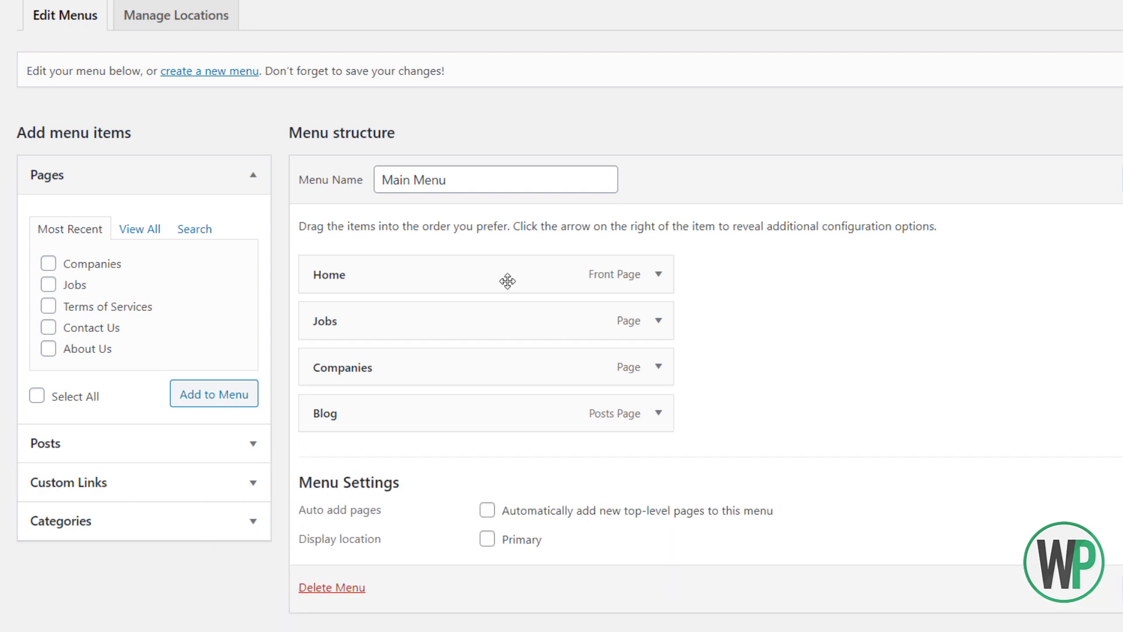
Step: Assign Main Menu to the Primary display location and save the menu
click(486, 541)
click(1122, 180)
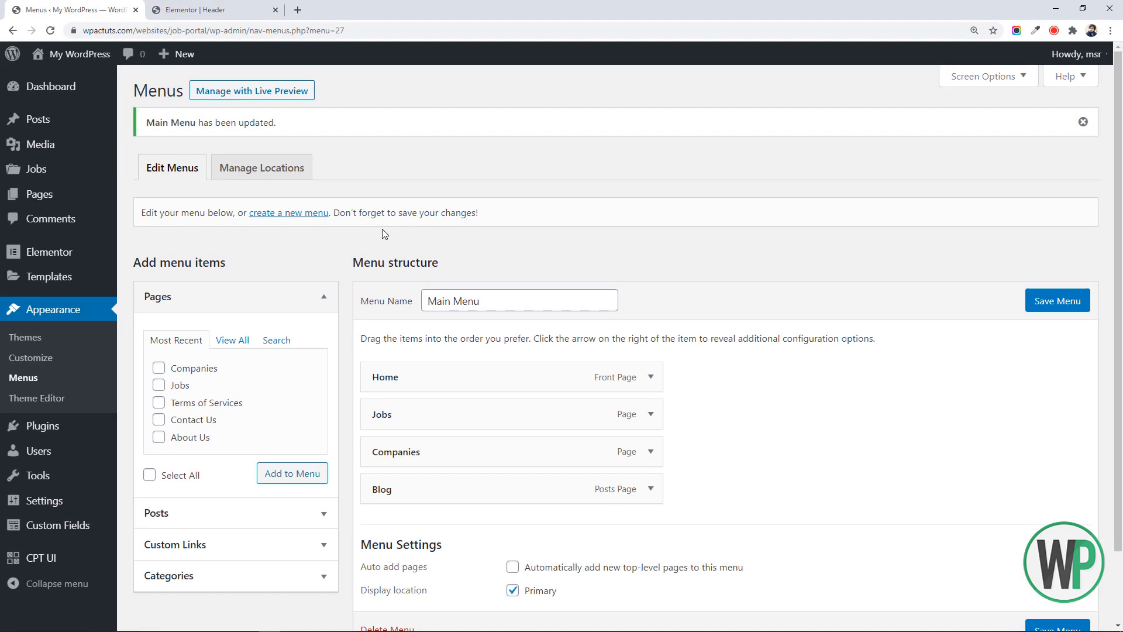
Step: Create a second navigation menu named Small Menu
click(307, 216)
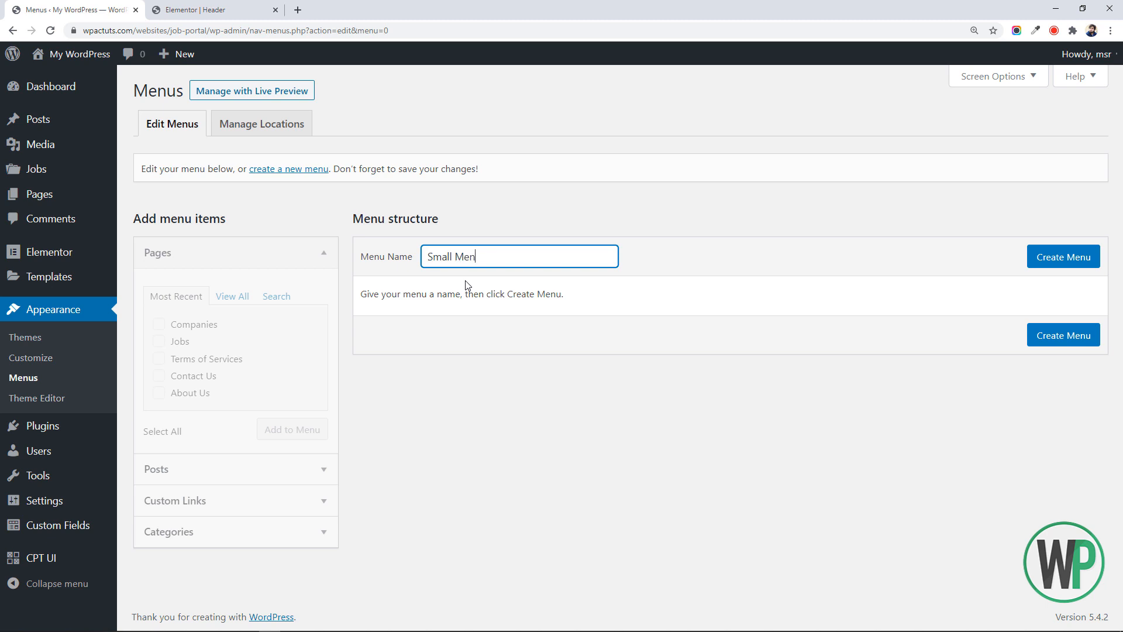
text(Small Menu)
click(1060, 258)
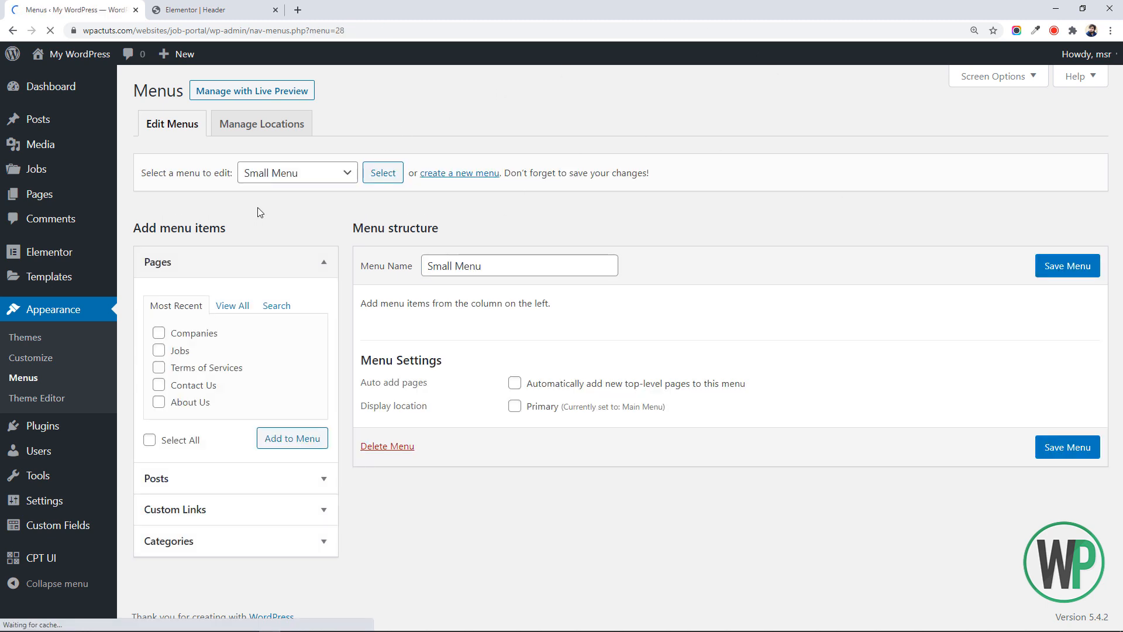
Step: Add the About Us, Contact Us, Privacy Policy and Terms of Services pages to Small Menu and save it
click(207, 407)
click(202, 386)
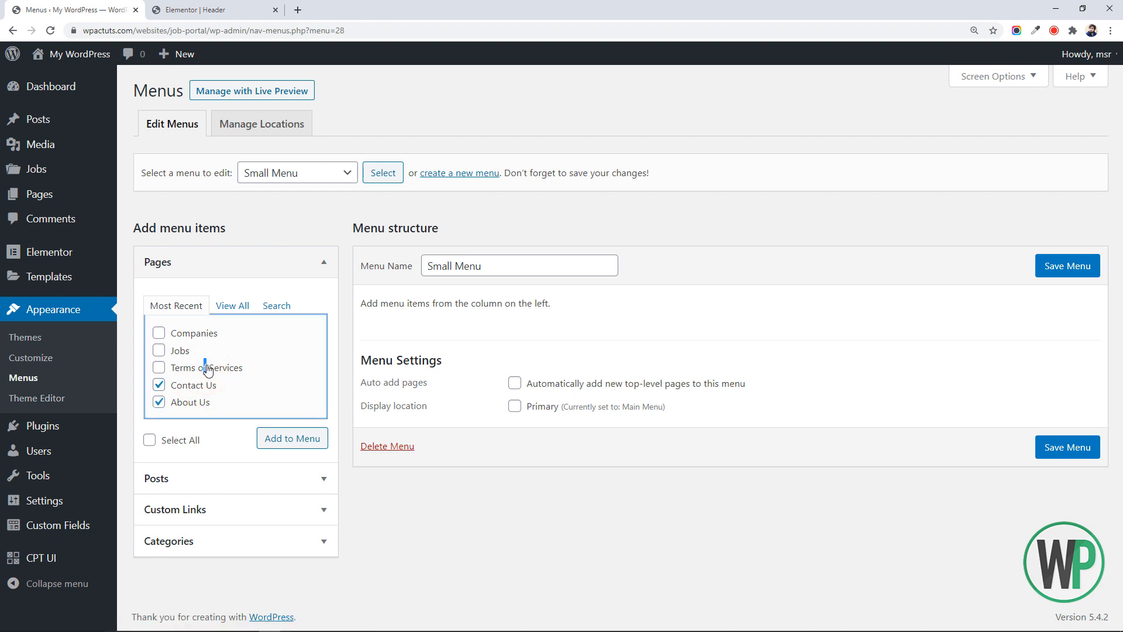
click(202, 367)
click(232, 315)
scroll(239, 351, down, 1)
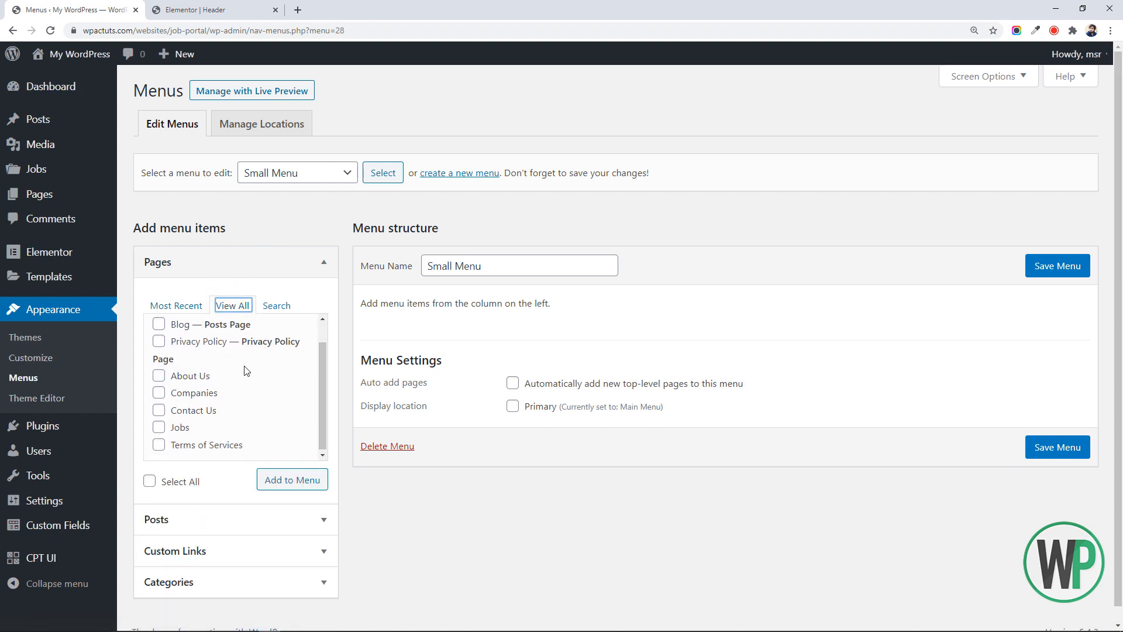
click(199, 340)
click(292, 480)
click(1057, 266)
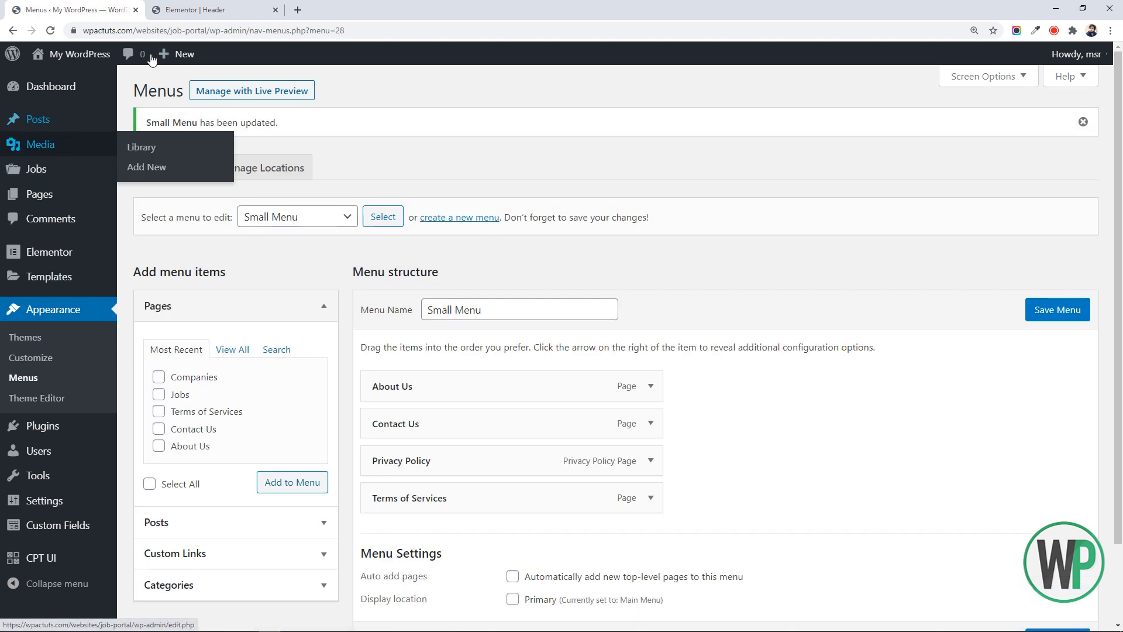
Step: Return to the Elementor header template and open its Nav Menu widget for editing
click(182, 13)
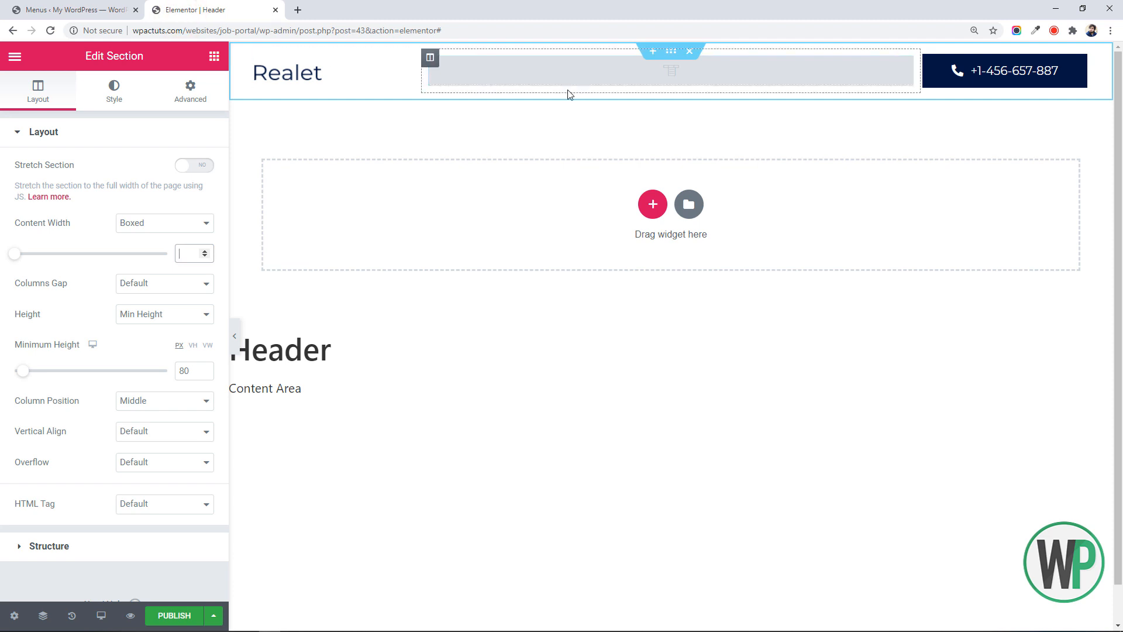
click(557, 76)
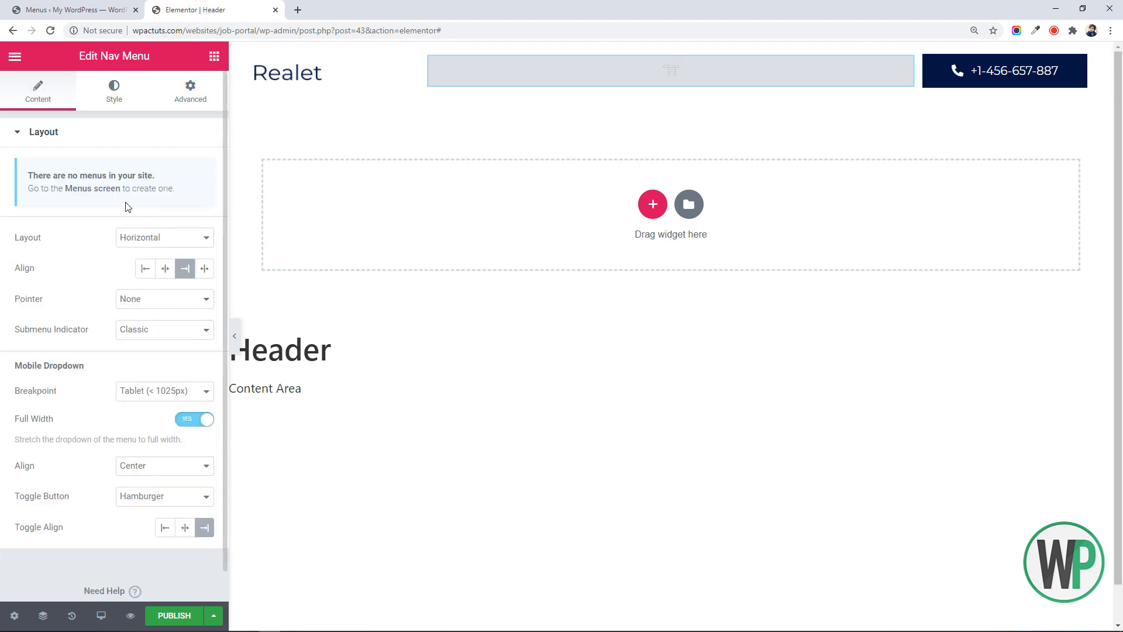
right_click(455, 81)
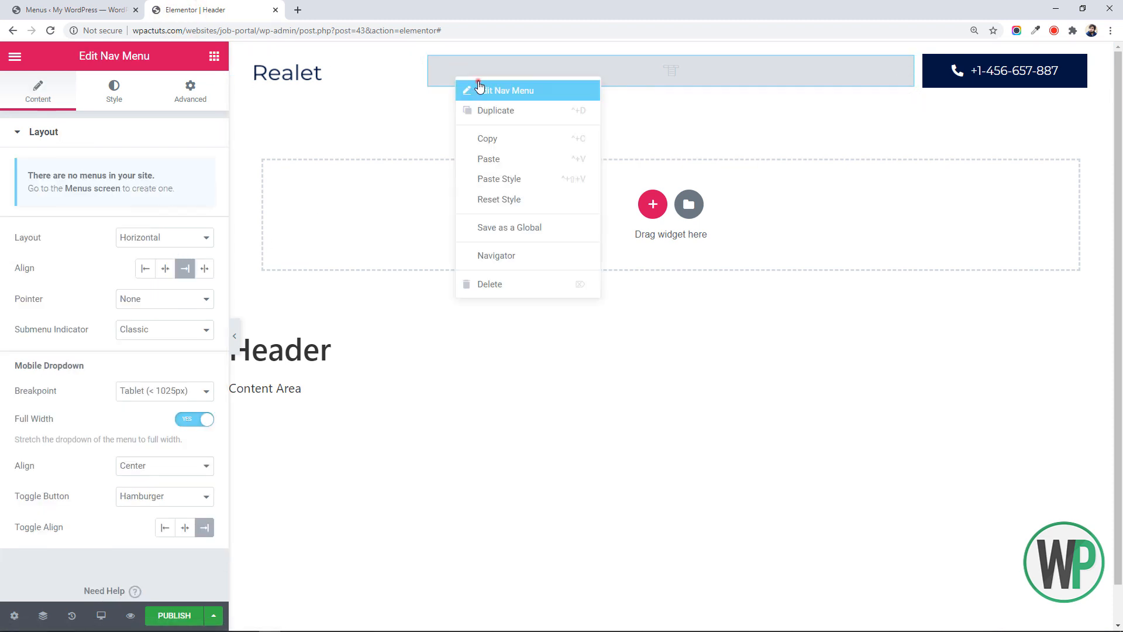
click(137, 222)
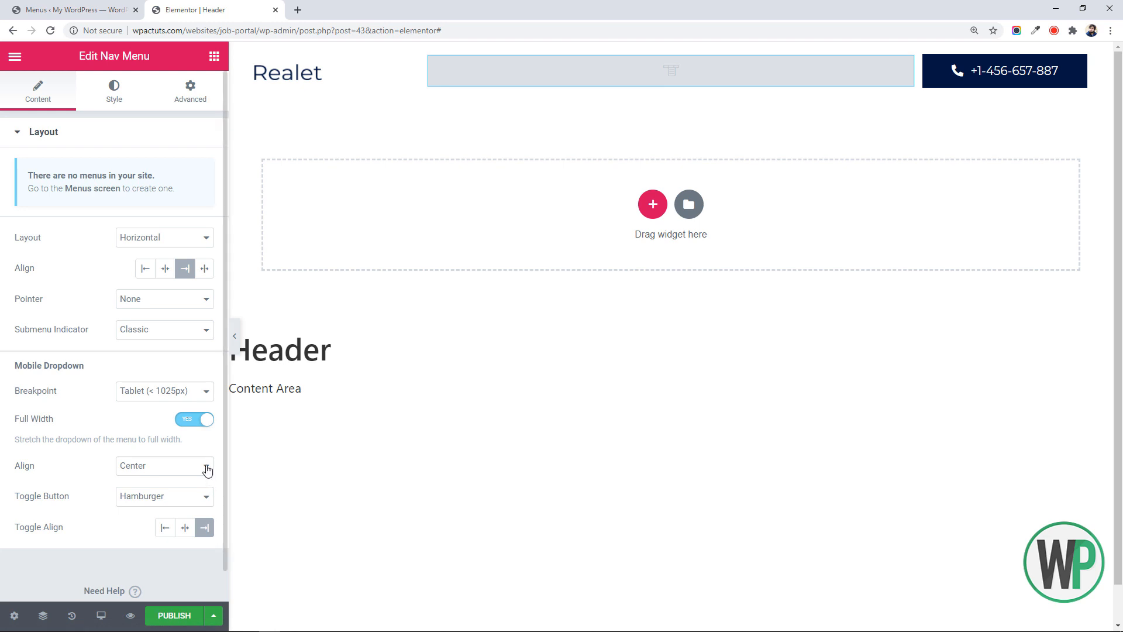
Step: Publish the header template with a display condition that includes the Entire Site
click(174, 616)
click(577, 404)
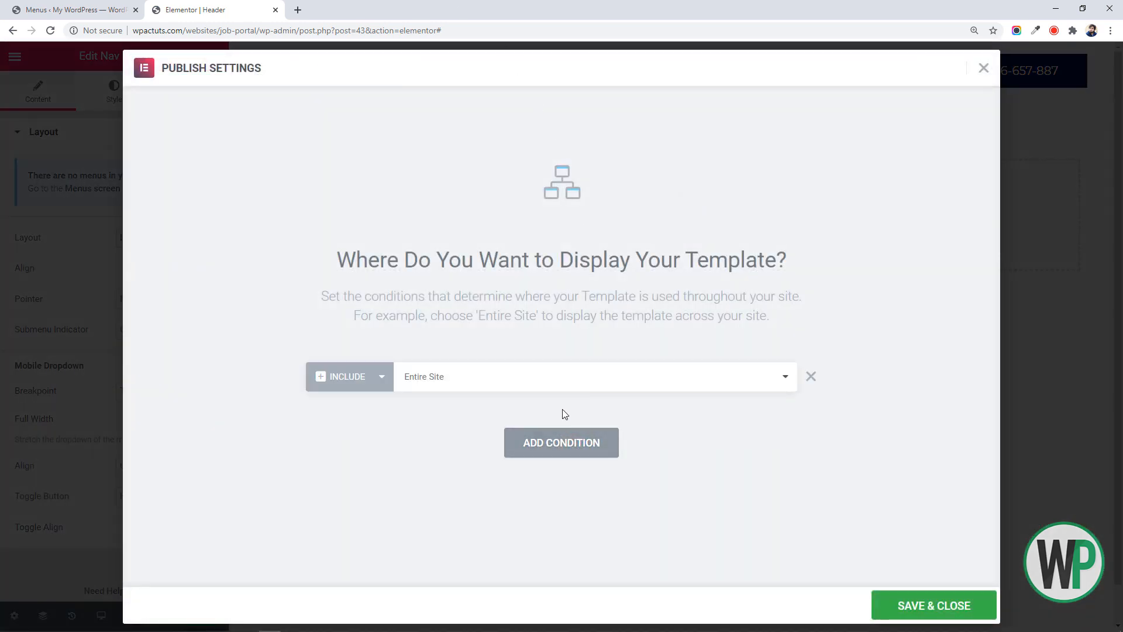
click(529, 379)
click(637, 279)
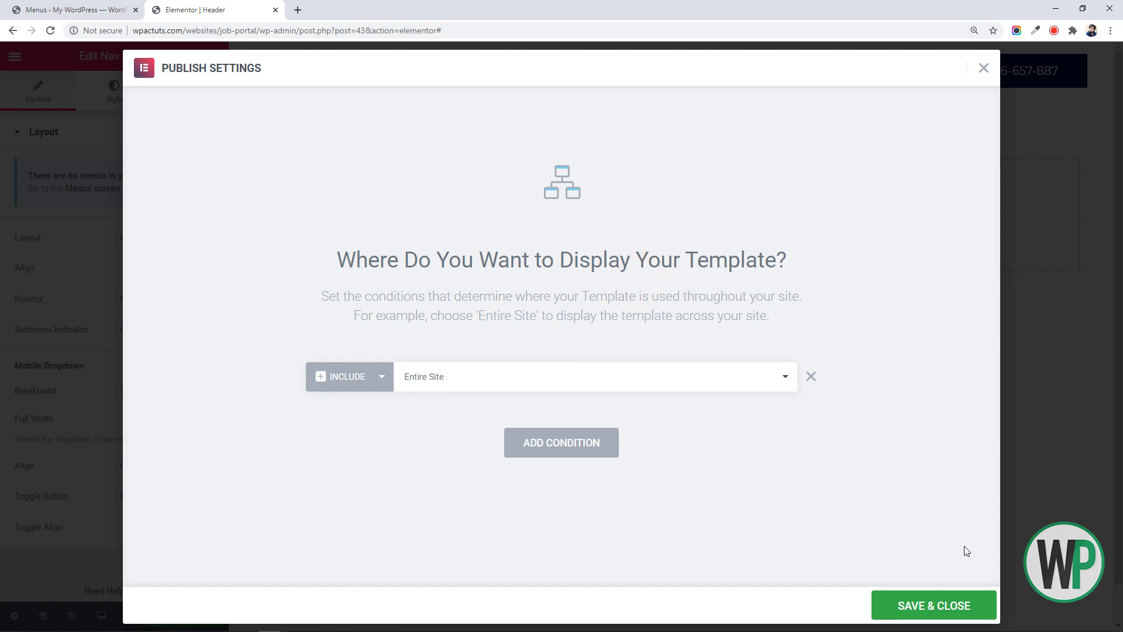
click(955, 602)
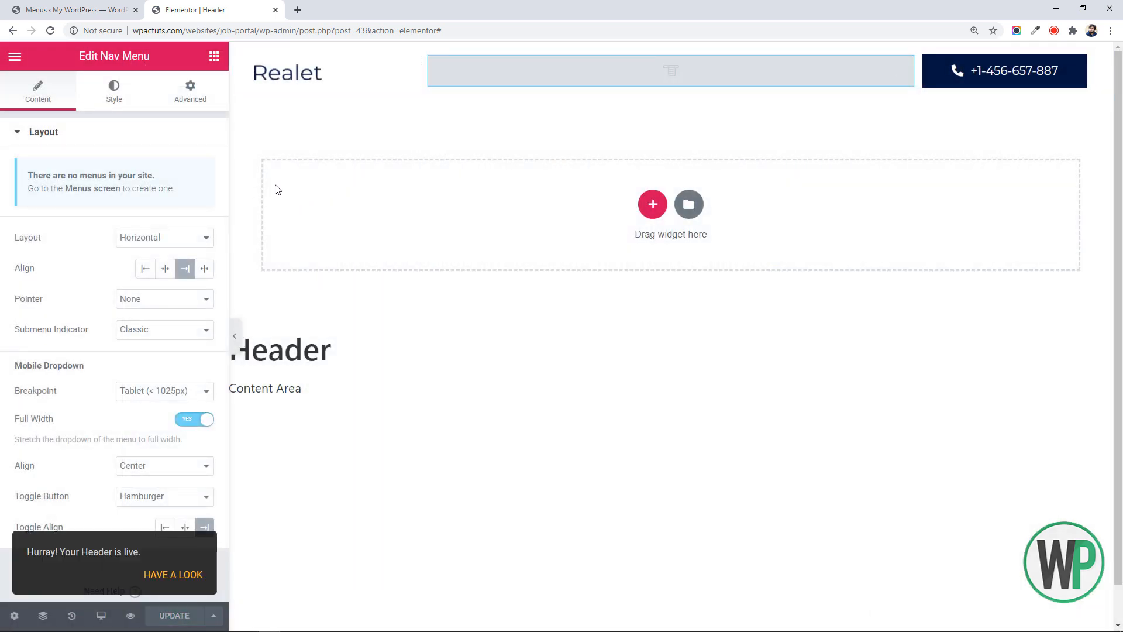
Step: Reload the header template in the editor and set the Nav Menu widget to use Main Menu
click(51, 31)
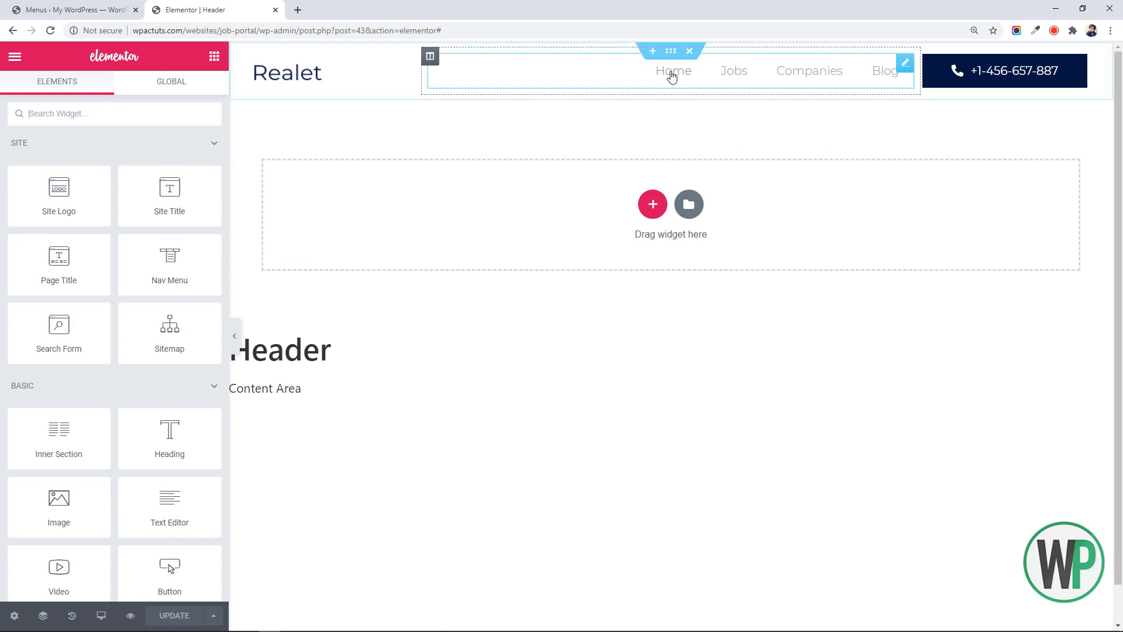
right_click(636, 74)
click(652, 78)
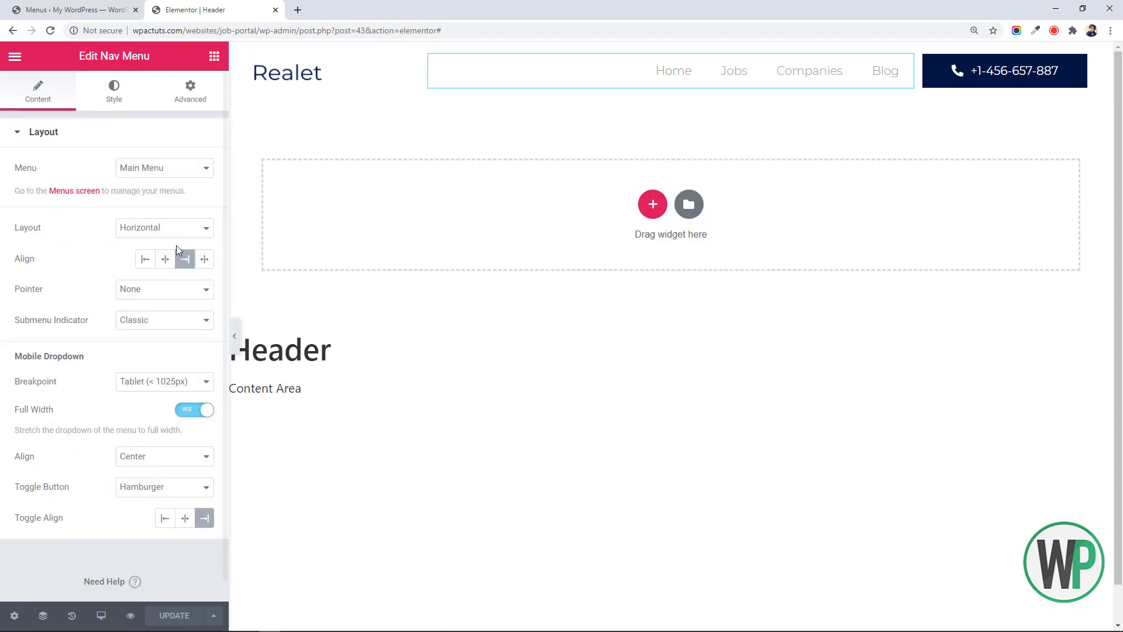
click(155, 171)
click(155, 179)
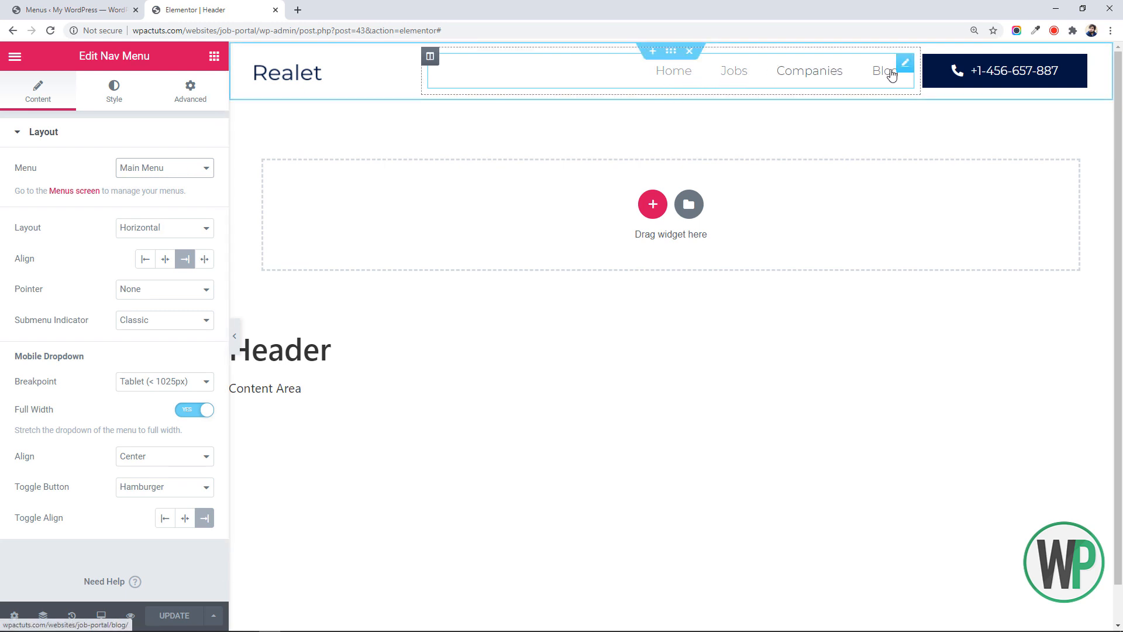
Step: Style the nav menu's text with a font weight of 500 and a dark grey text colour
click(114, 92)
click(204, 167)
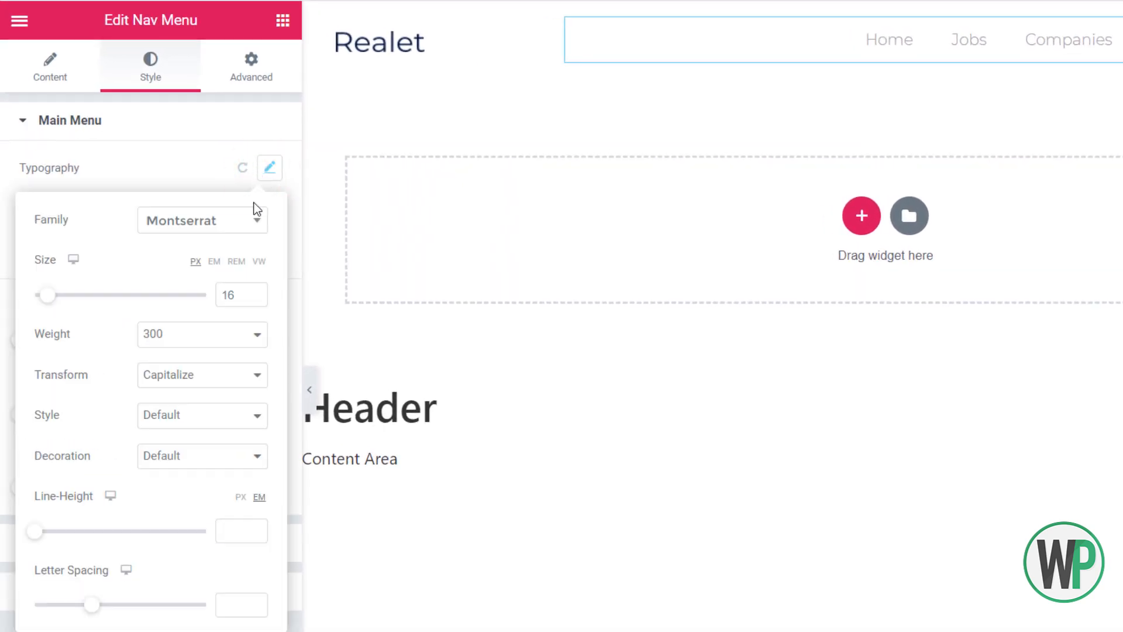
click(204, 333)
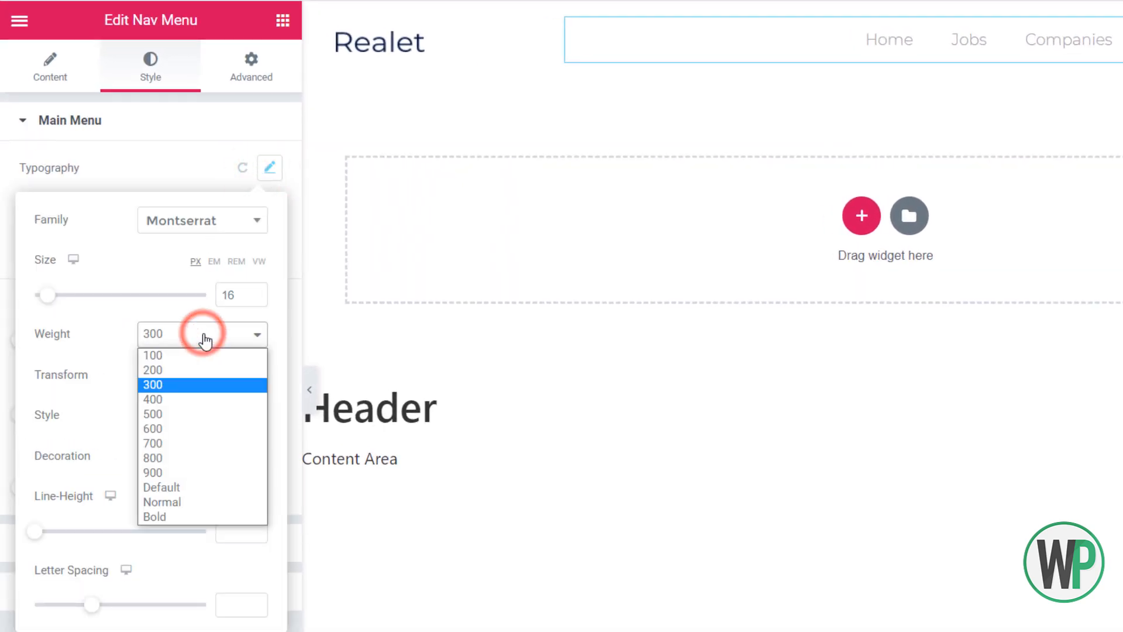
click(204, 413)
click(192, 171)
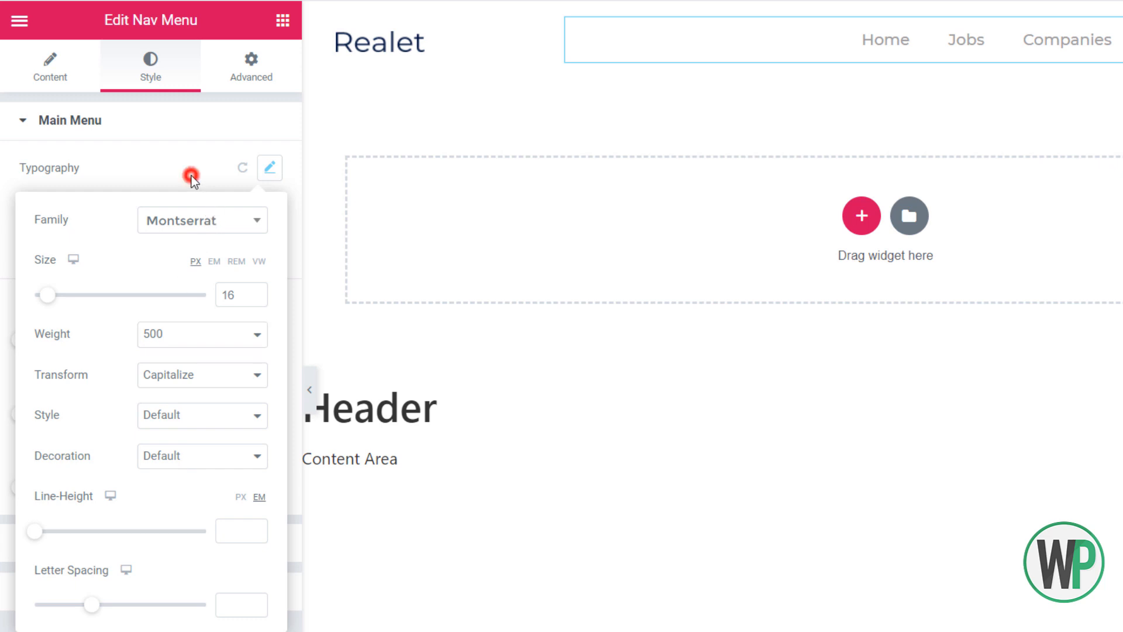
click(243, 249)
drag(147, 395, 141, 448)
click(3, 367)
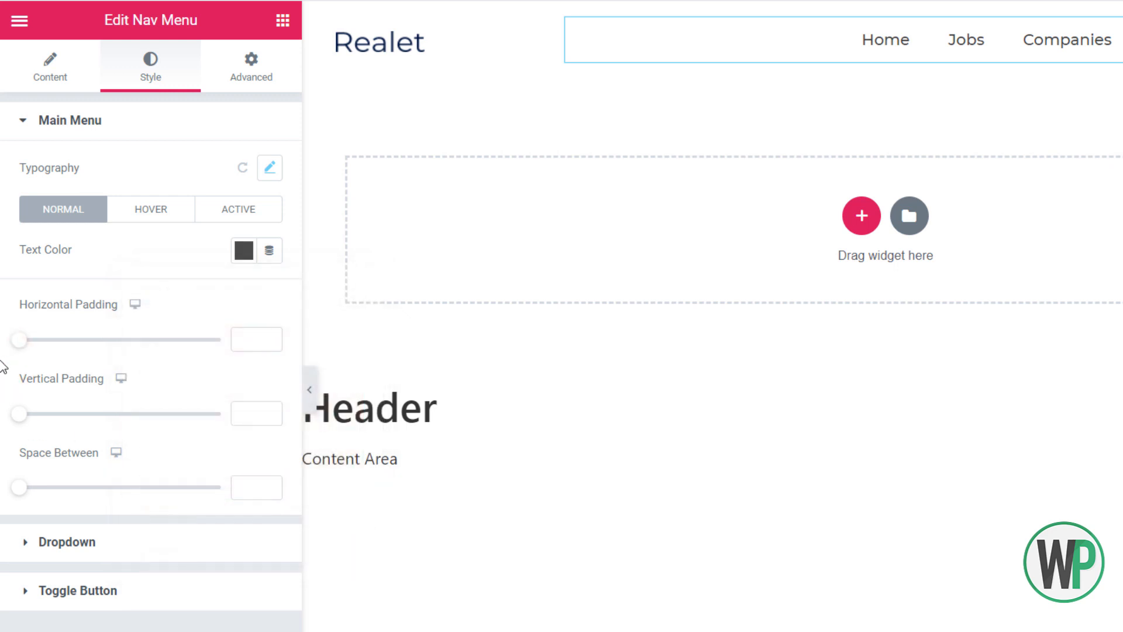
Step: Set the nav menu's typography weight to 600
click(269, 170)
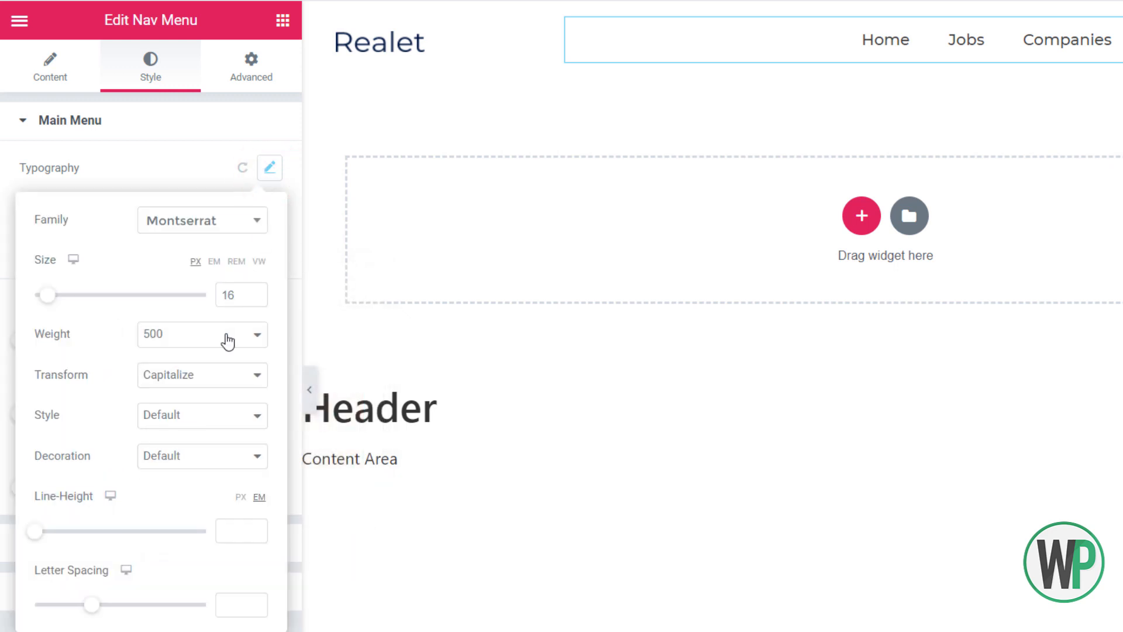
click(226, 336)
click(227, 427)
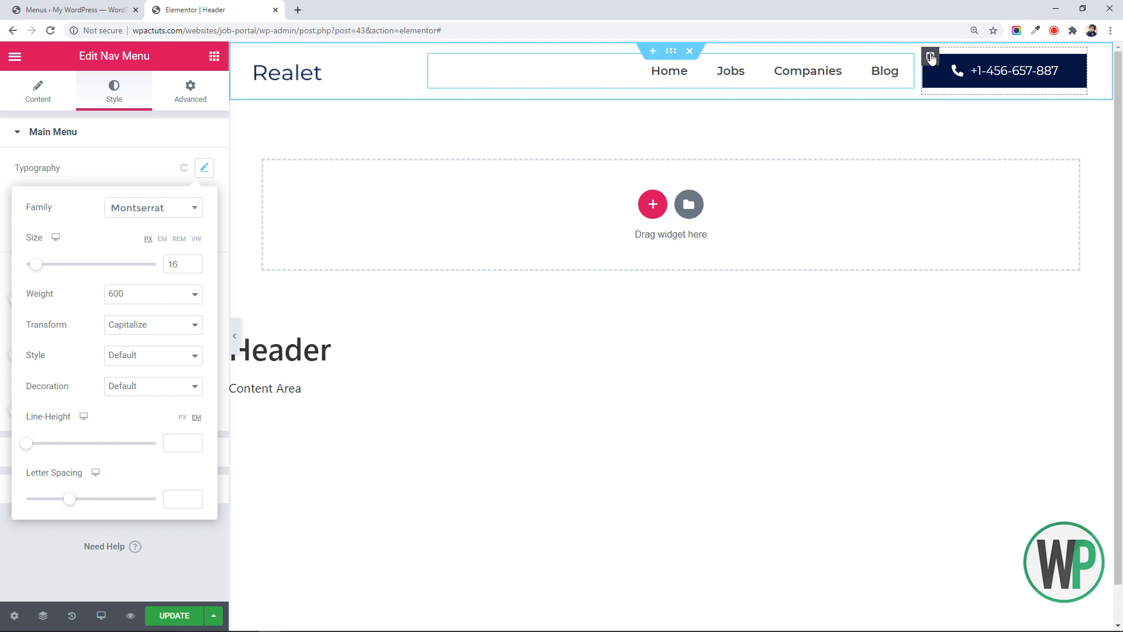
Step: Duplicate the phone button's column and narrow the logo column so the menu fits on one line
right_click(931, 57)
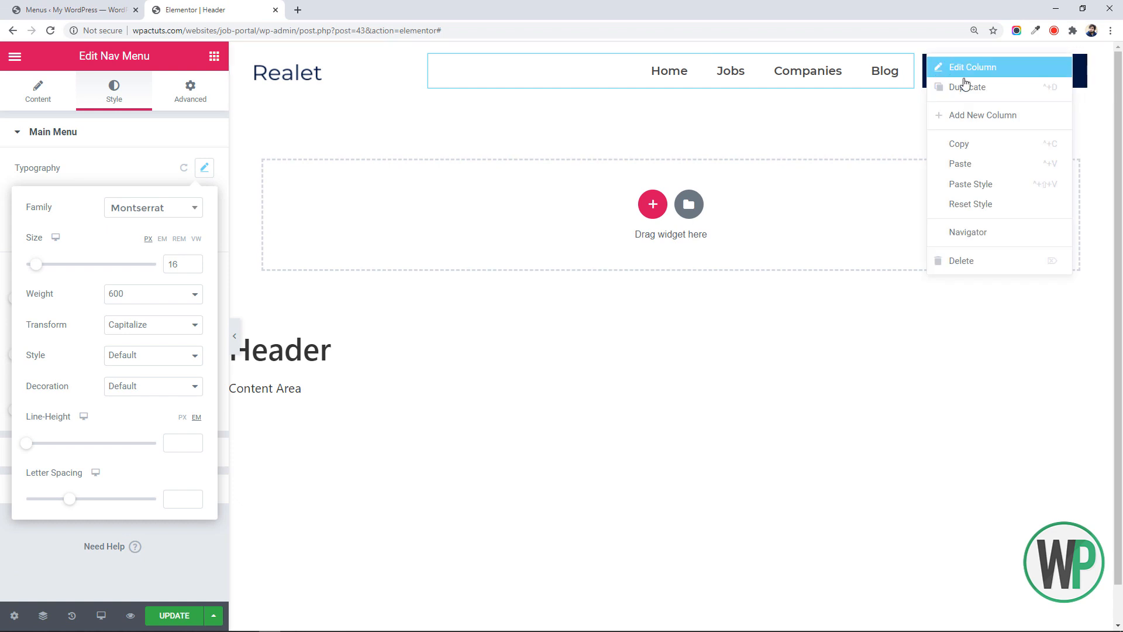
click(965, 84)
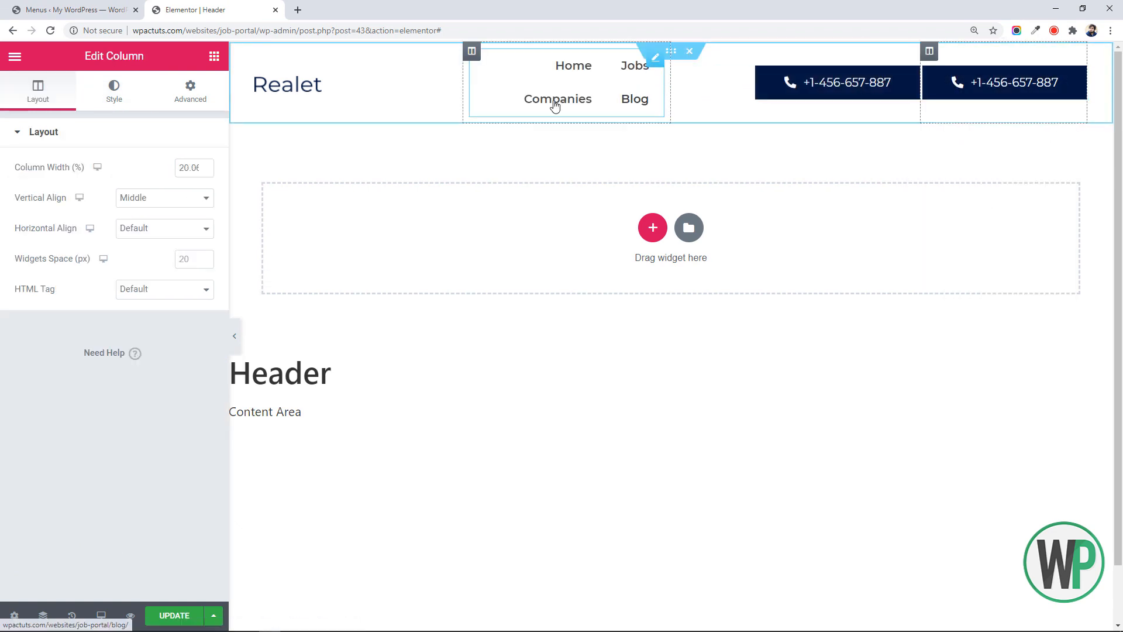
drag(459, 80, 354, 86)
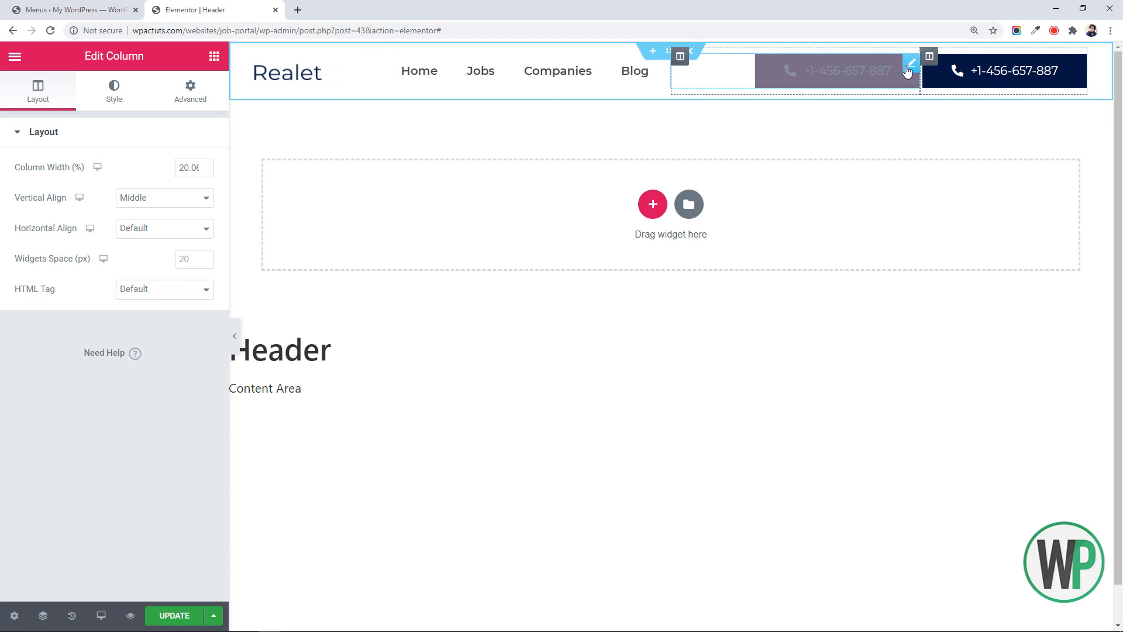
Step: Replace the text of the last header button with Employer
right_click(1015, 81)
click(1016, 76)
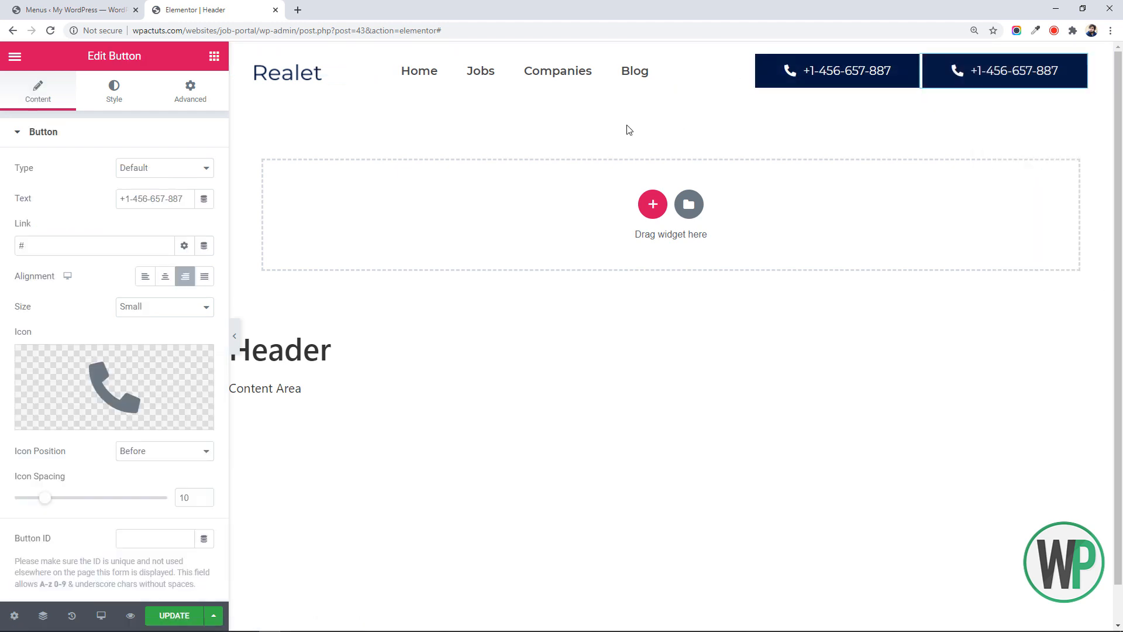
drag(183, 199, 98, 197)
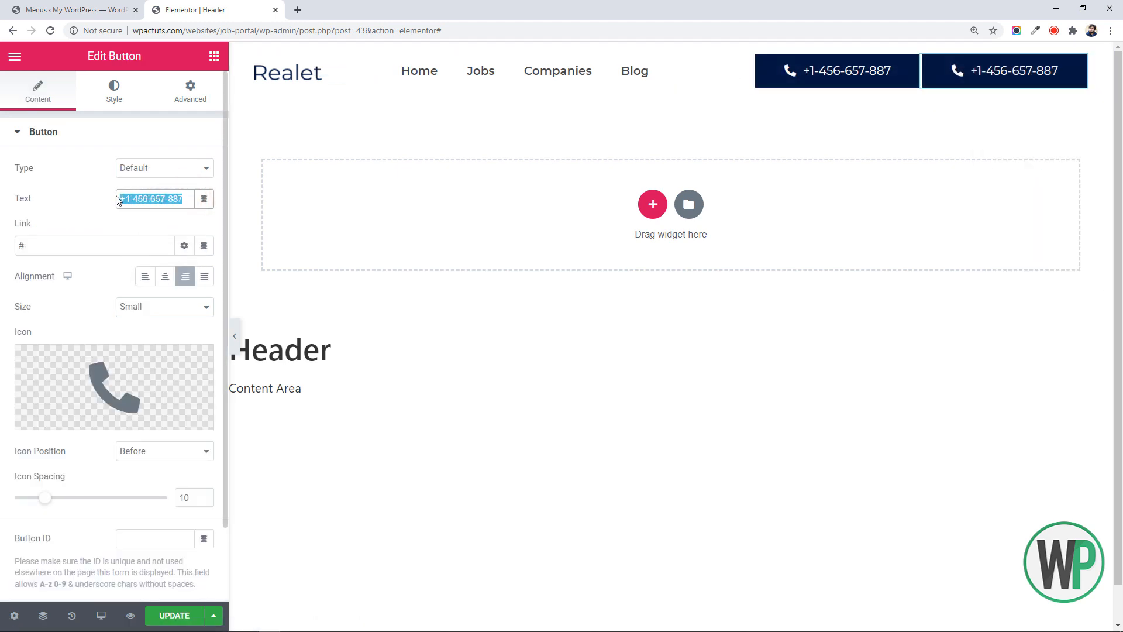
click(154, 174)
click(155, 167)
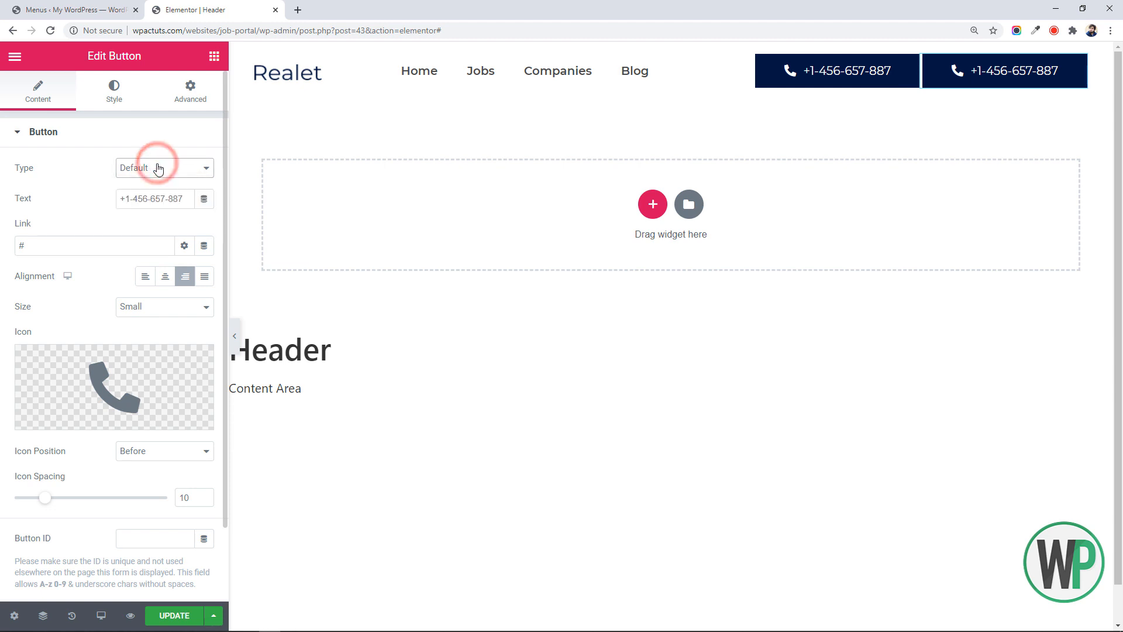
triple_click(187, 192)
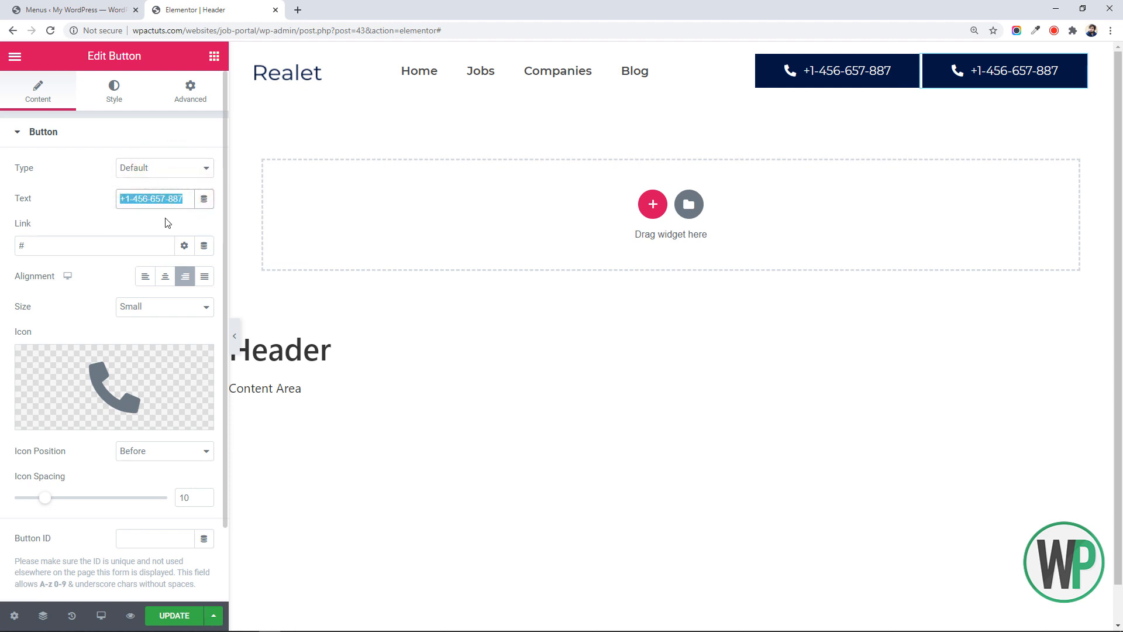
text(E)
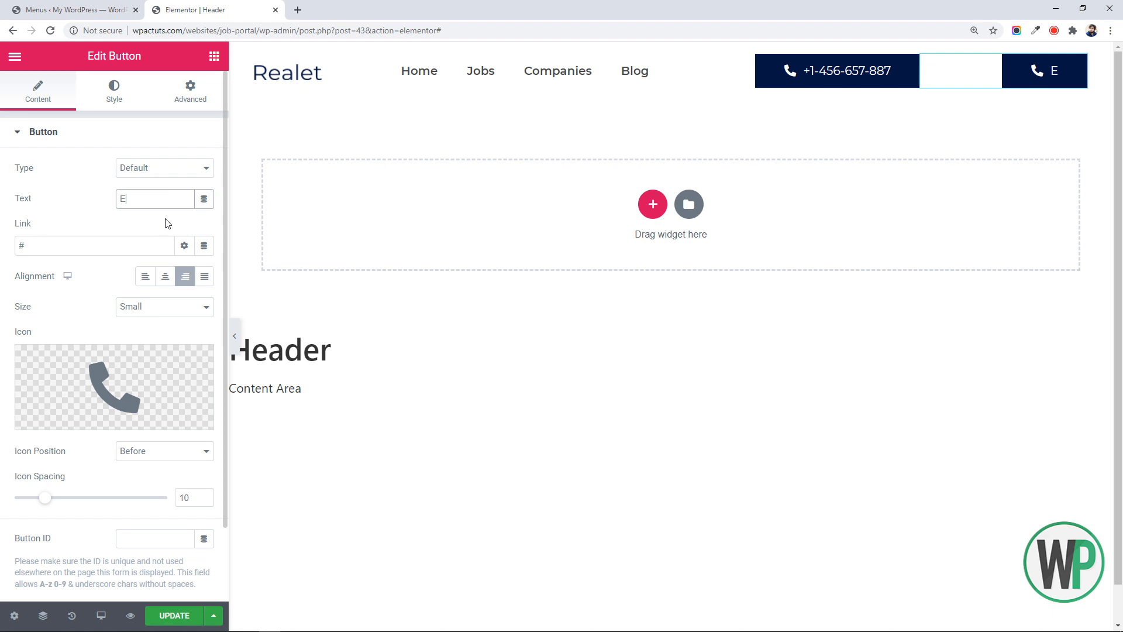
text(mployer)
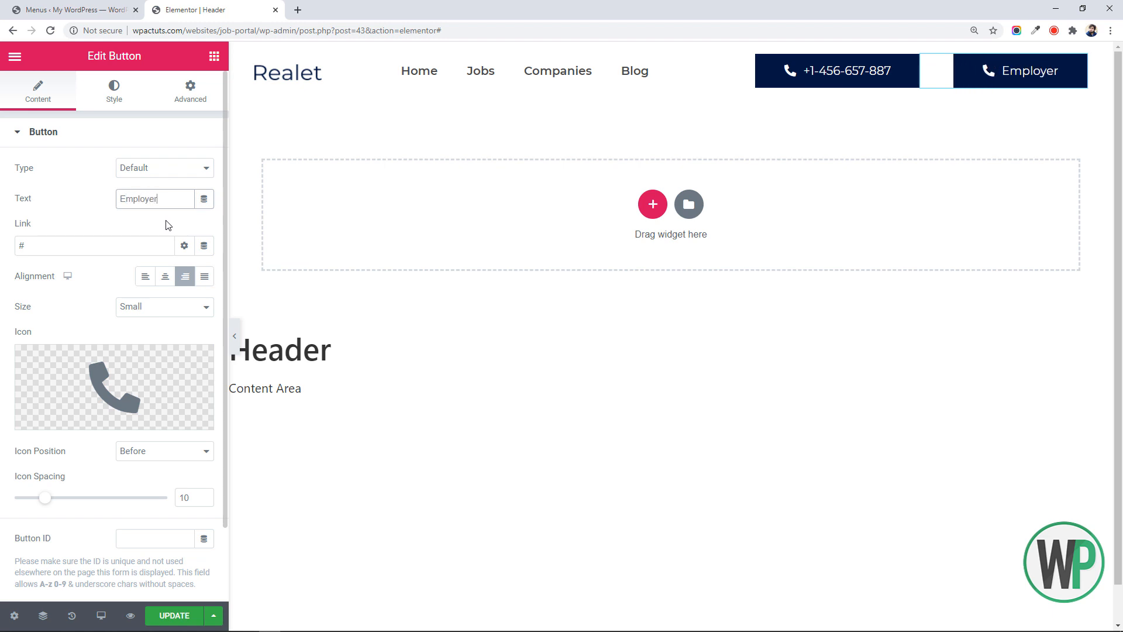
Step: Change the Employer button's icon to User tie from the icon library
click(113, 347)
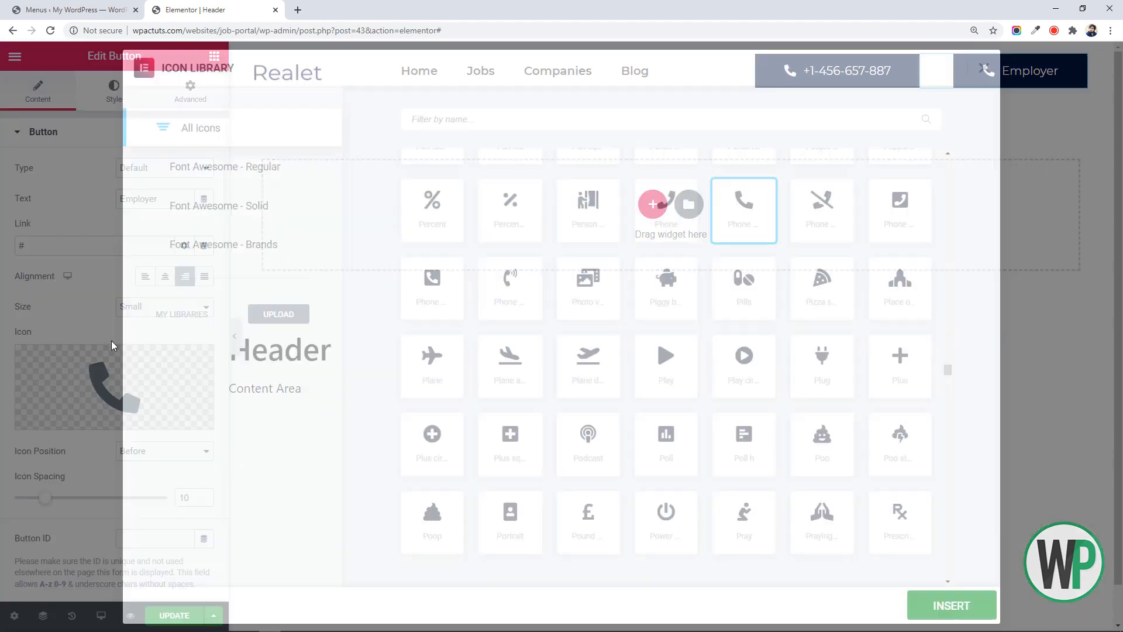
click(448, 122)
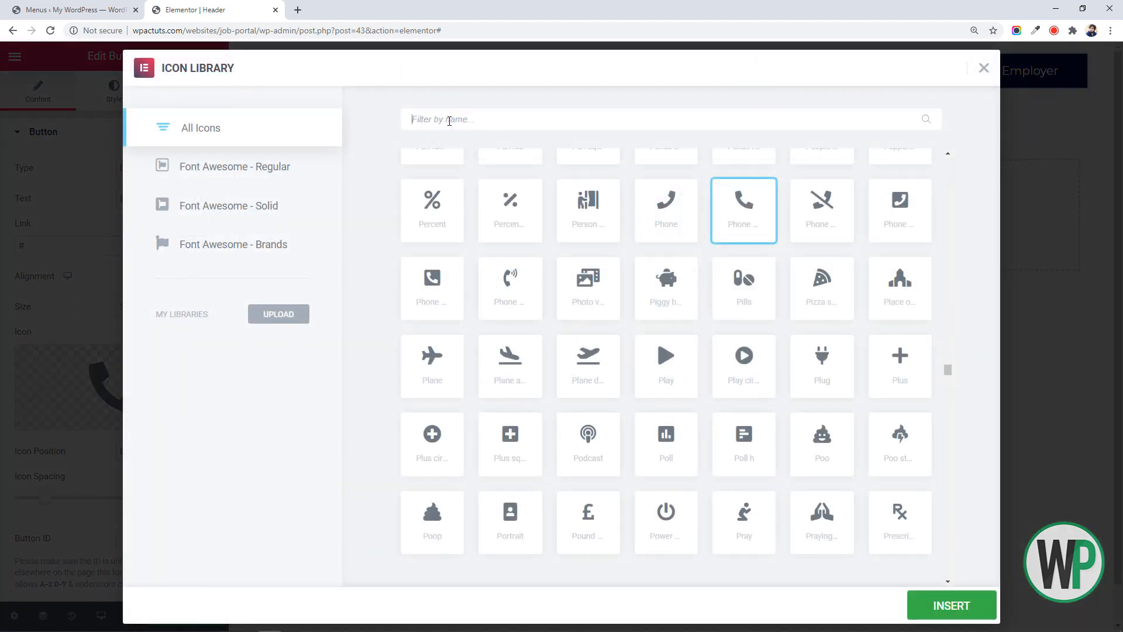
text(user)
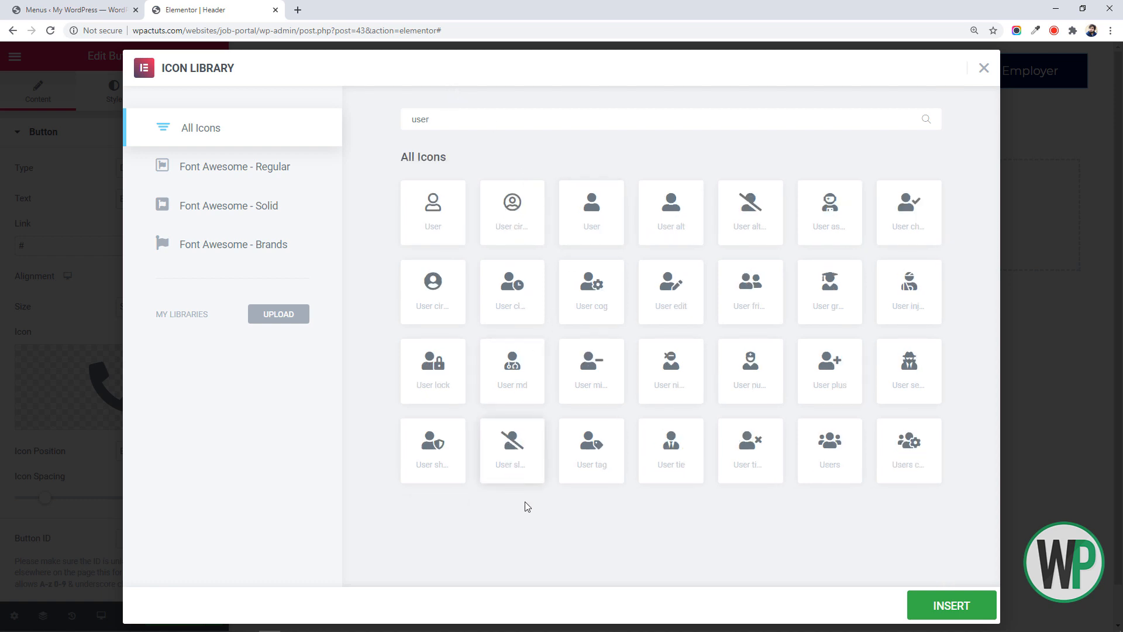
click(693, 462)
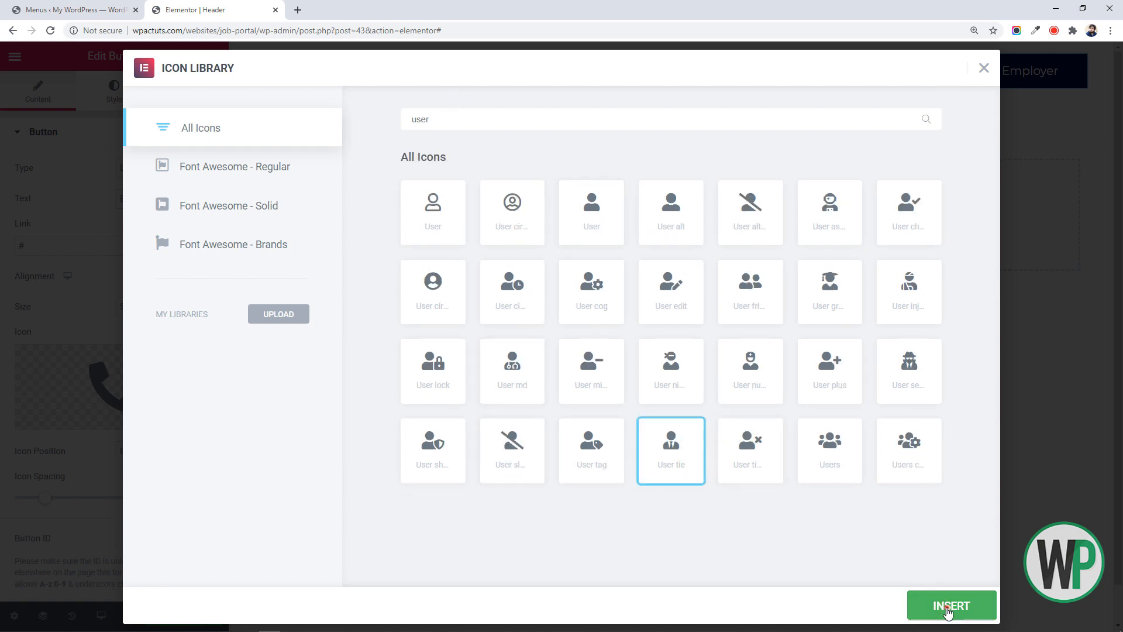
click(947, 604)
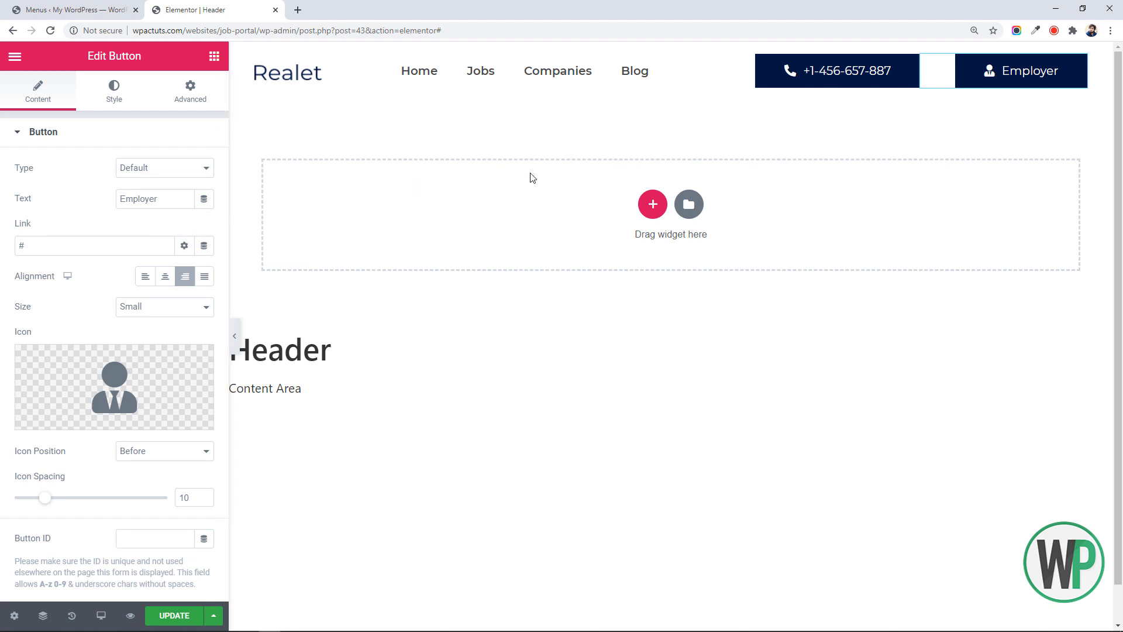
Step: Replace the text of the remaining phone button with Job Seeker
right_click(865, 70)
click(876, 79)
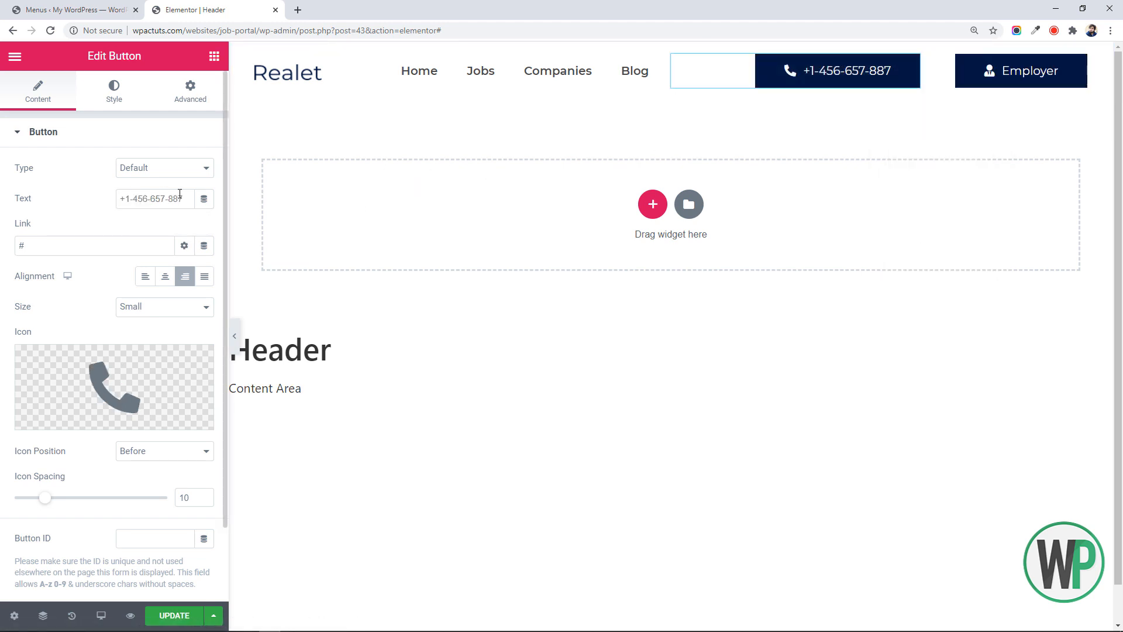
drag(181, 198, 91, 193)
text(J)
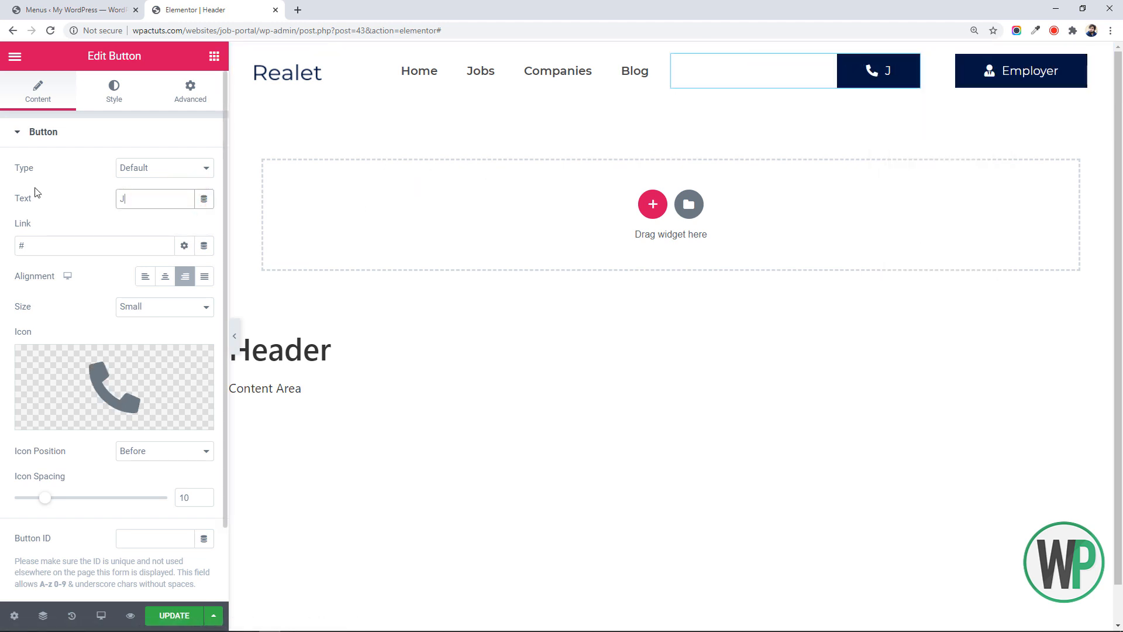
text(ob Seeker)
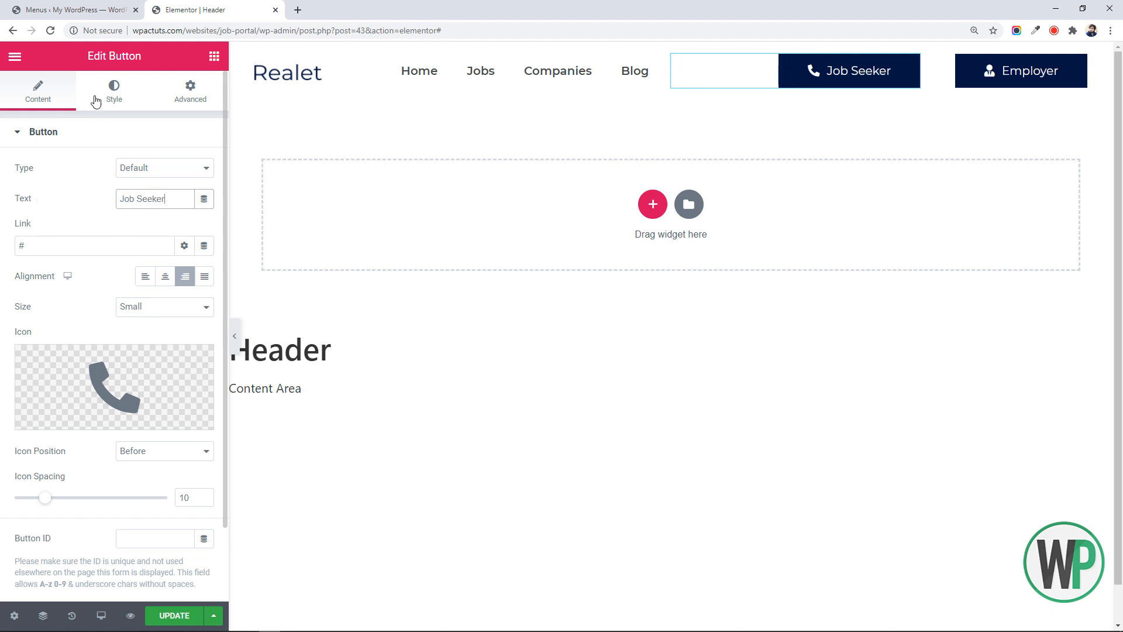
Step: Change the Job Seeker button's icon to the solid User icon from the icon library
click(143, 386)
click(573, 117)
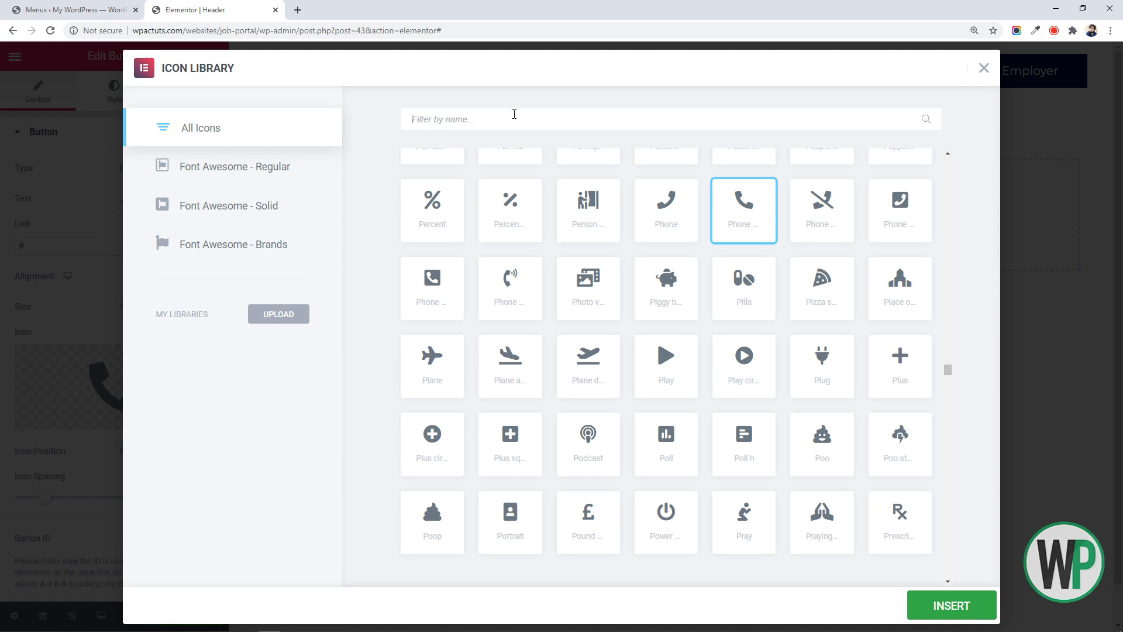
click(514, 114)
text(user)
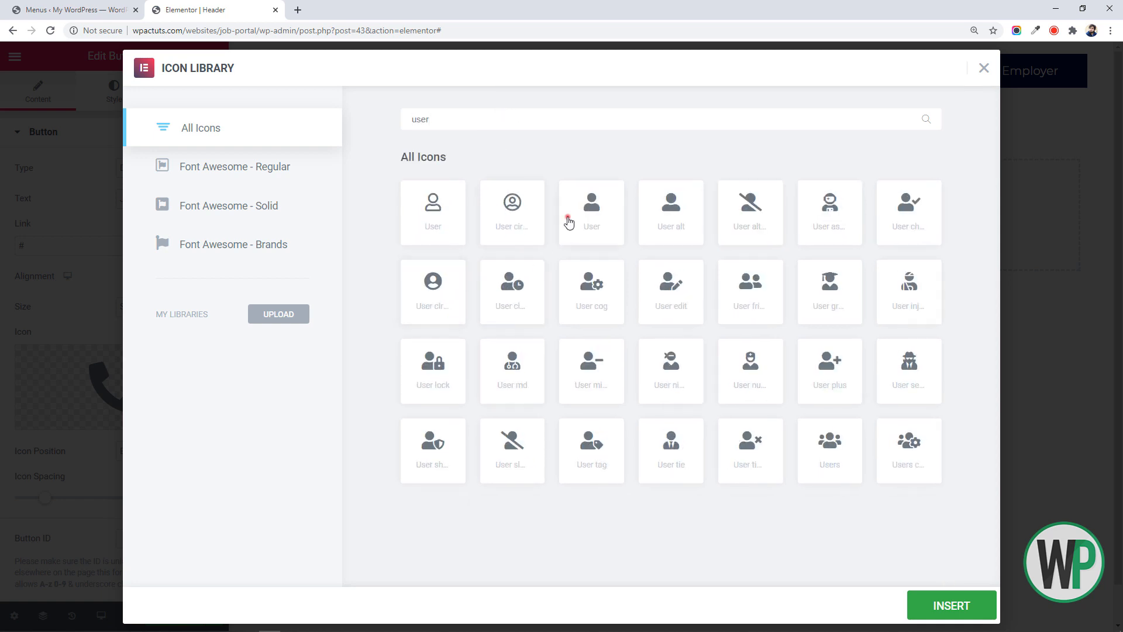
click(569, 219)
click(925, 604)
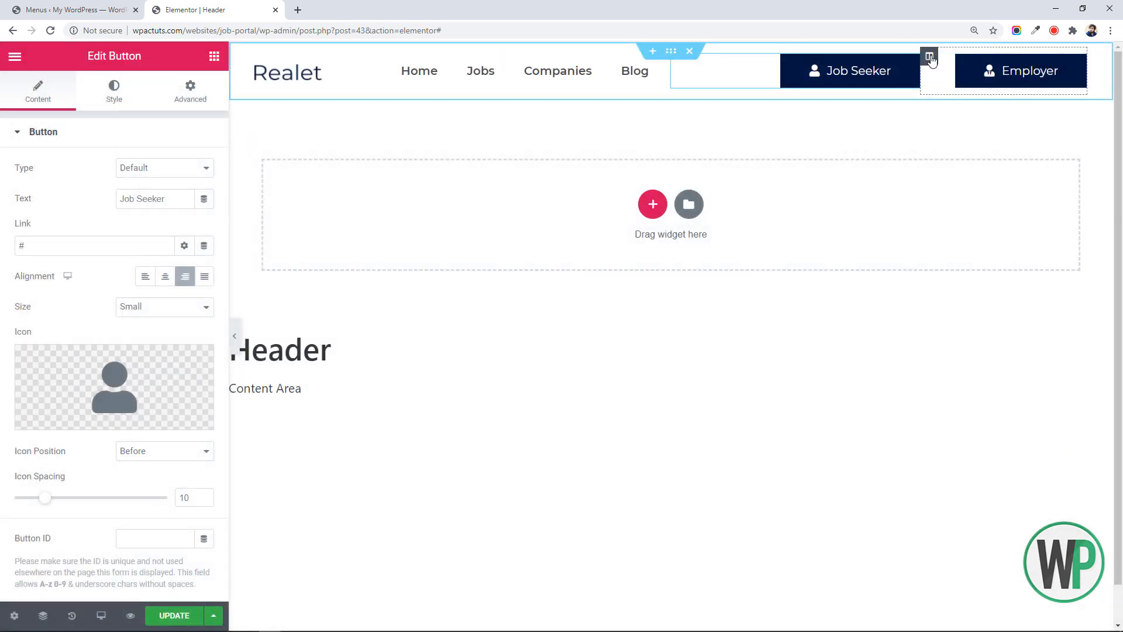
Step: Set the width of the Employer button's column to 17%
right_click(932, 58)
click(952, 68)
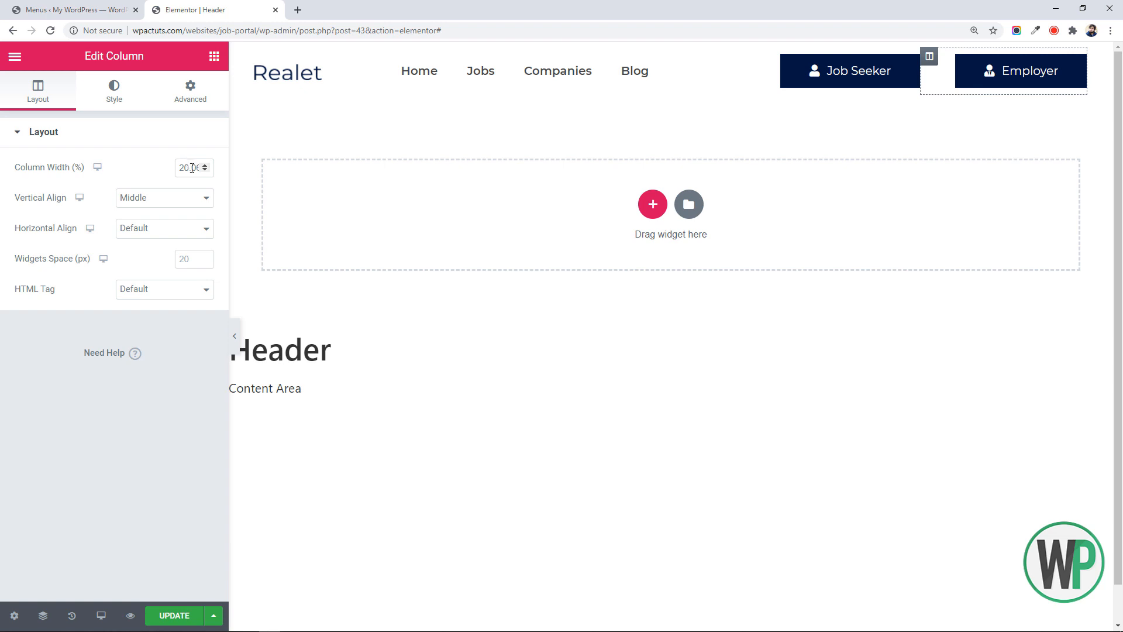
double_click(197, 168)
text(15)
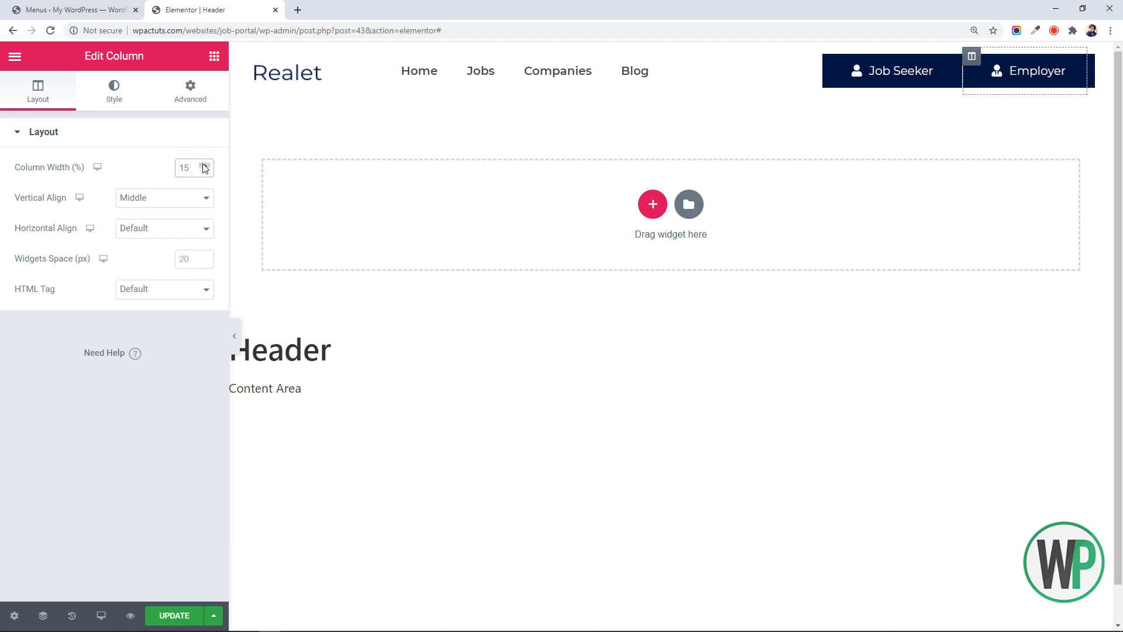
click(205, 164)
click(205, 164)
click(205, 164)
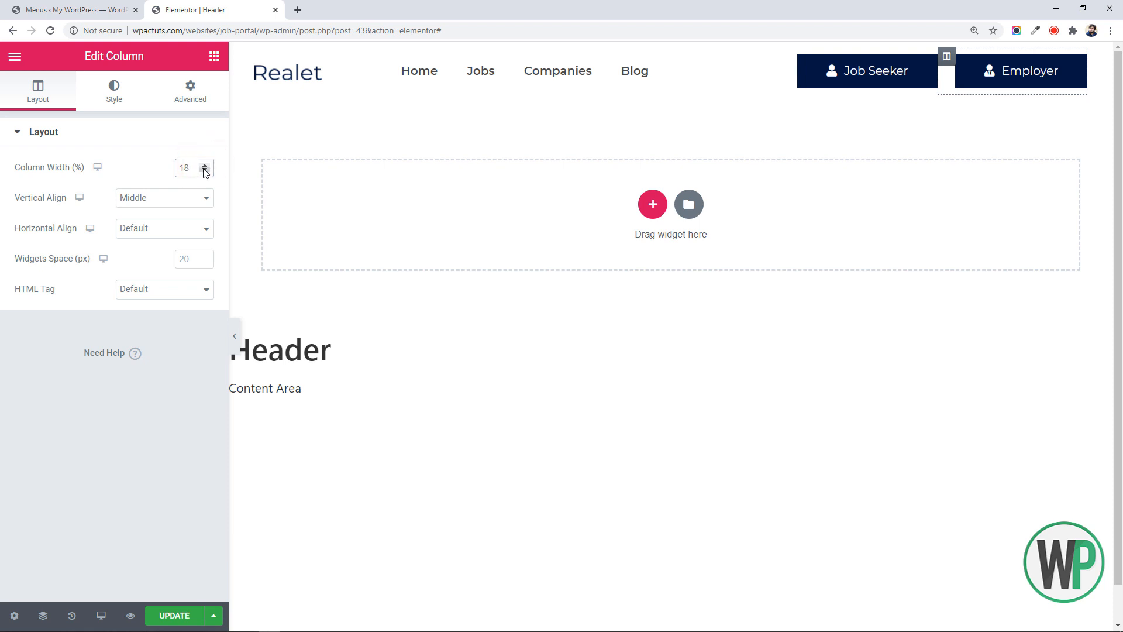
click(205, 171)
click(205, 170)
click(207, 165)
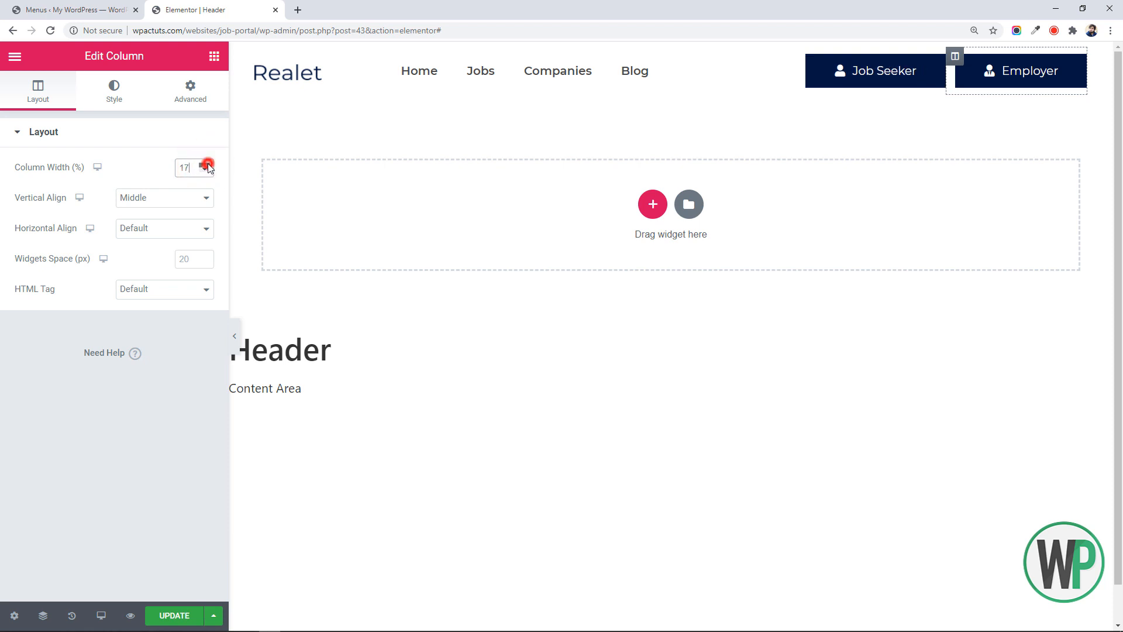
Step: Set the width of the Job Seeker button's column to 17%
click(680, 57)
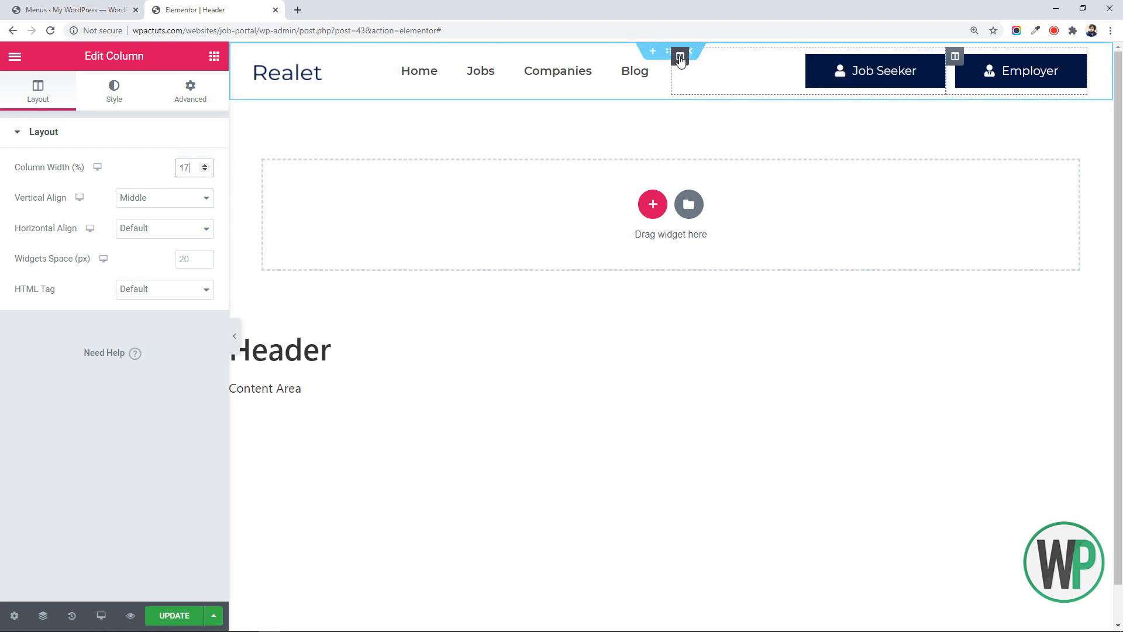
double_click(191, 168)
text(17)
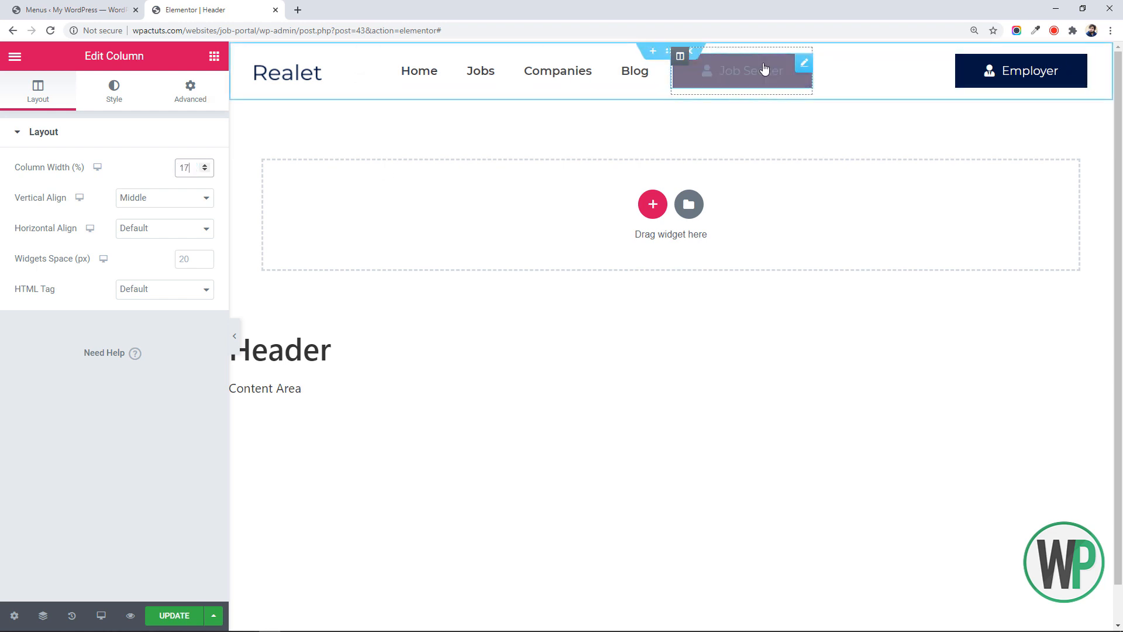
Step: Set the width of the menu column to 50% and restore the Job Seeker button's column to 17%
click(366, 56)
double_click(193, 168)
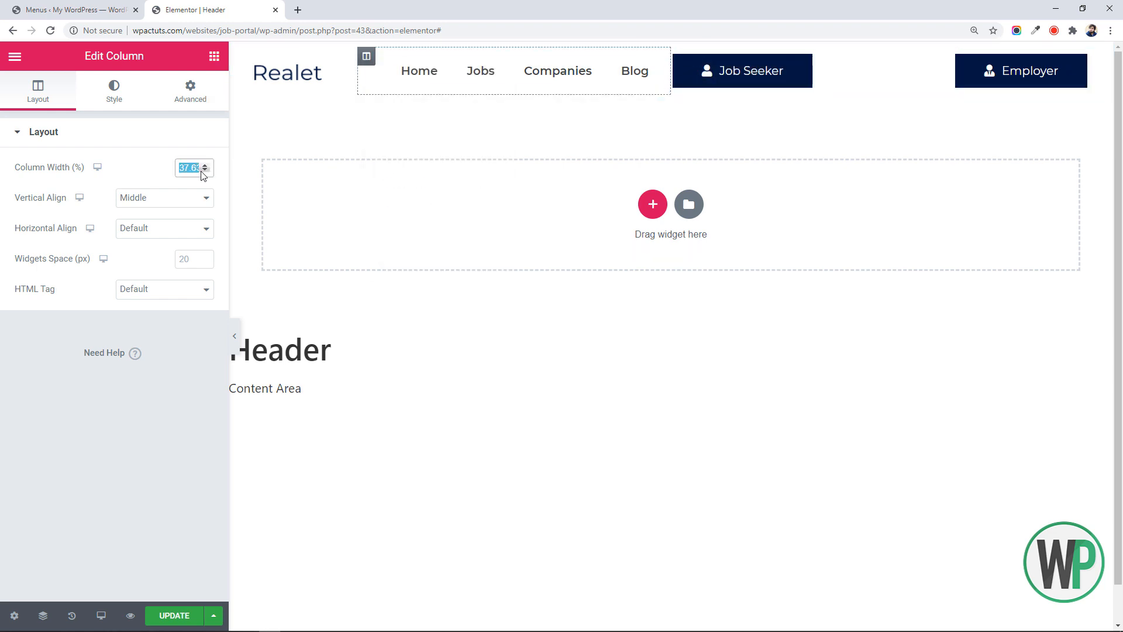
text(50)
click(820, 57)
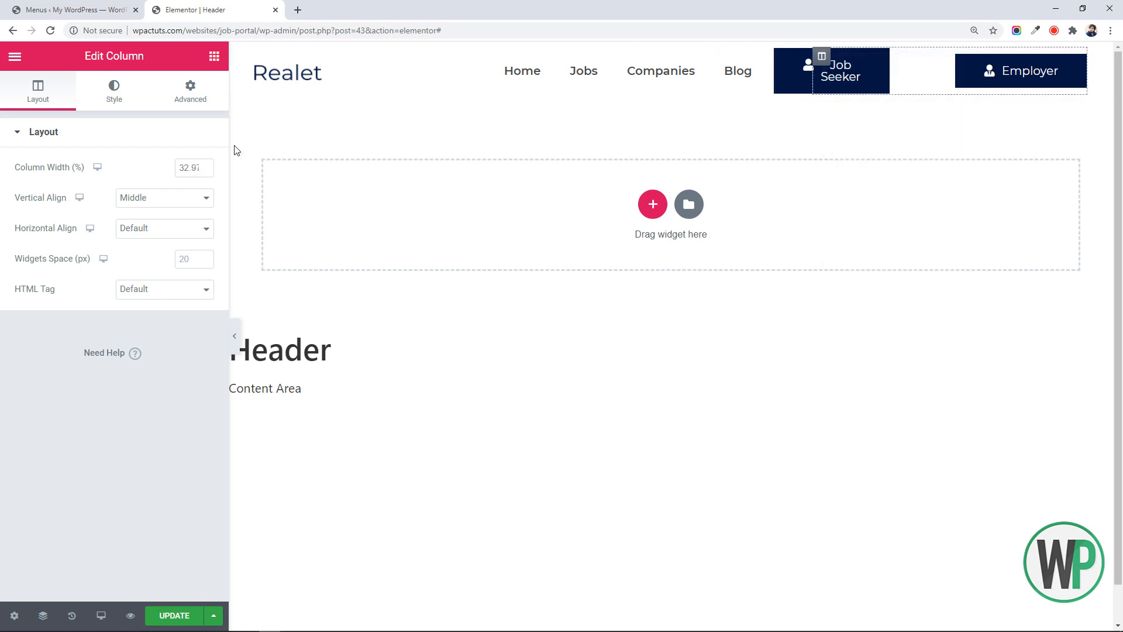
click(206, 170)
scroll(205, 170, down, 15)
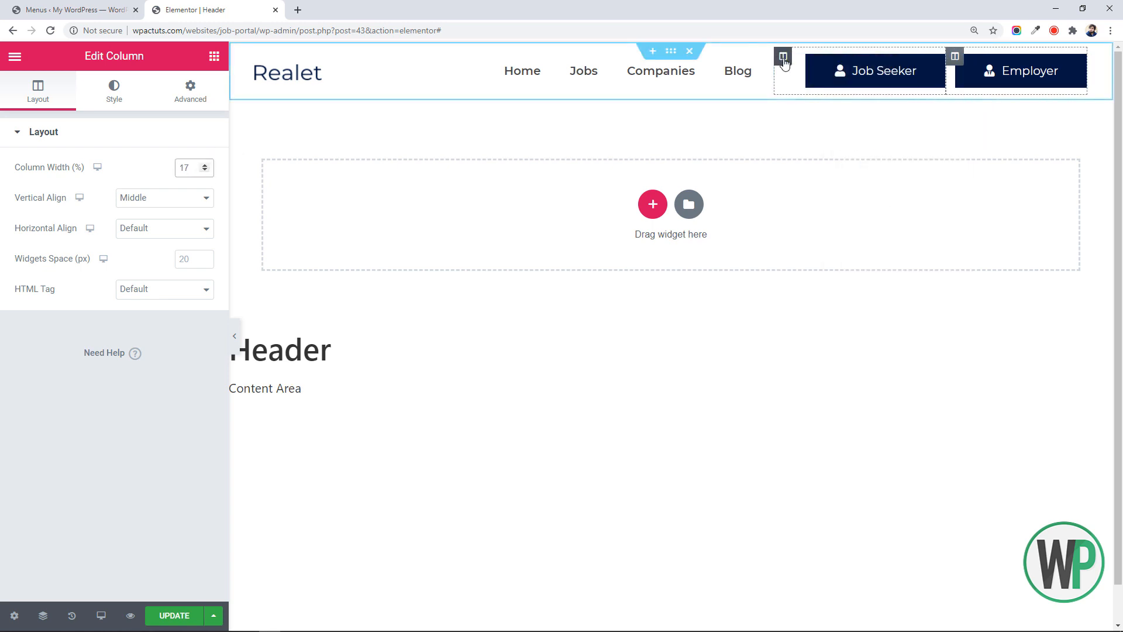
Step: Increase the width of the Job Seeker button's column to 21%
click(783, 57)
click(205, 170)
click(205, 170)
click(204, 164)
click(205, 165)
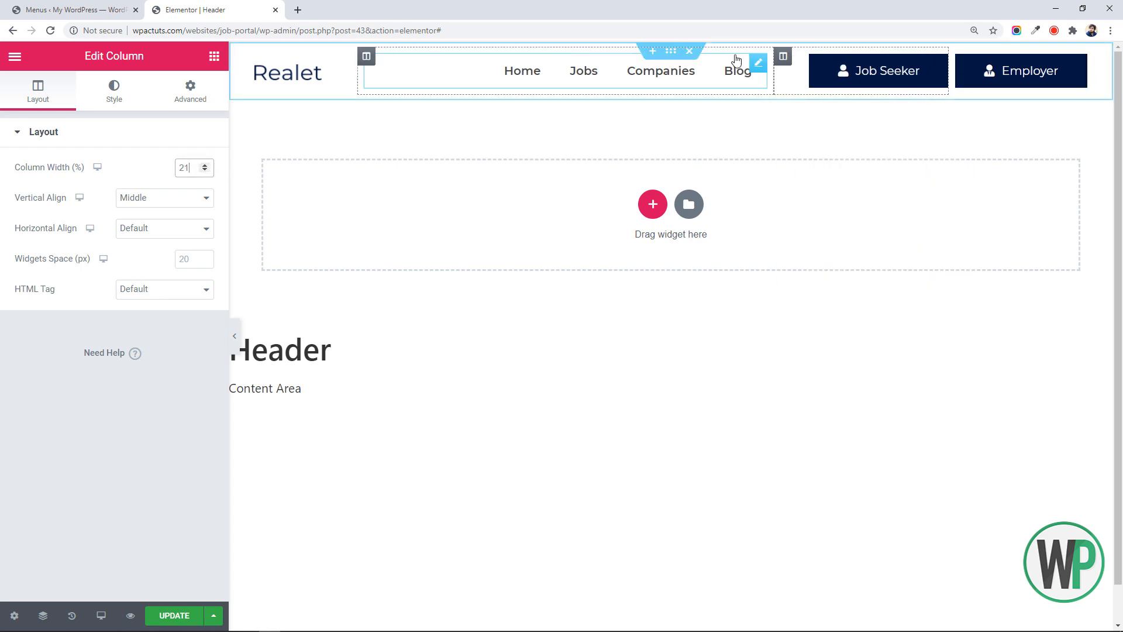
Step: Widen the menu column to 54% and check the Job Seeker and Employer button columns
right_click(366, 56)
click(403, 71)
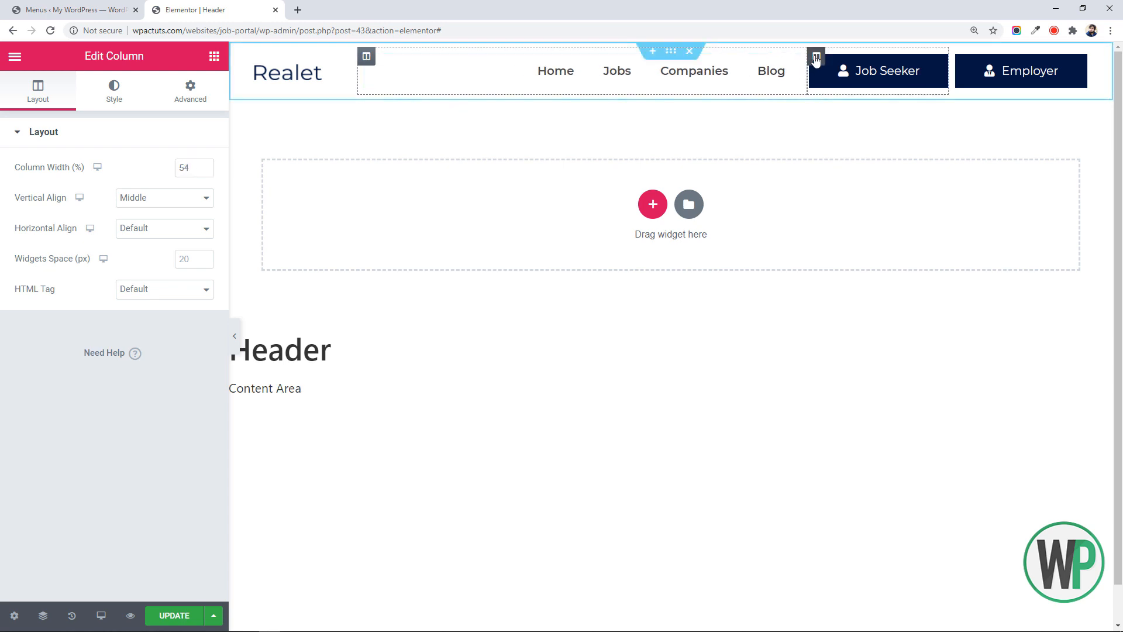
click(816, 58)
right_click(960, 56)
click(983, 67)
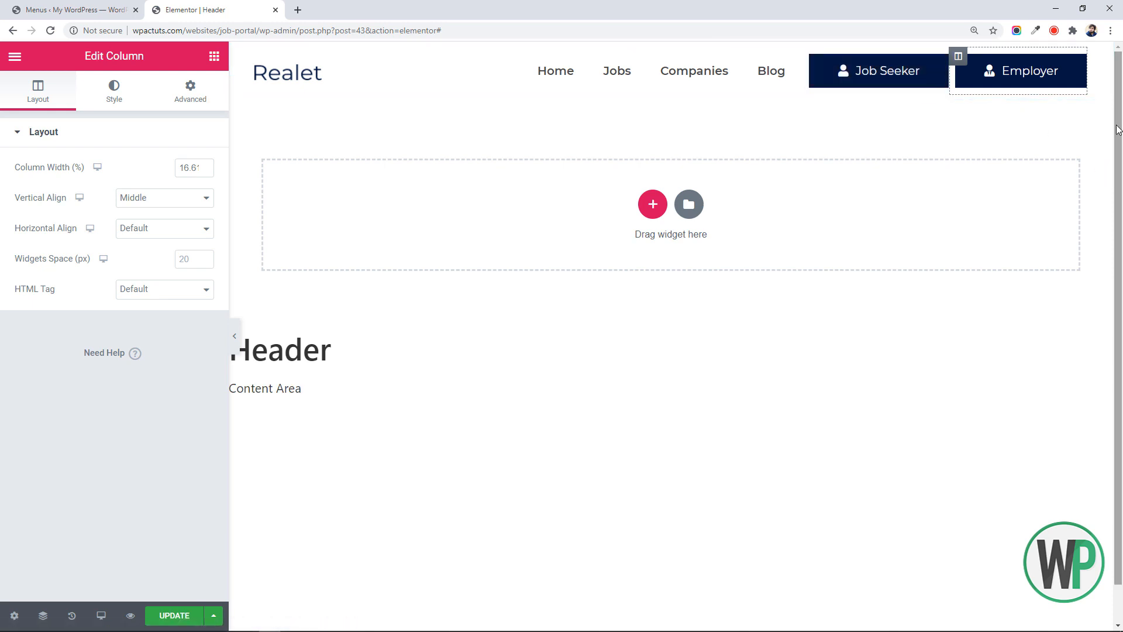
Step: Change the Job Seeker button's normal background colour to the blue #436FC7
right_click(938, 69)
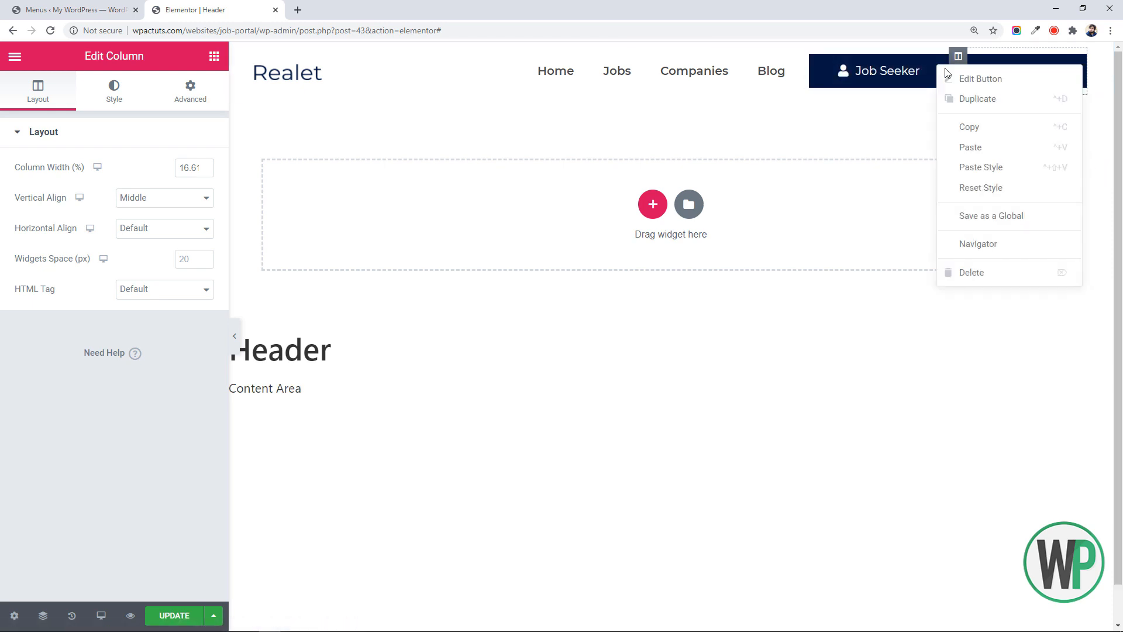
click(953, 78)
click(136, 85)
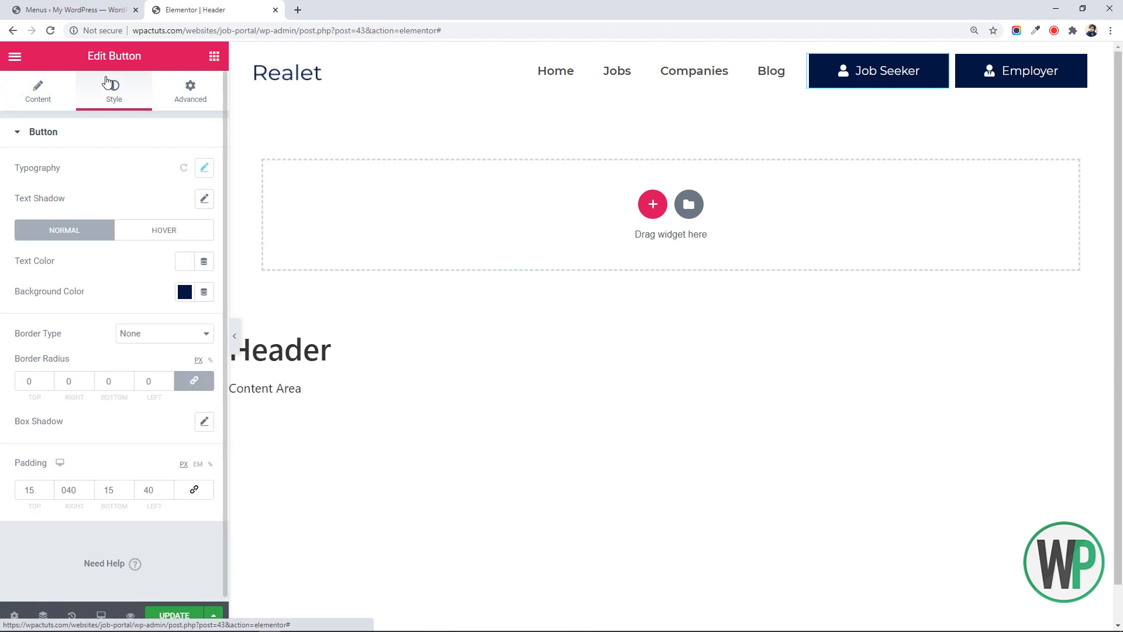
click(188, 295)
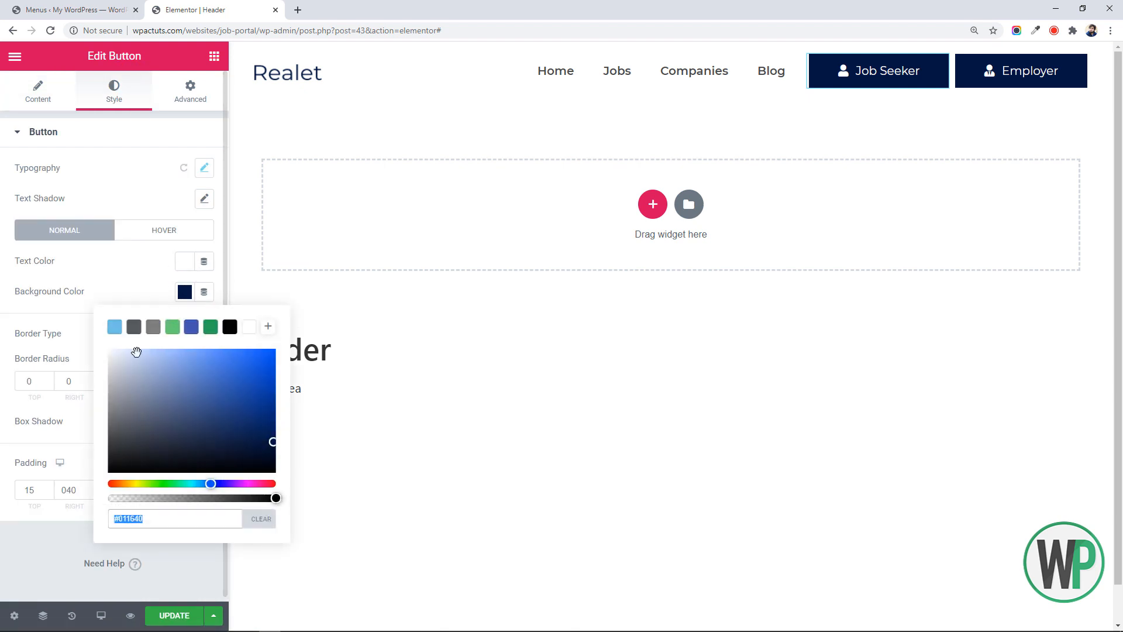
drag(151, 432, 220, 376)
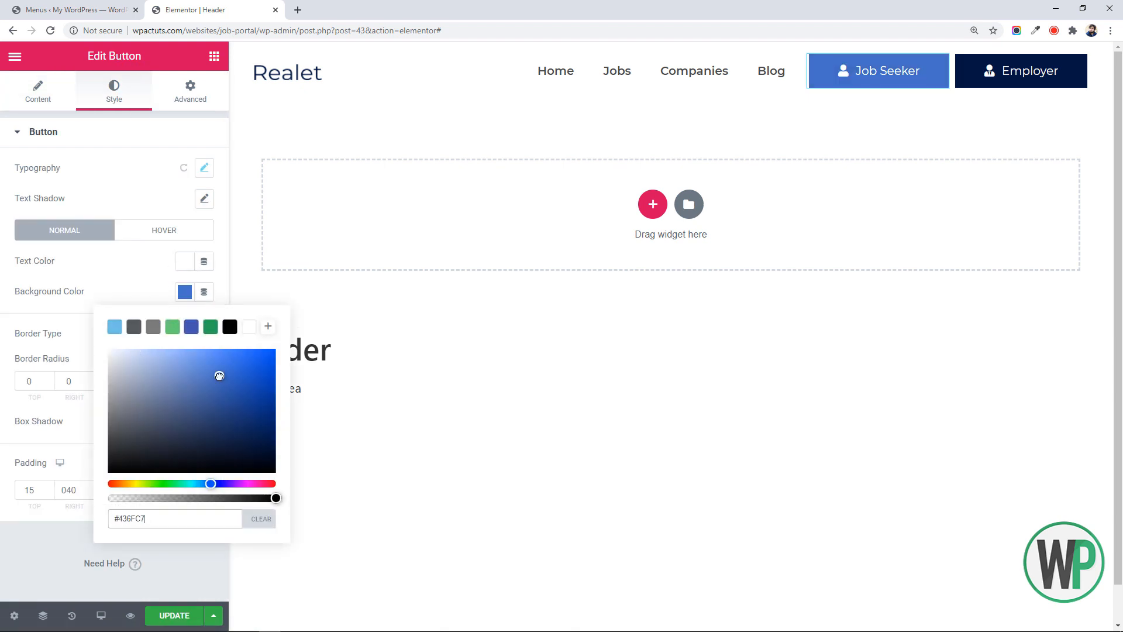
Step: Set the Job Seeker button's hover text colour to white and its hover background to dark grey #303030
click(166, 230)
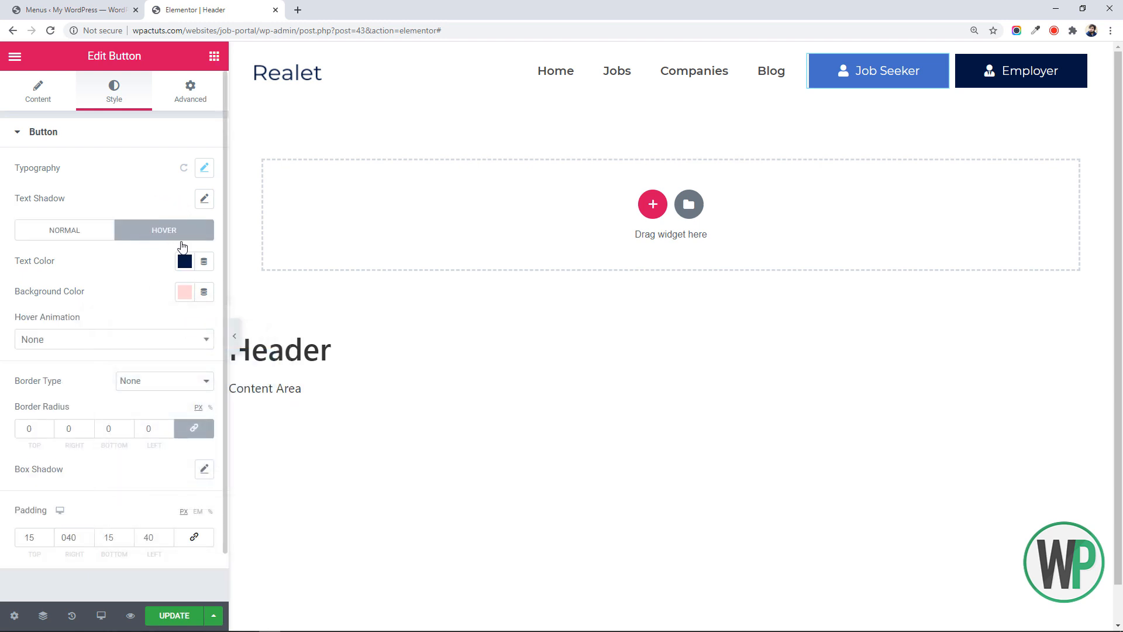
click(186, 293)
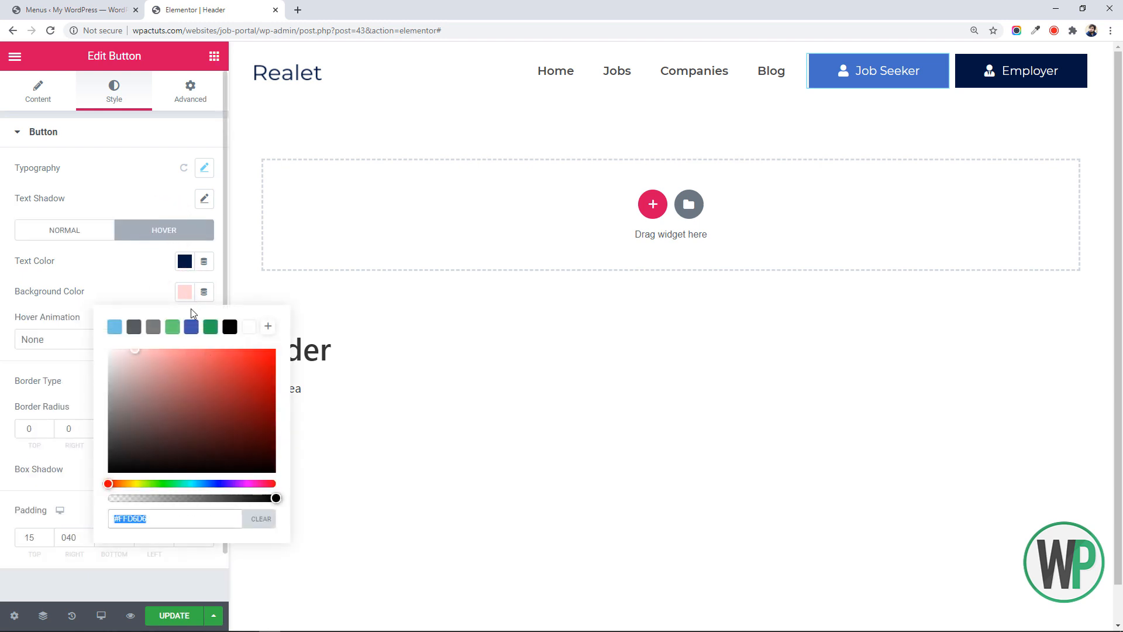
click(96, 232)
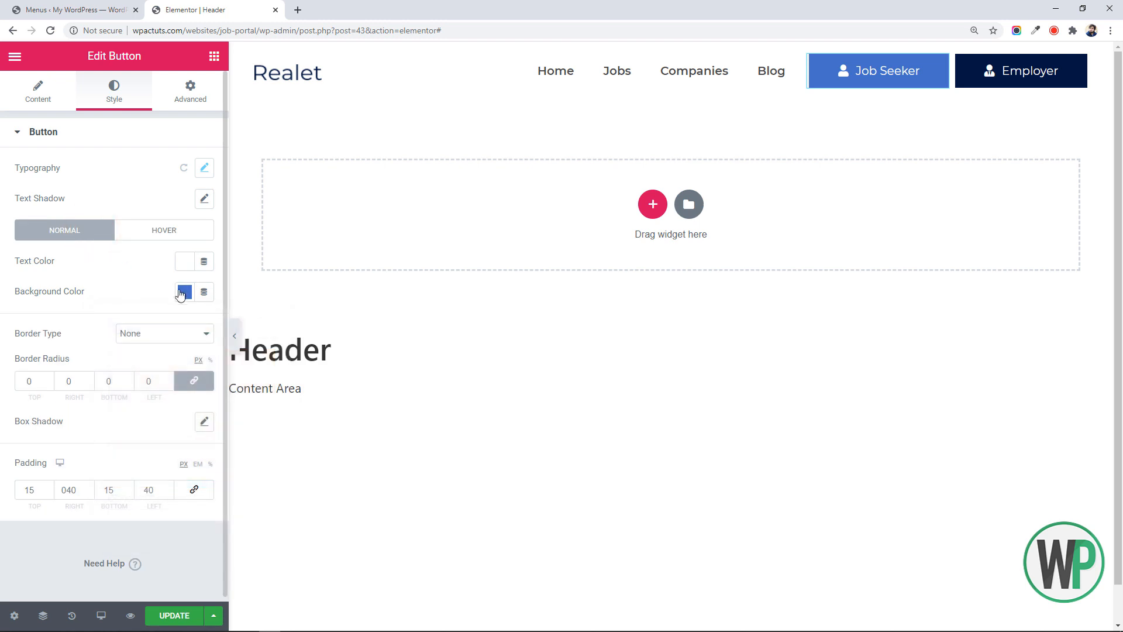
click(164, 231)
click(185, 261)
drag(154, 323, 124, 319)
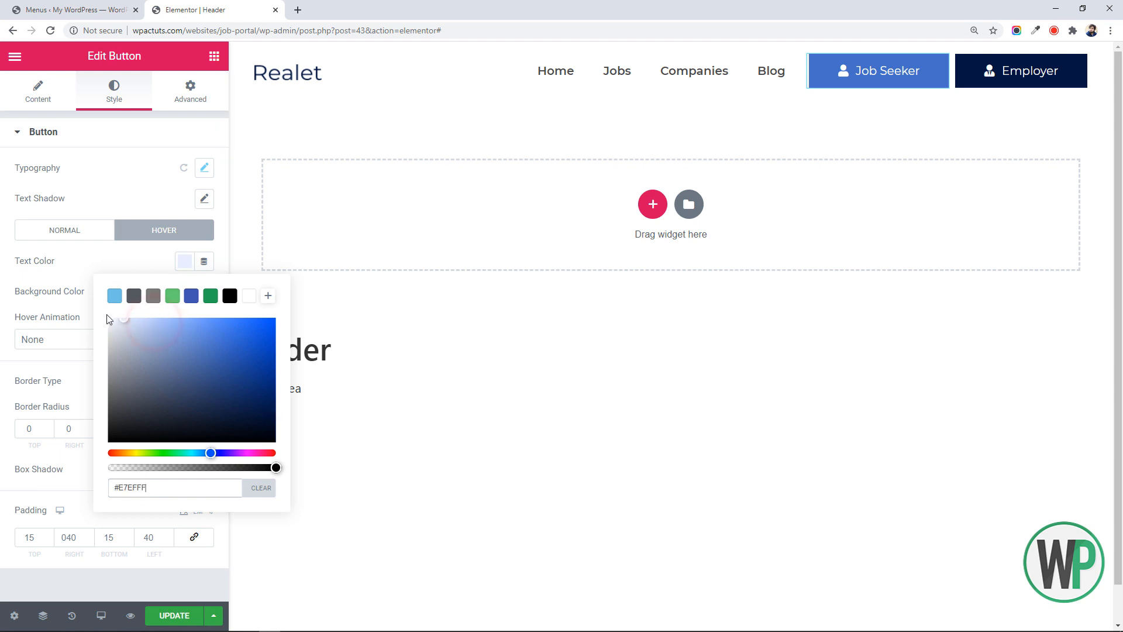
click(72, 271)
click(184, 292)
drag(163, 389, 107, 450)
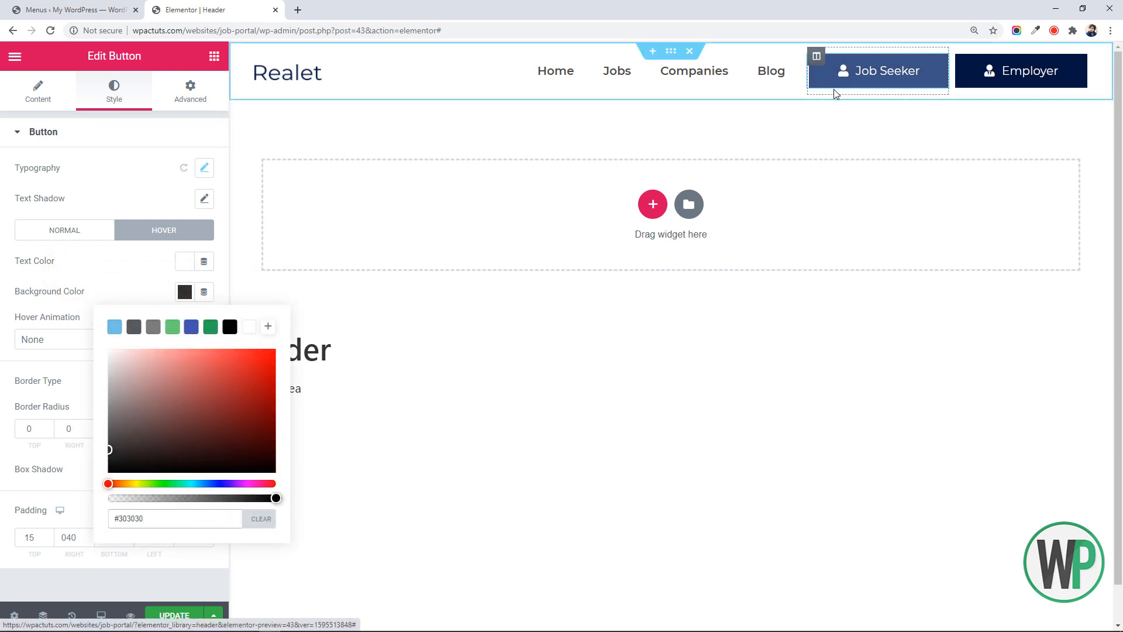
right_click(974, 75)
click(1020, 83)
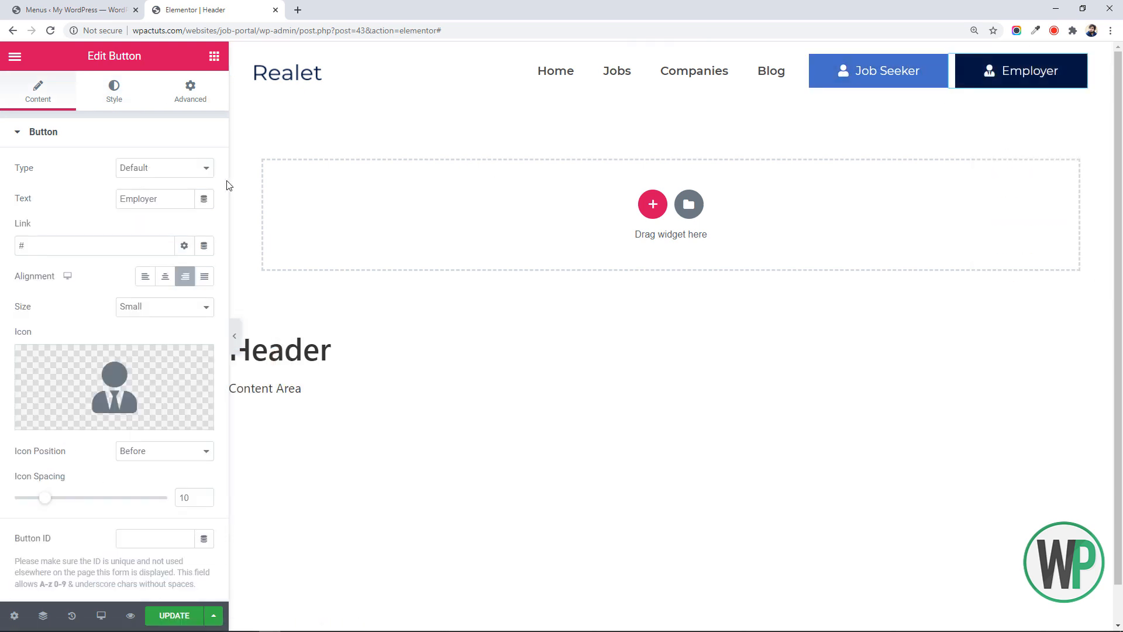
click(129, 98)
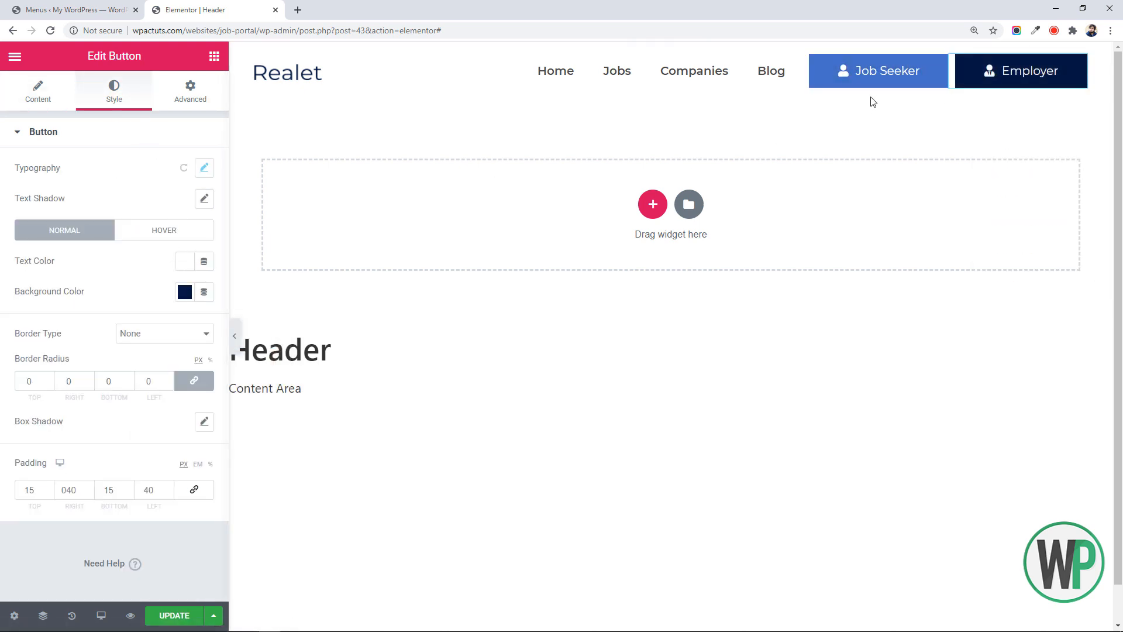
Step: Adjust the Job Seeker button's normal background to #4773CC and save that blue as a reusable colour swatch
right_click(889, 75)
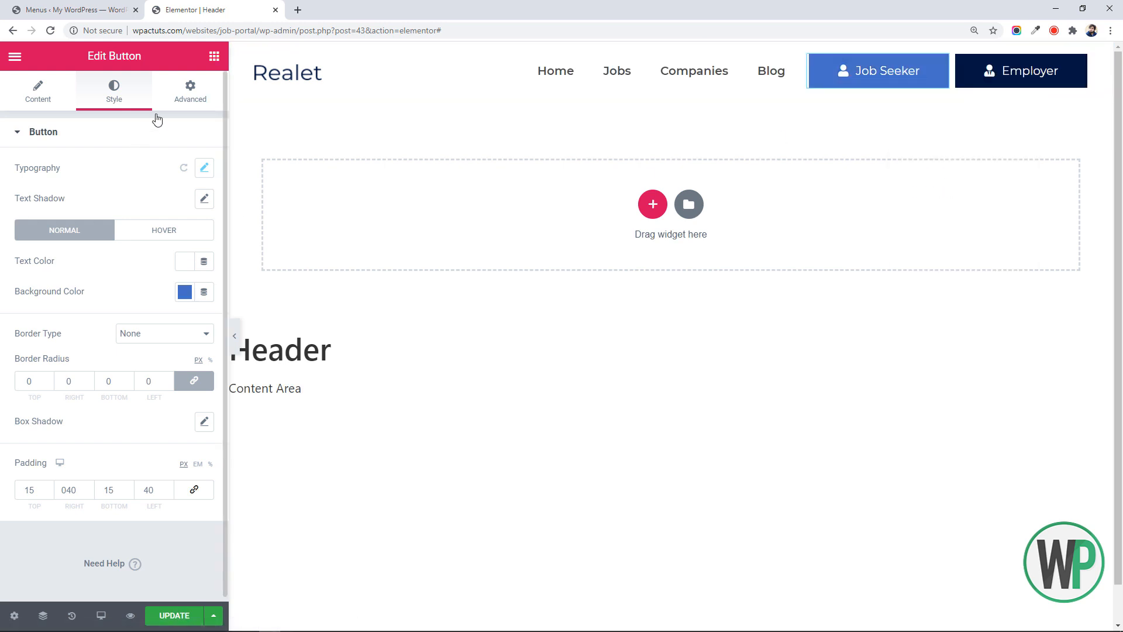
click(184, 292)
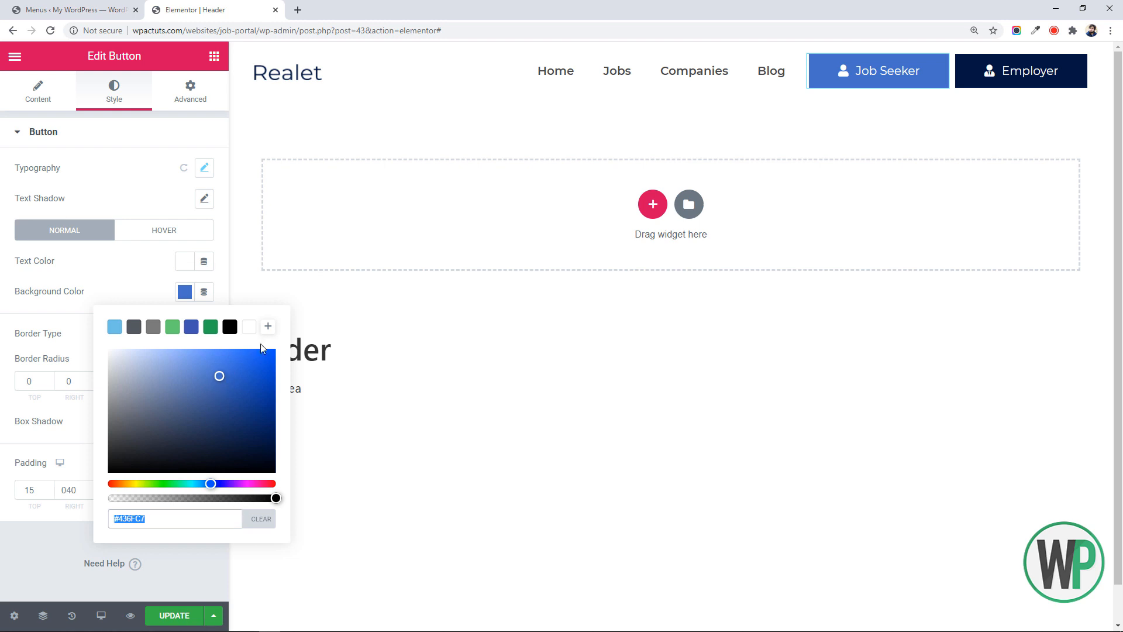
click(218, 377)
click(268, 326)
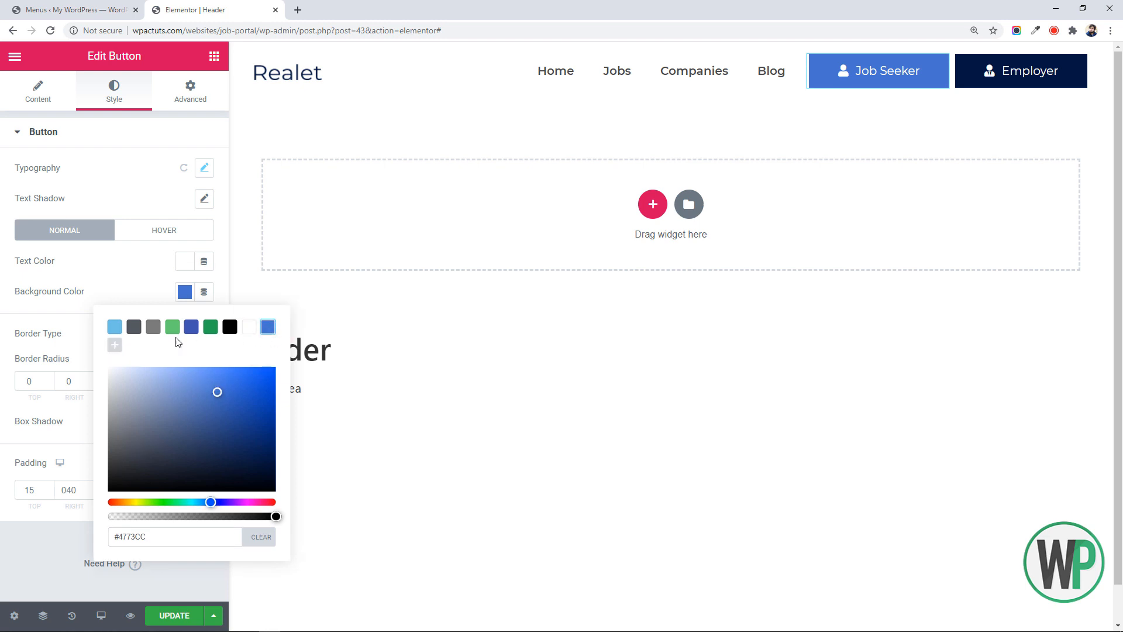
Step: Set the Employer button's normal background to the green #4FA671 and save it as a reusable colour swatch
right_click(1018, 70)
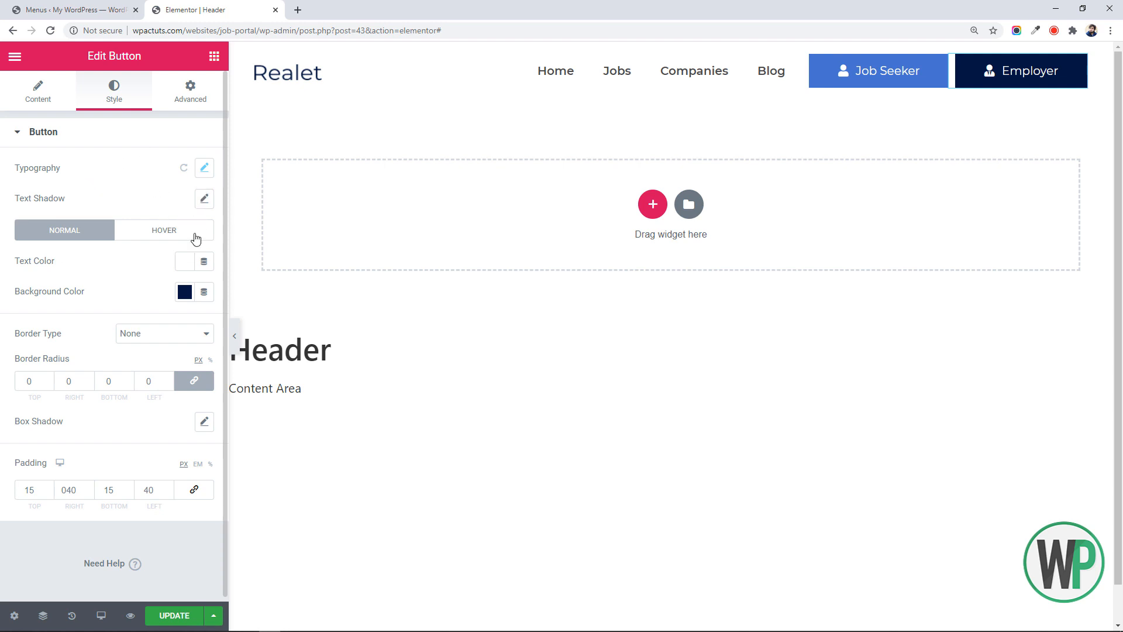
click(187, 295)
click(209, 328)
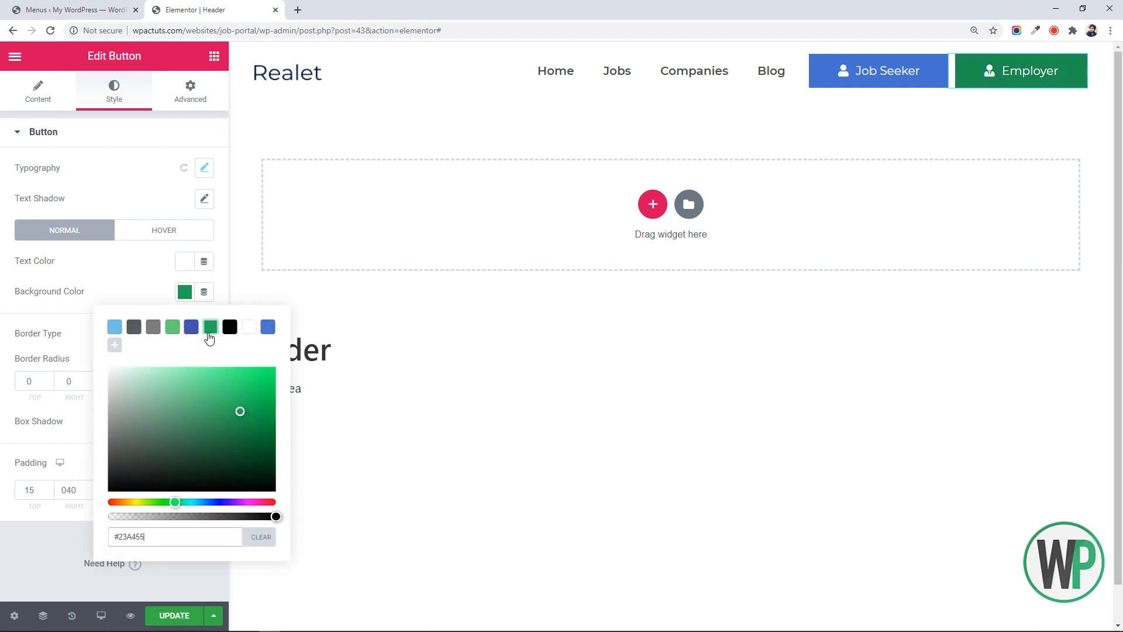
click(204, 413)
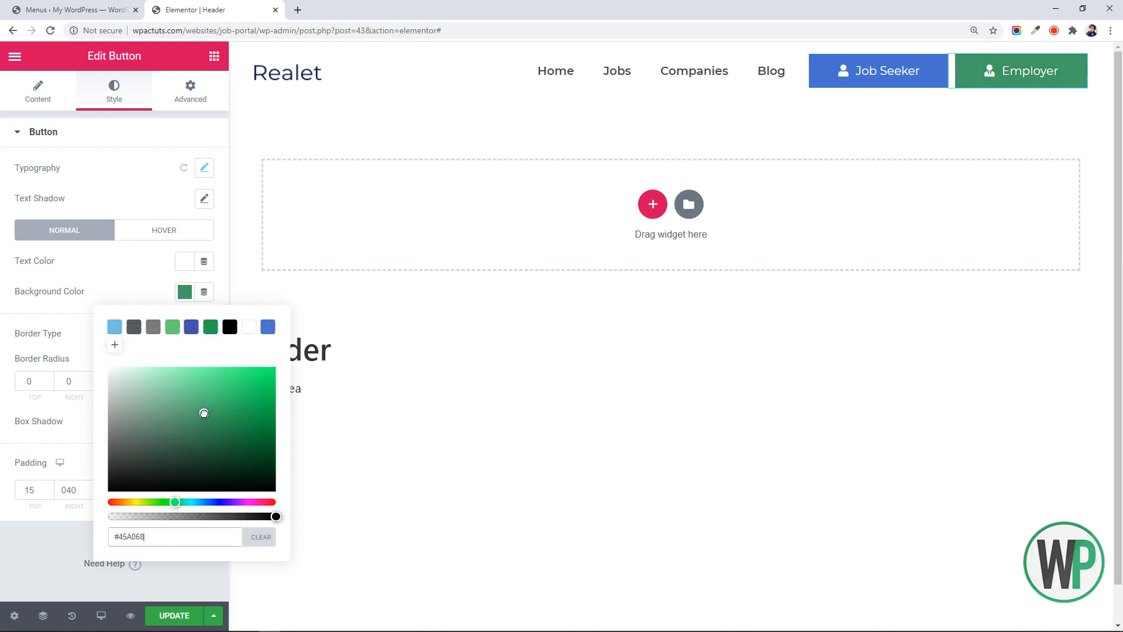
drag(204, 413, 197, 409)
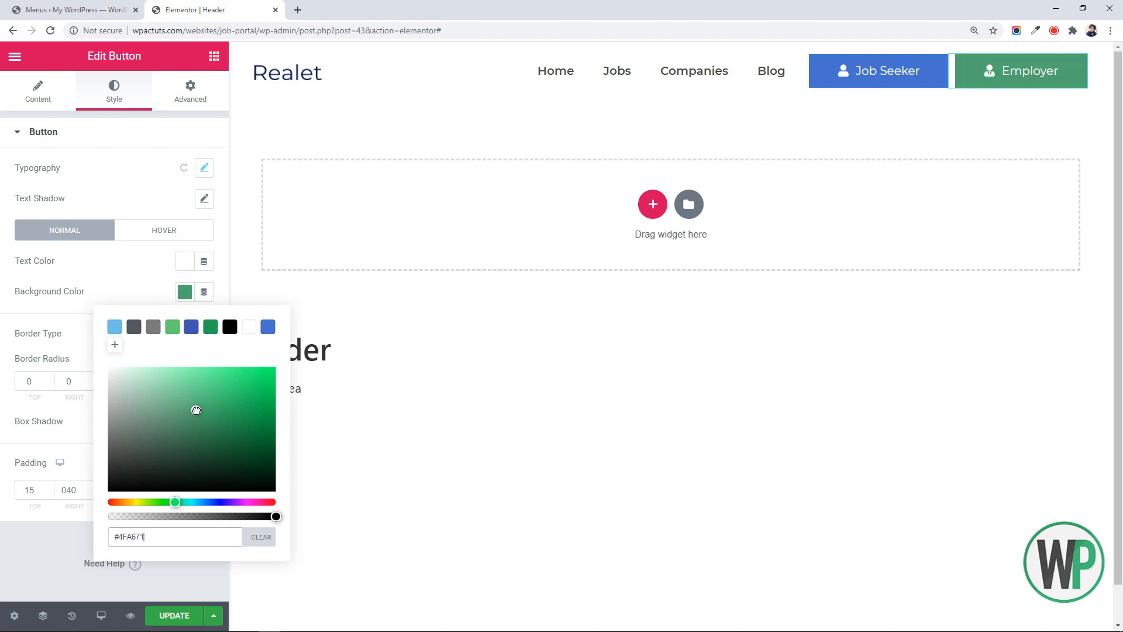
click(115, 345)
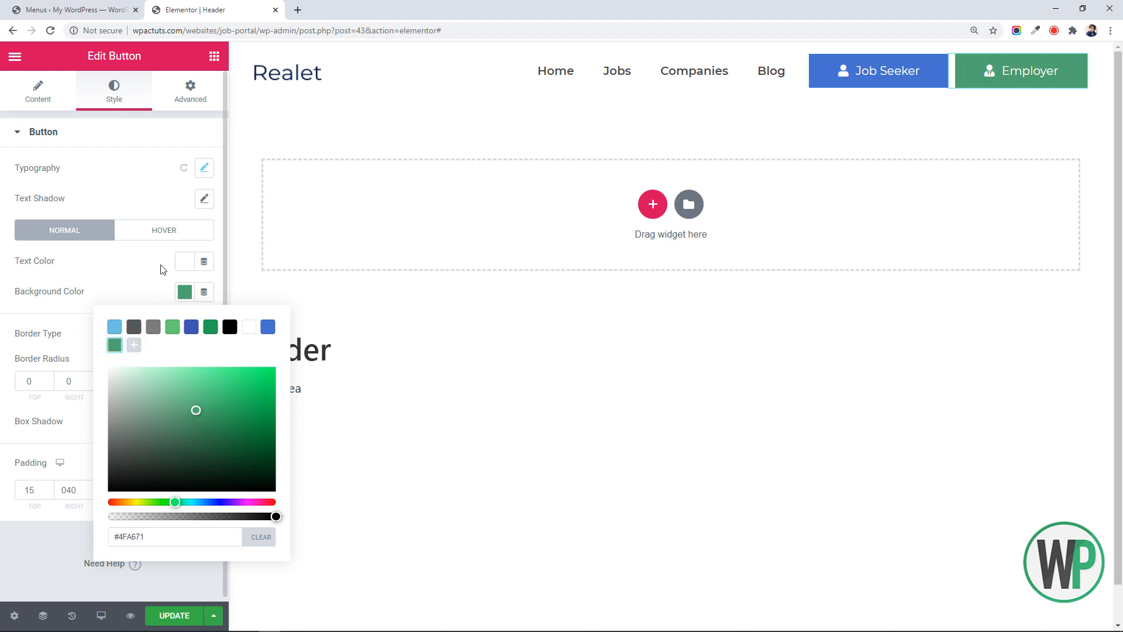
click(159, 264)
Step: Set the Employer button's hover background to dark grey #2D2D2D and its hover text colour to off-white #F1F1F1
click(163, 230)
click(183, 260)
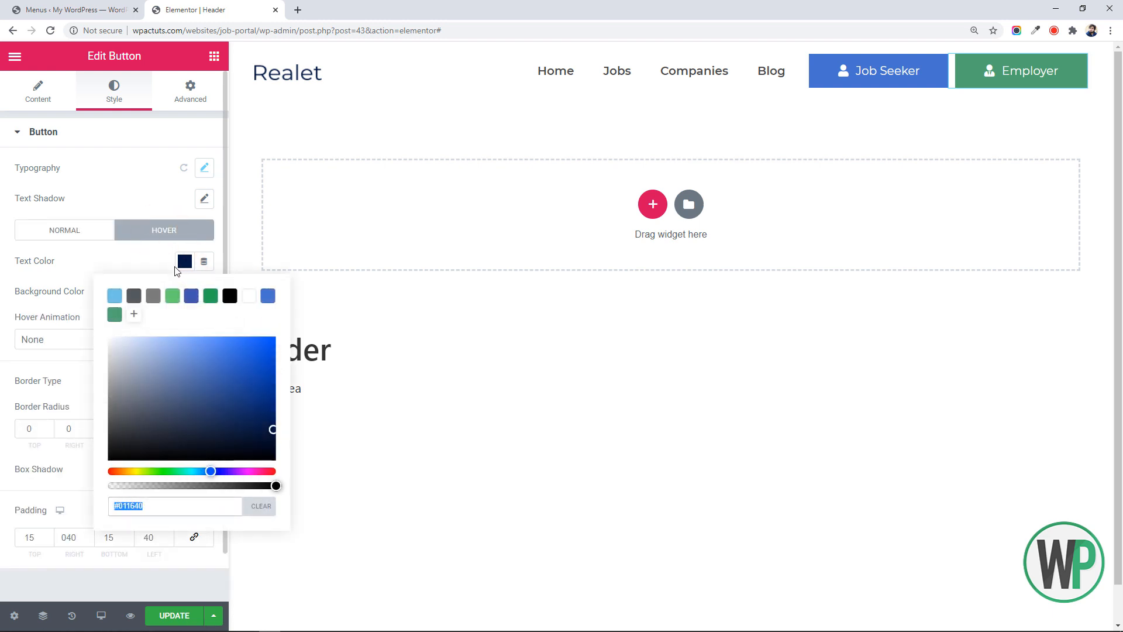
click(181, 288)
click(185, 291)
drag(144, 369, 104, 469)
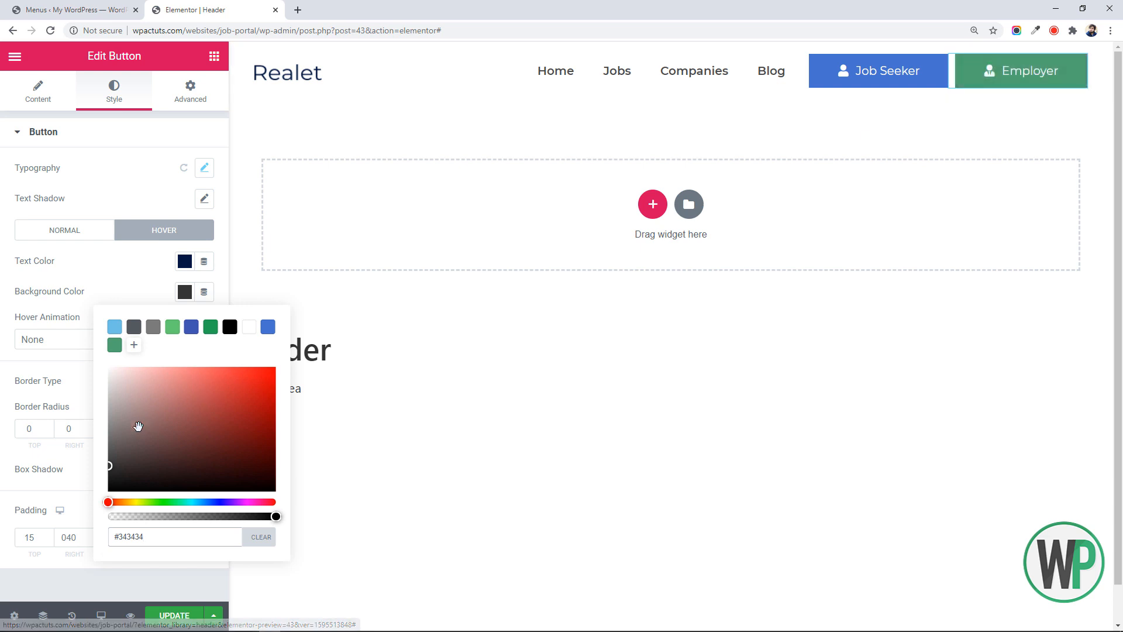
click(106, 469)
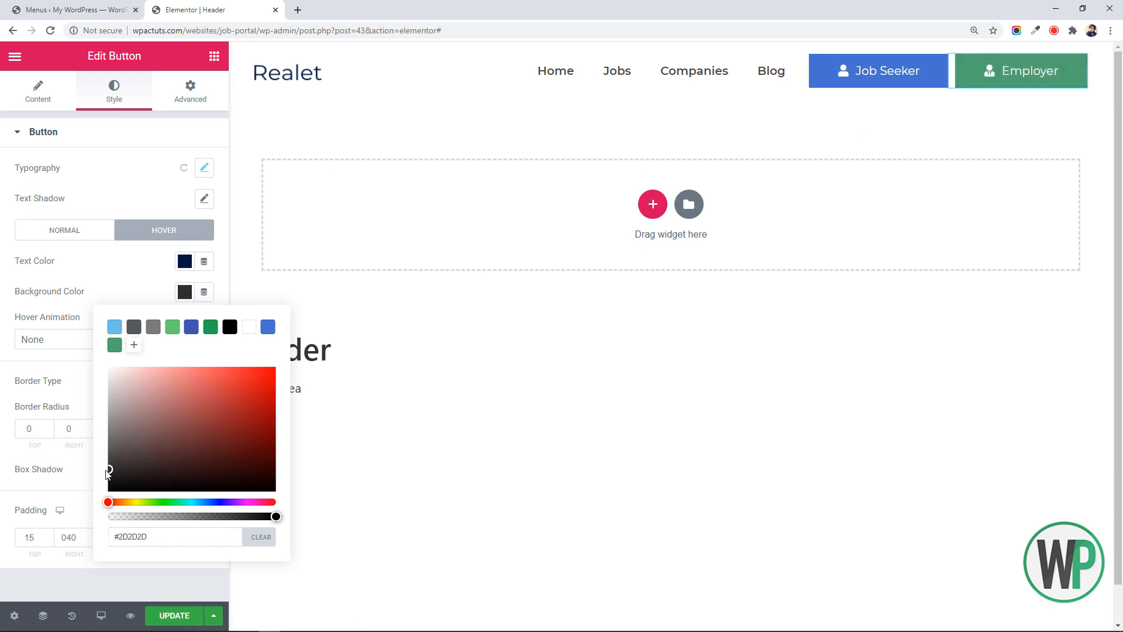
click(185, 261)
drag(169, 376, 86, 334)
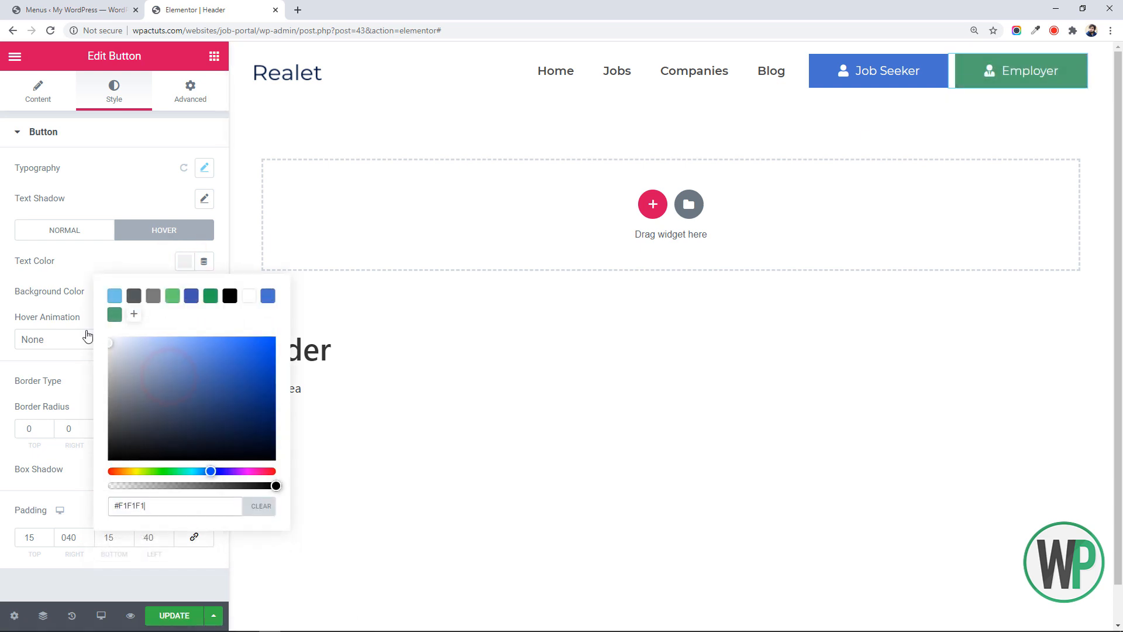
Step: Try font weight 700 on the Employer button's text, and settle on weight 600
click(204, 168)
click(167, 294)
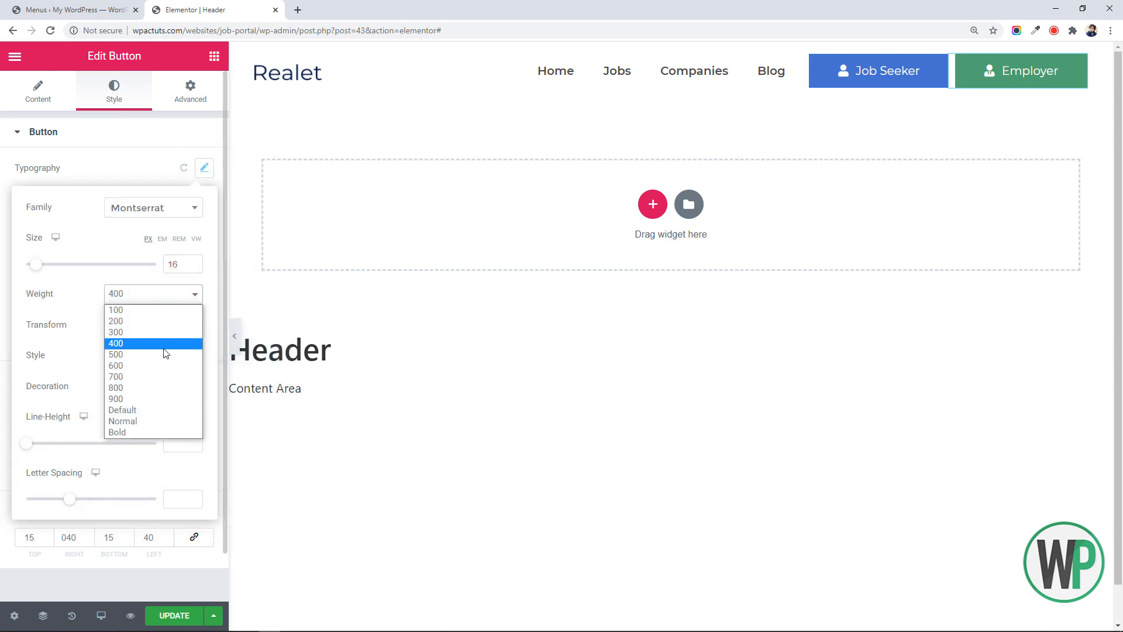
click(165, 376)
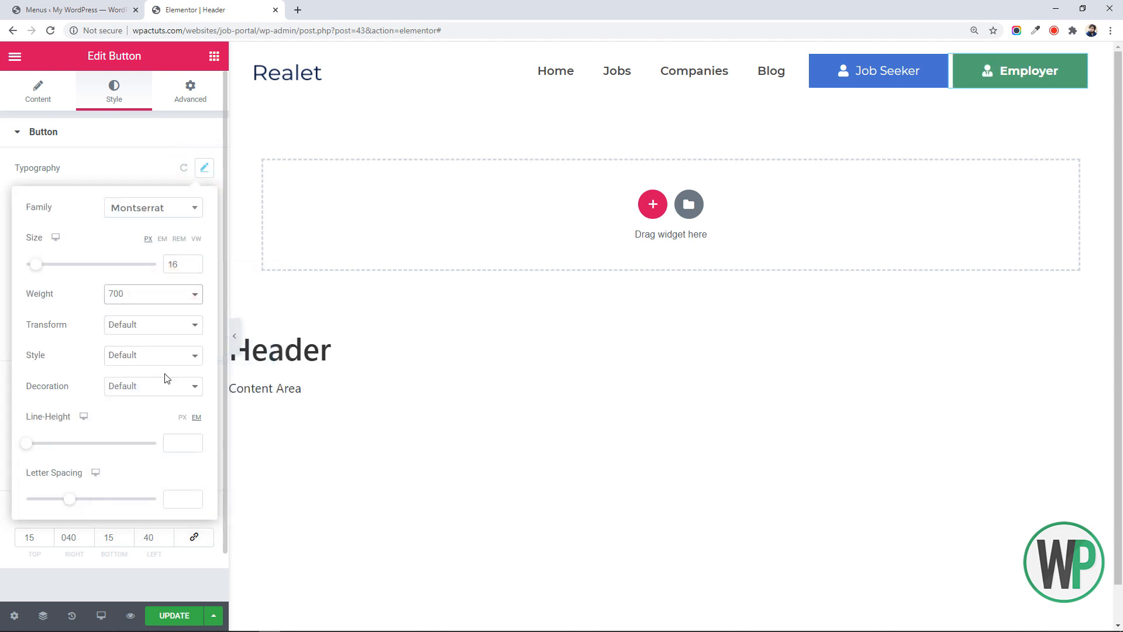
click(139, 294)
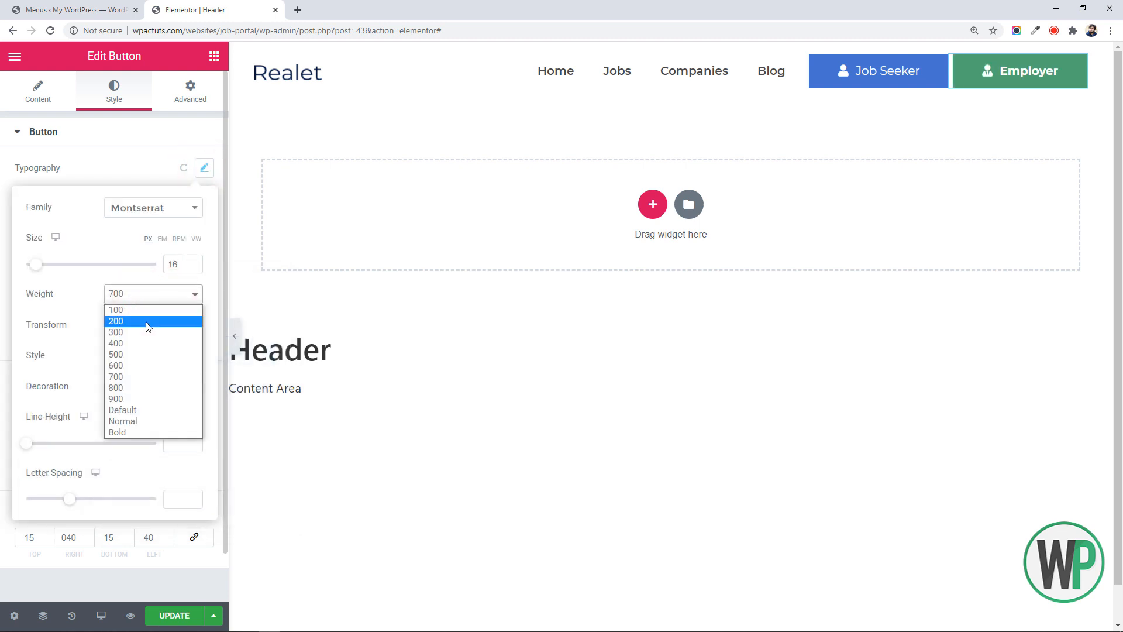
click(154, 366)
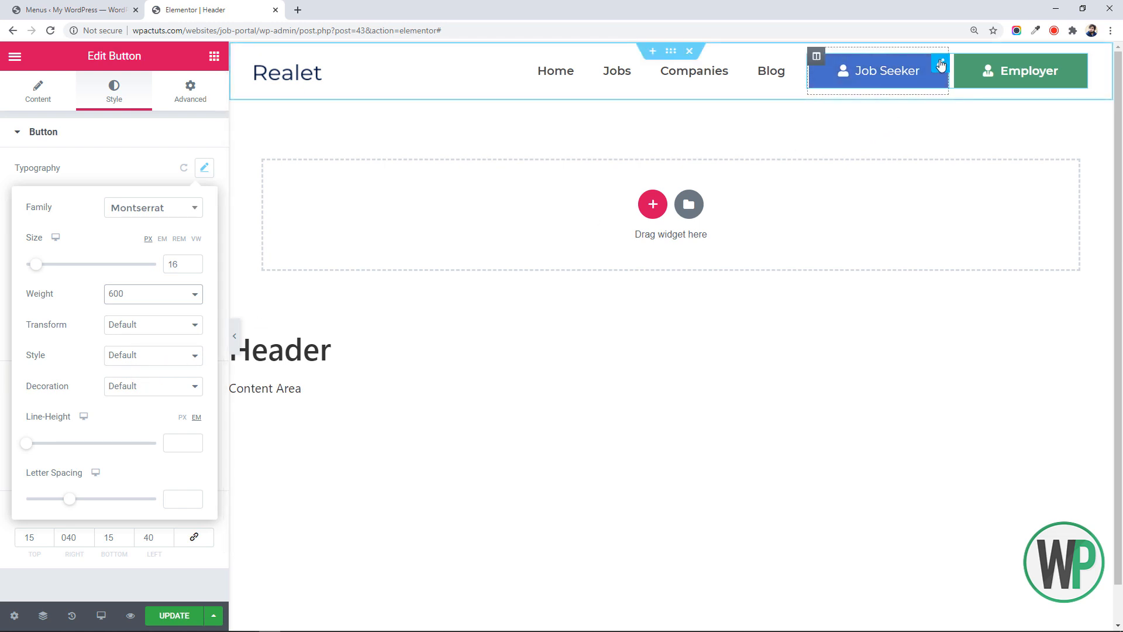
Step: Set the Job Seeker button's typography to weight 600, uppercase transform and a text size of 14 px
right_click(940, 65)
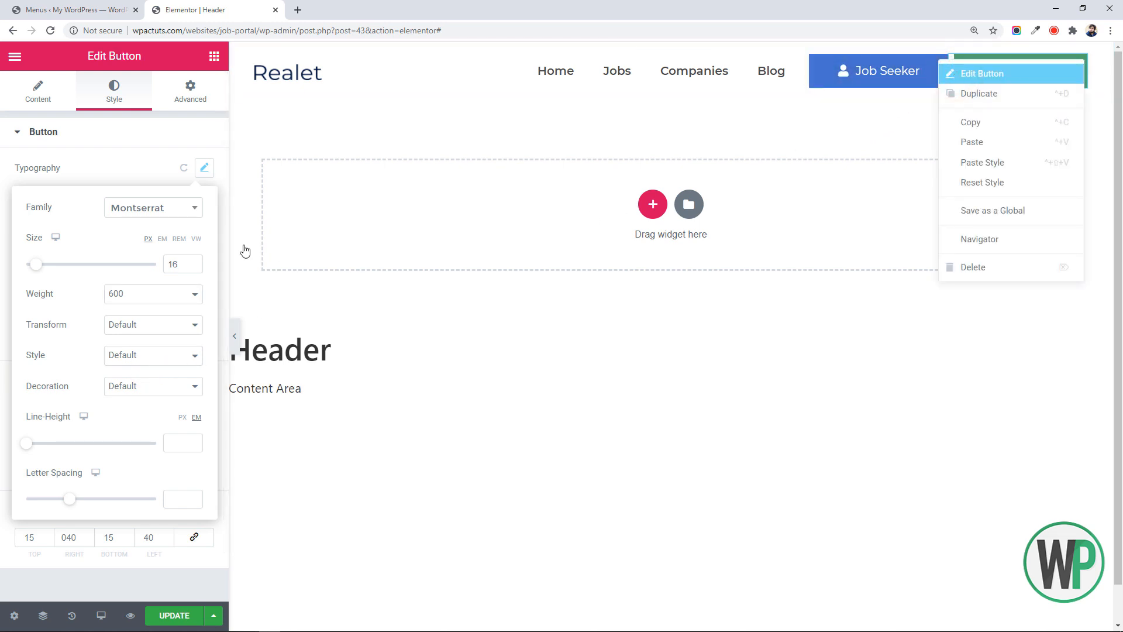
click(959, 72)
click(204, 167)
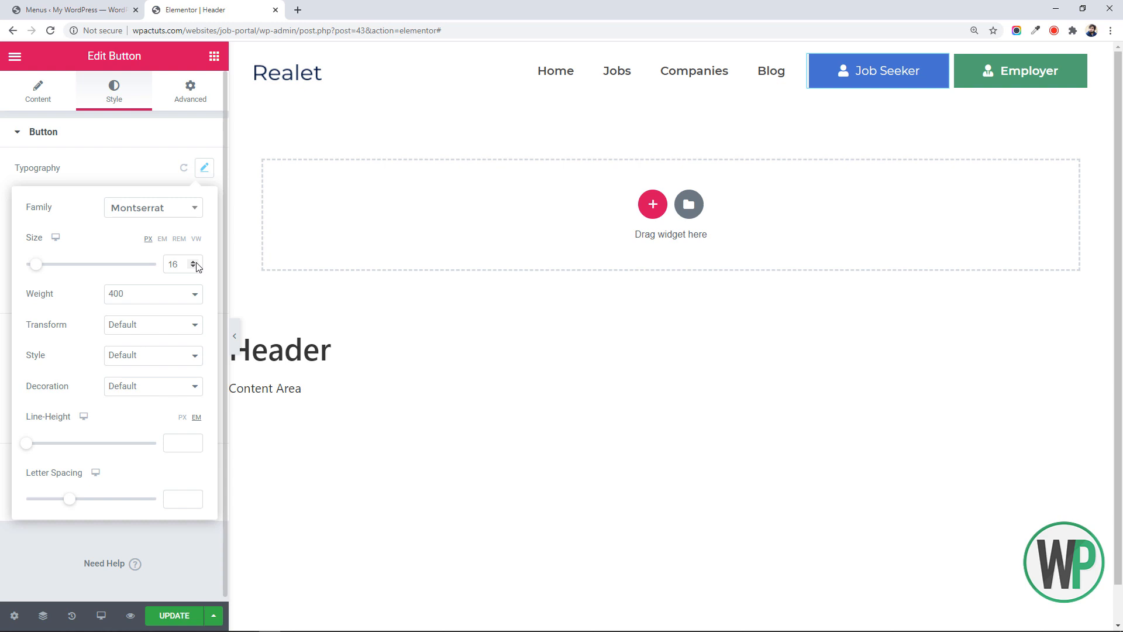
click(180, 294)
click(164, 366)
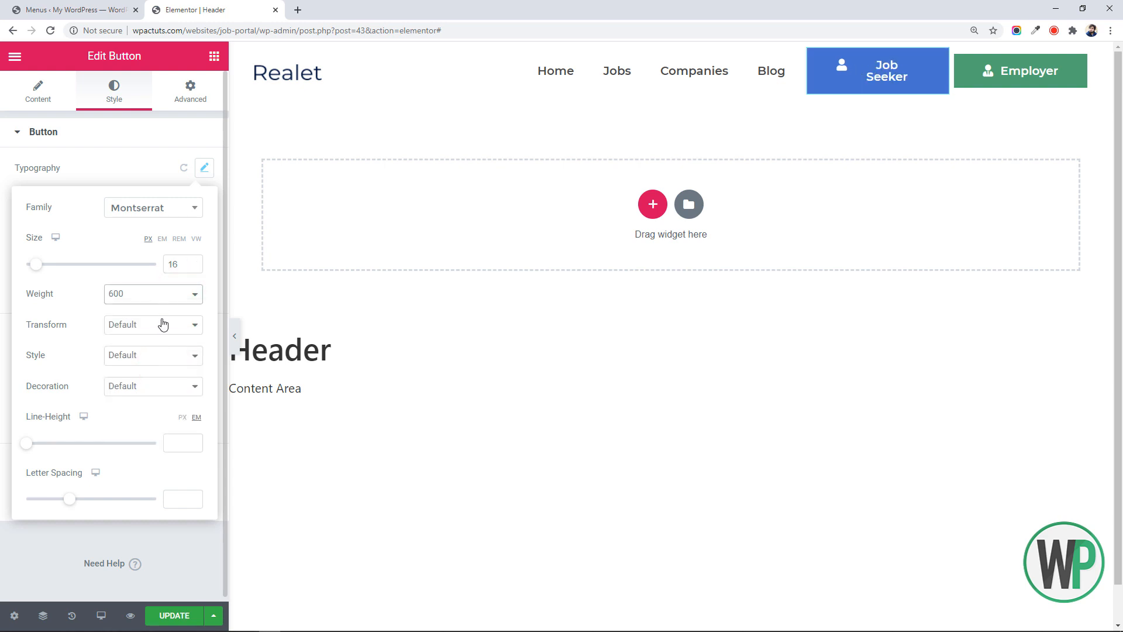
click(159, 333)
click(158, 348)
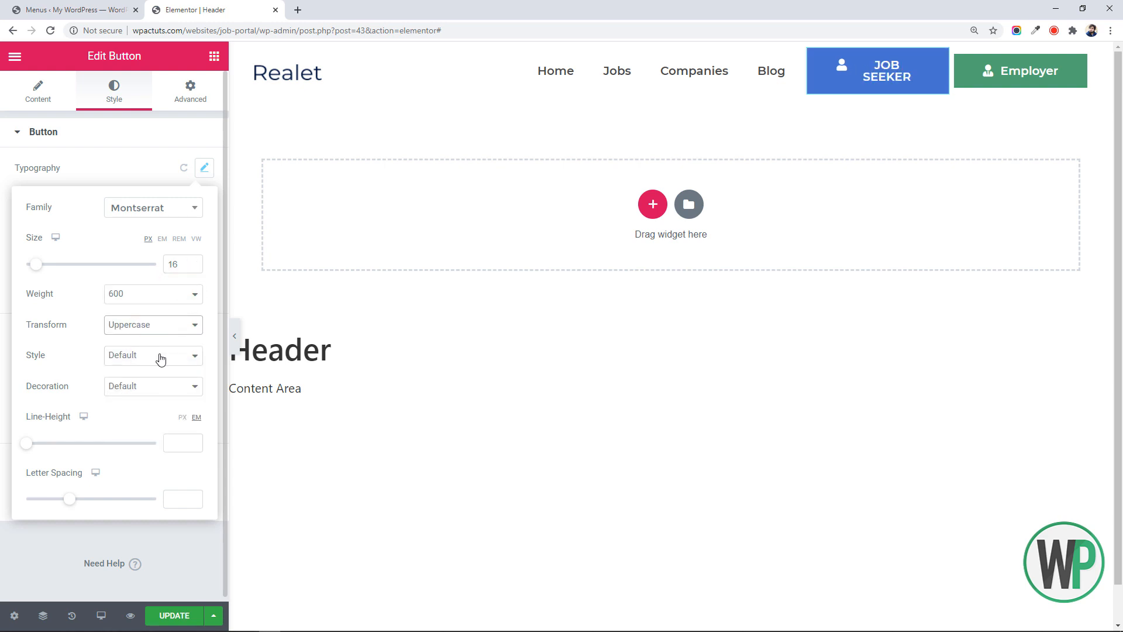
click(193, 268)
click(193, 268)
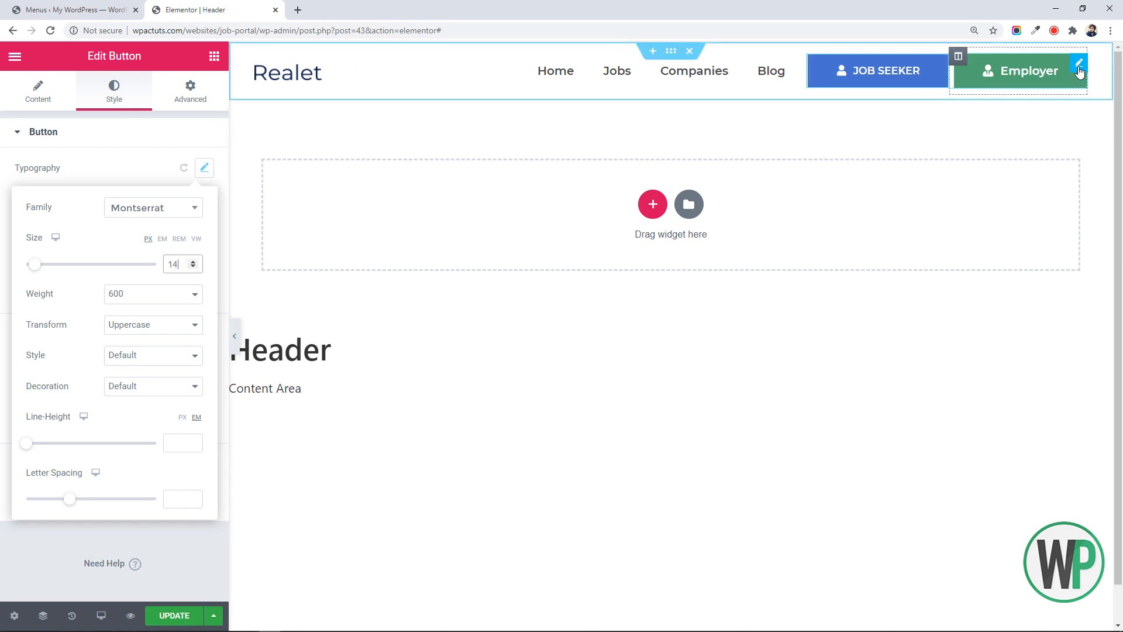
Step: Set the Employer button's typography to uppercase transform and a text size of 14 px
right_click(1081, 72)
click(1089, 83)
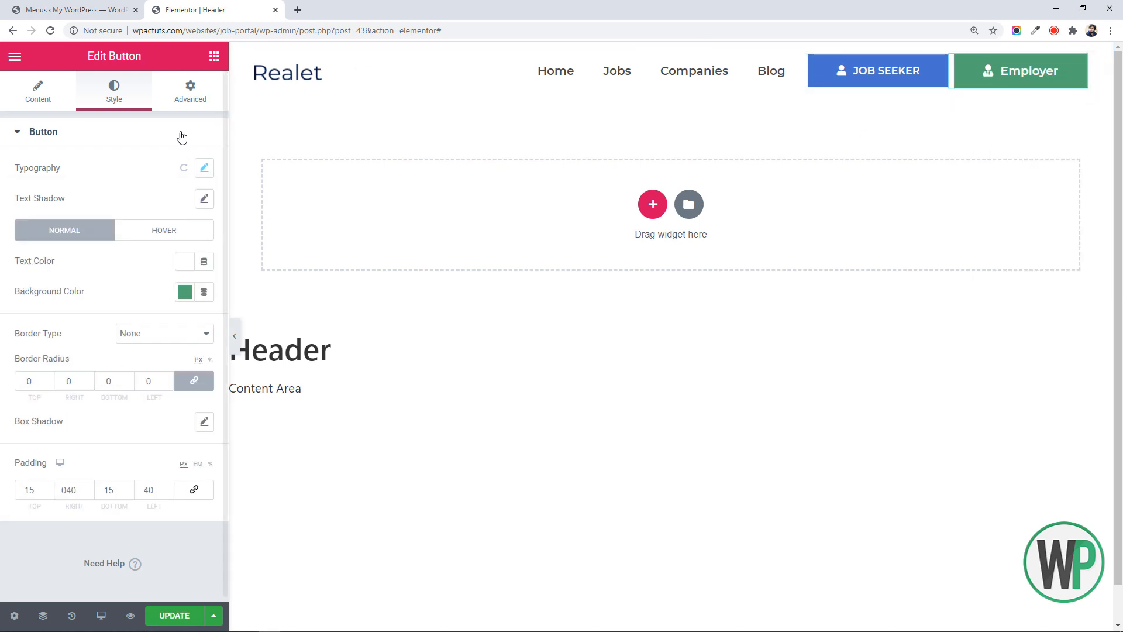
click(204, 168)
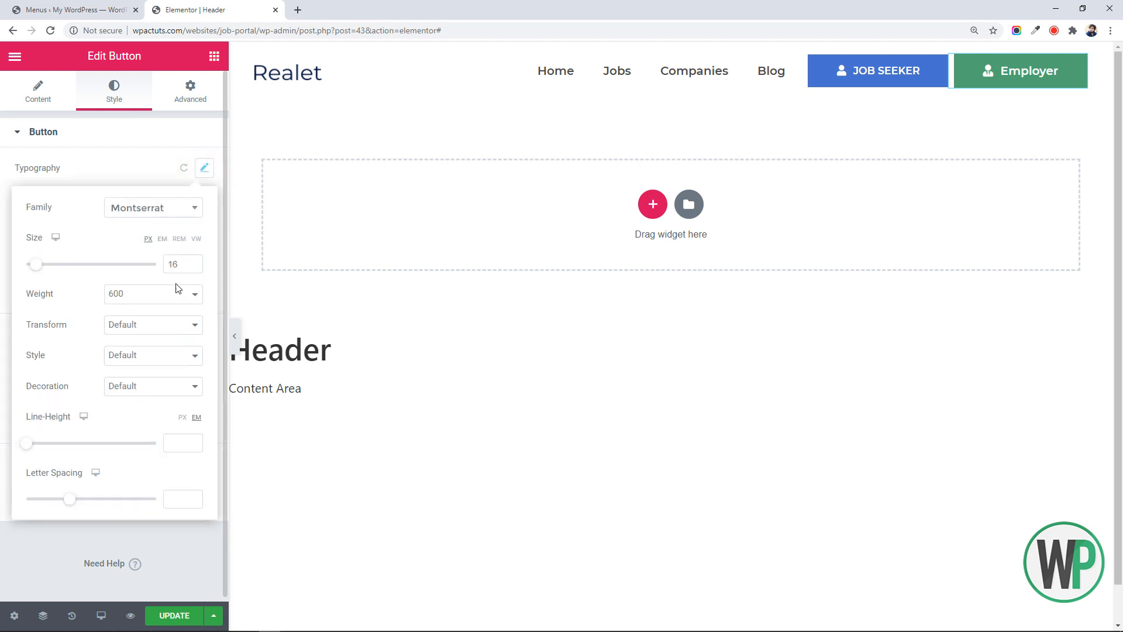
click(157, 325)
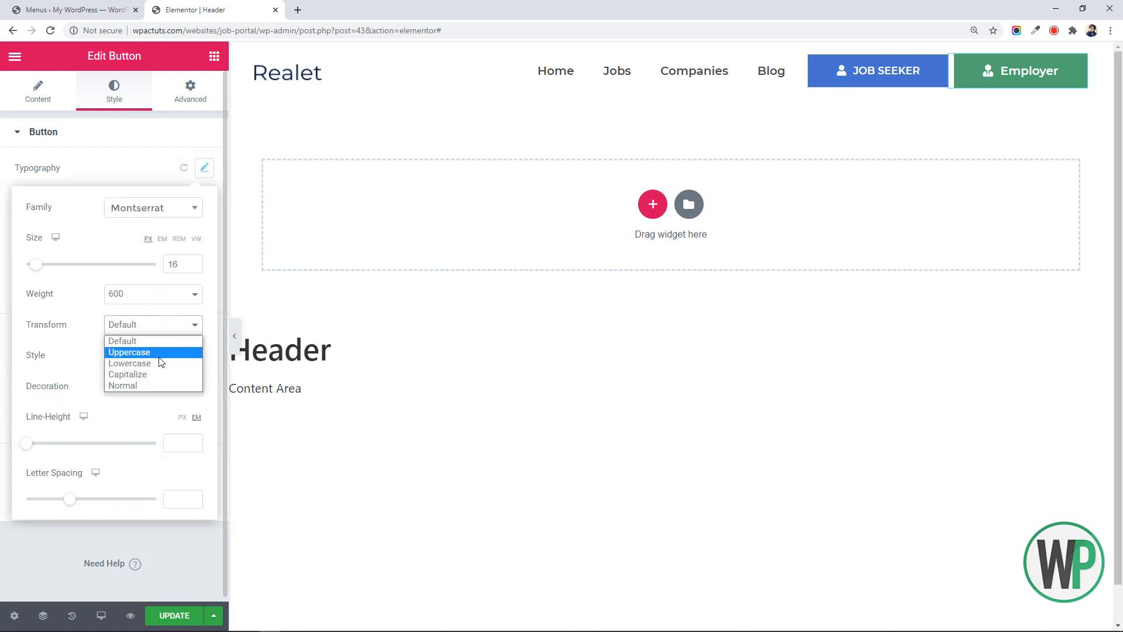
click(159, 353)
click(194, 268)
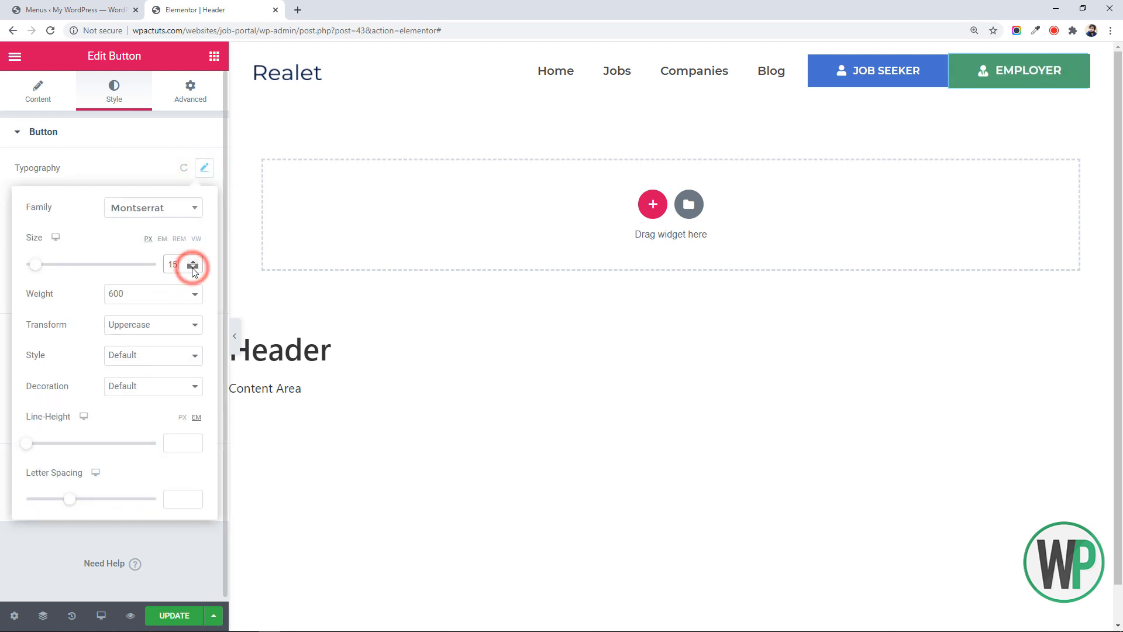
click(193, 267)
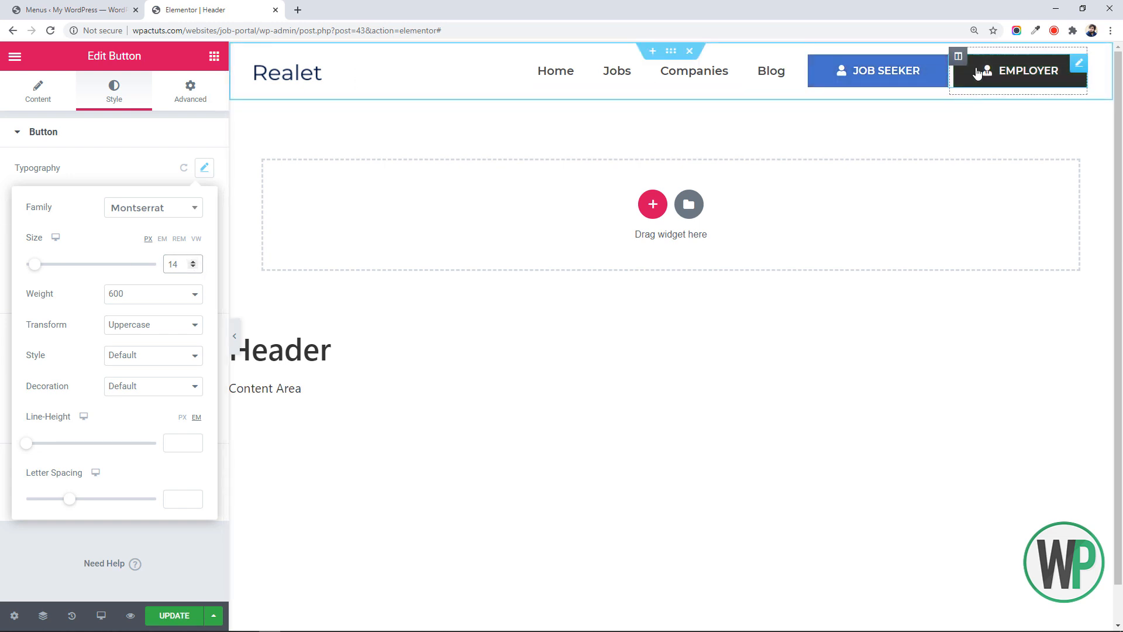
Step: Replace the header's Realet logo image by uploading and inserting logo-small.png
right_click(306, 76)
click(316, 83)
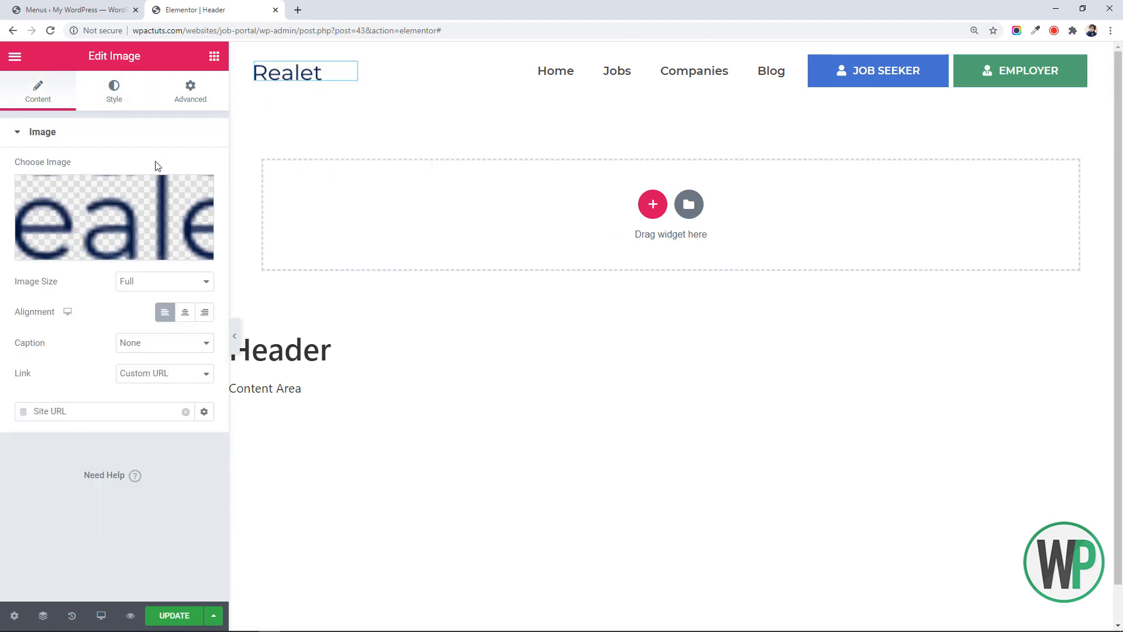
click(152, 211)
click(88, 112)
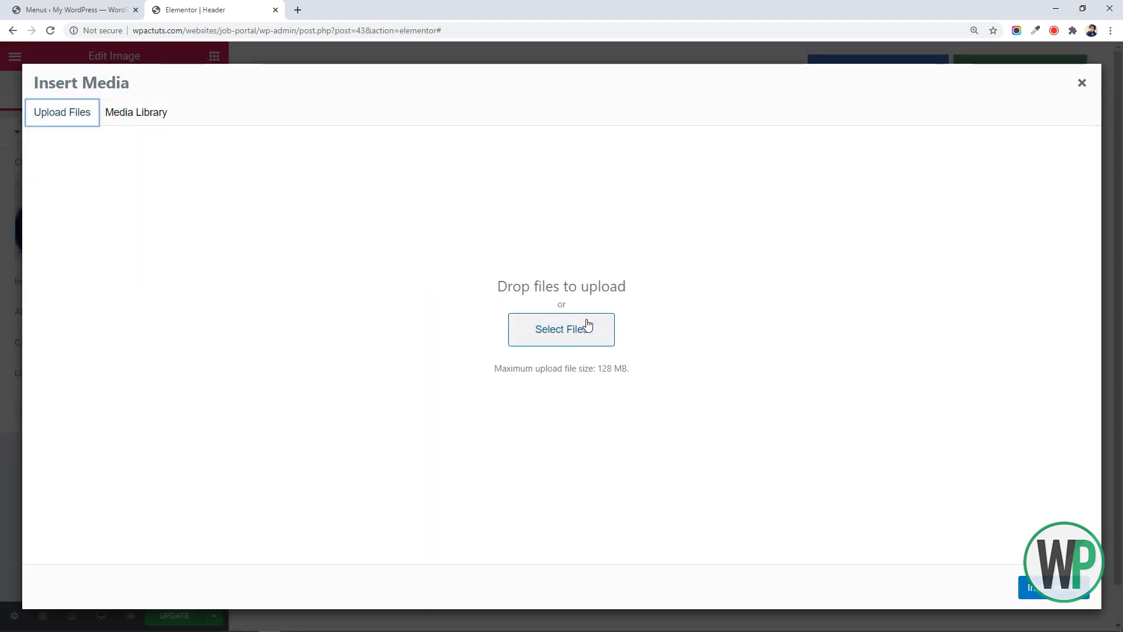
click(514, 324)
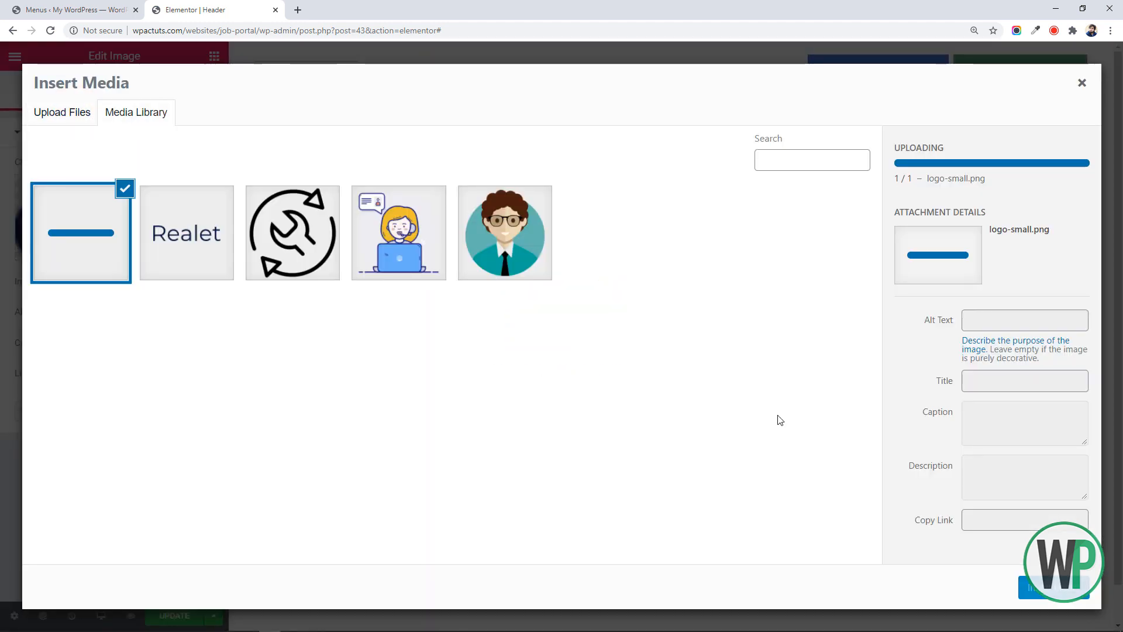
click(1028, 588)
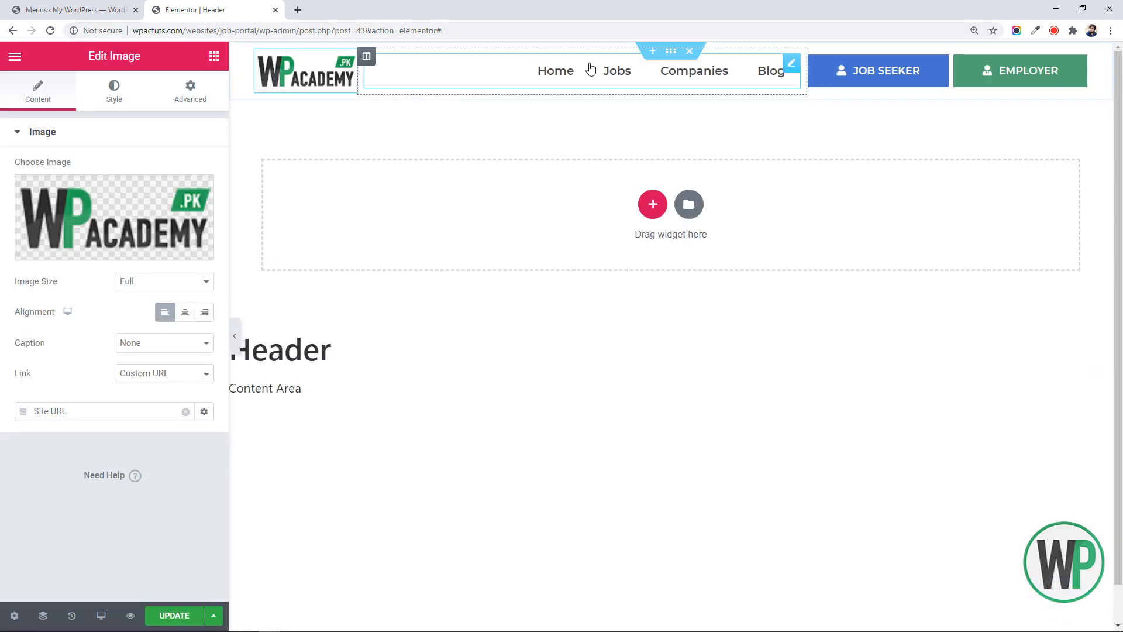
Step: Add a box shadow to the header section with a vertical offset of 5
right_click(668, 51)
click(692, 64)
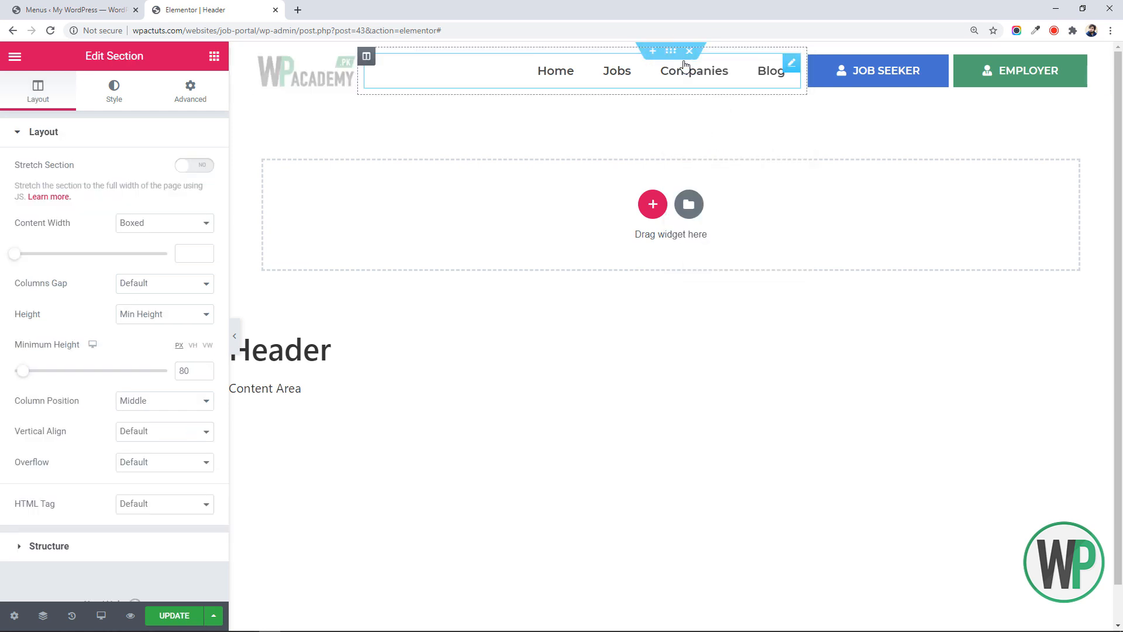
click(124, 96)
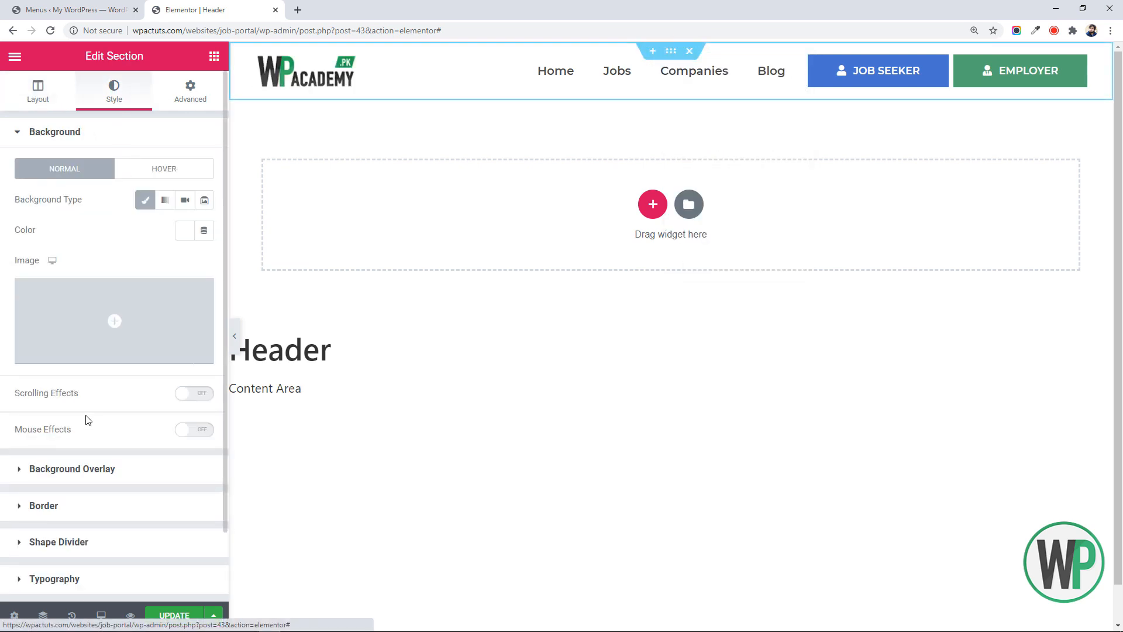
click(81, 506)
click(203, 374)
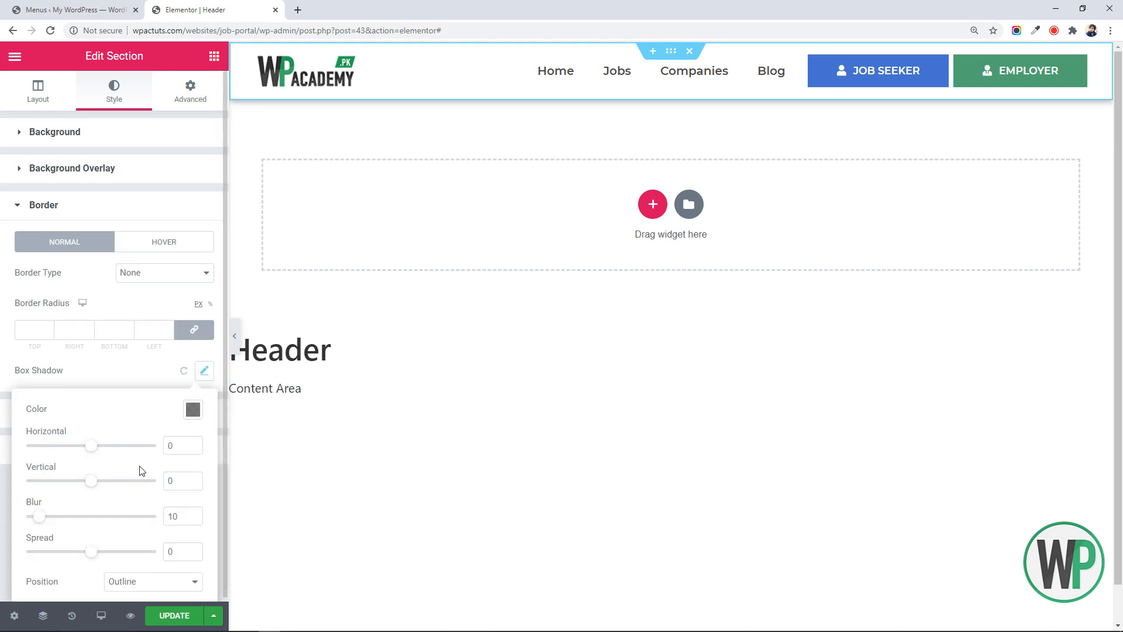
click(192, 478)
click(192, 478)
click(192, 478)
click(192, 478)
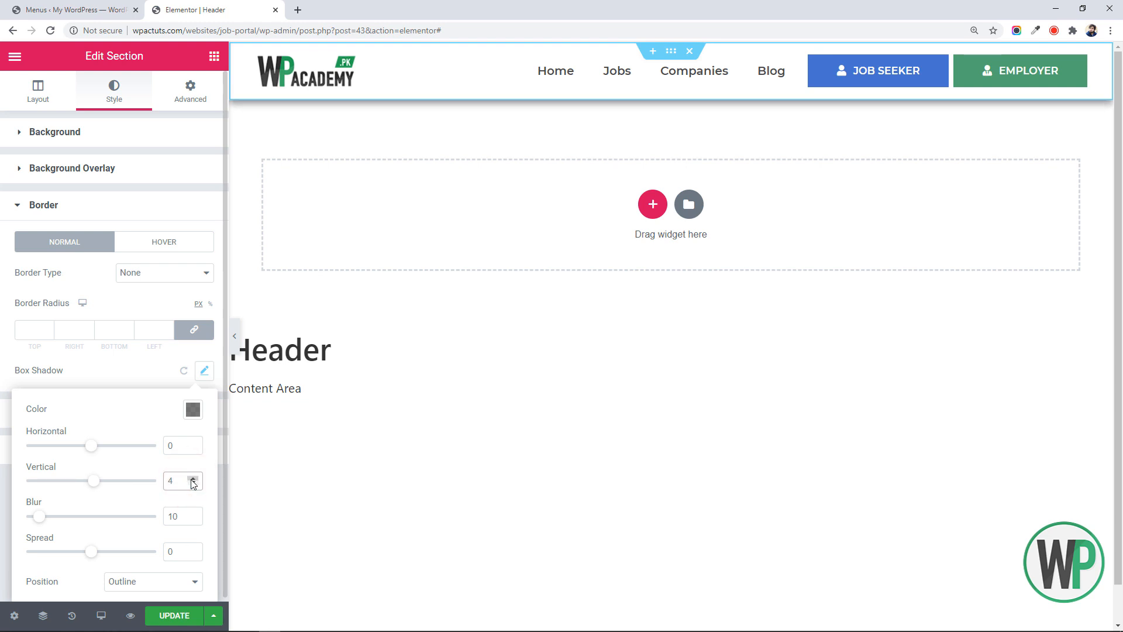
click(193, 478)
click(192, 479)
click(193, 485)
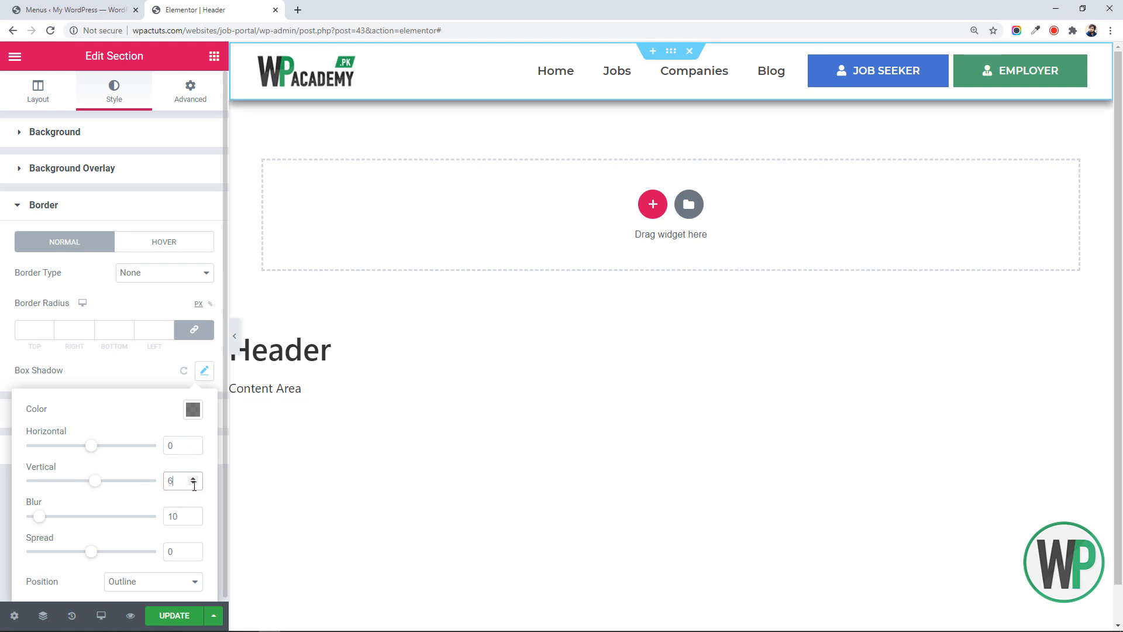
Step: Lighten the header's box shadow colour to rgba(0, 0, 0, 0.19) and update the header template
double_click(190, 413)
click(192, 412)
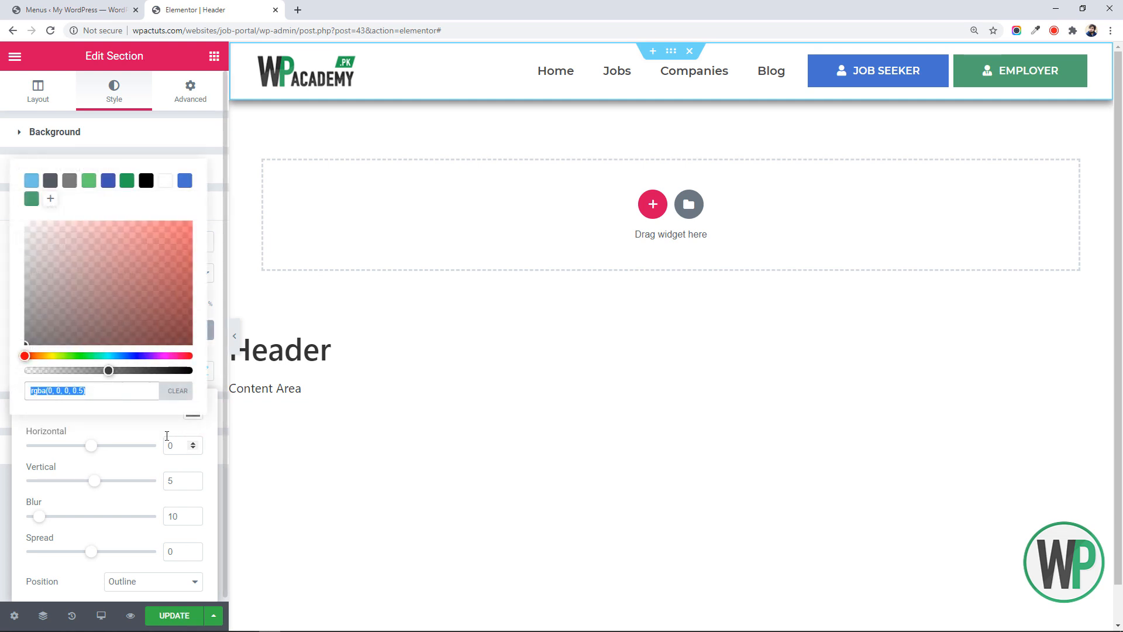
drag(106, 370, 57, 379)
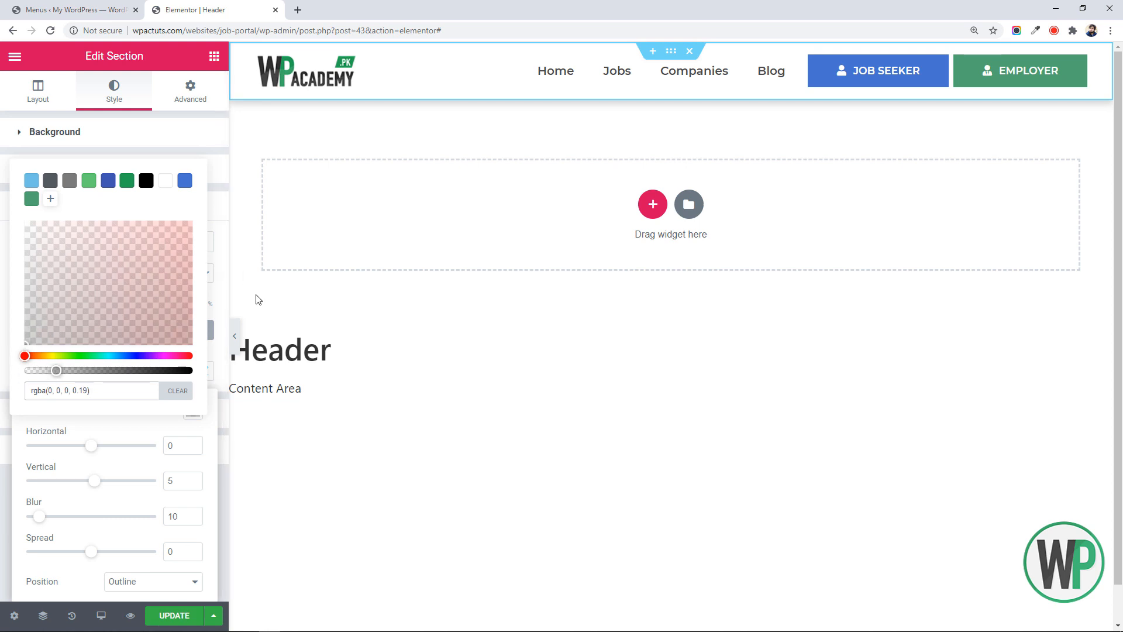
click(183, 616)
Step: Open the live site in a separate browser tab to check the published header, and return to the header editor
click(76, 10)
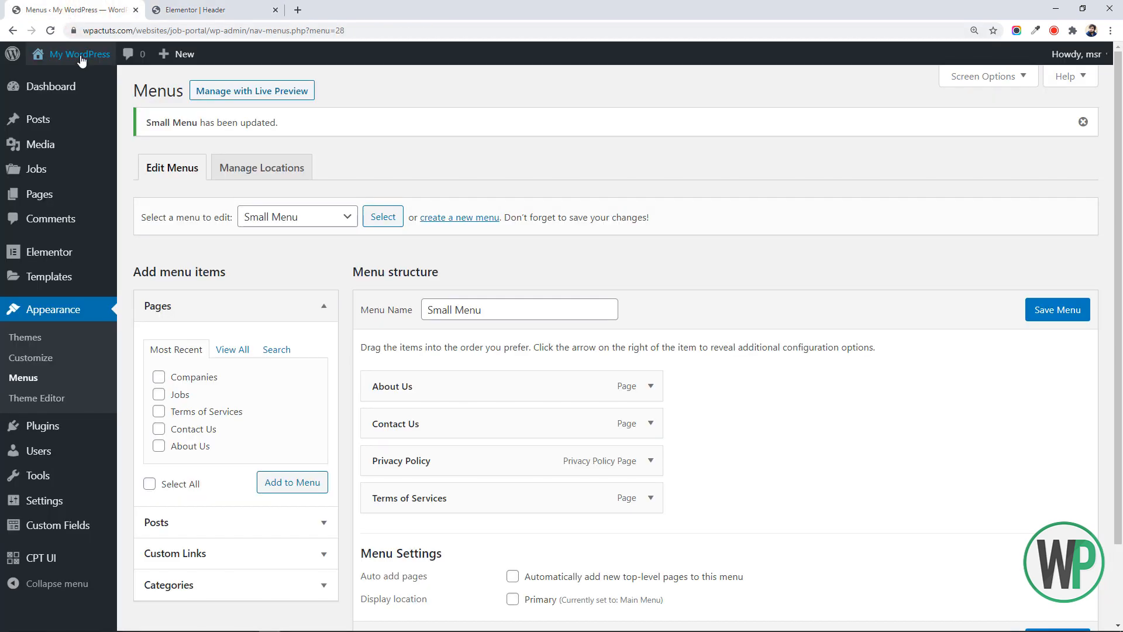
mouse_move(80, 54)
middle_click(83, 81)
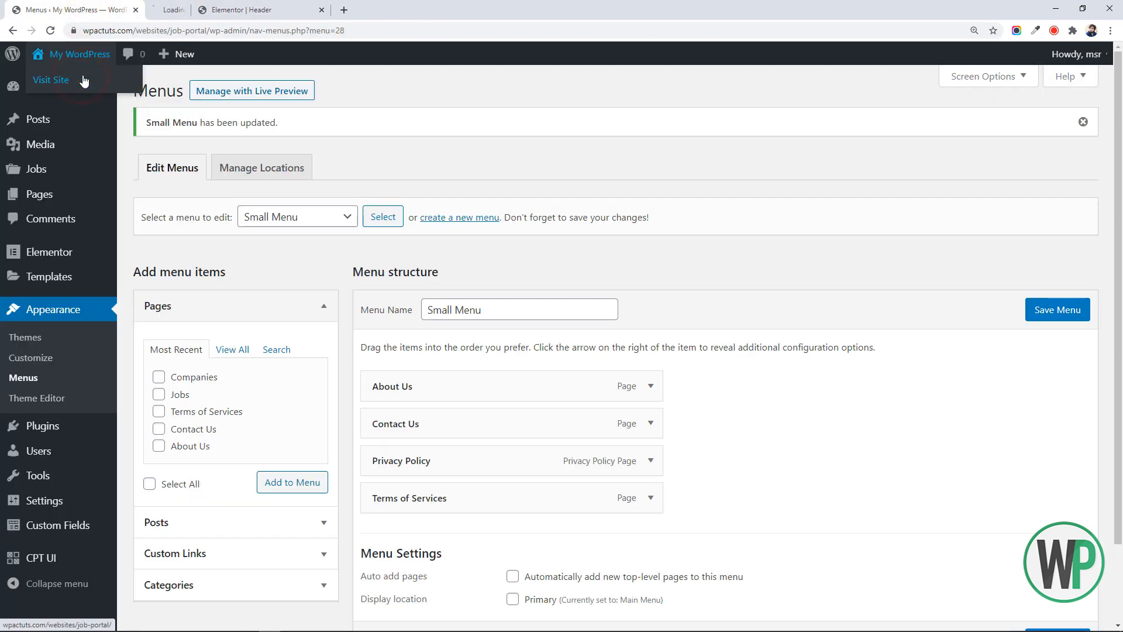
drag(170, 6, 352, 8)
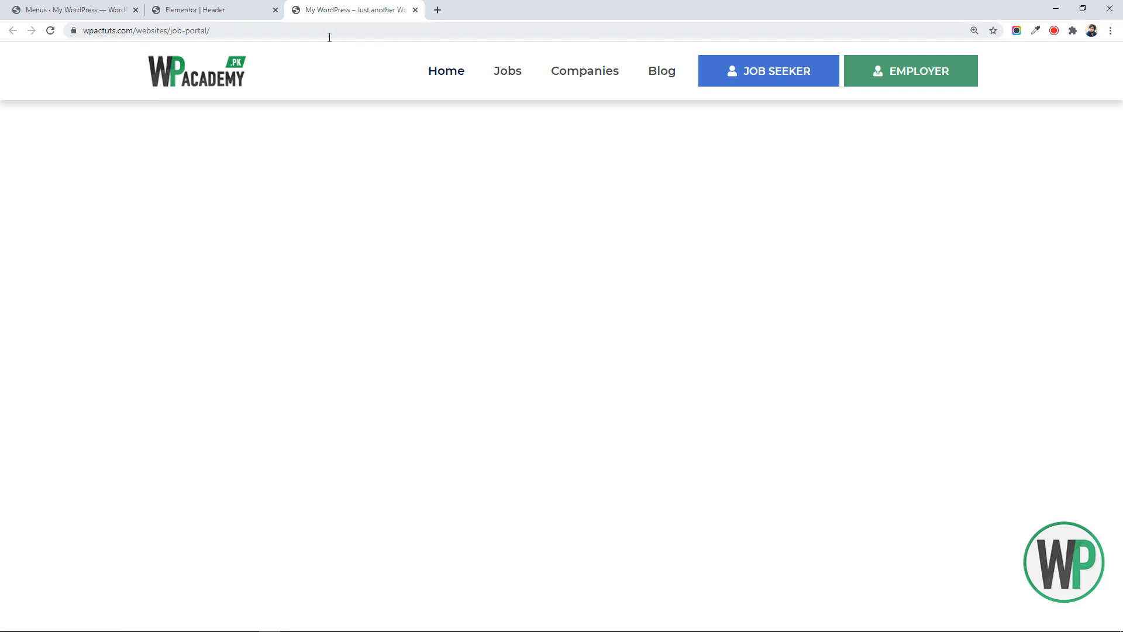
click(176, 10)
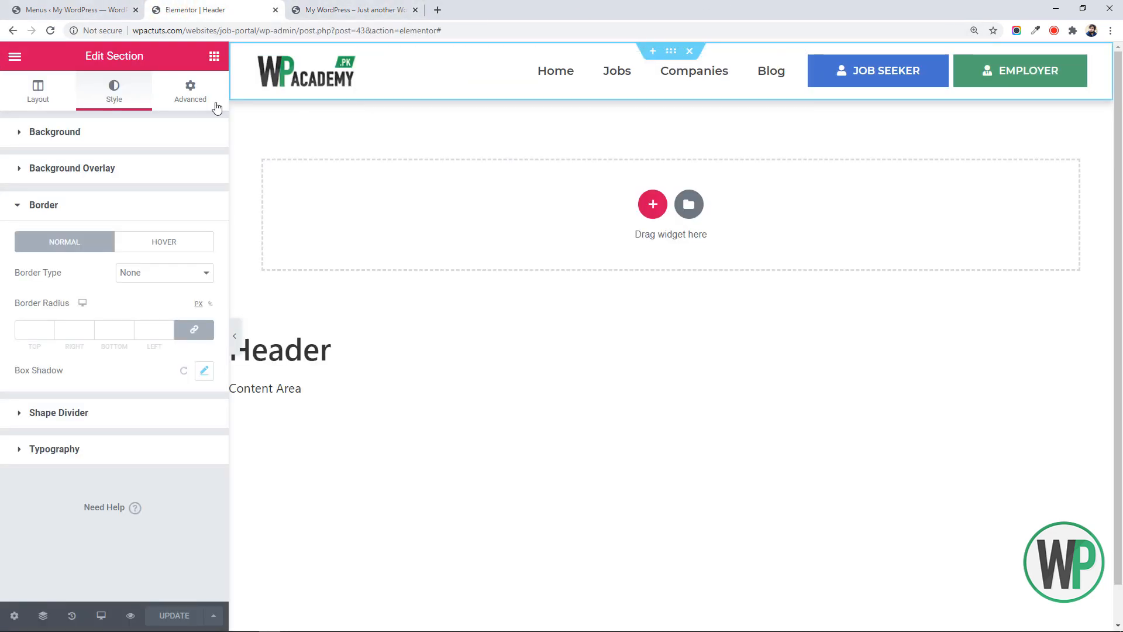
Step: Open the Home front page for editing in a new browser tab from the WordPress pages list
click(76, 10)
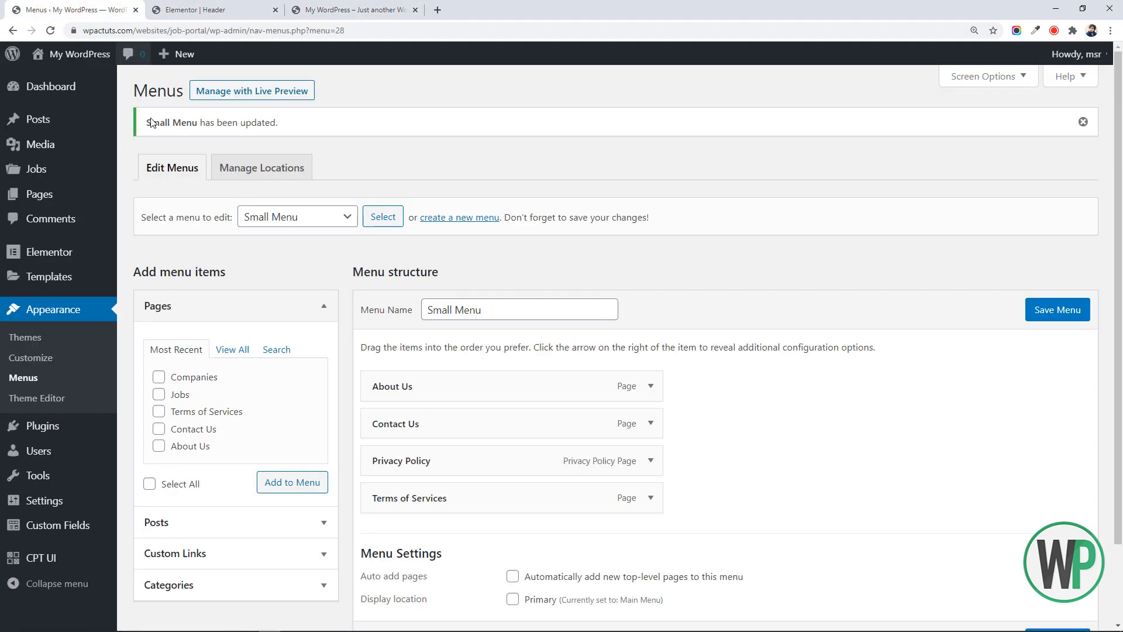
click(98, 194)
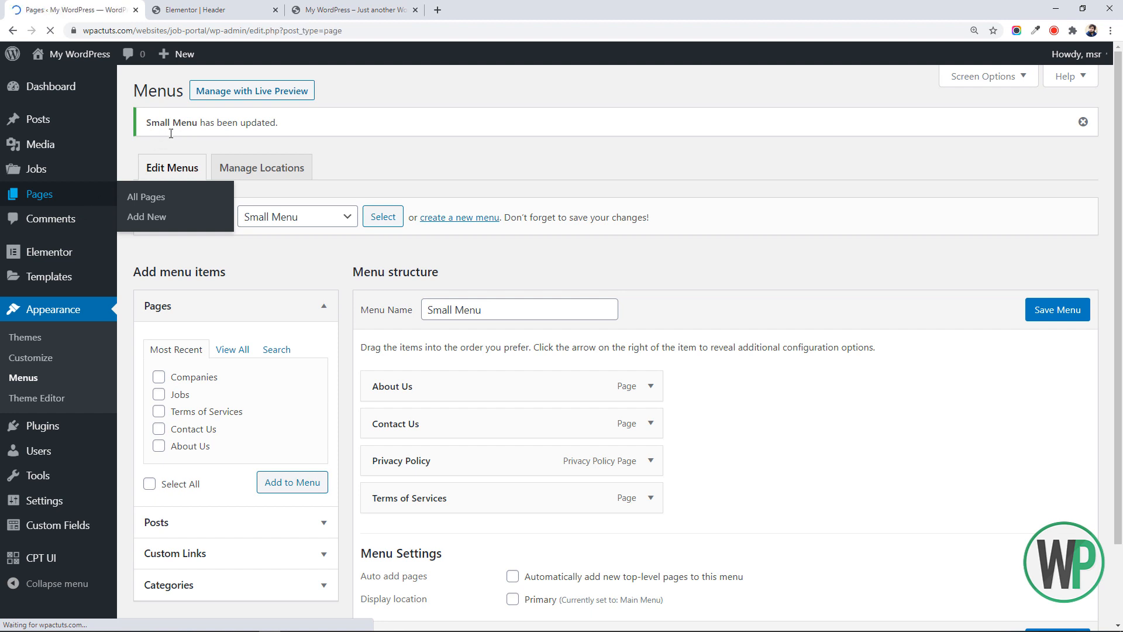
scroll(270, 292, down, 1)
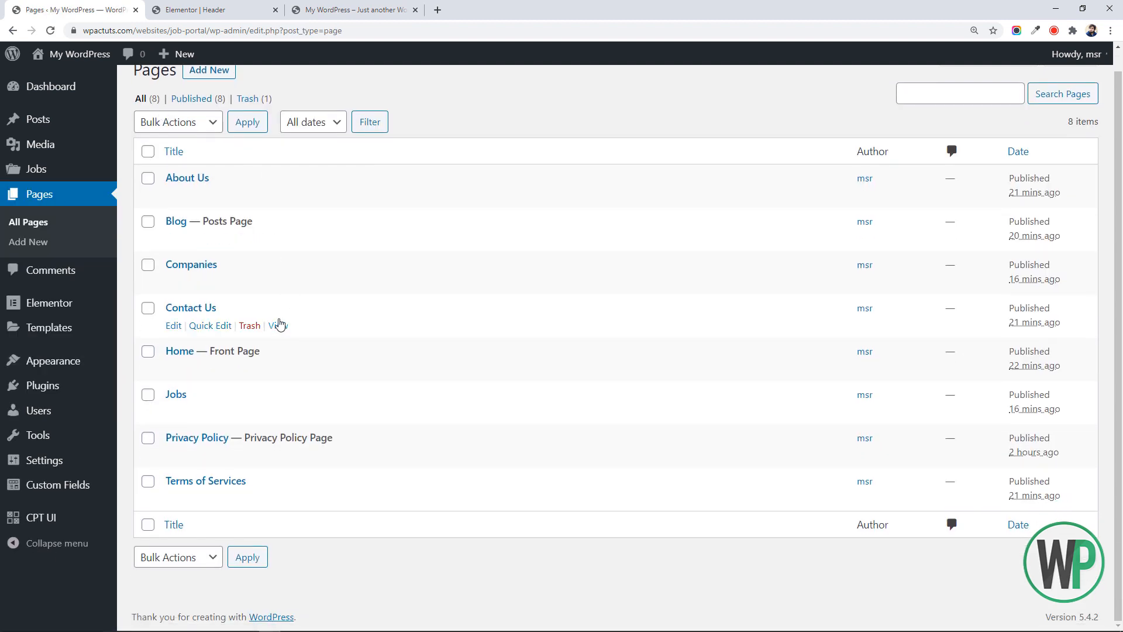
click(175, 369)
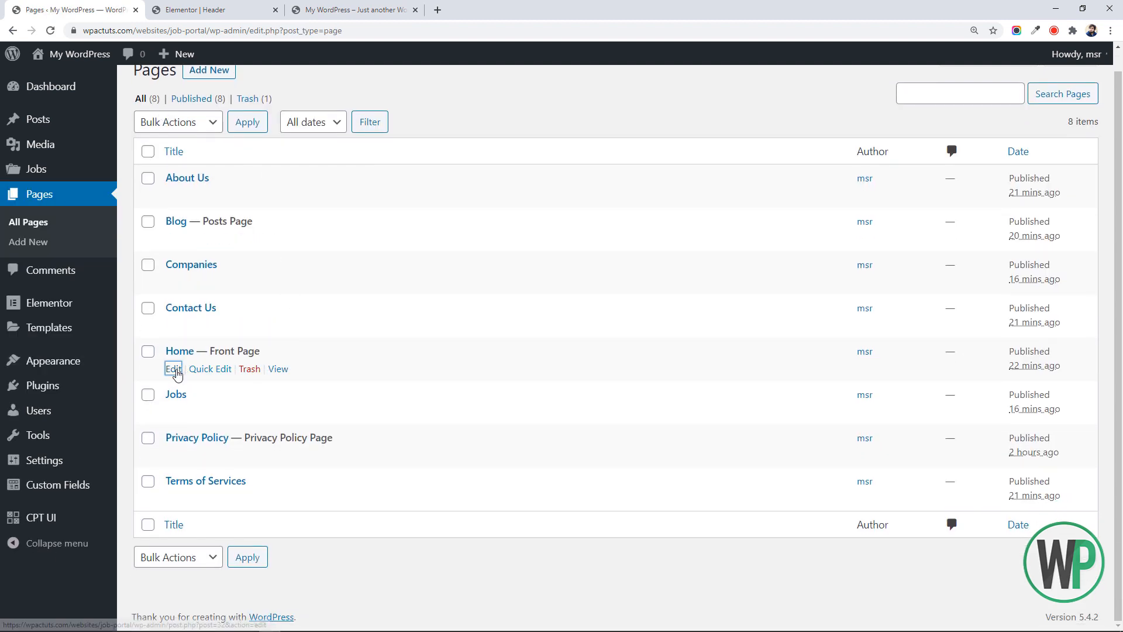
right_click(176, 372)
click(211, 376)
click(318, 9)
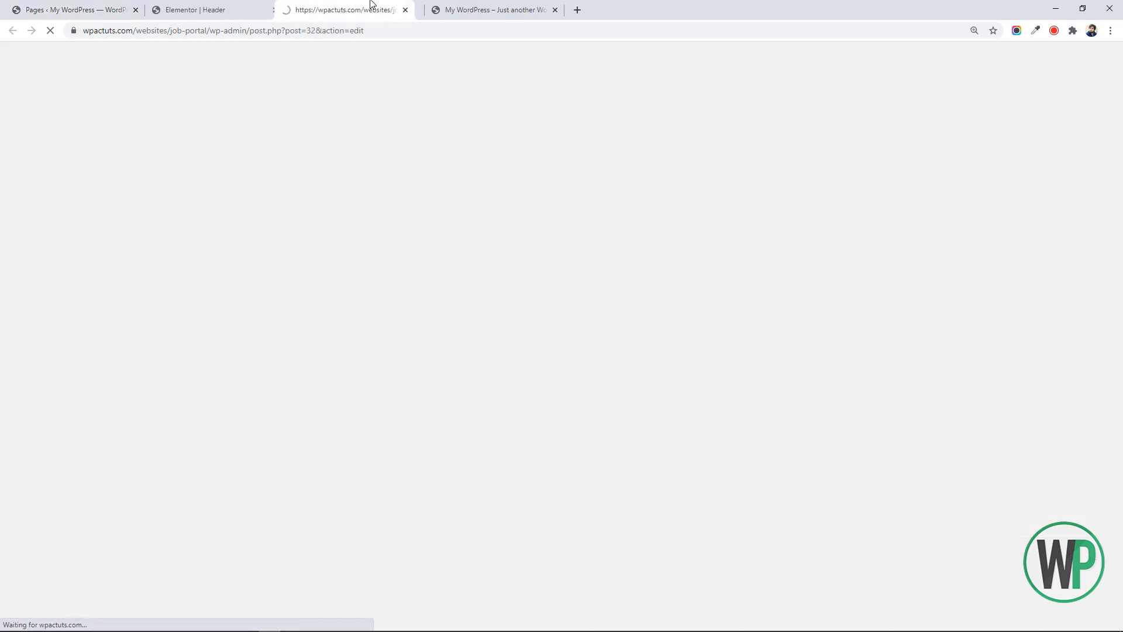
click(485, 10)
click(392, 8)
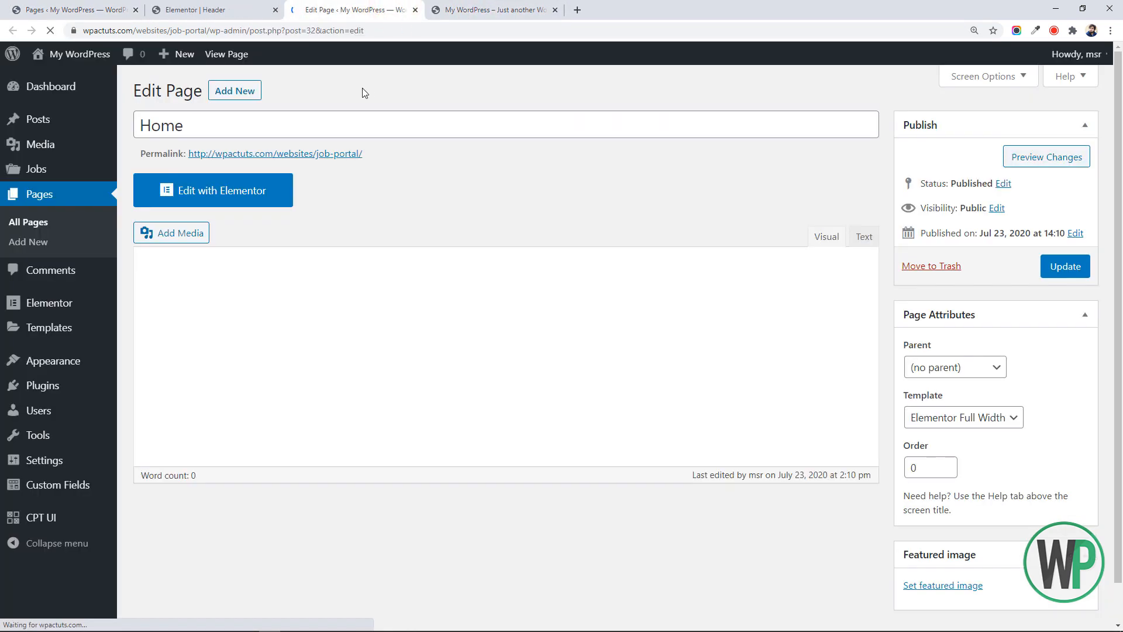
Step: Edit the Home page with Elementor and add a one-column section to it
click(248, 197)
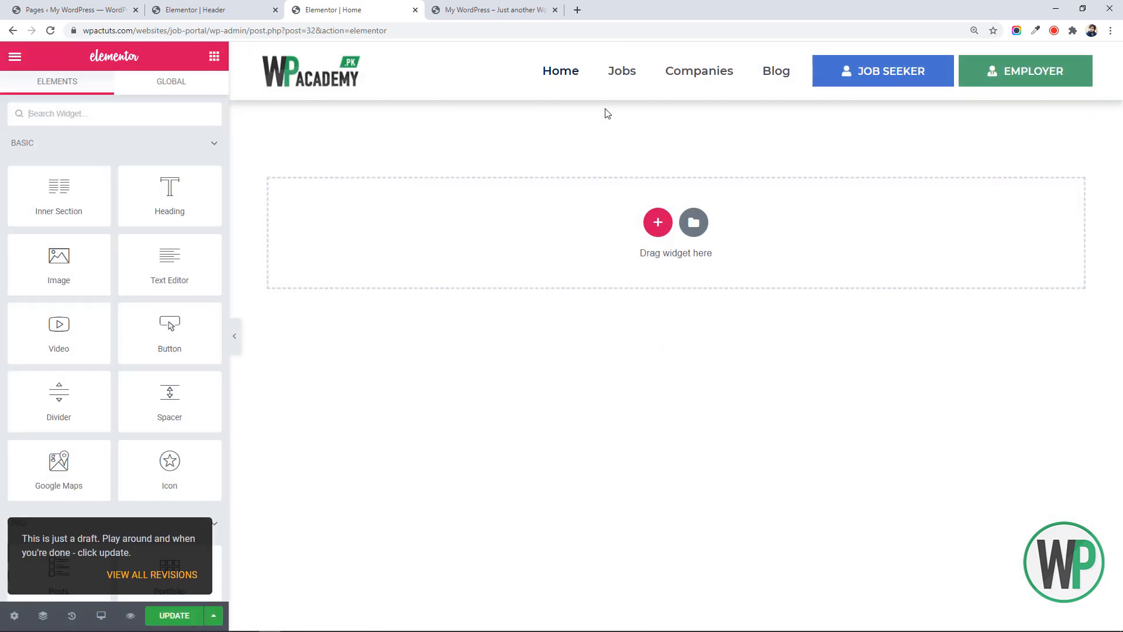
click(654, 222)
click(506, 267)
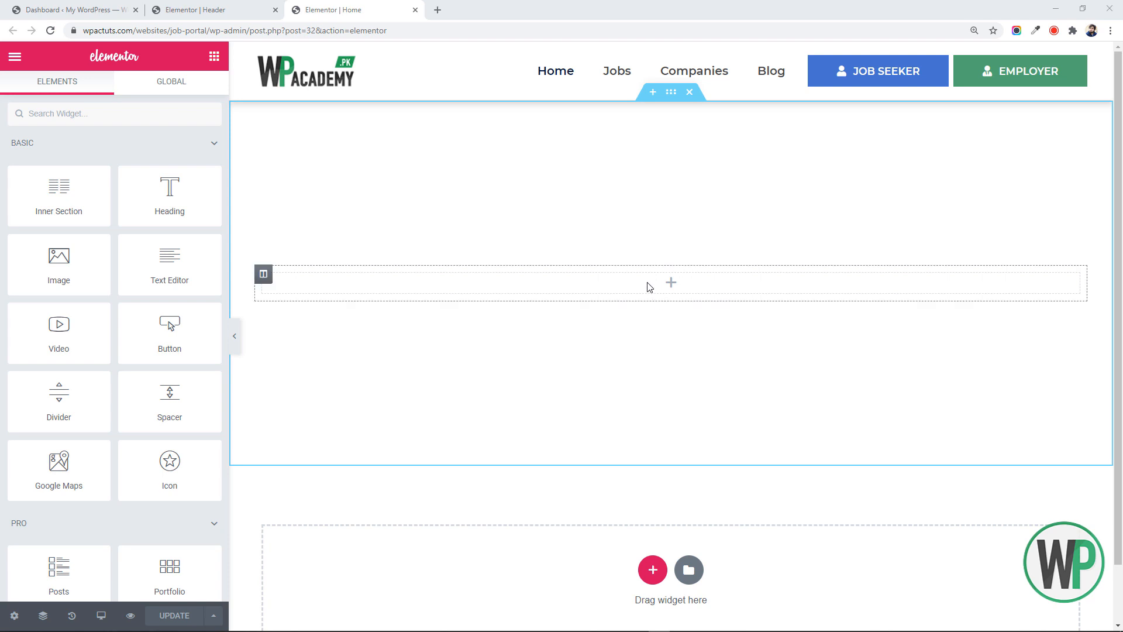
Step: Open the Pexels stock photo site, pexels.com, in a new browser tab
click(437, 10)
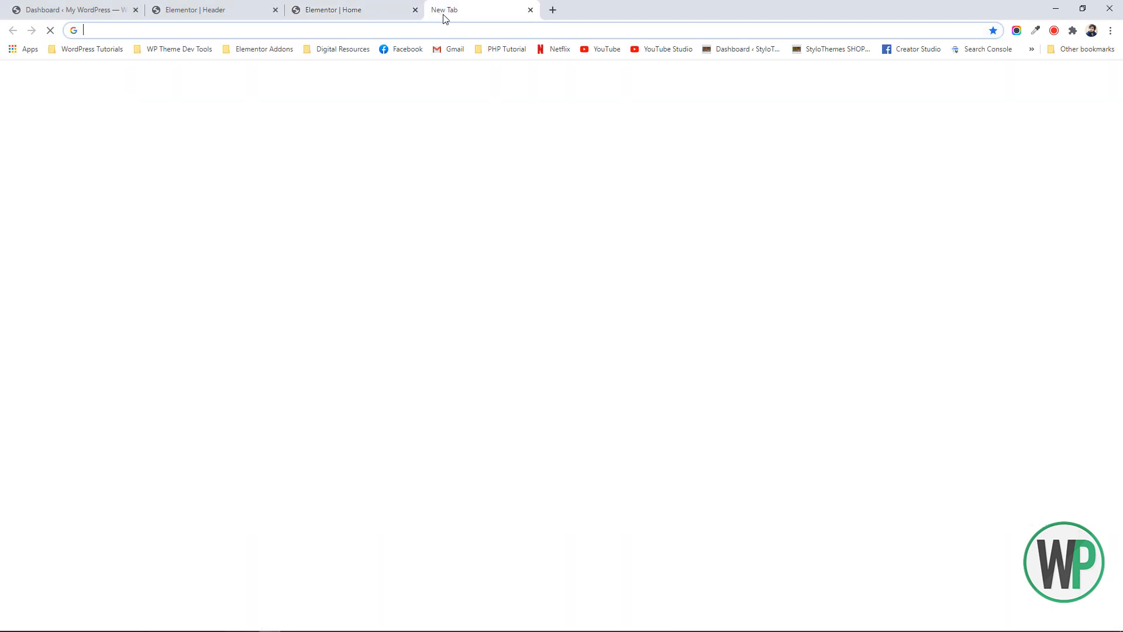
text(pee)
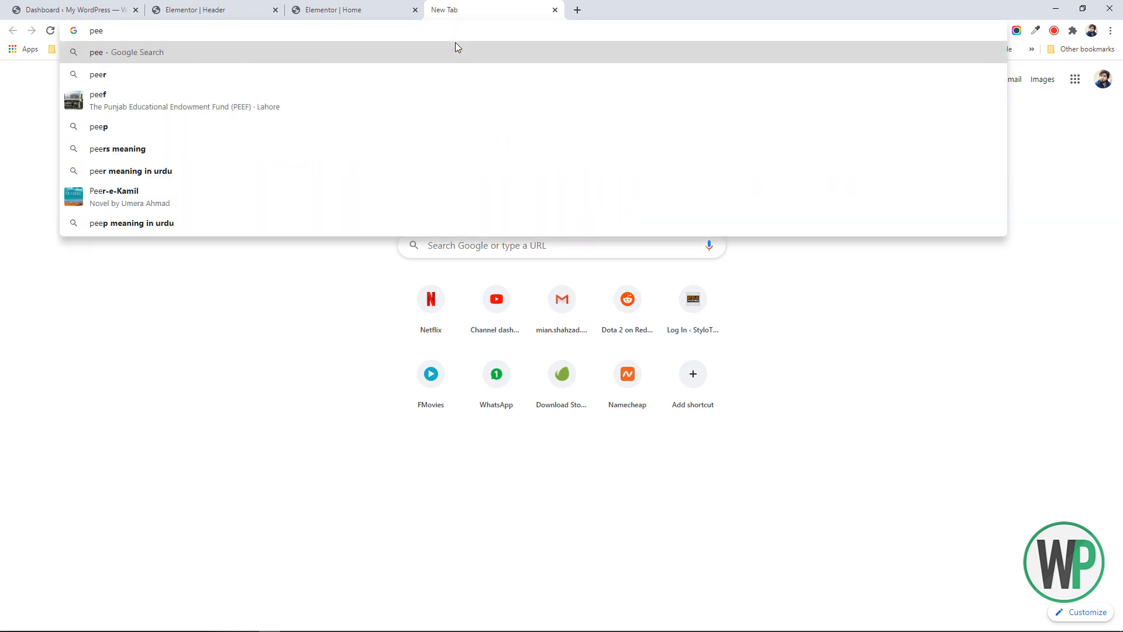
key(BackSpace)
text(xels)
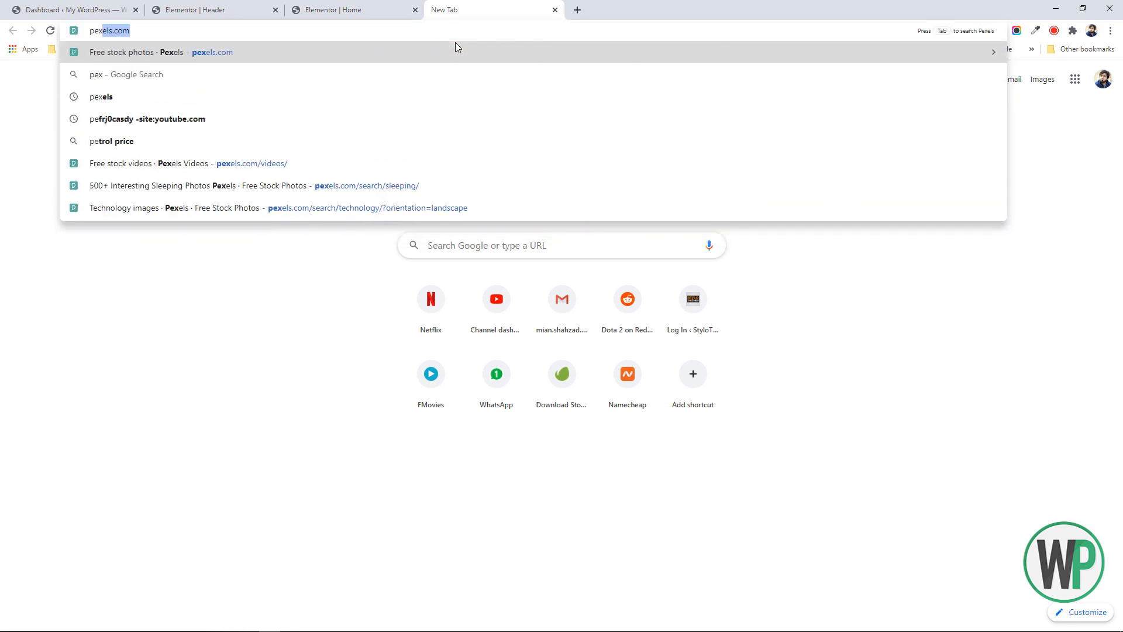
key(Return)
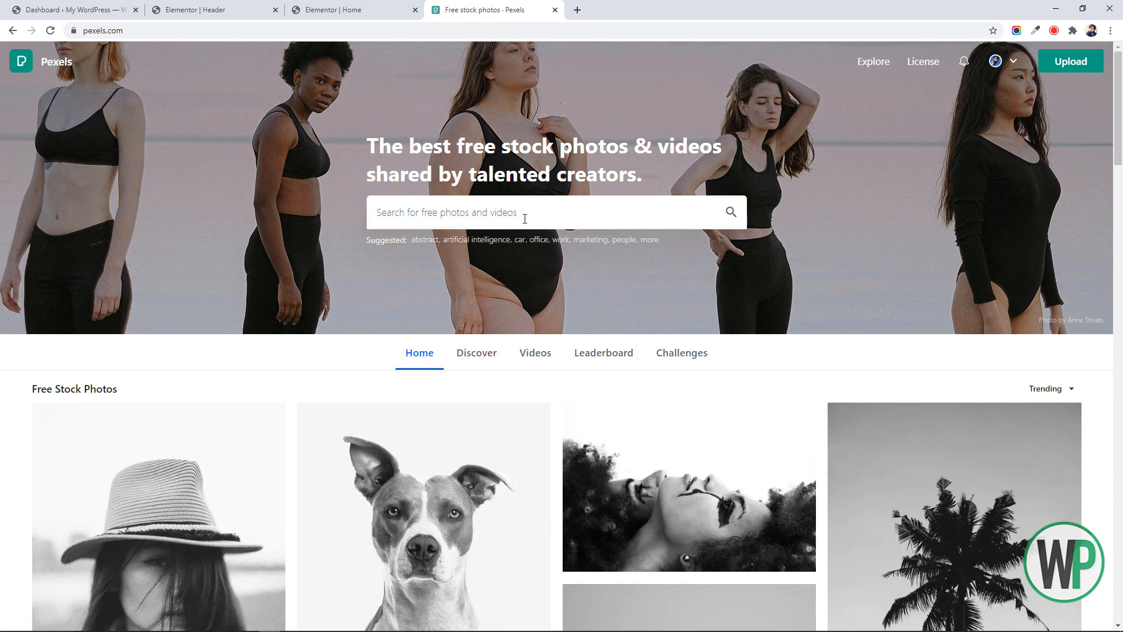
Step: Search Pexels for "man" photos and limit the results to the Horizontal orientation
text(an)
key(BackSpace)
key(BackSpace)
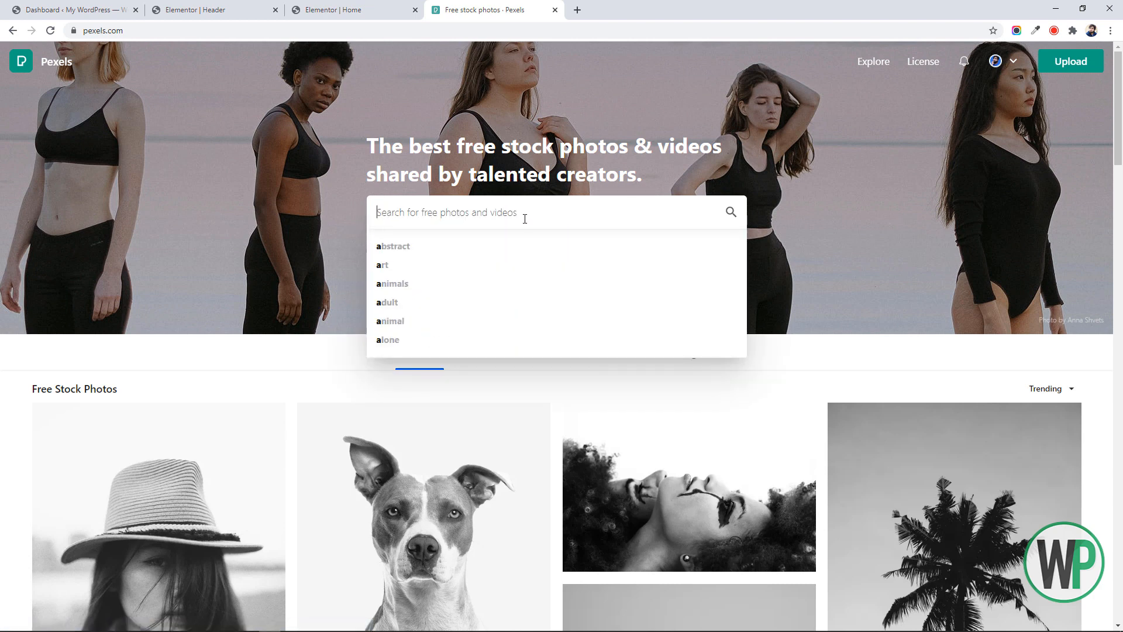
text(man)
key(Return)
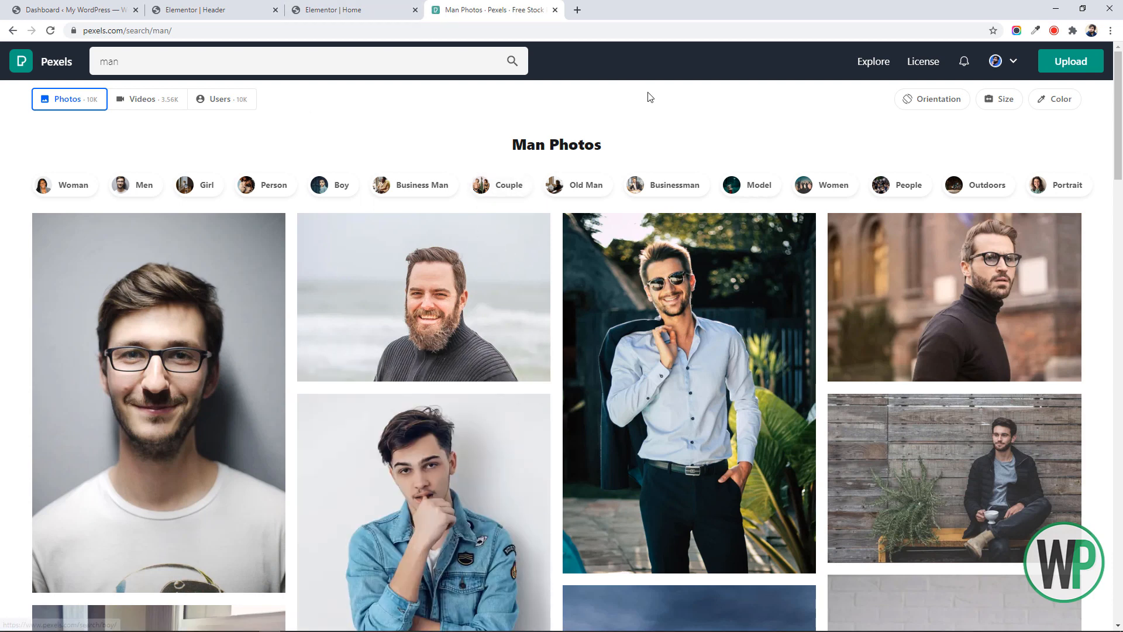
click(933, 104)
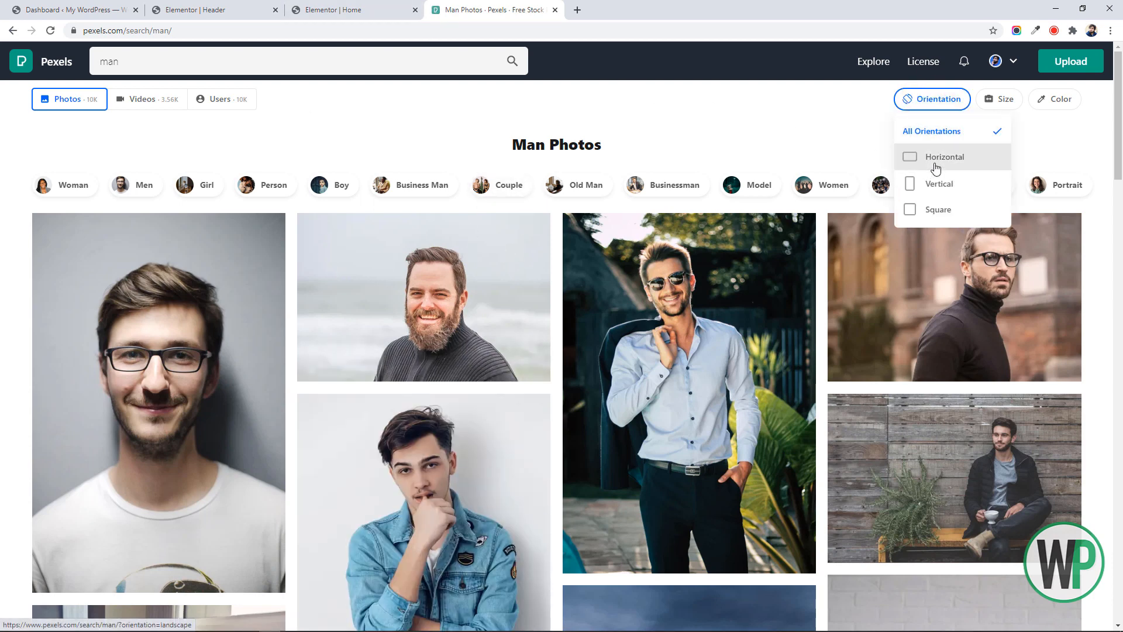
click(930, 159)
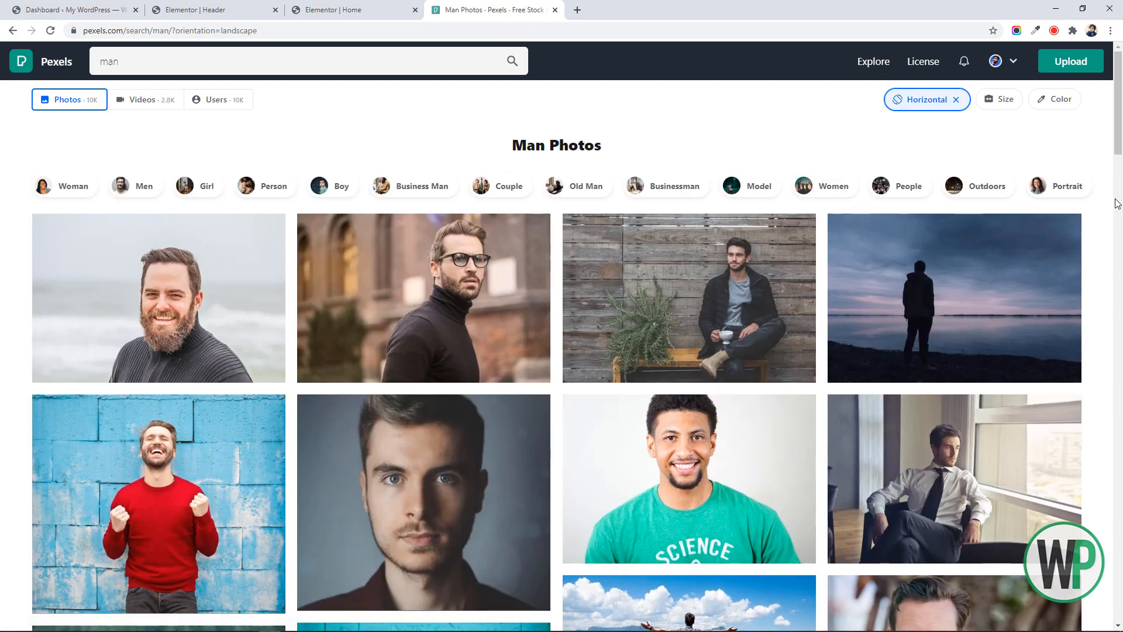
Step: Find the photo of a suited man beside a round bar stool among horizontal businessman photos and download it in Large size (1920 x 1280)
drag(1121, 123, 1121, 178)
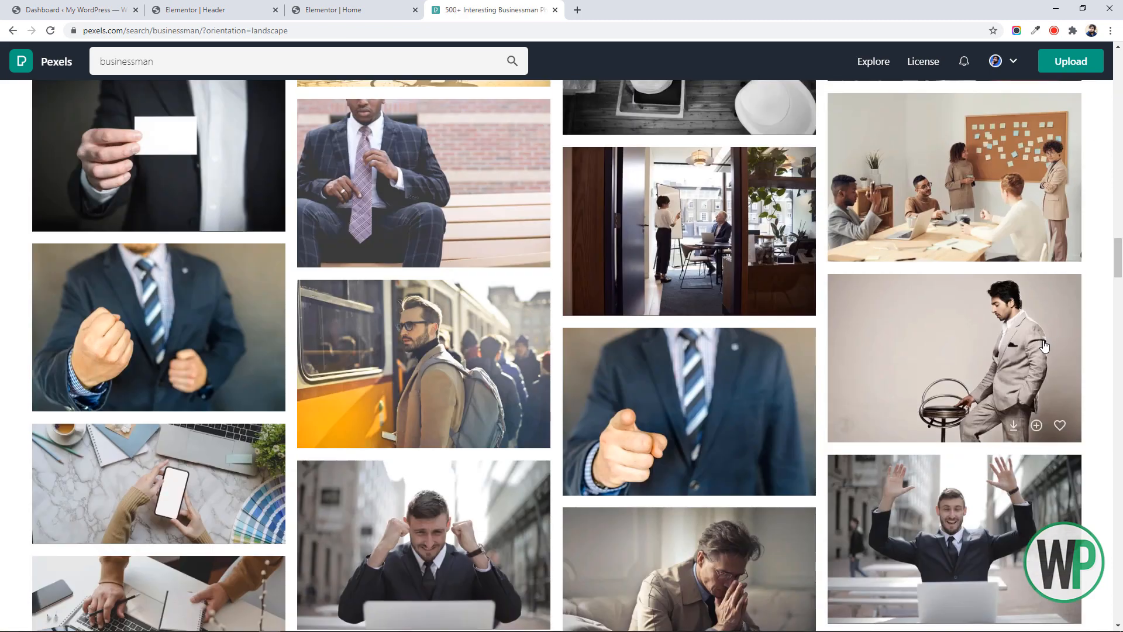
click(954, 358)
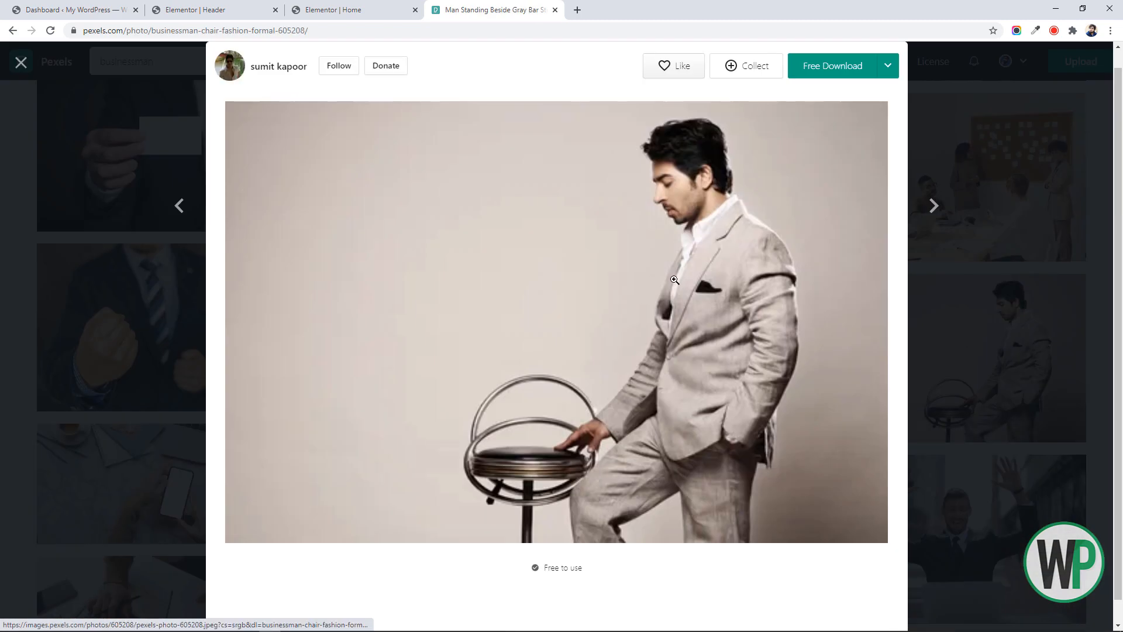
click(887, 69)
click(781, 148)
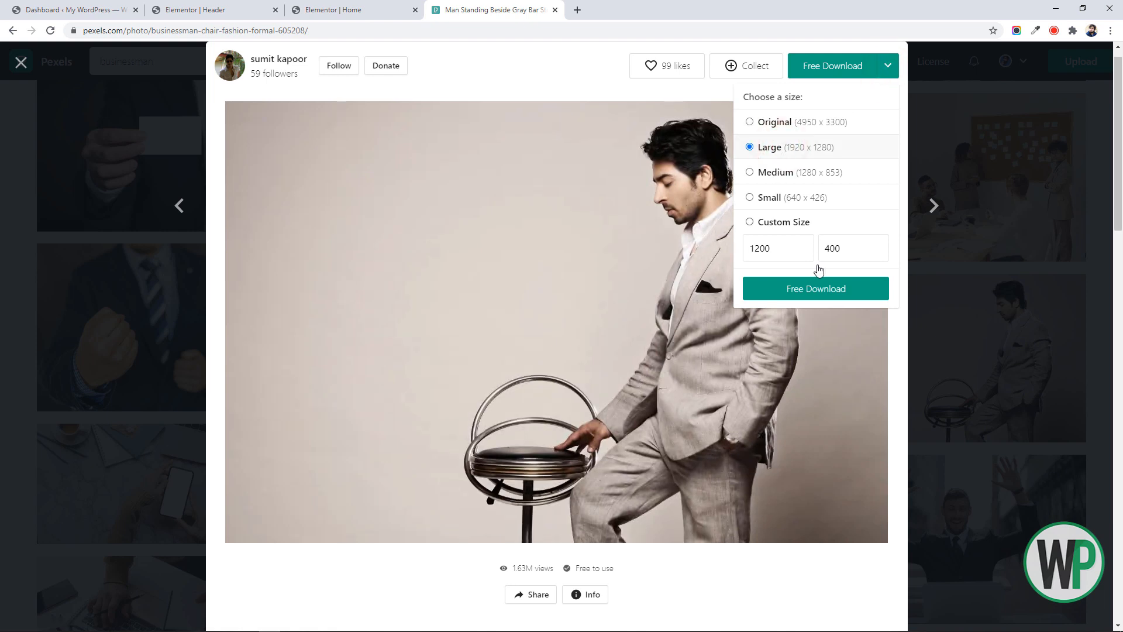
click(816, 288)
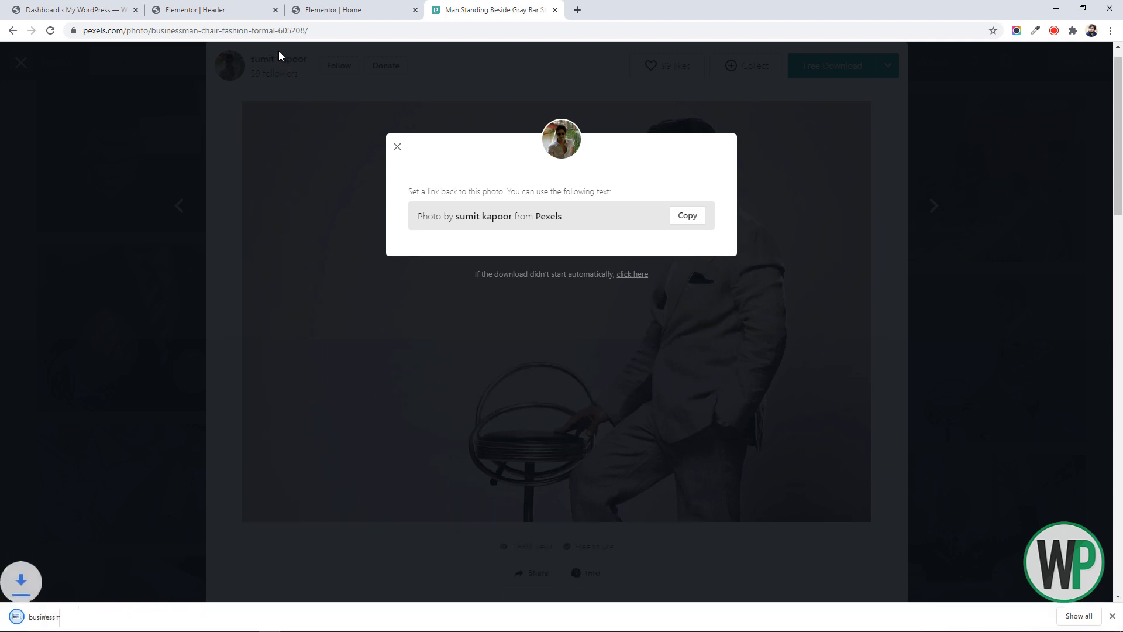
Step: Return to the Home page editor, give the empty section a Classic background, and open the media library for its background image
click(334, 10)
right_click(358, 176)
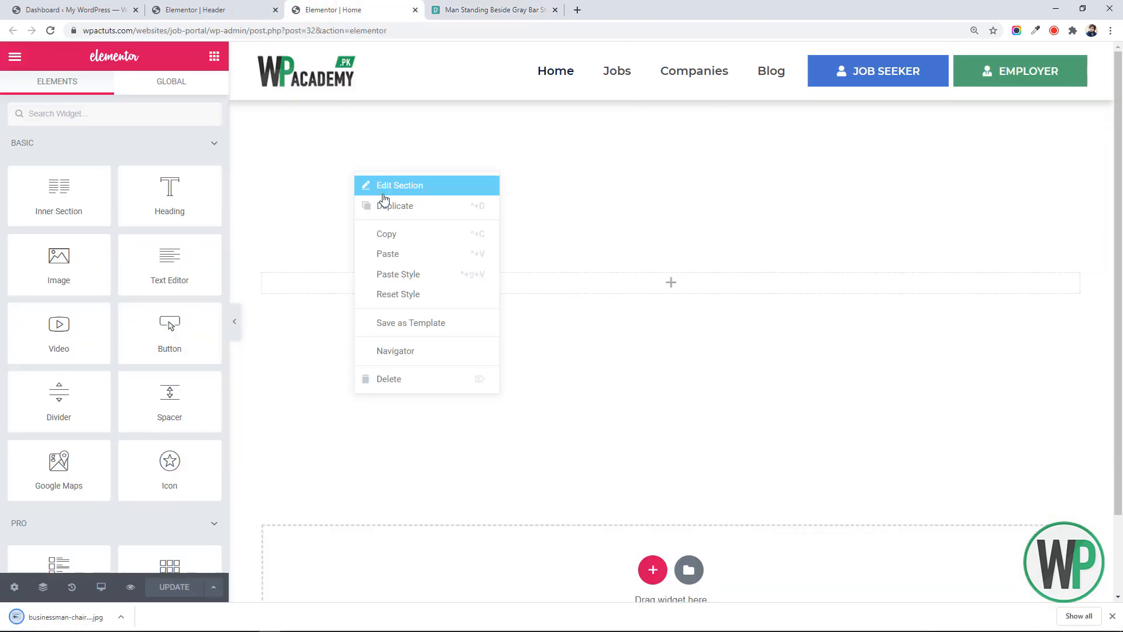
click(377, 184)
click(114, 94)
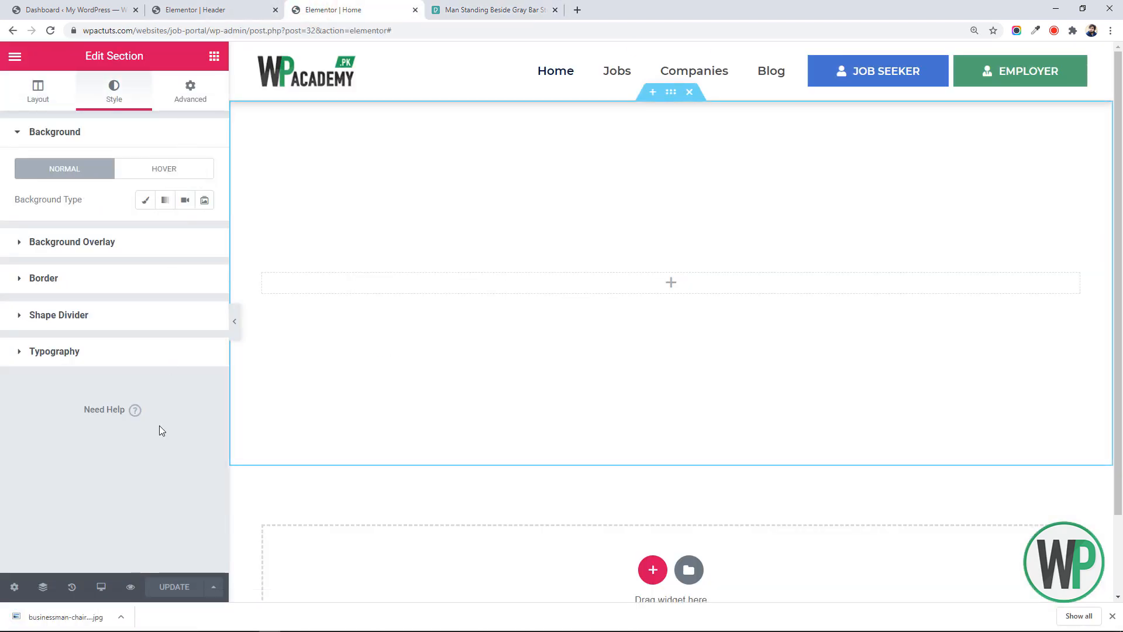
click(121, 616)
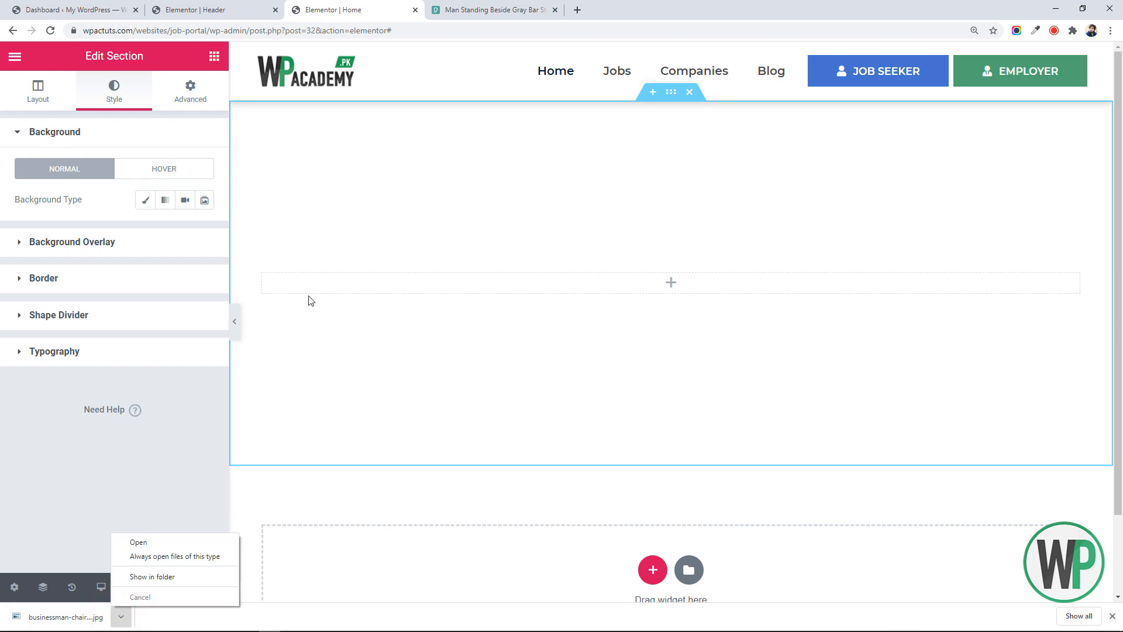
click(147, 200)
click(155, 291)
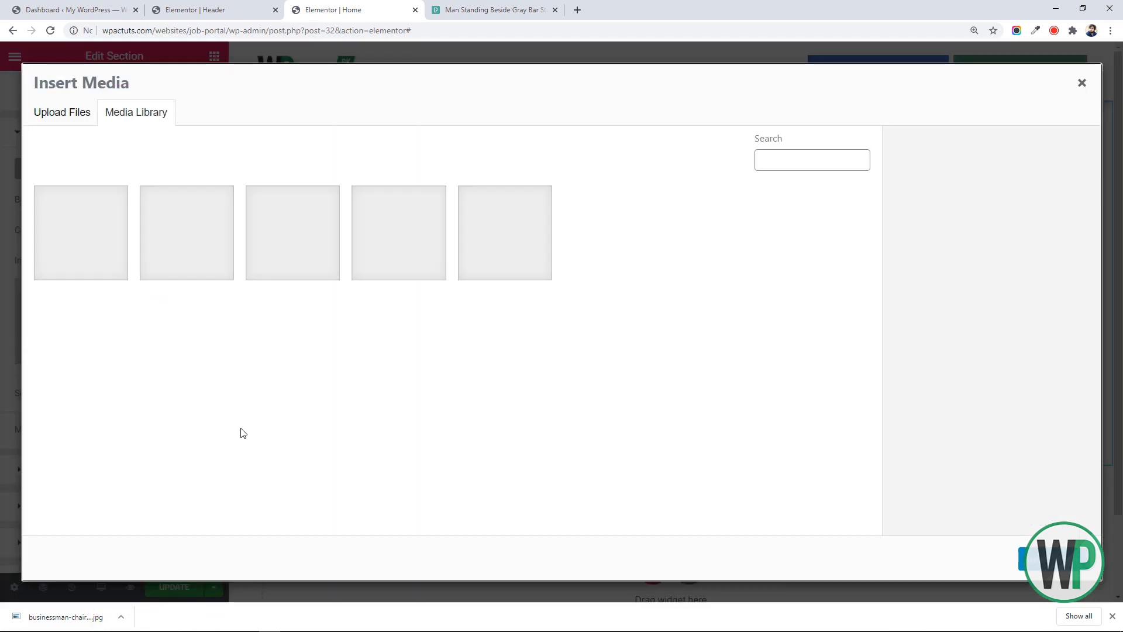
Step: Upload businessman-chair-fashion-formal-605208.jpg from the Downloads folder to the media library and insert it as the section's background image
click(117, 615)
click(138, 573)
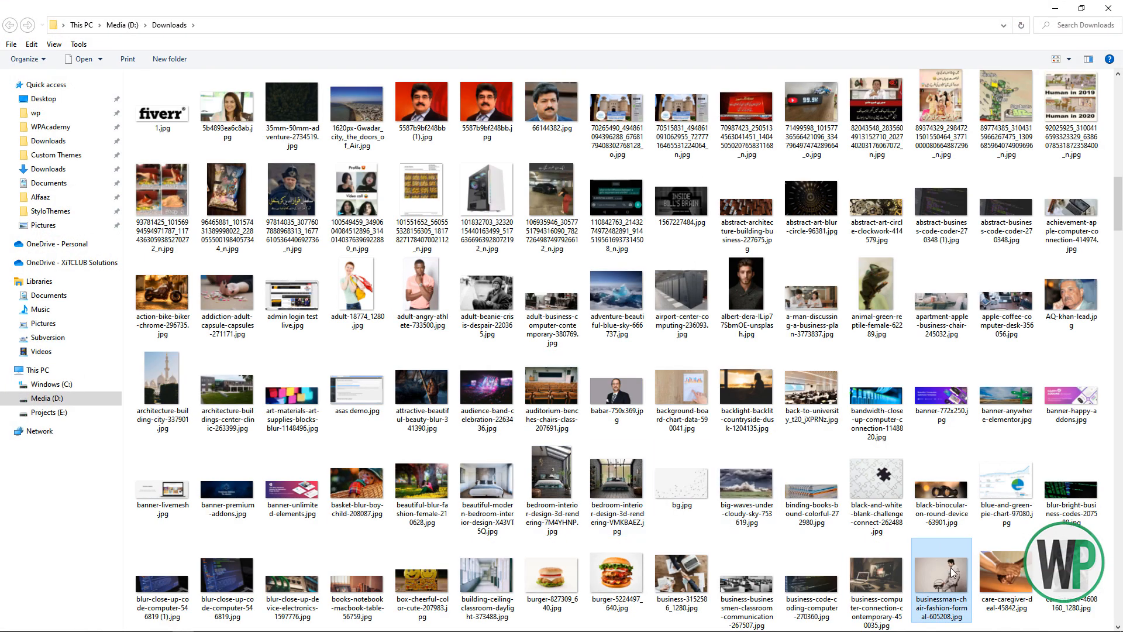
drag(953, 575, 326, 270)
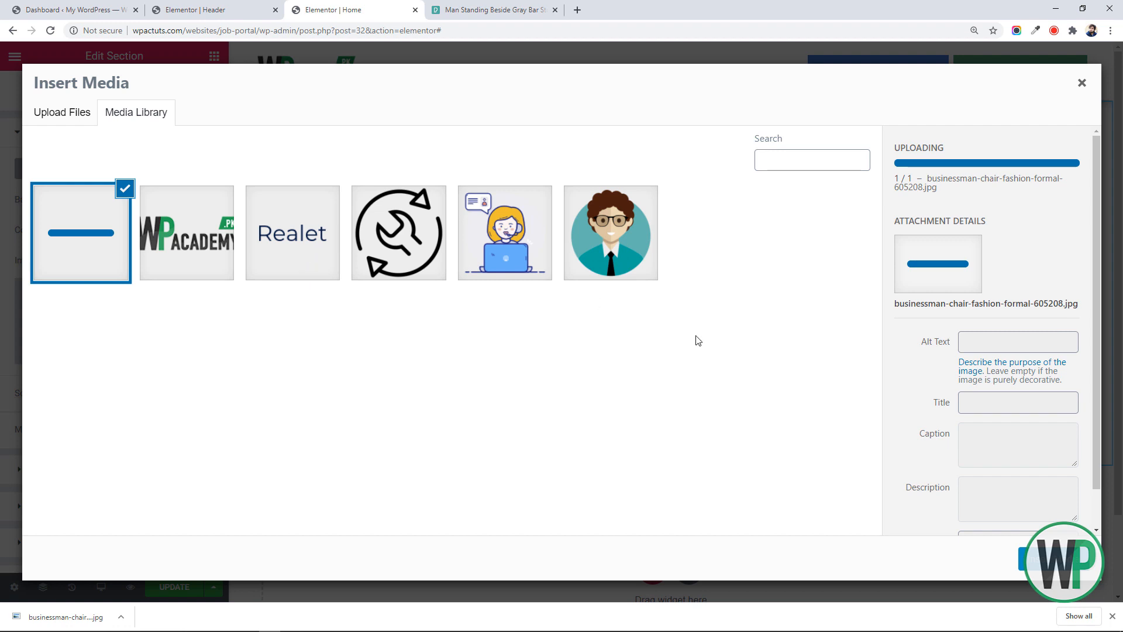
click(1048, 558)
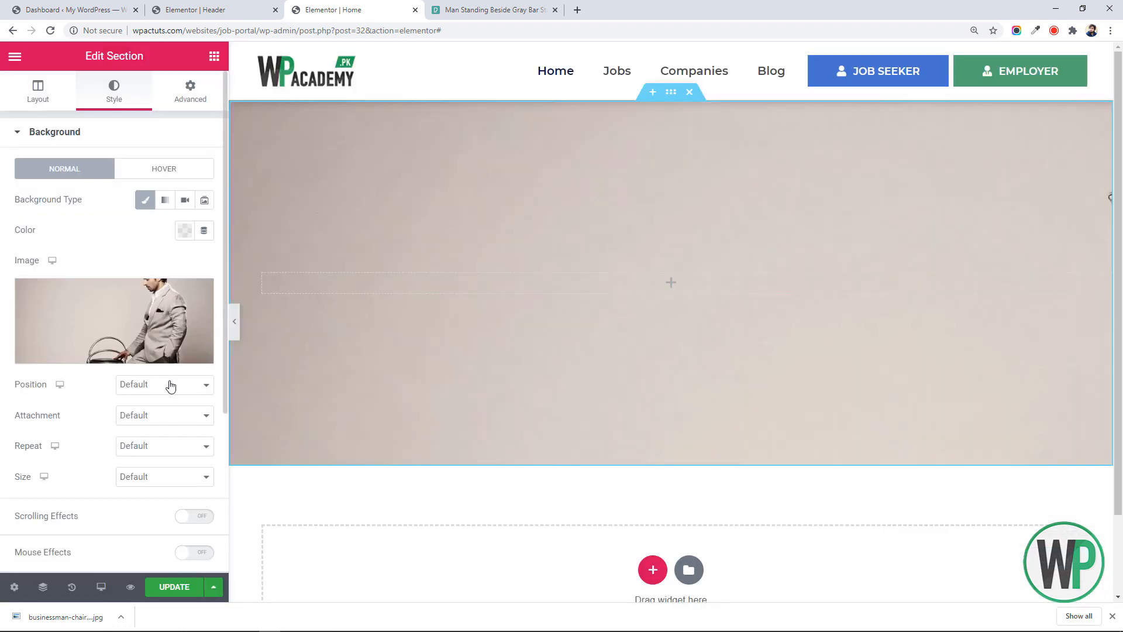
Step: Set the section background image's position to Top Right and open its size options
click(170, 385)
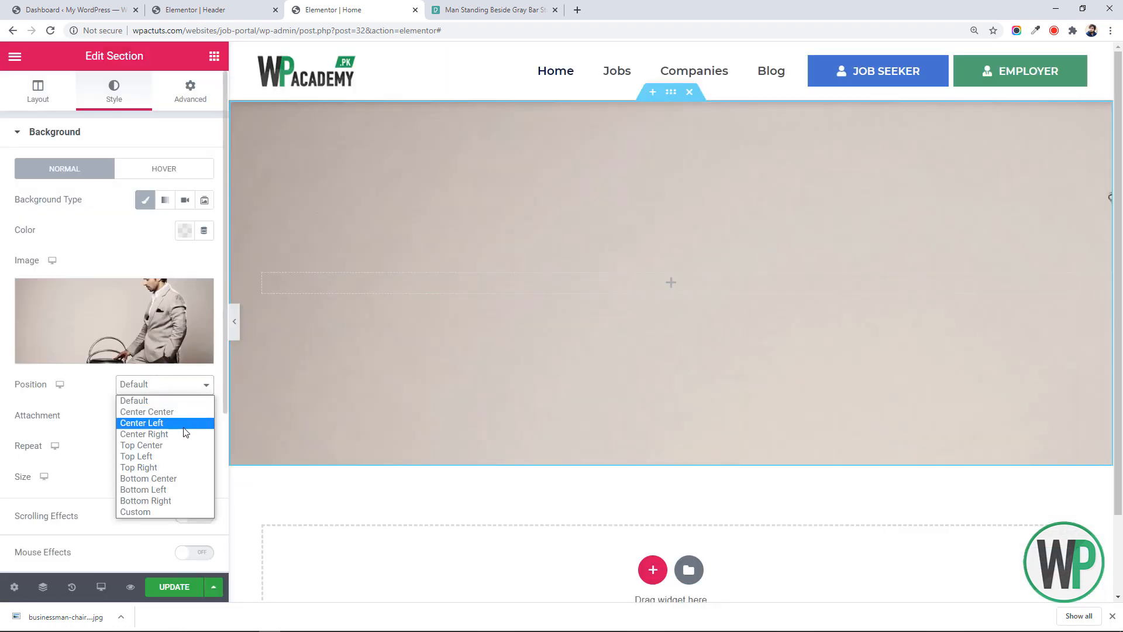
click(182, 466)
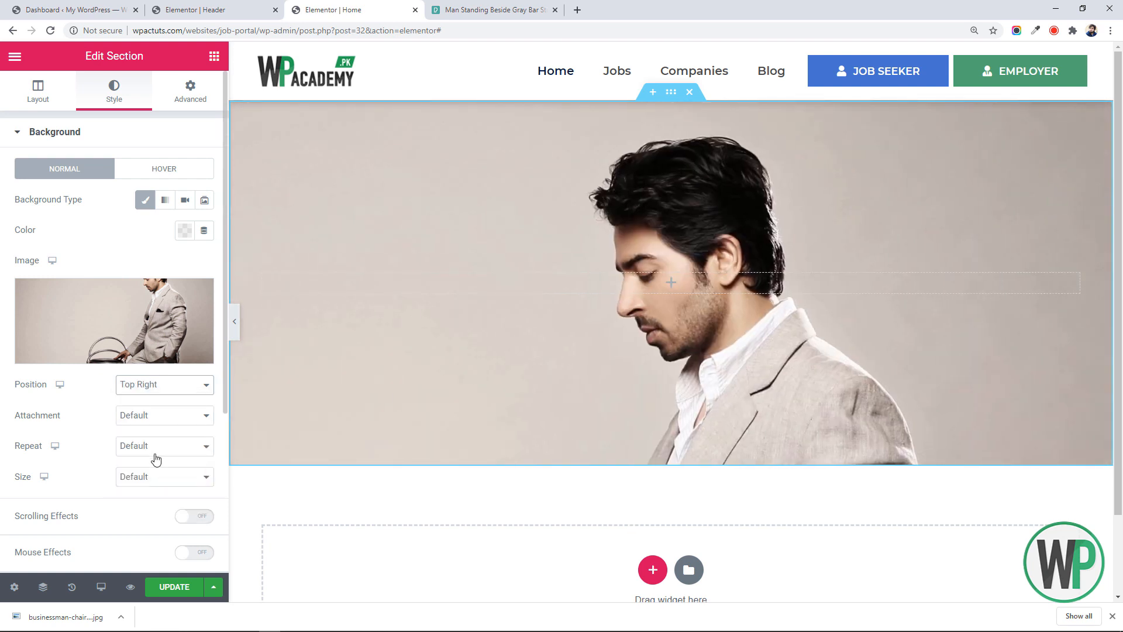
click(161, 481)
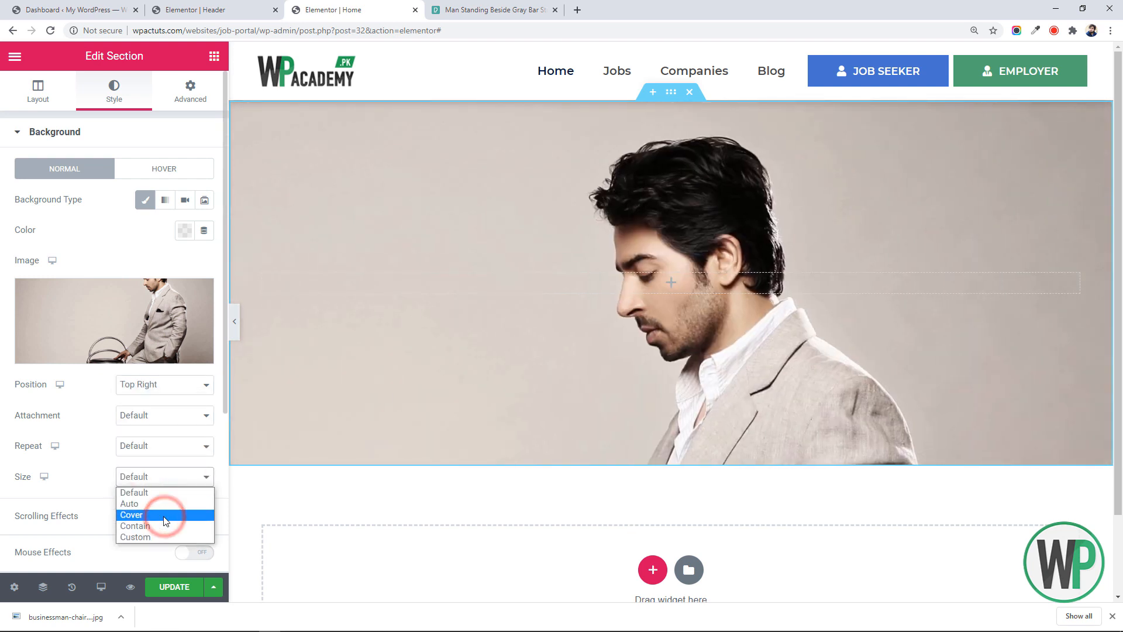
Step: Set the section's background image size to Cover and its repeat to No-repeat
click(165, 516)
click(170, 447)
click(177, 423)
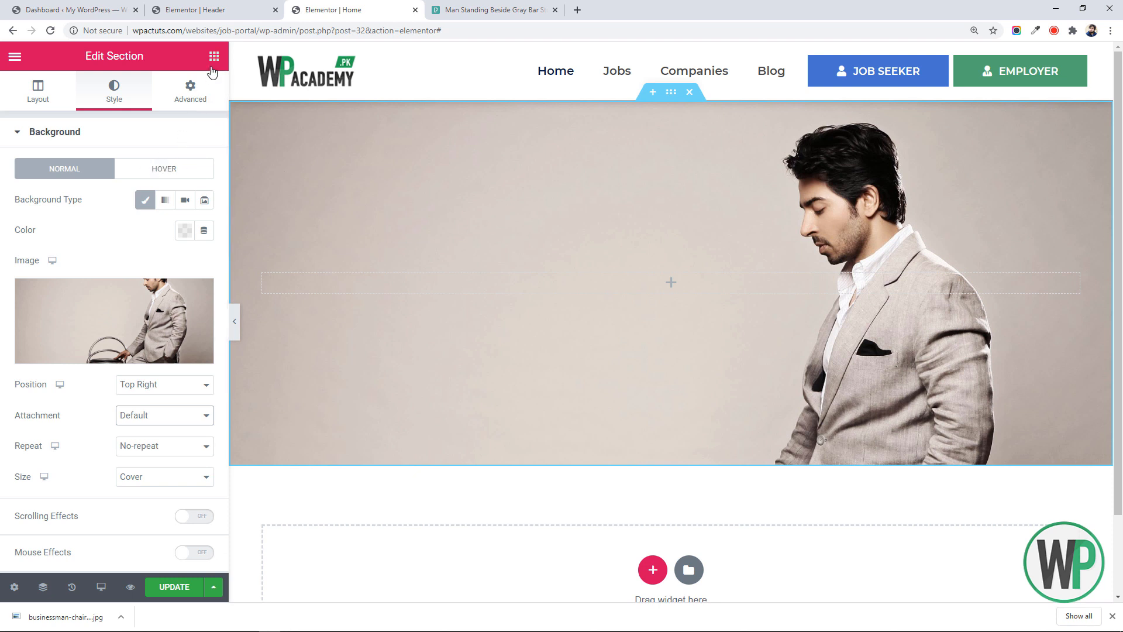
Step: Add a second column to the hero section and set the first column's width to 60%
right_click(258, 282)
click(312, 338)
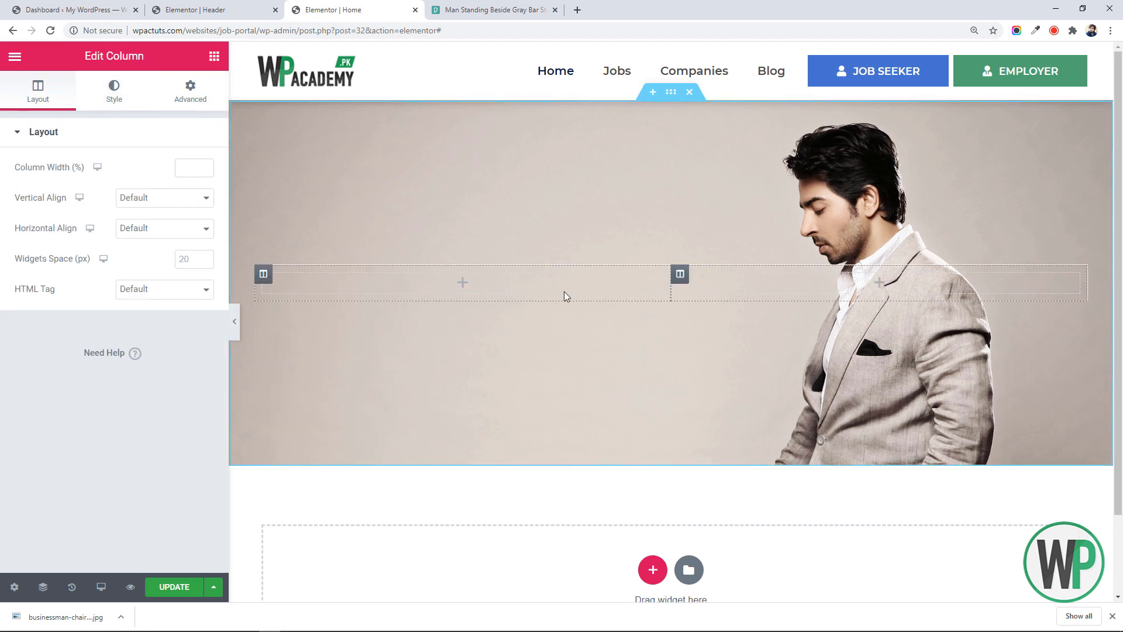
click(188, 170)
text(60)
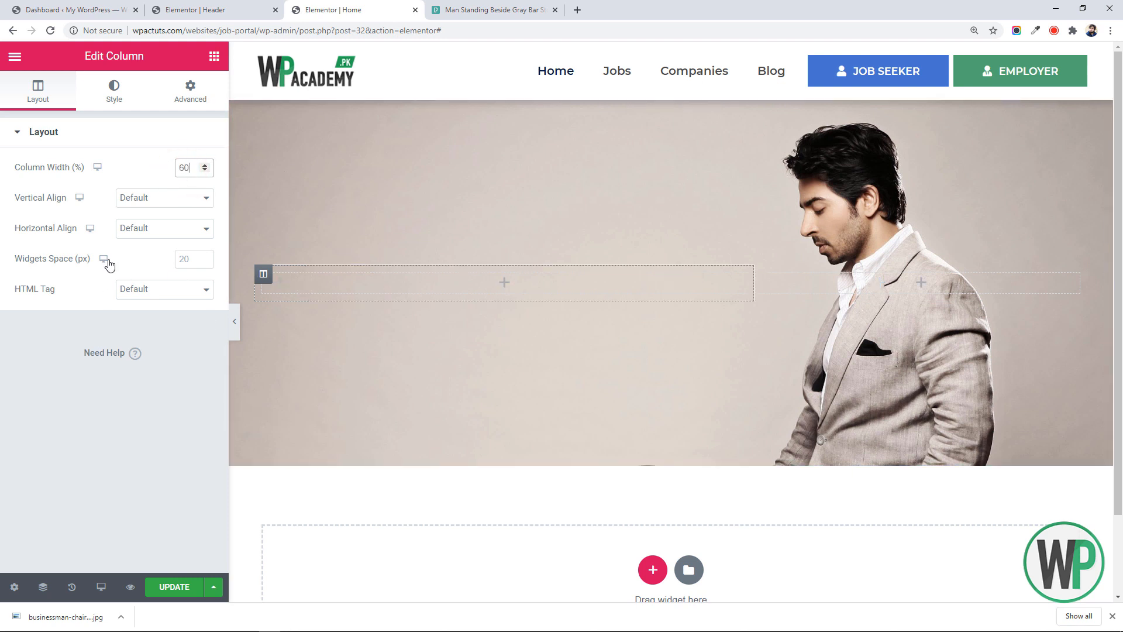
Step: Add an Inner Section to the 60% wide column of the hero section
click(208, 63)
drag(161, 202, 204, 263)
drag(87, 192, 293, 301)
Step: Set the inner section's margins to 0 and delete one of its two columns
click(190, 94)
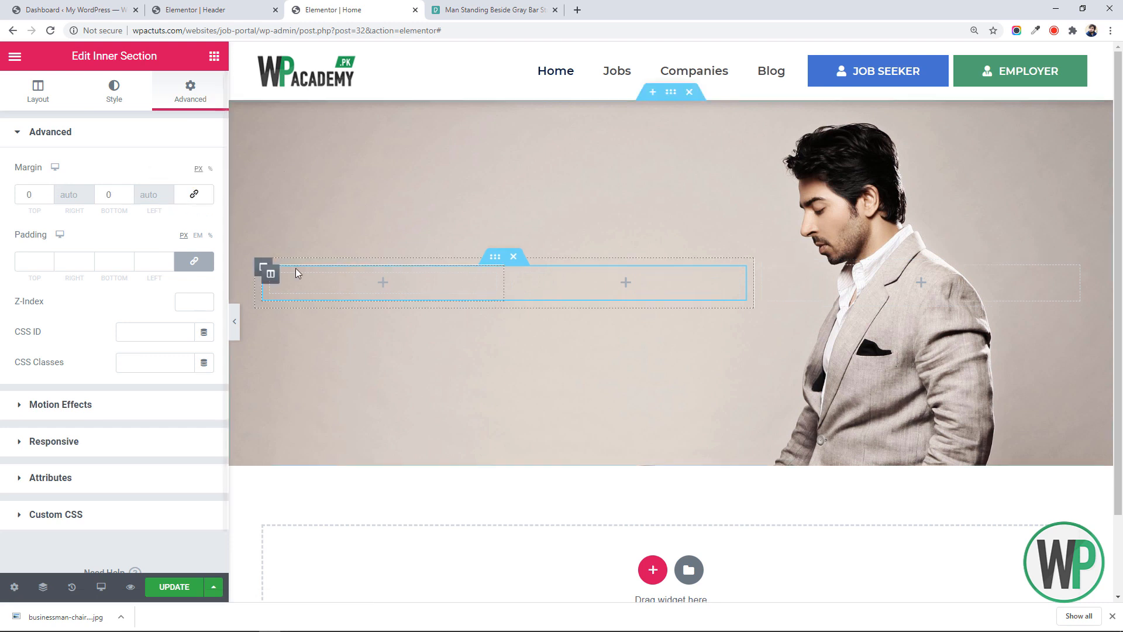
right_click(275, 273)
click(328, 479)
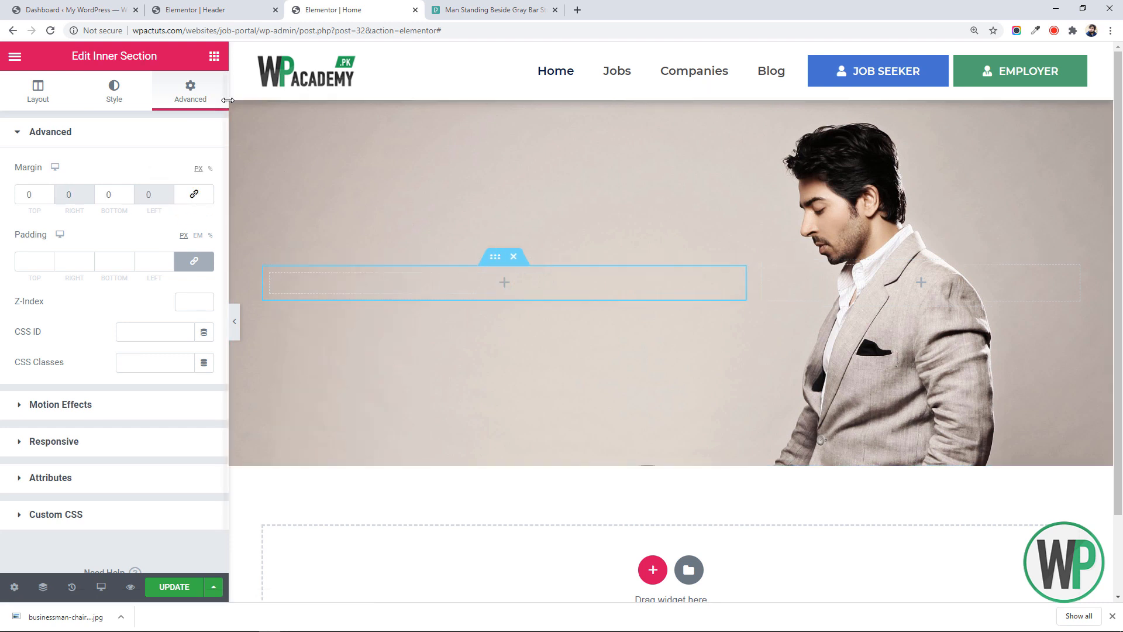
Step: Add a Heading widget to the inner section with the title "Easiest way to find a job you Love"
click(214, 59)
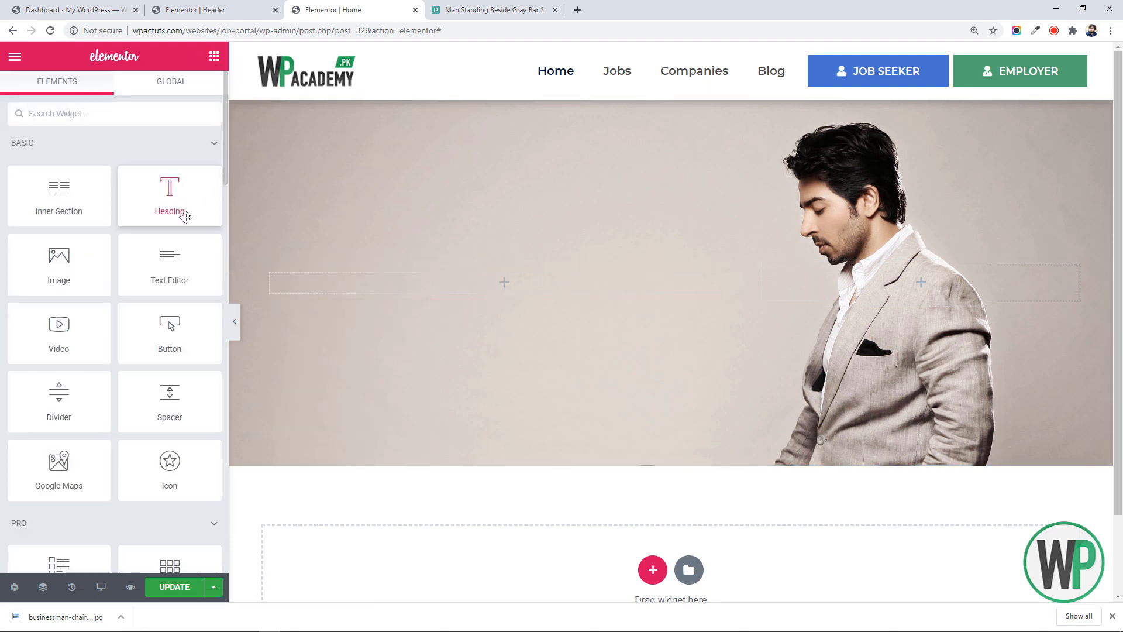
drag(186, 218, 2, 190)
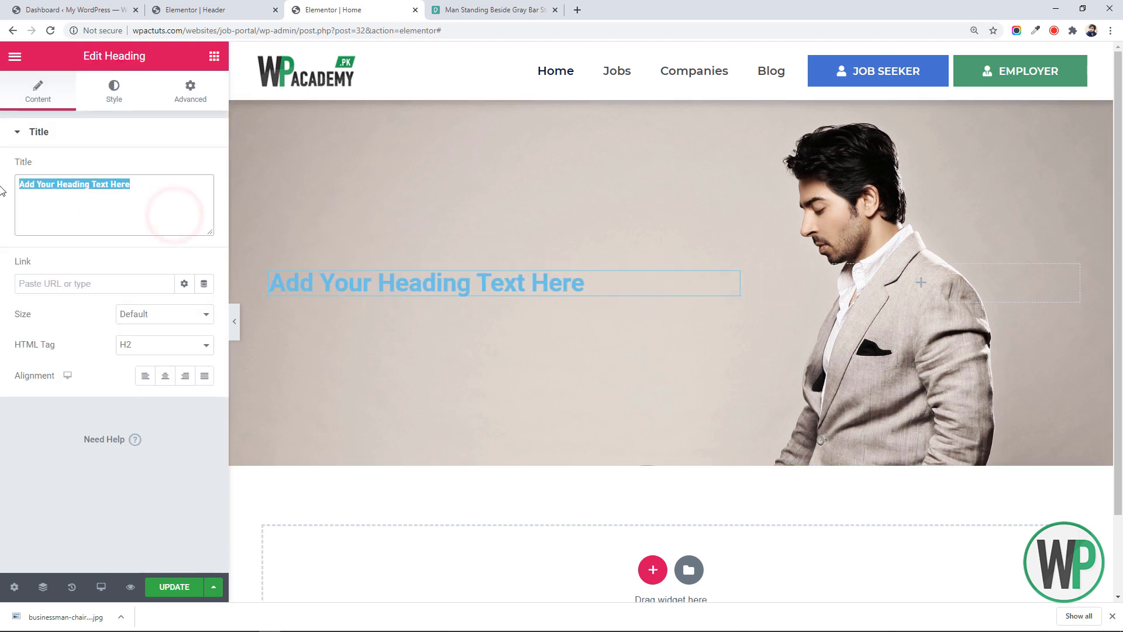
text(Easiest way to find a job you Love)
Step: Set the heading's text color to dark grey #323232
click(116, 94)
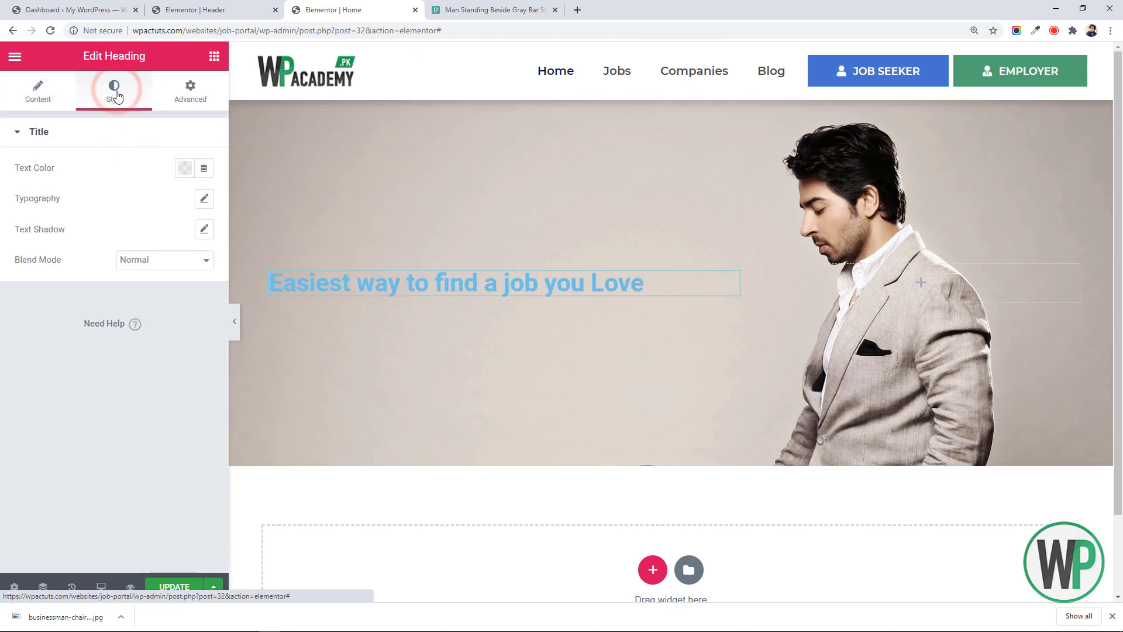
click(184, 168)
drag(117, 344, 92, 345)
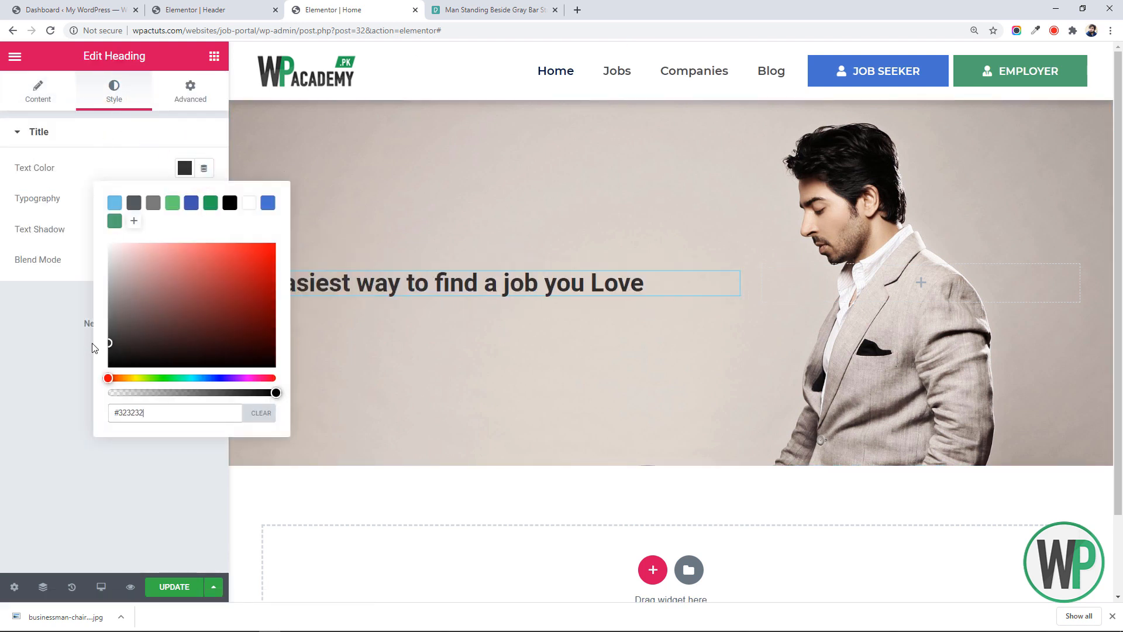
click(30, 355)
Step: Set the heading's font family to Varela Round
click(204, 198)
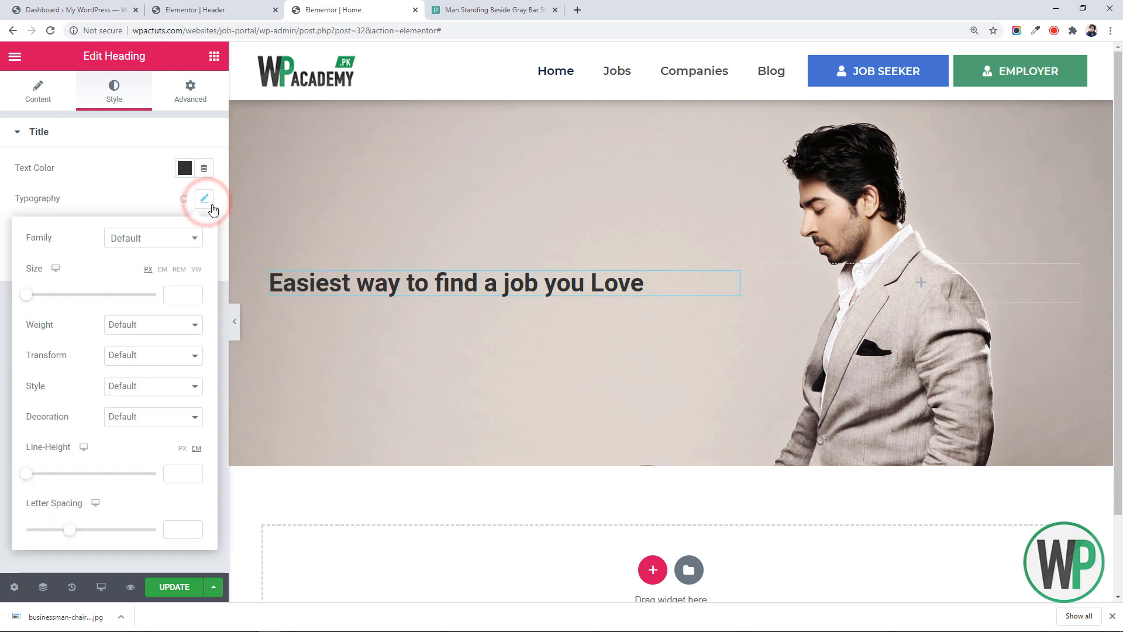
click(175, 238)
text(rou)
click(172, 295)
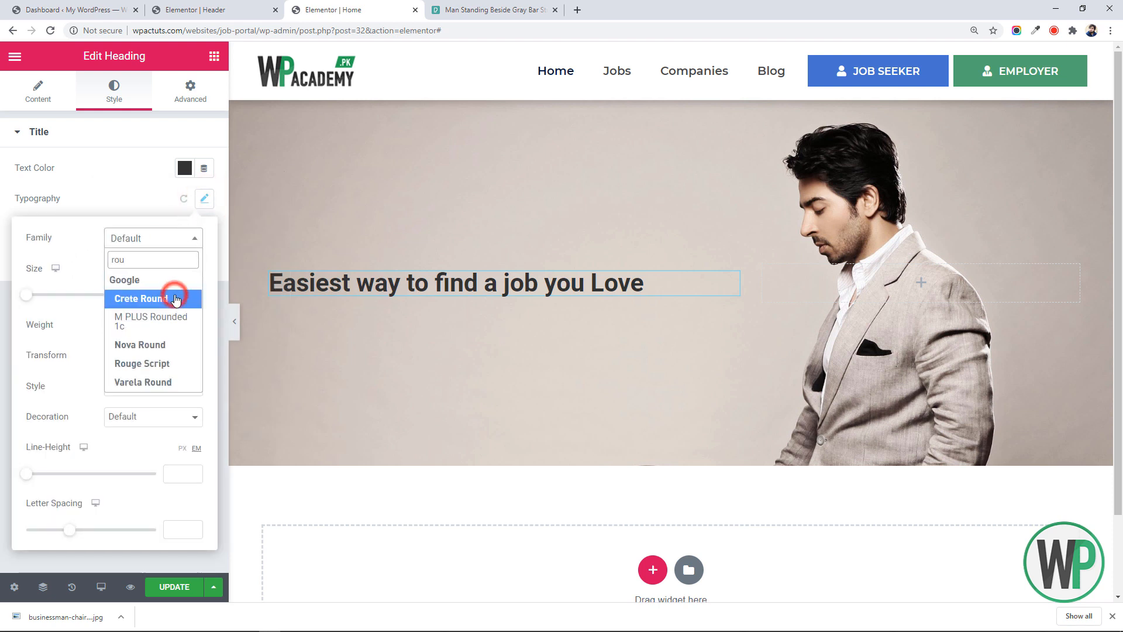
click(172, 238)
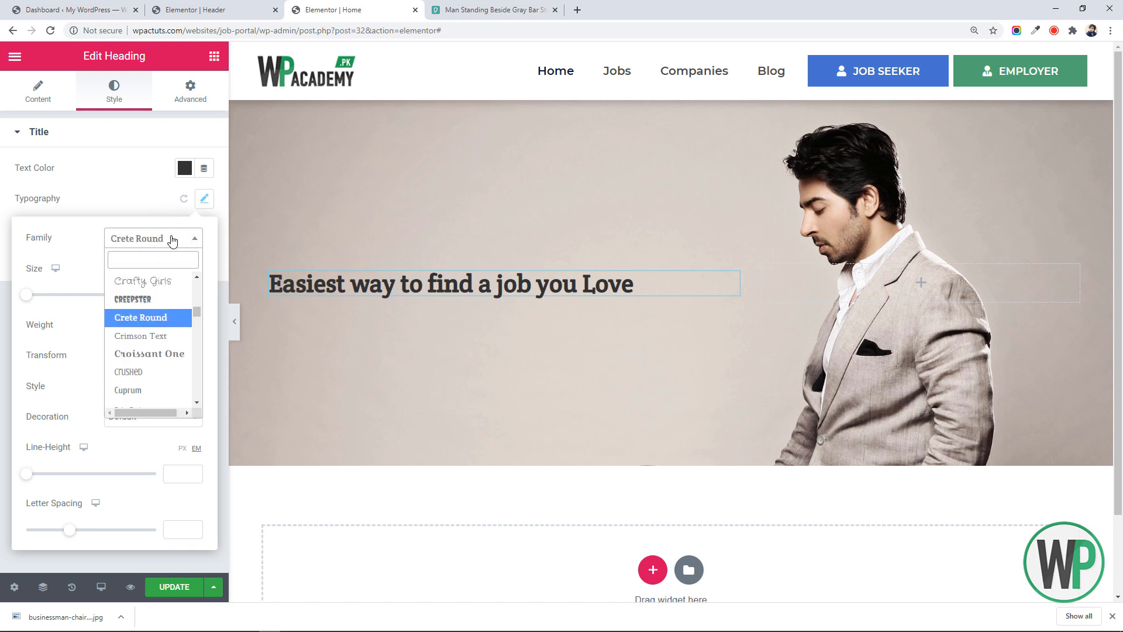
text(roun)
click(165, 363)
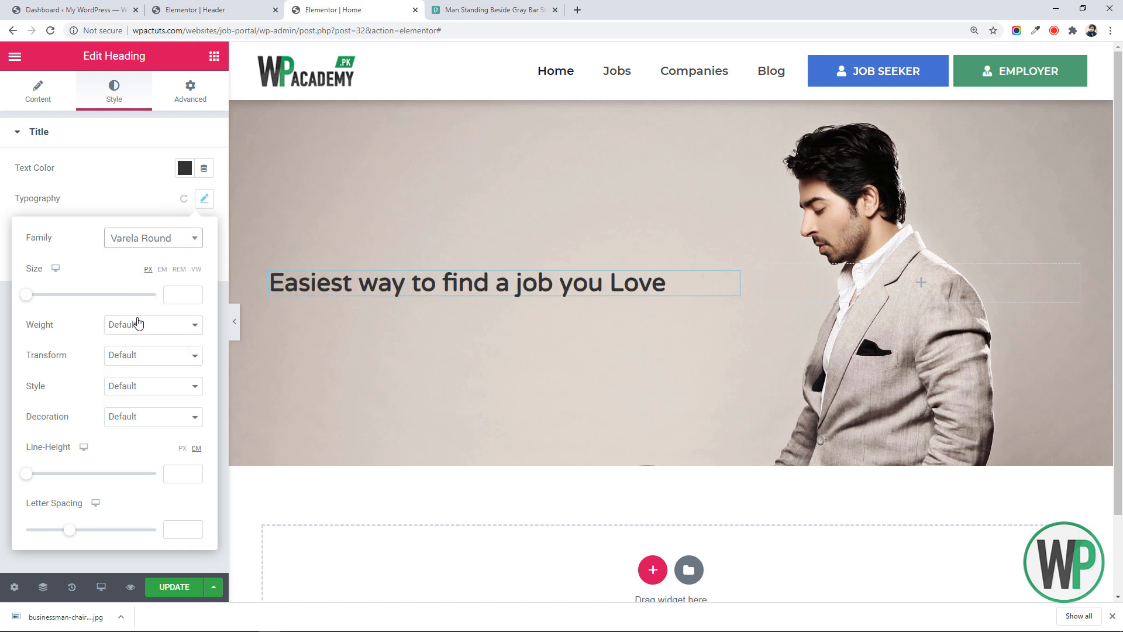
Step: Set the heading's font weight to Bold and its size to 3 em
click(151, 324)
click(151, 464)
click(162, 269)
click(176, 293)
text(3)
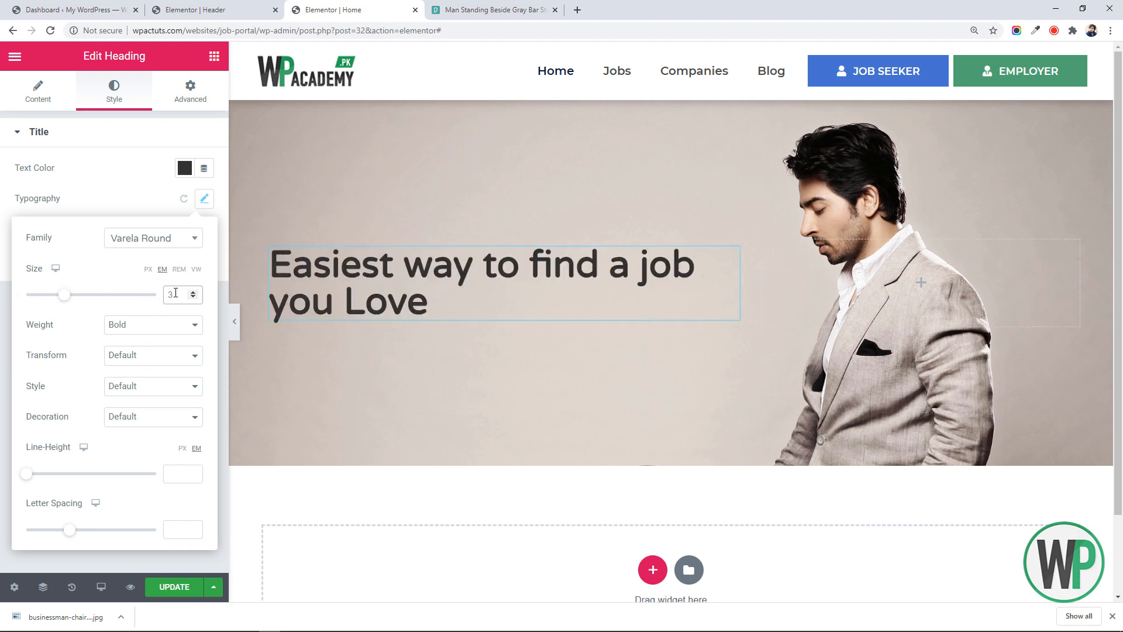
Step: Try font sizes of 4 em and 2 em on the heading, and return it to 3 em
drag(178, 294, 168, 291)
text(4)
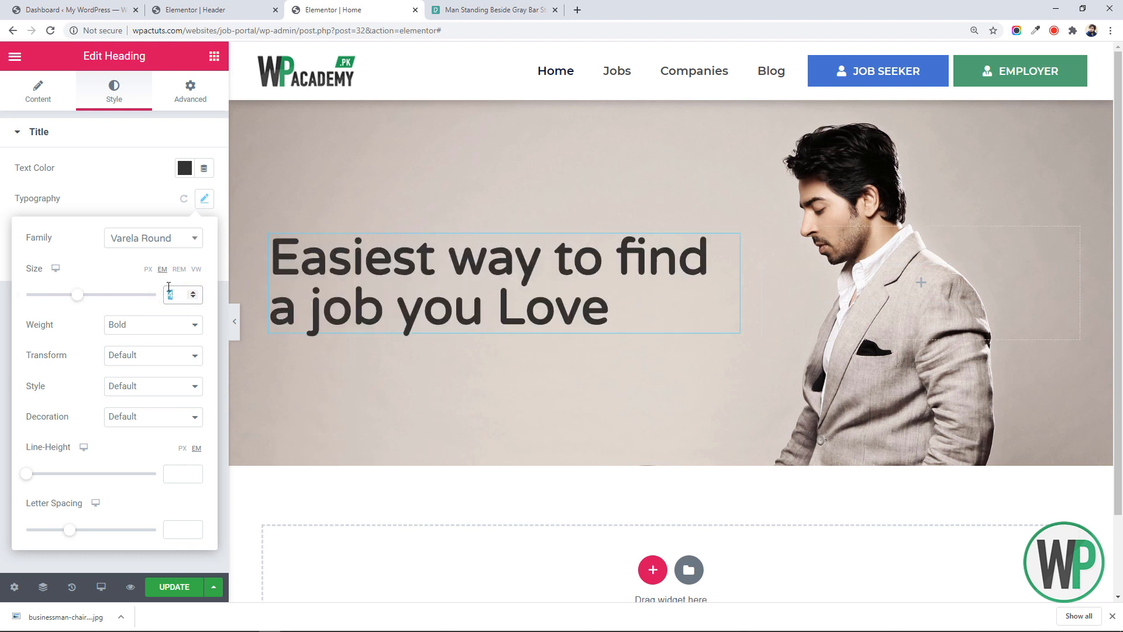
text(3)
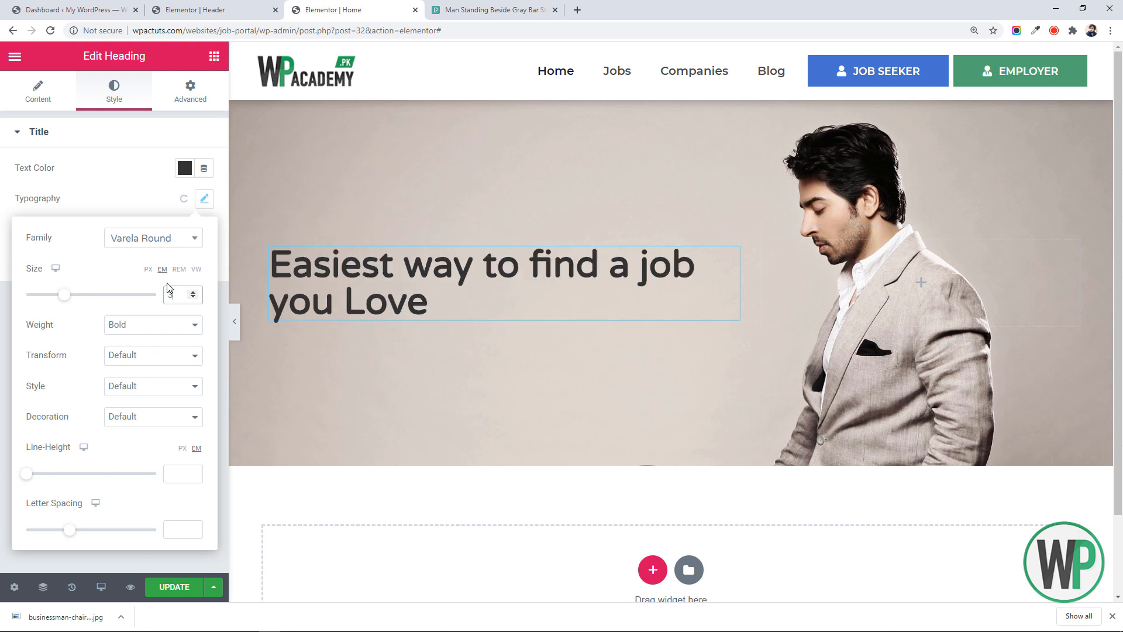
double_click(168, 293)
text(2)
drag(175, 287, 164, 286)
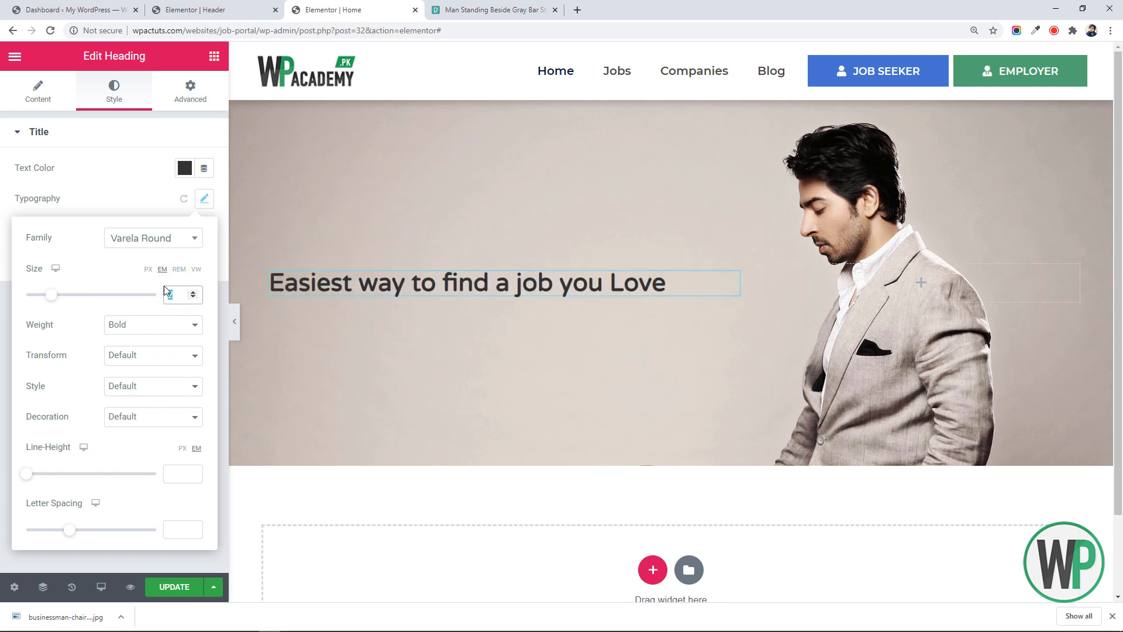
text(3)
Step: Set the heading's line height to 1.2 em
click(179, 474)
text(1.2)
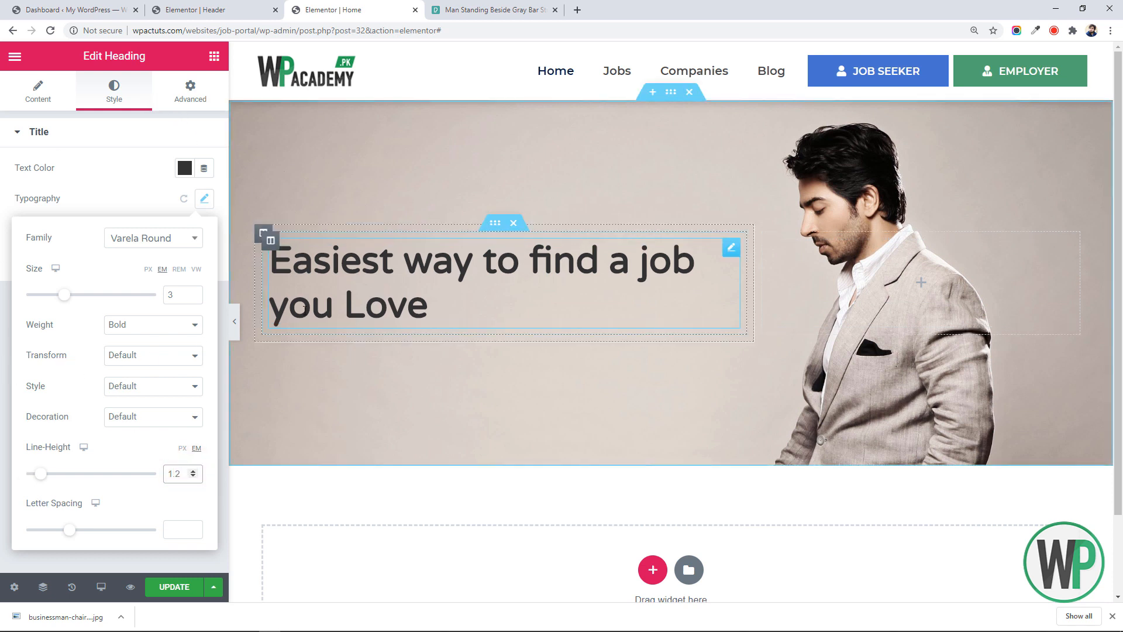
Step: Insert a comma after "job" in the heading title and wrap the word "Love" in a <span> tag
click(275, 245)
click(114, 185)
text(, you Love)
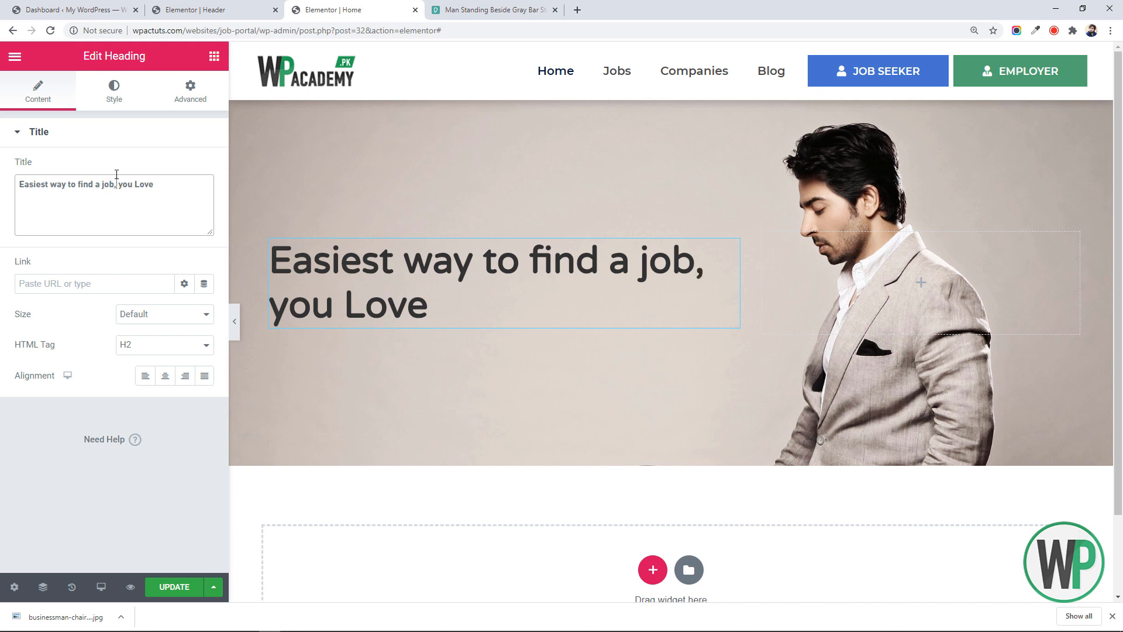
double_click(155, 184)
click(135, 184)
text(<span>Love</span>)
Step: Assign the CSS class home-featured-heading to the heading
click(190, 92)
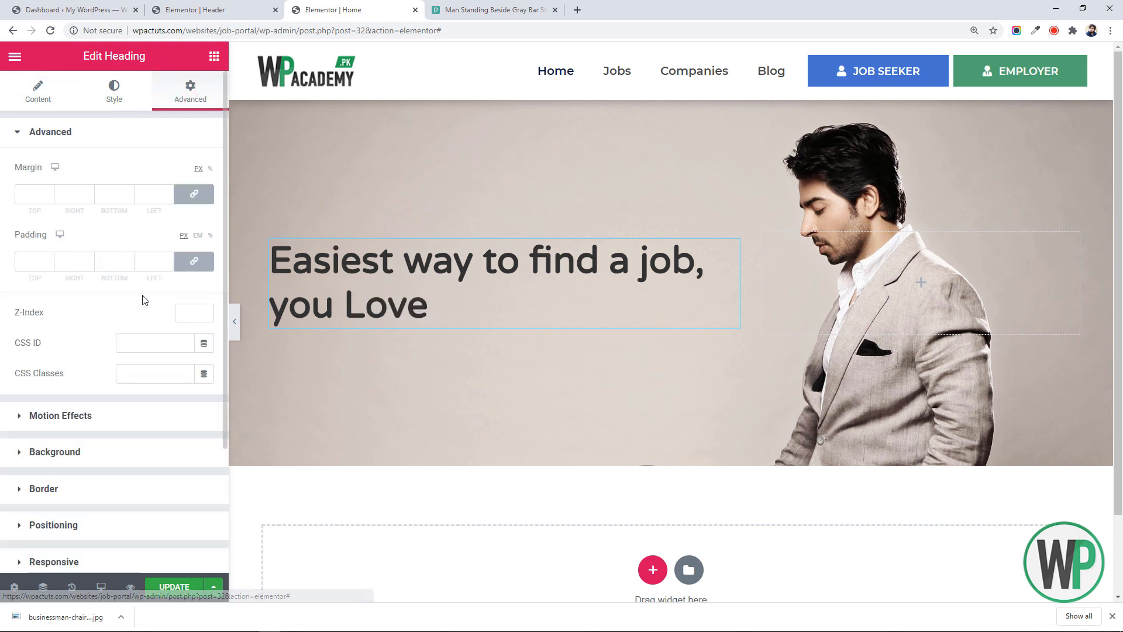
click(156, 375)
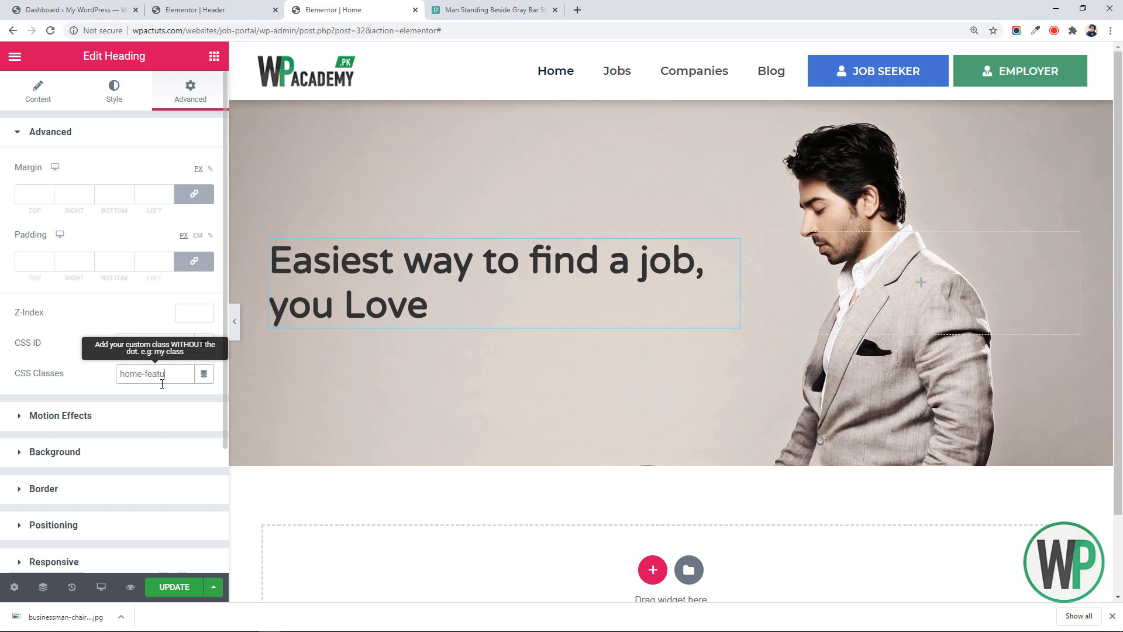
text(heading)
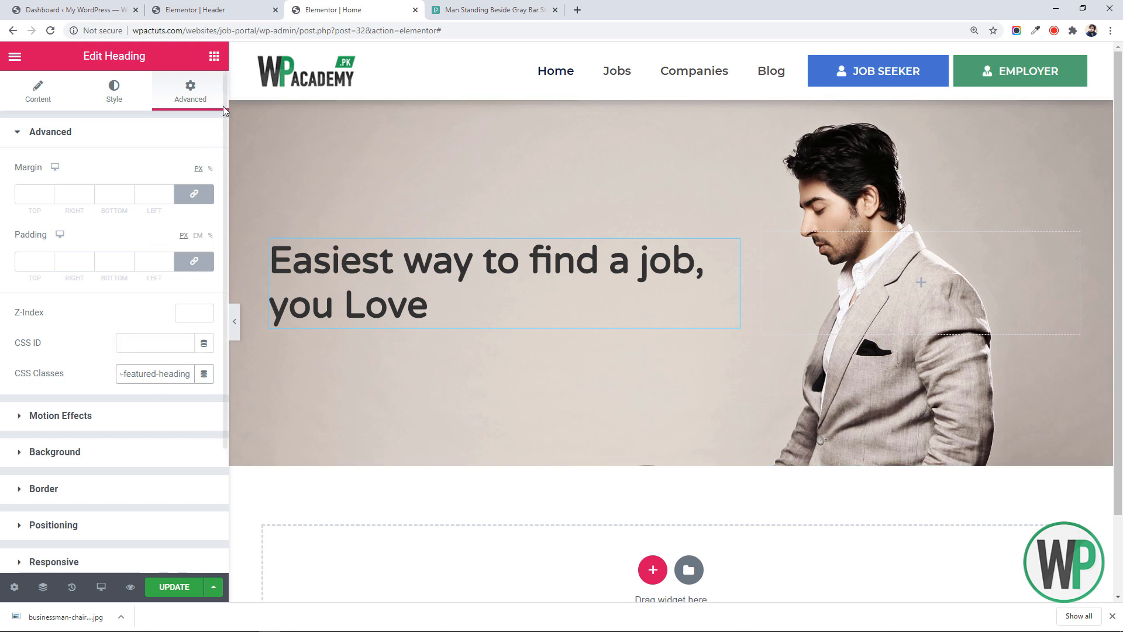
Step: Add a second Heading widget below the first one with the title "5,000+ Jobs Available"
click(216, 58)
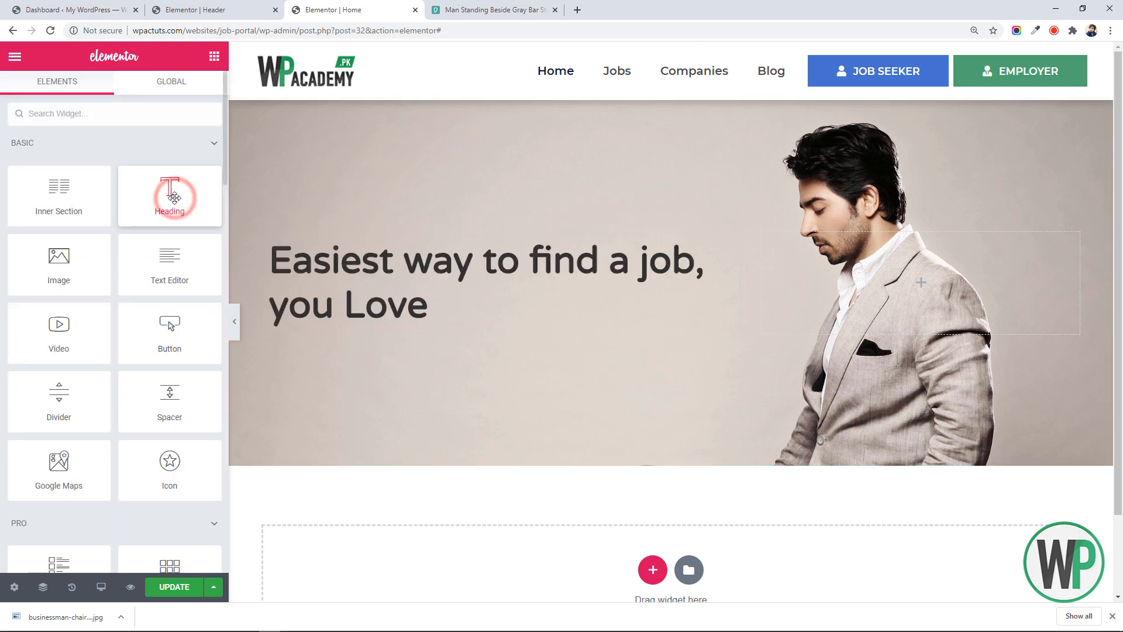
drag(169, 197, 337, 322)
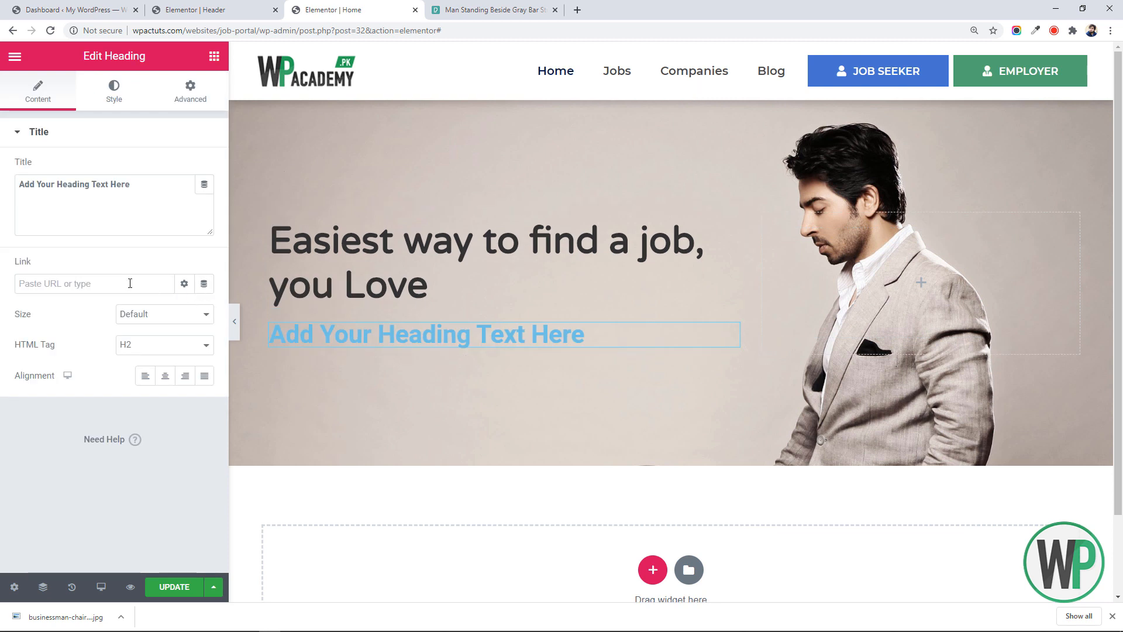
drag(136, 200, 2, 187)
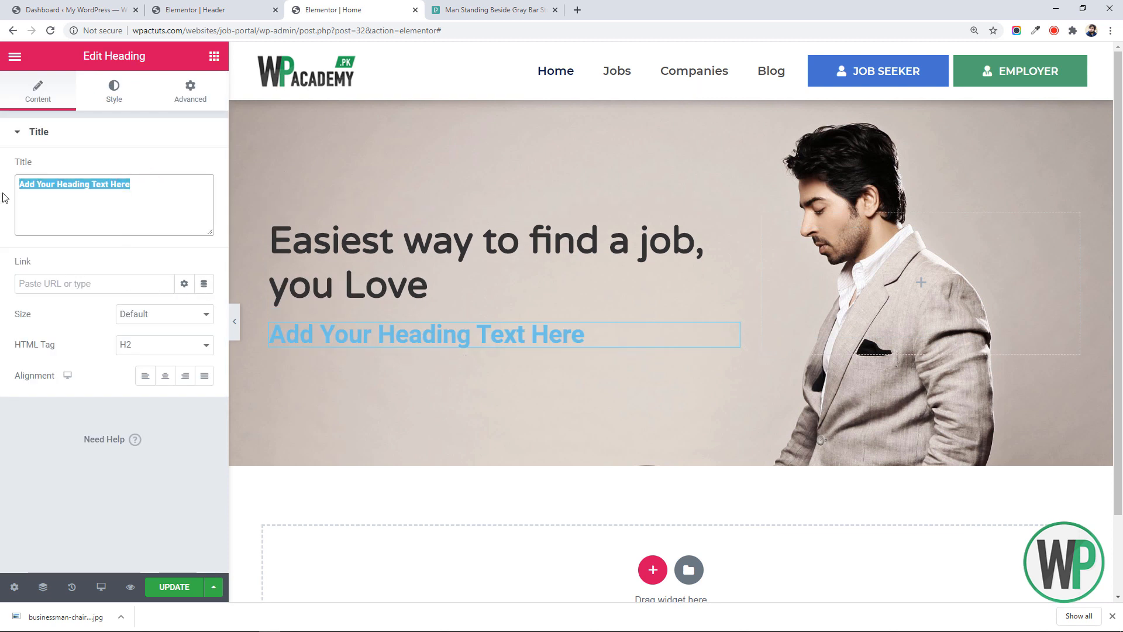
text(5)
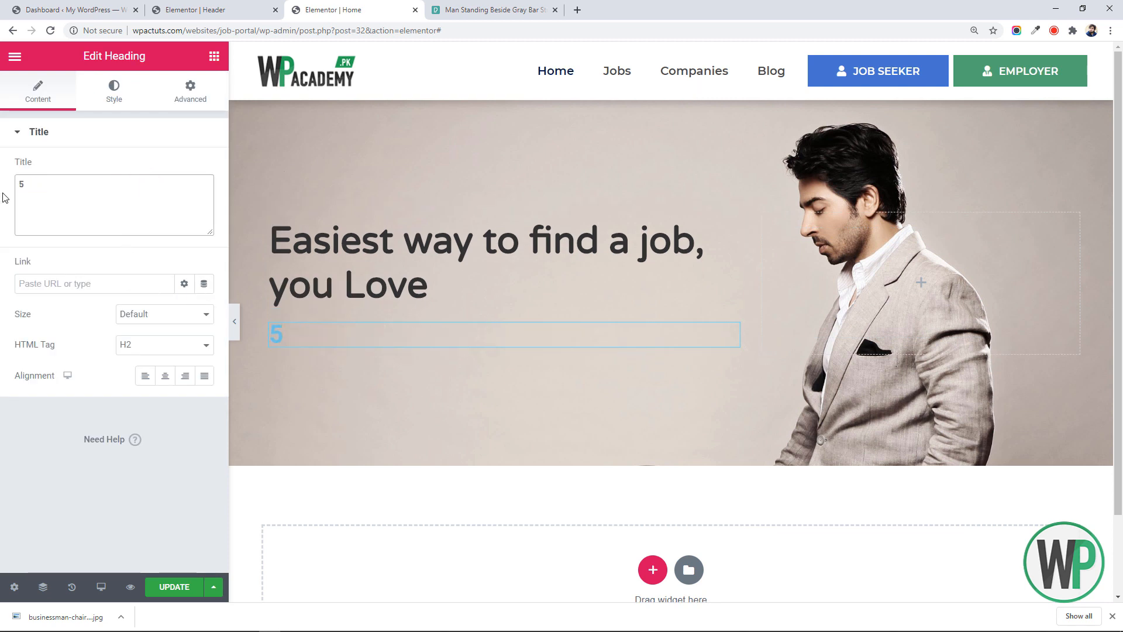
text(,000+ Jobs Avai)
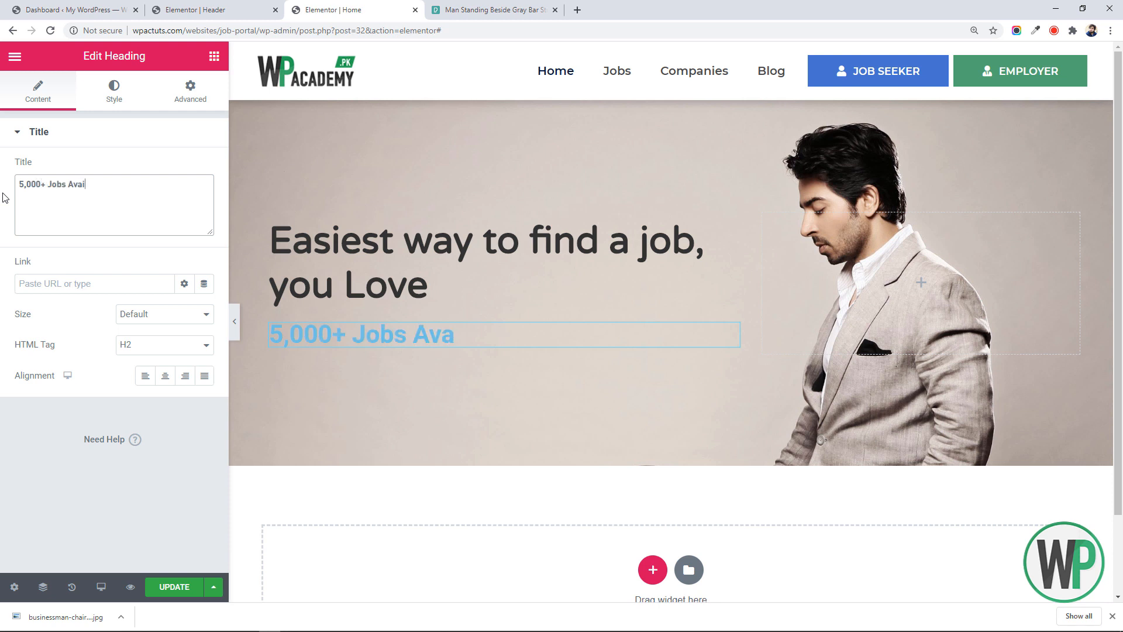
text(lable)
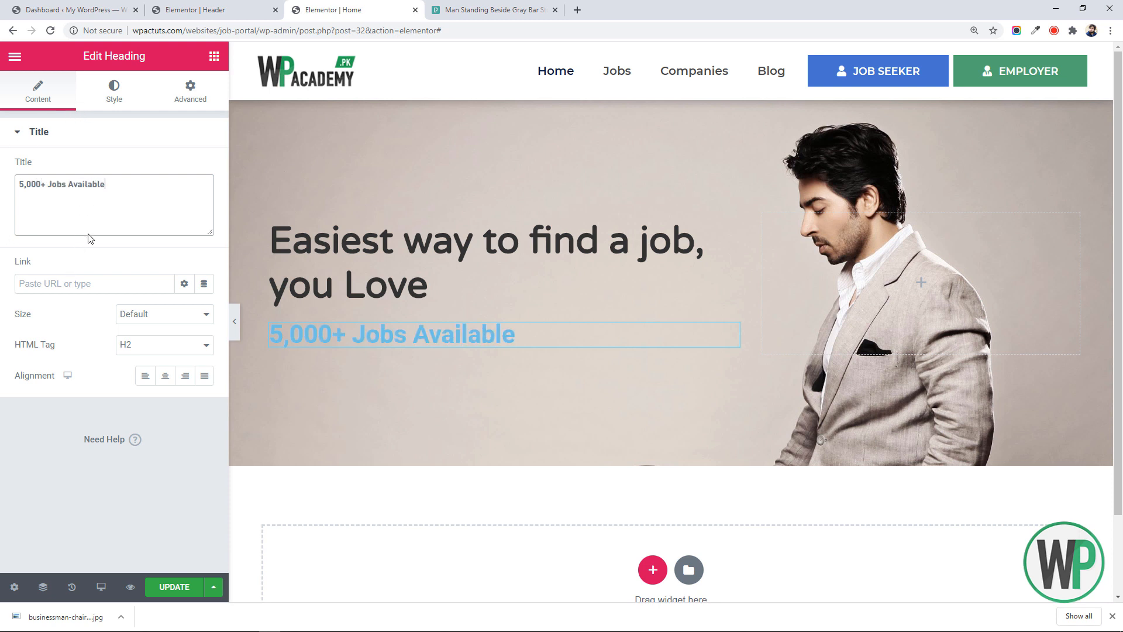
Step: Set the font family of the "5,000+ Jobs Available" heading to Roboto Condensed
click(120, 101)
click(204, 198)
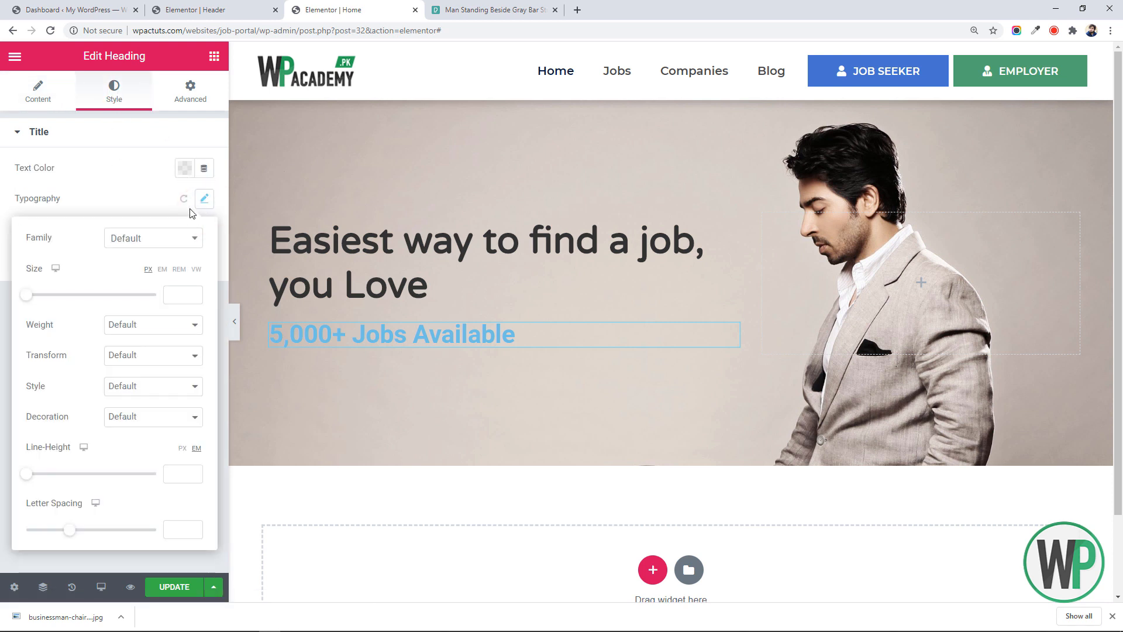
click(163, 237)
text(rob)
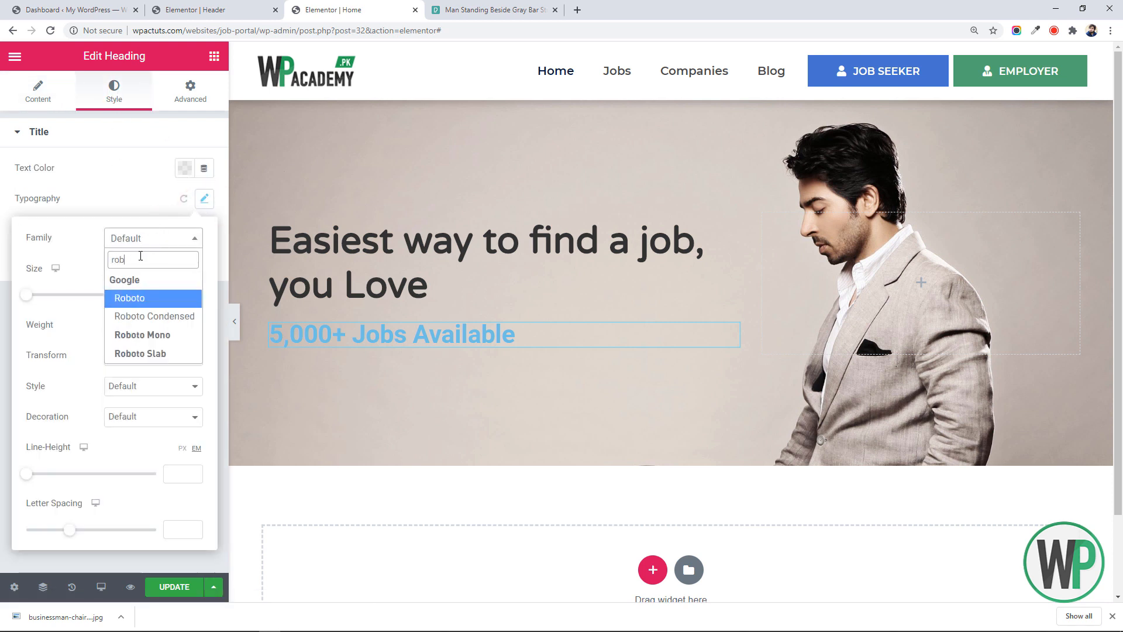
click(160, 316)
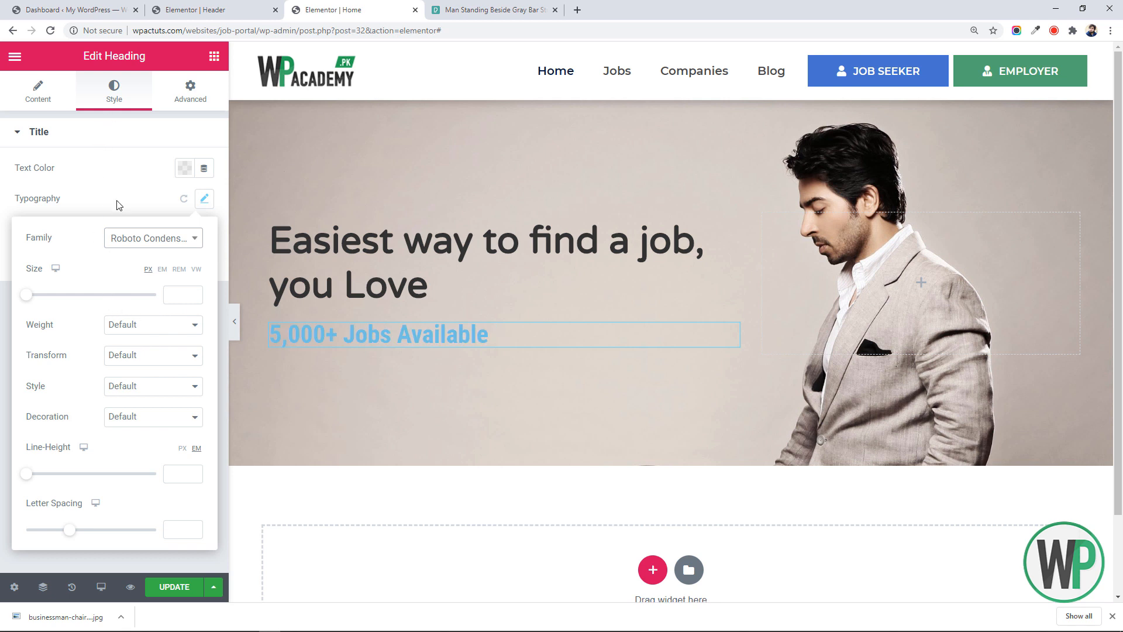
Step: Try dark grey #525252 and white as the text color of the "5,000+ Jobs Available" heading
click(185, 168)
mouse_move(141, 266)
mouse_down()
mouse_move(80, 344)
mouse_move(33, 238)
mouse_move(9, 384)
mouse_move(8, 327)
mouse_up()
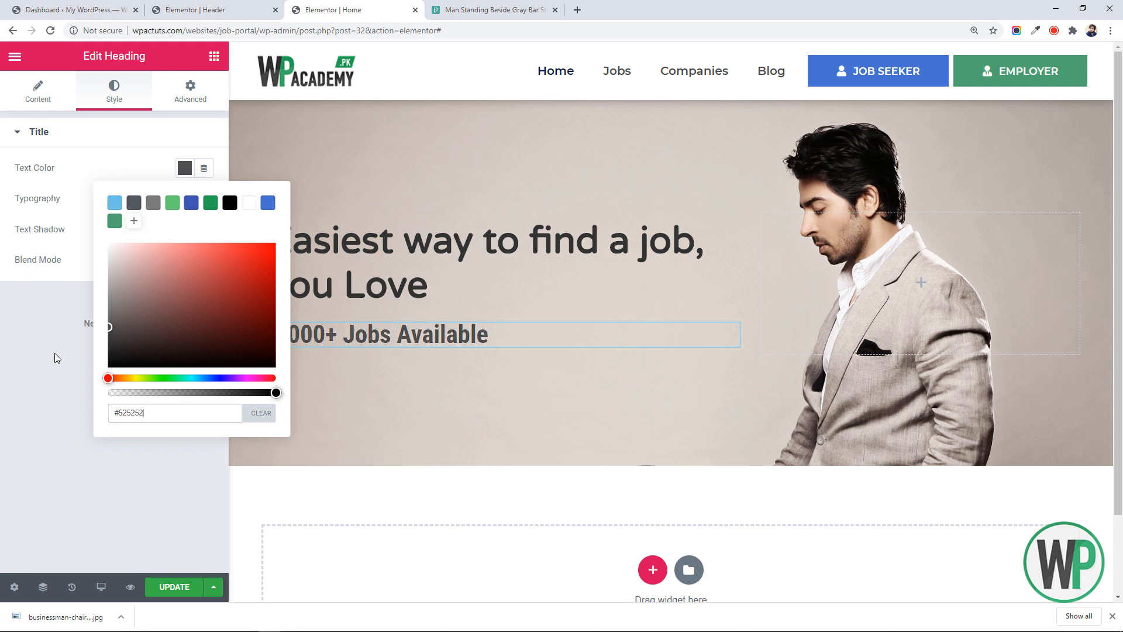
drag(111, 377, 123, 378)
mouse_move(169, 286)
mouse_down()
mouse_move(181, 268)
mouse_move(230, 262)
mouse_move(69, 366)
mouse_move(6, 225)
mouse_up()
click(80, 269)
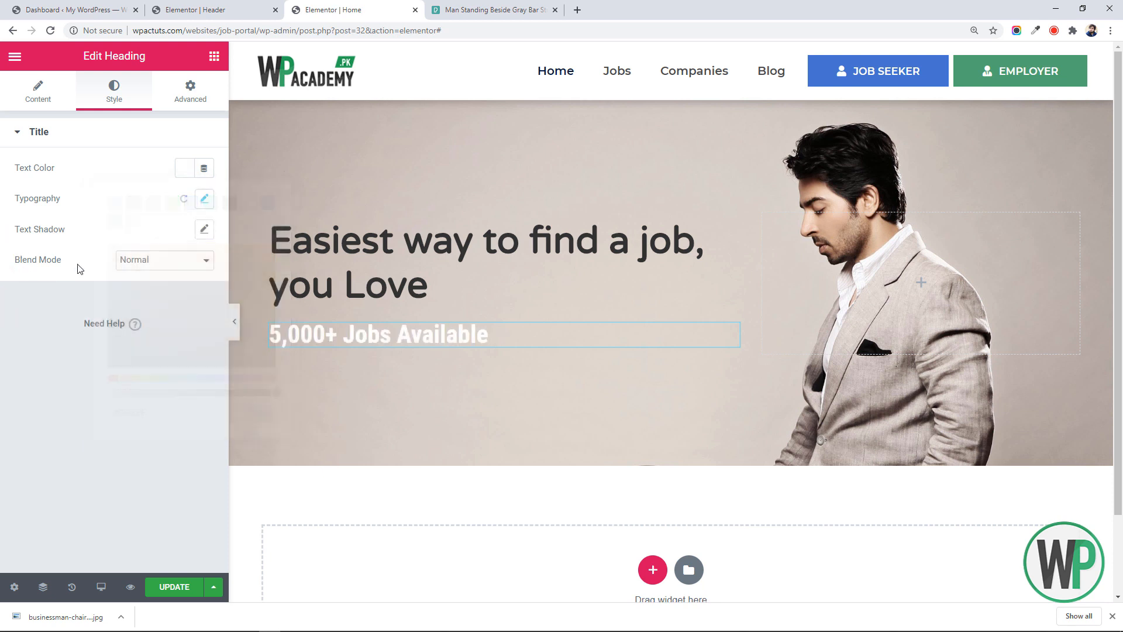
Step: Set the "5,000+ Jobs Available" heading's size to 1.7 em and its text transform to Capitalize
click(204, 199)
click(193, 298)
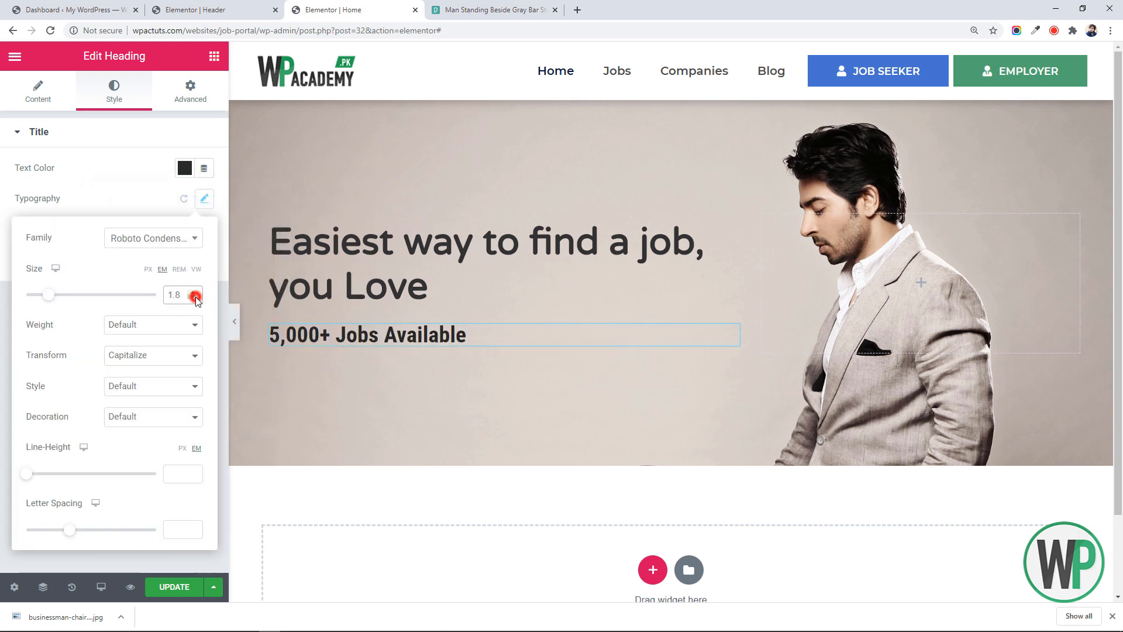
click(193, 298)
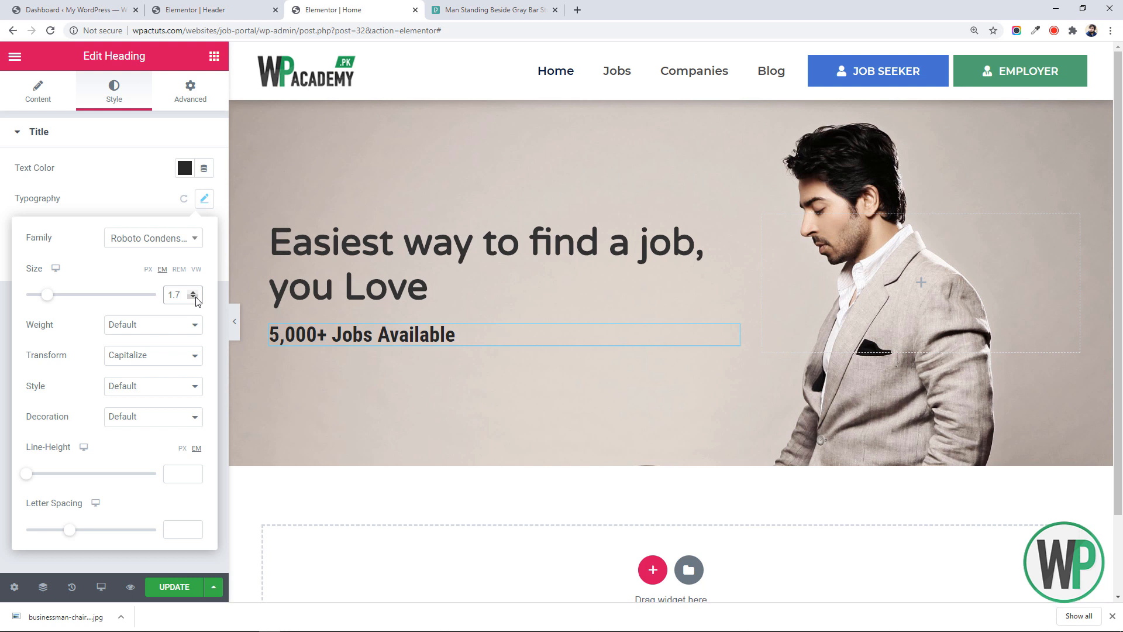
Step: Extend the second heading's title to "5,000+ Jobs Available, Browse Now"
click(38, 91)
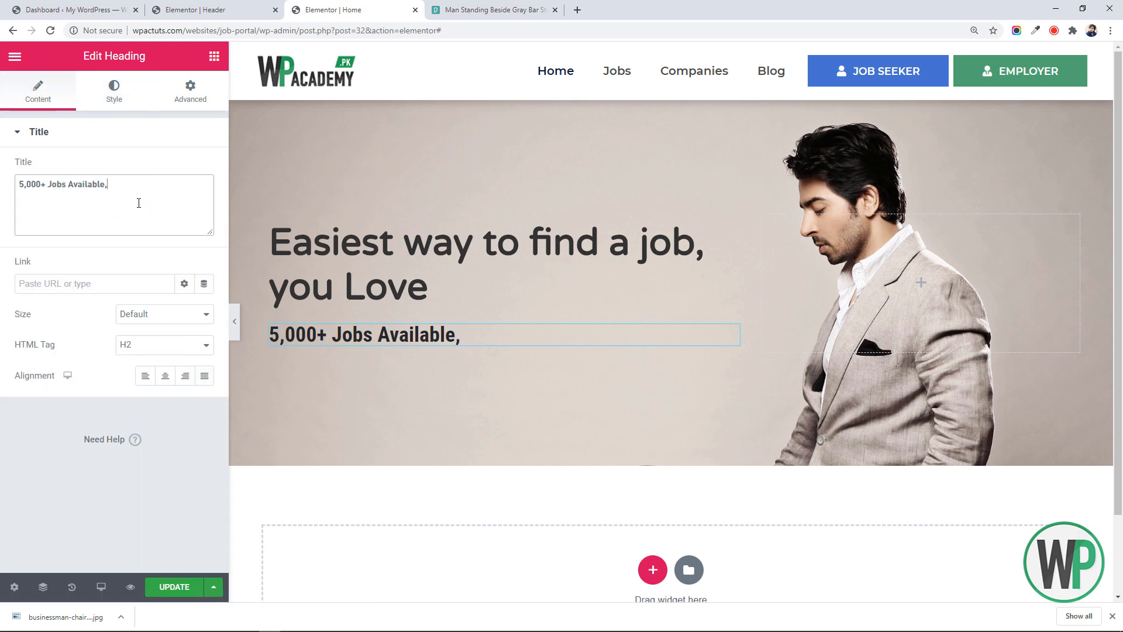
text(Br)
text(Browse )
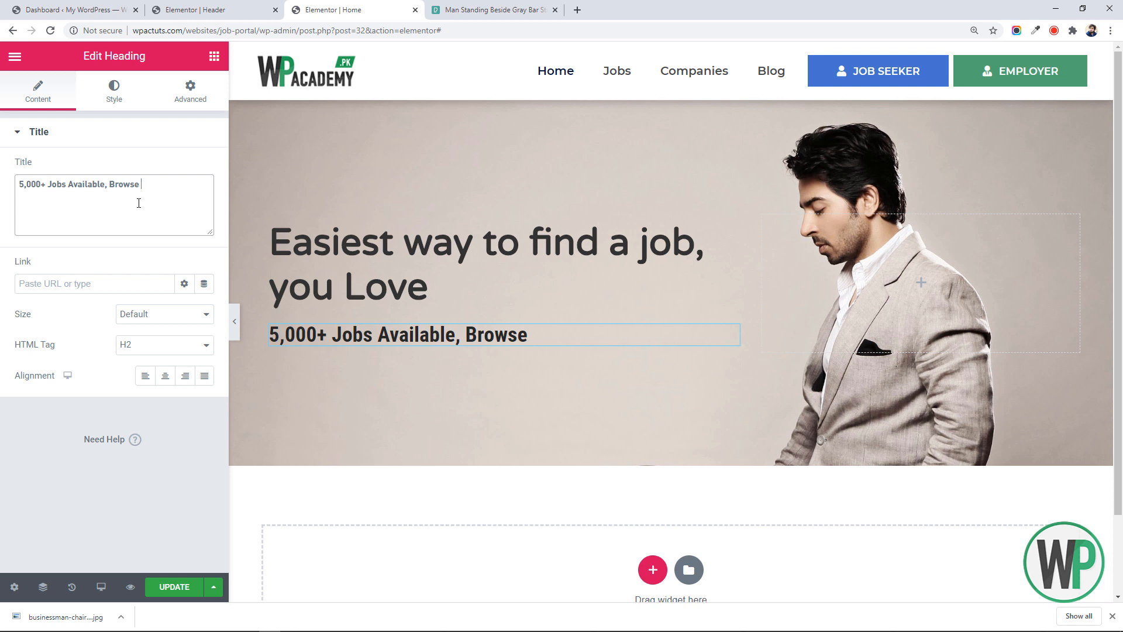
text(Now)
Step: Set the font size of the "5,000+ Jobs Available, Browse Now" heading to 1.5 em
click(111, 92)
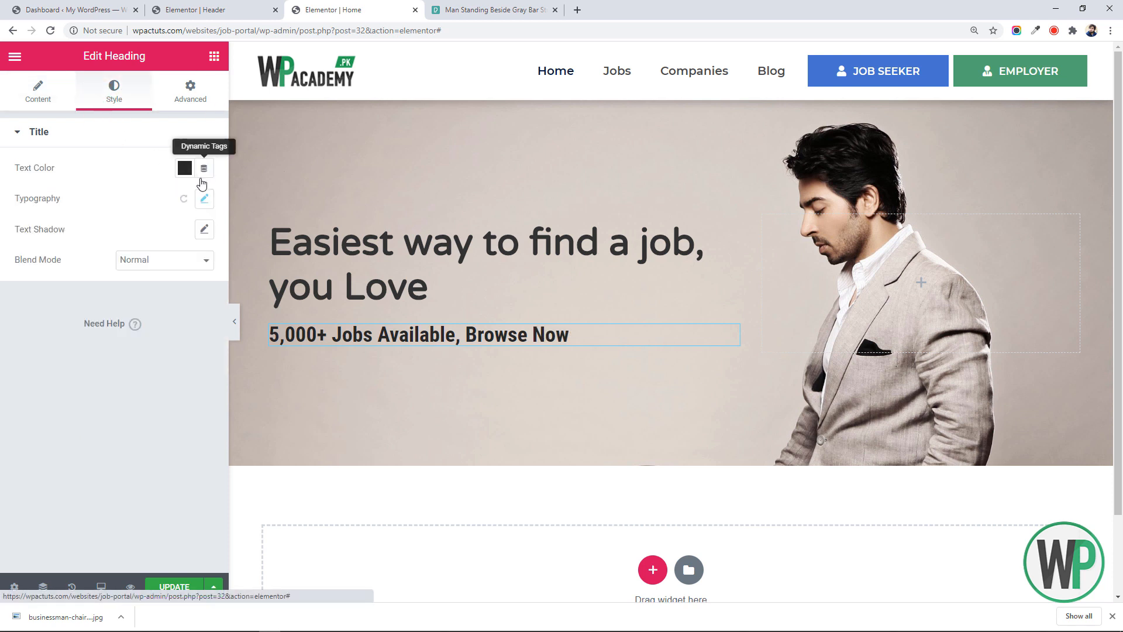
click(204, 198)
click(195, 299)
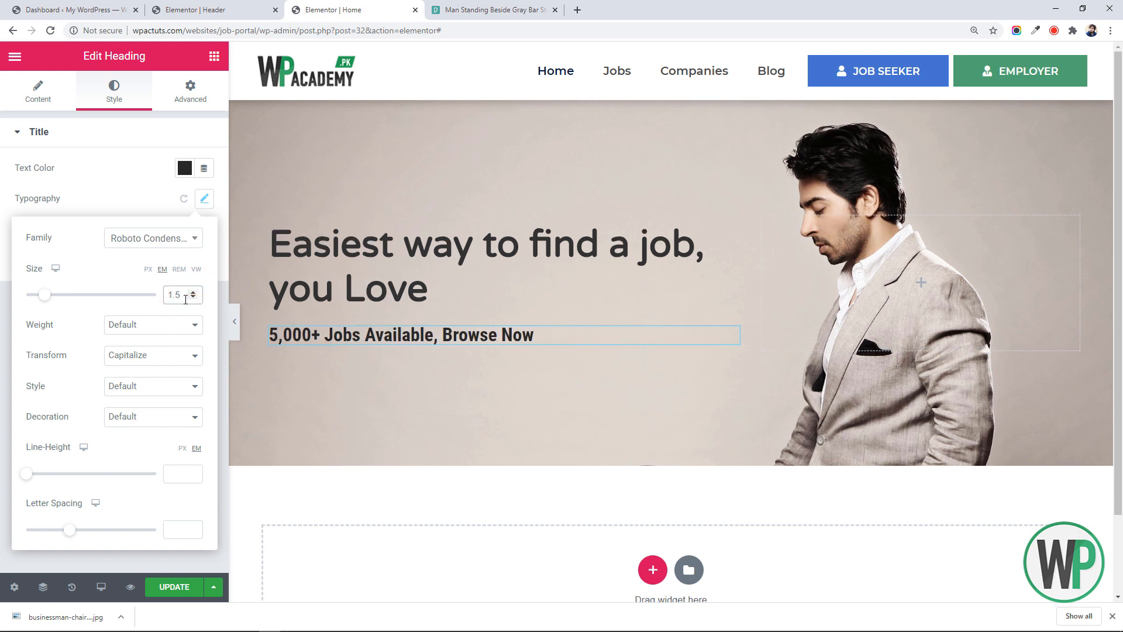
click(190, 91)
Step: Add an Inner Section below the "5,000+ Jobs Available, Browse Now" heading and delete one of its two columns
click(214, 56)
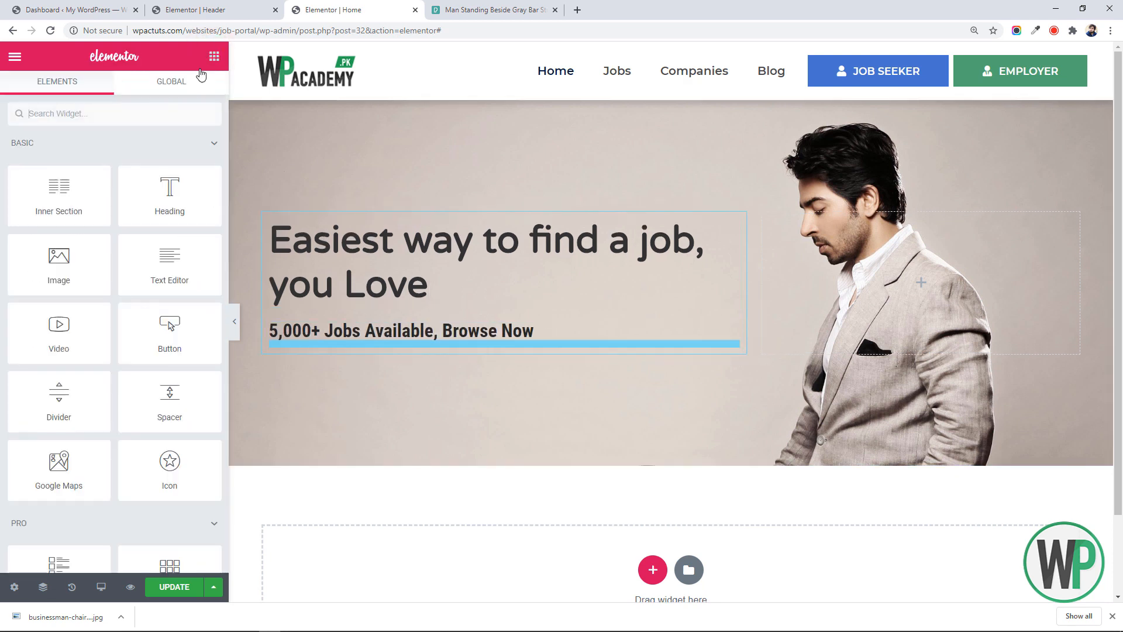
drag(94, 208, 315, 354)
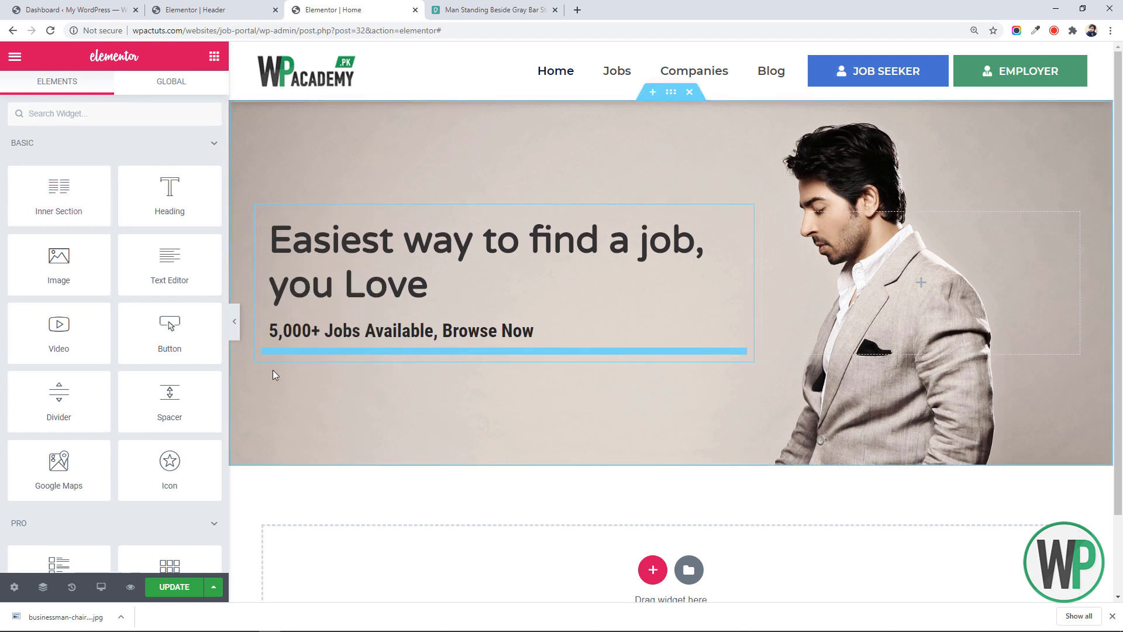
click(284, 340)
click(206, 58)
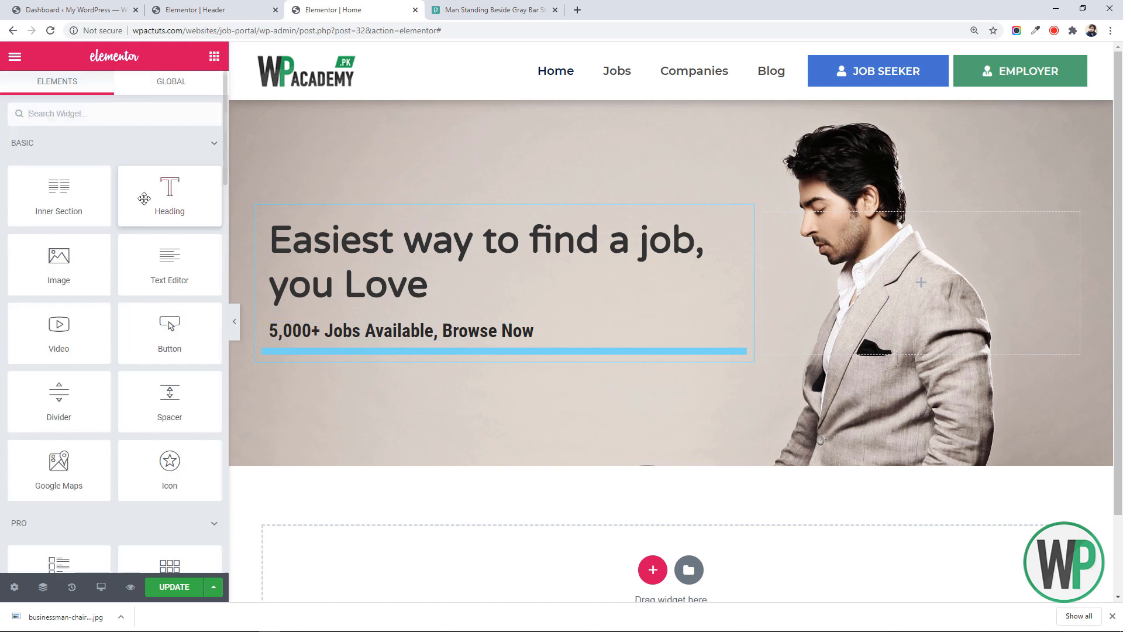
drag(75, 216, 337, 354)
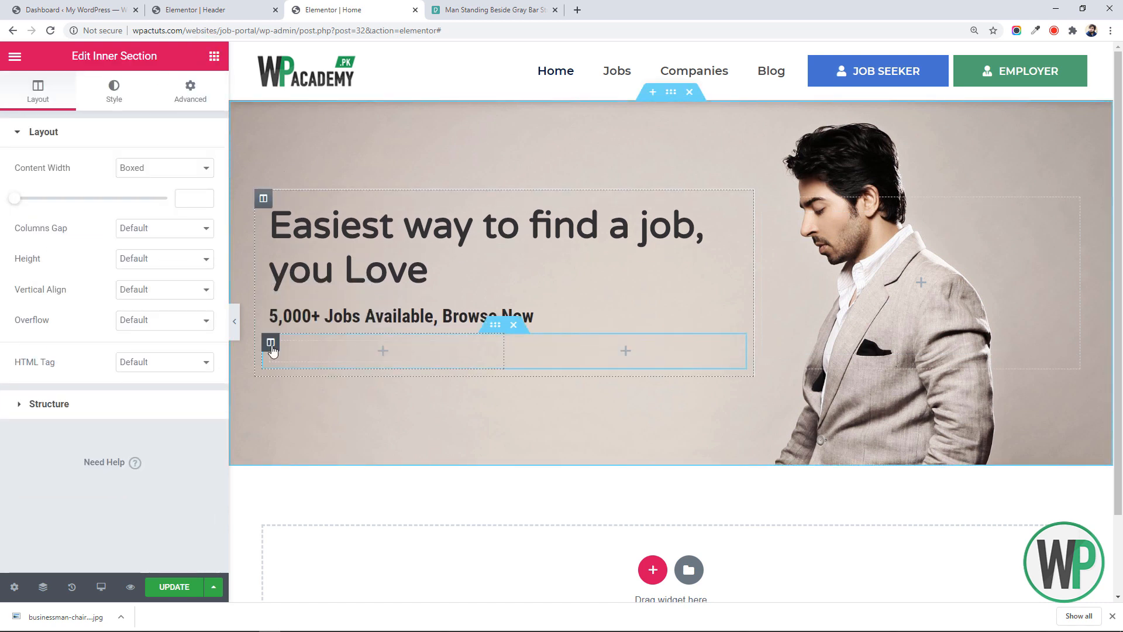
right_click(272, 349)
click(351, 554)
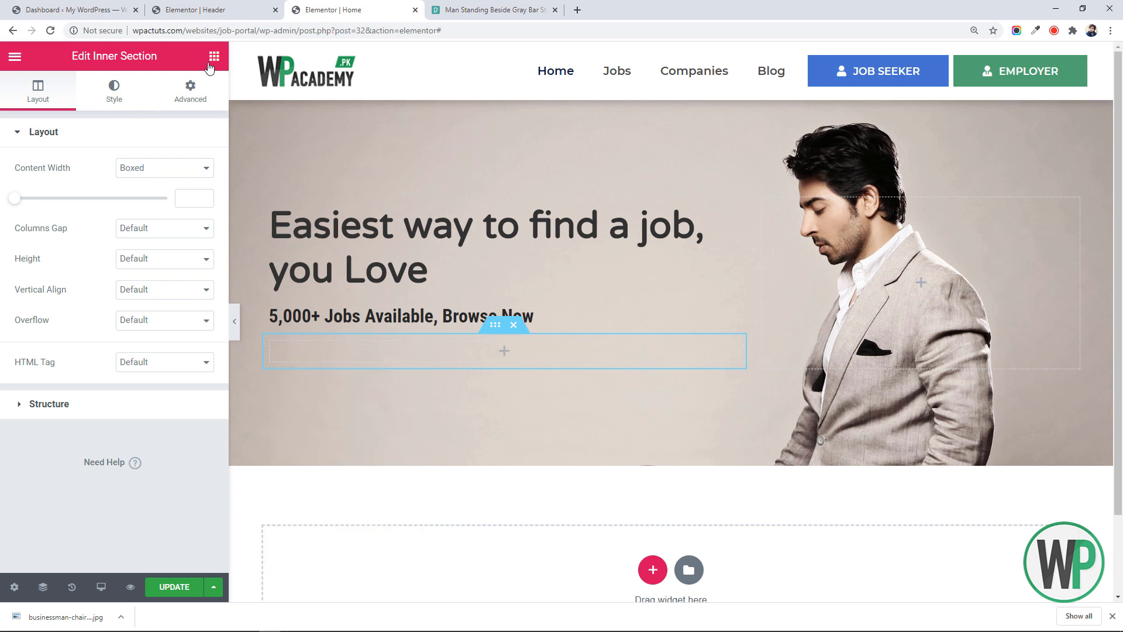
Step: Find the Search Form widget and place it in the inner section's remaining column
click(214, 56)
click(140, 114)
text(s)
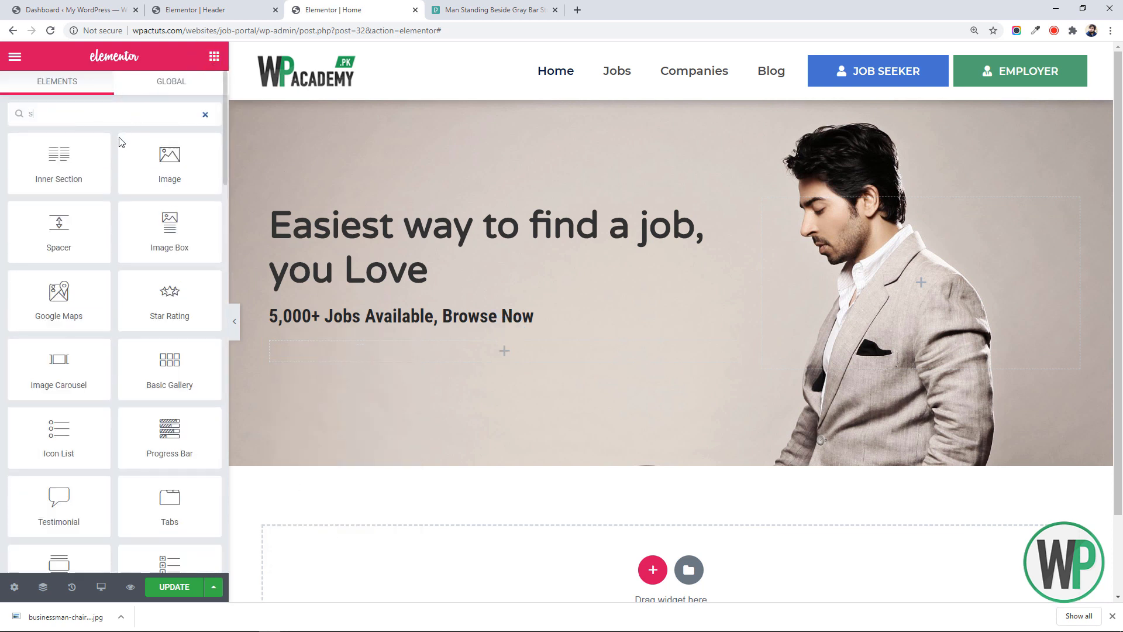
text(ea)
drag(123, 165, 325, 351)
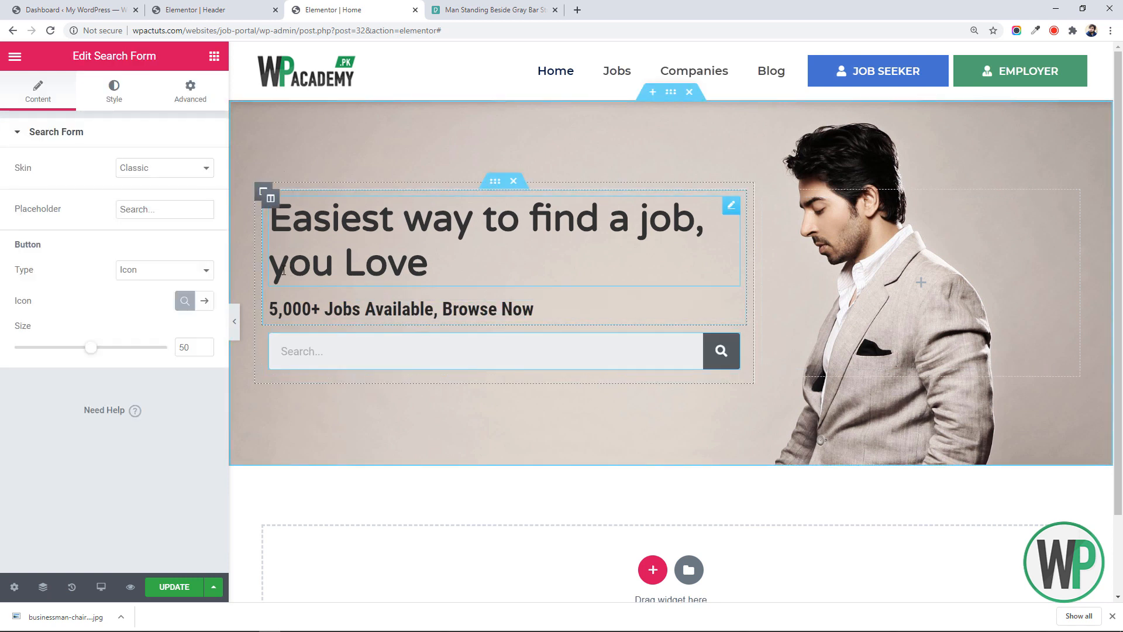
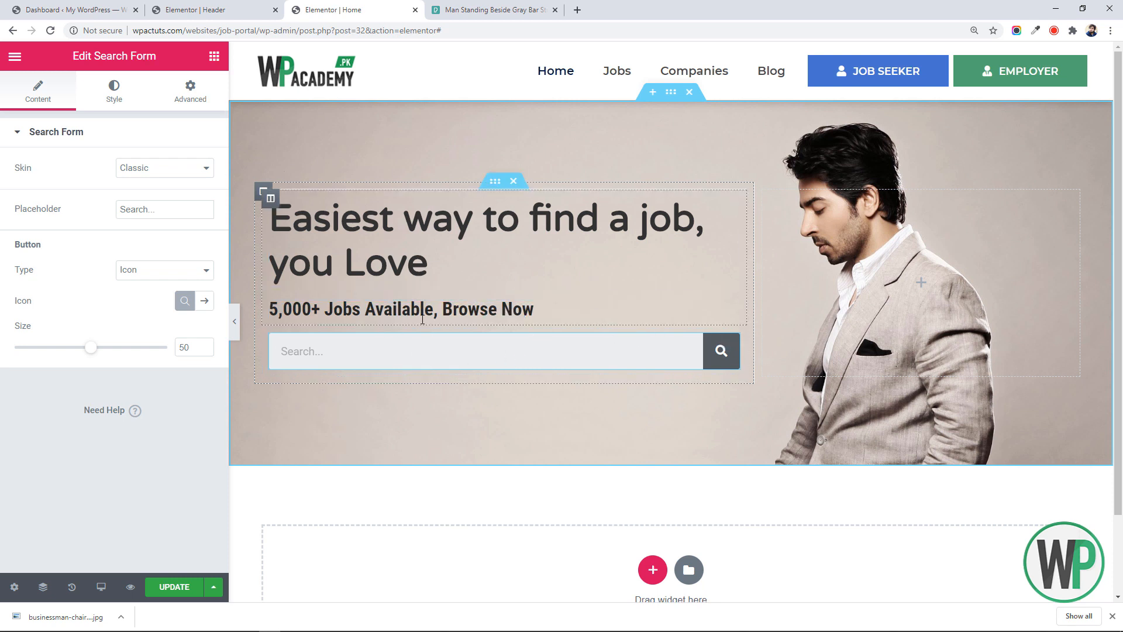
Step: Change the font family of the "Easiest way to find a job, you Love" heading to Roboto
right_click(351, 219)
click(398, 230)
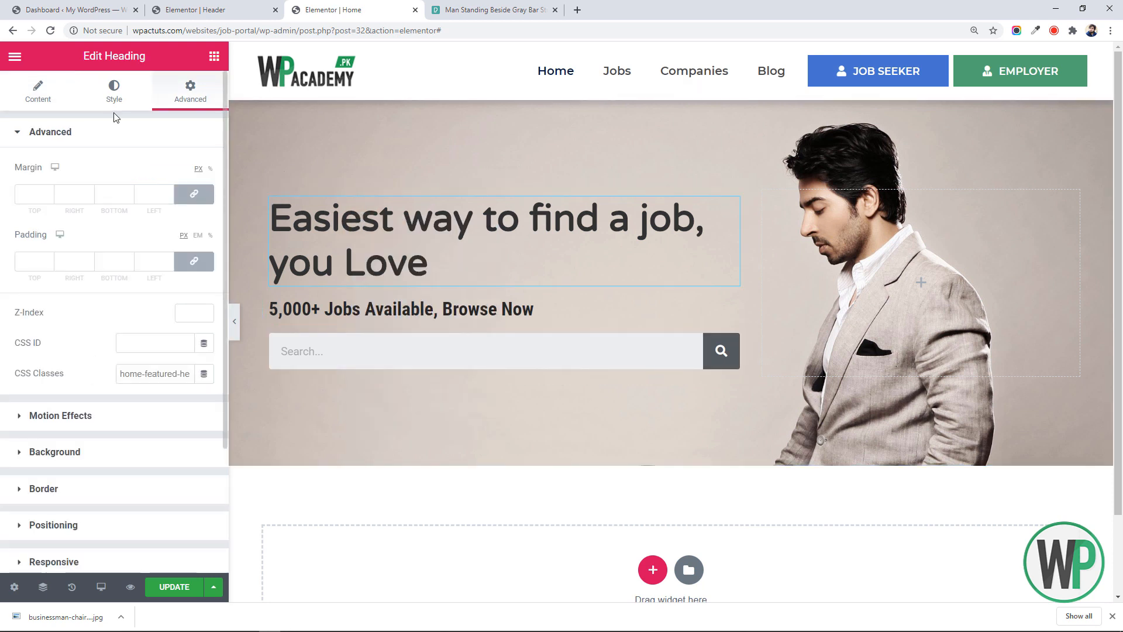
click(114, 93)
click(204, 198)
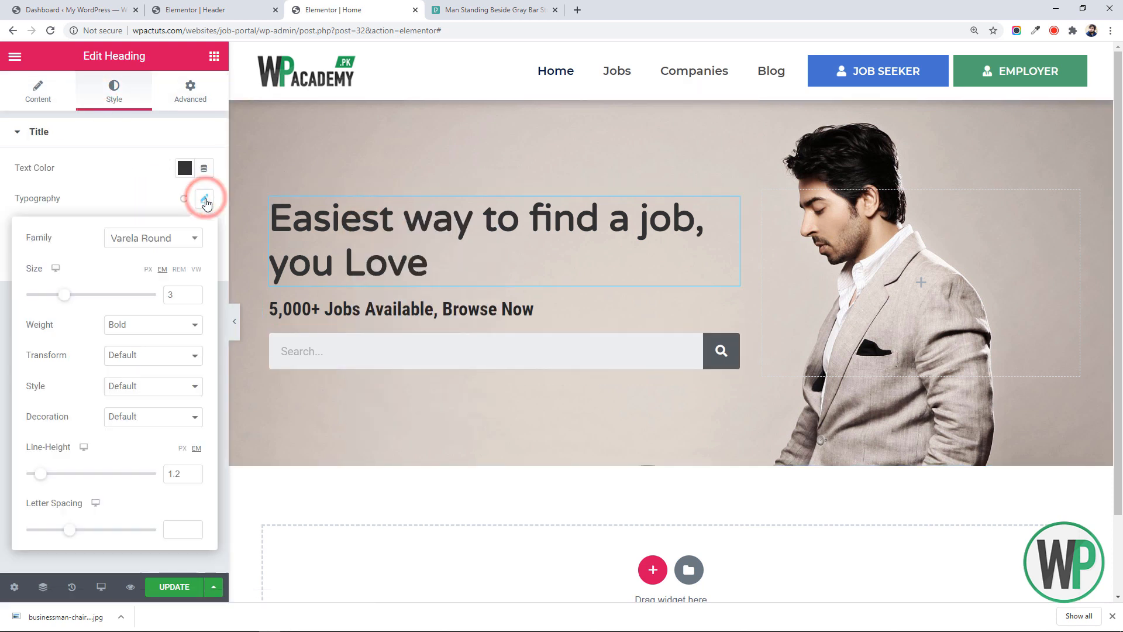
click(168, 236)
text(rob)
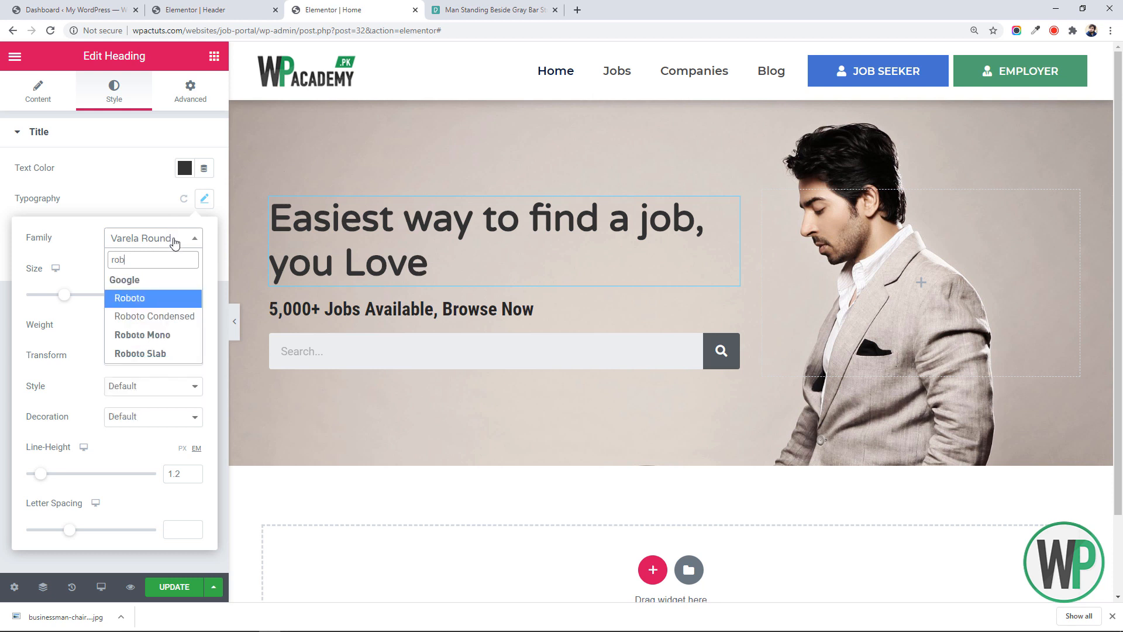
click(172, 287)
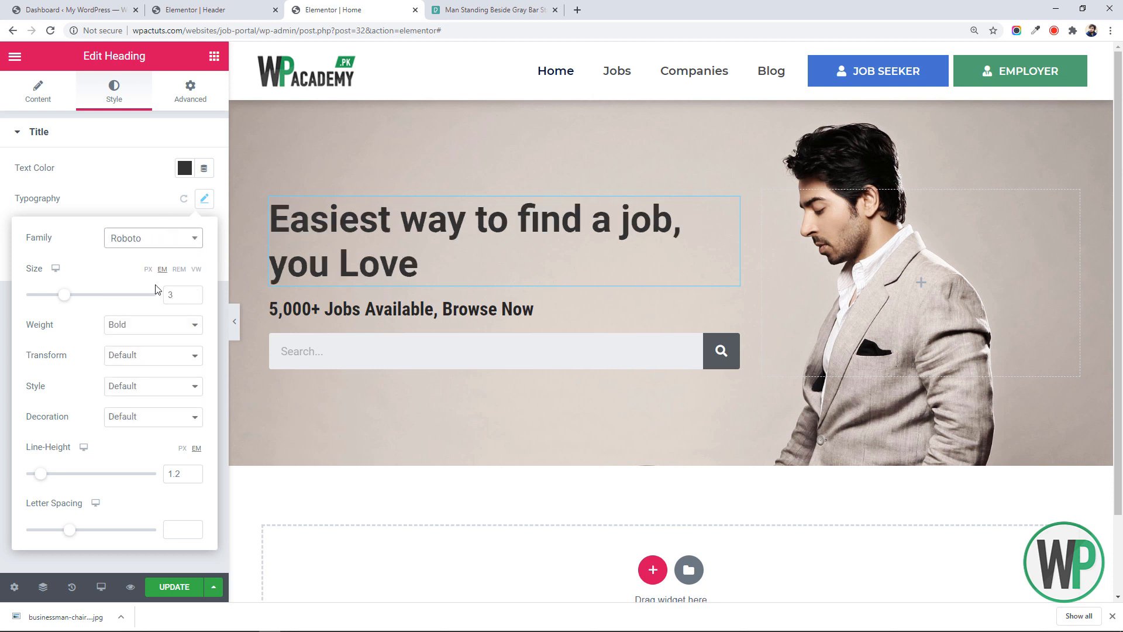
Step: Set the text color of the "5,000+ Jobs Available, Browse Now" heading to a medium grey, about #626262
click(409, 309)
click(204, 199)
click(184, 168)
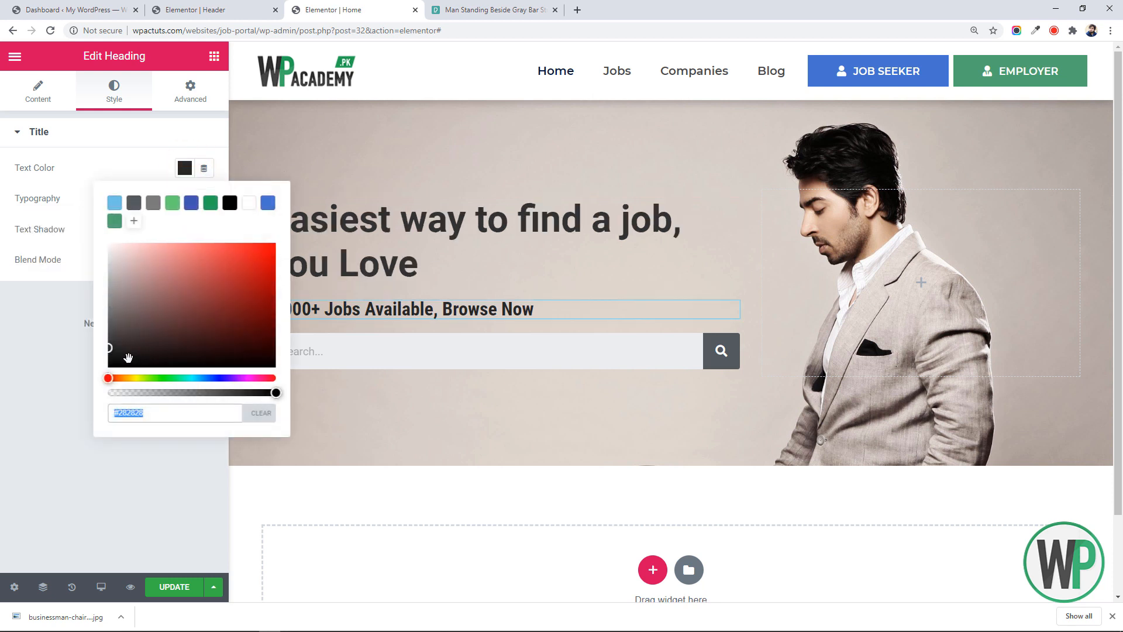
drag(128, 357, 100, 324)
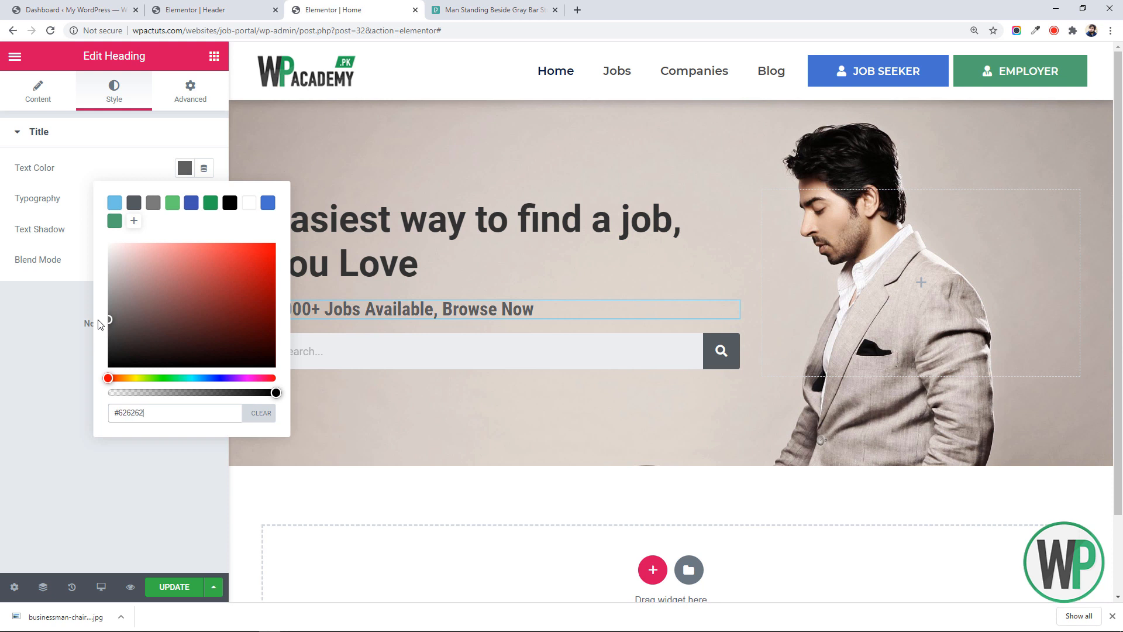
click(1, 427)
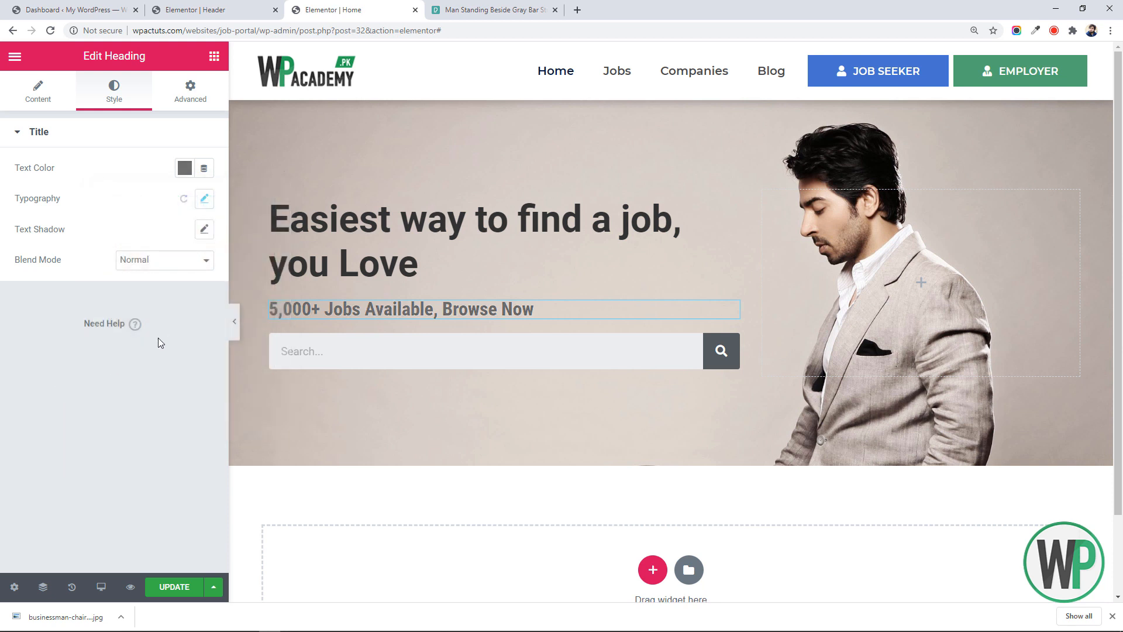
Step: Add a new column beside the search form in the inner section and set its width to 15%
click(343, 349)
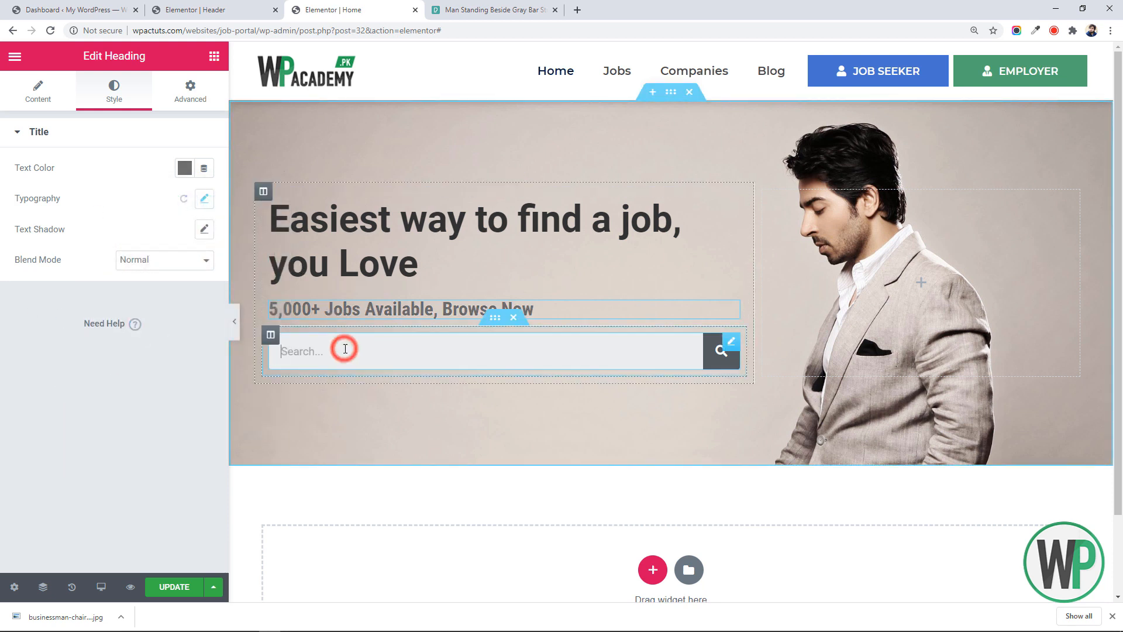
right_click(274, 341)
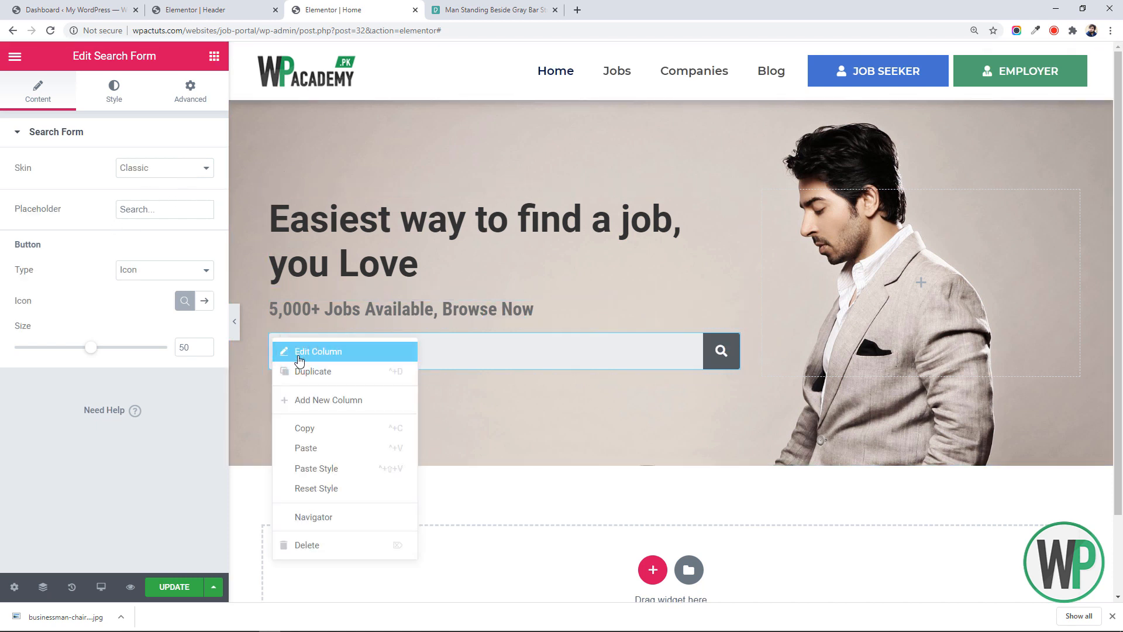
click(326, 400)
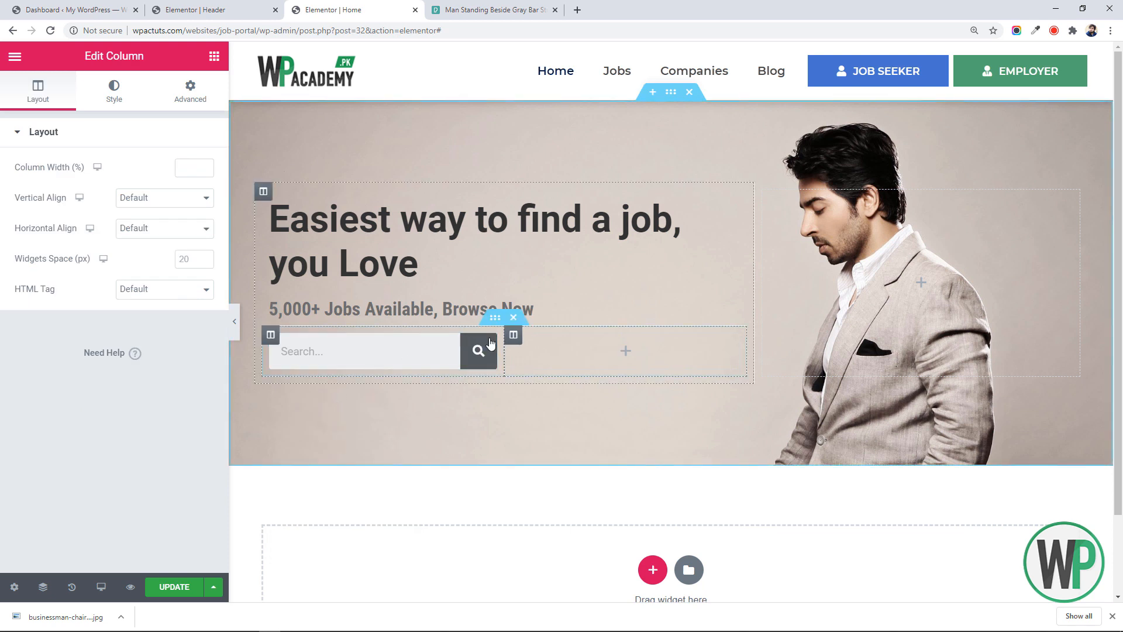
drag(501, 342, 674, 345)
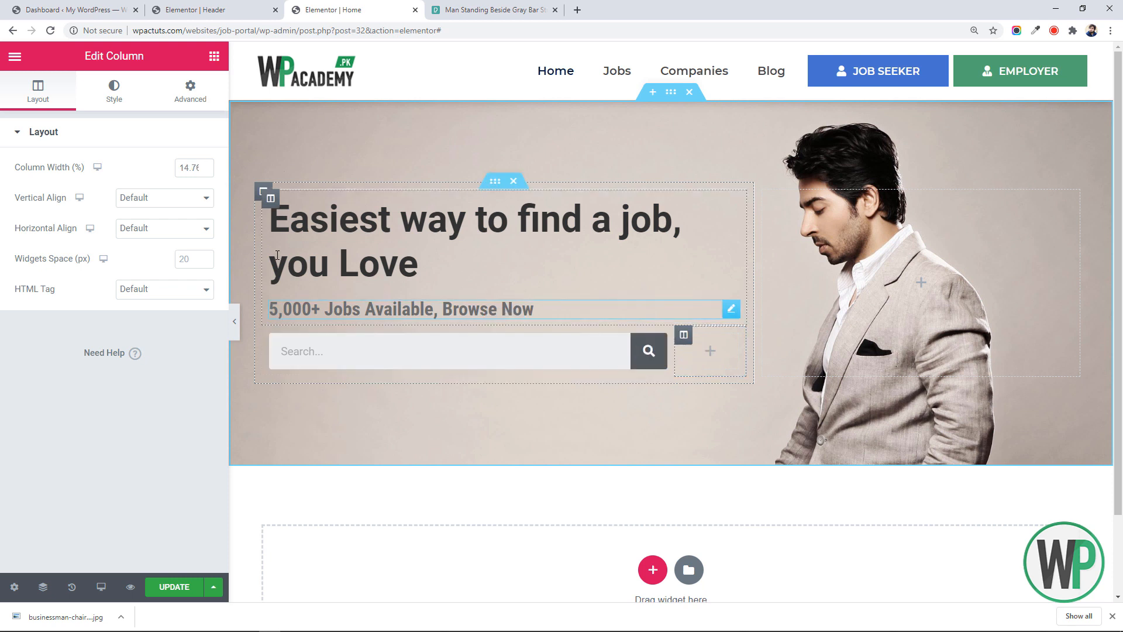
double_click(188, 169)
text(15)
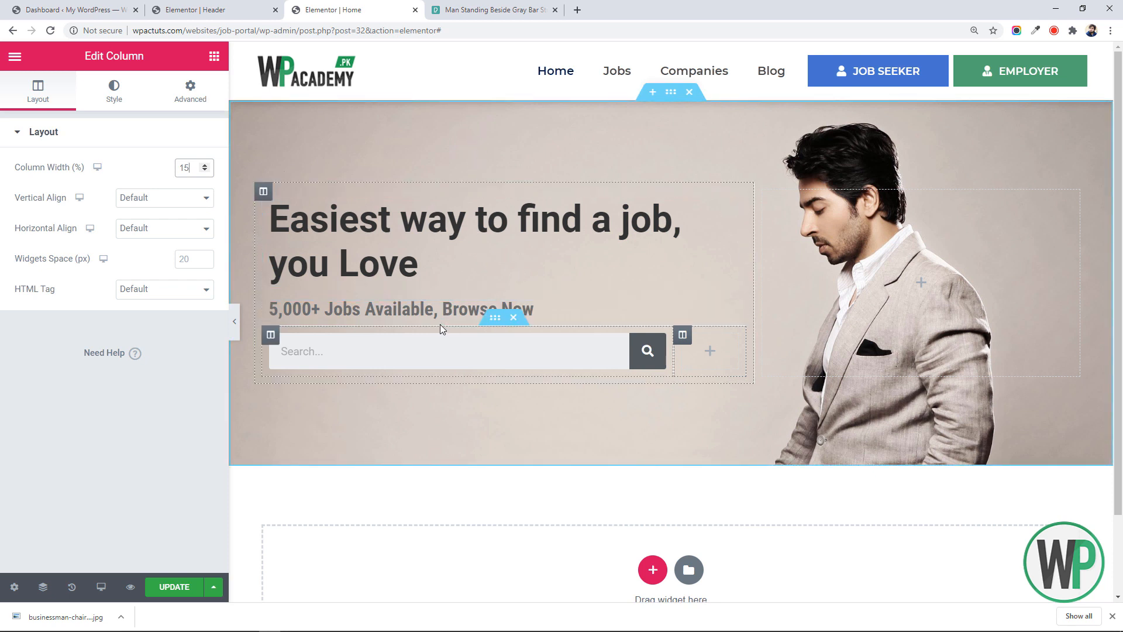
Step: Increase the top margin of the inner section that holds the search form
right_click(502, 322)
click(510, 335)
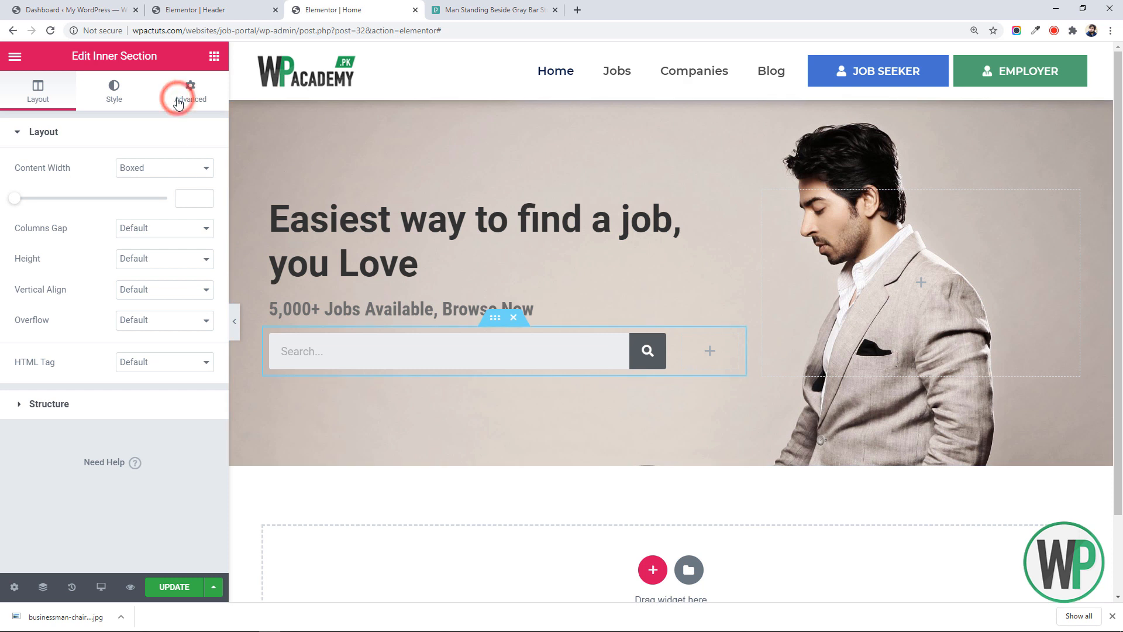
click(178, 95)
click(181, 202)
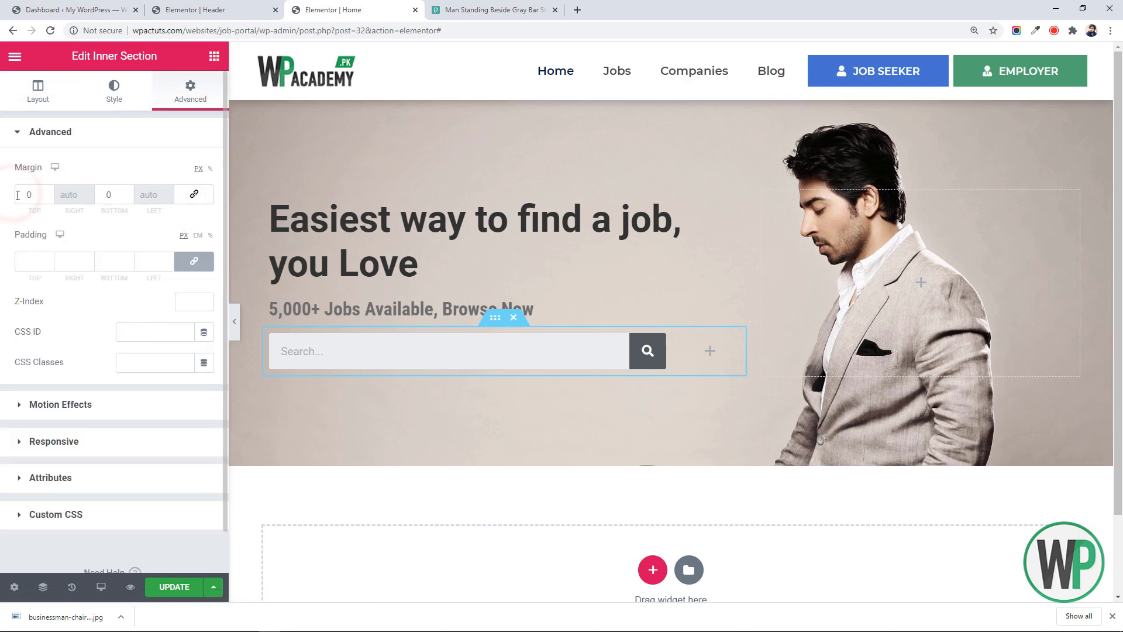
click(18, 196)
text(2)
Step: Add a classic background overlay in black #000000 to the hero section
right_click(683, 105)
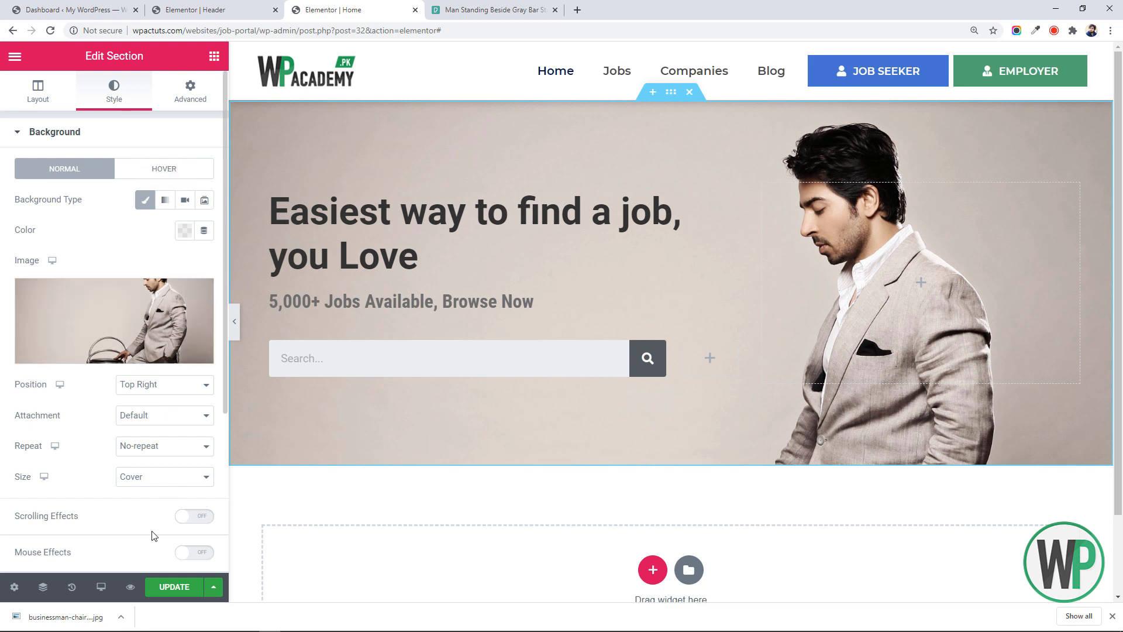
scroll(126, 488, down, 3)
click(120, 446)
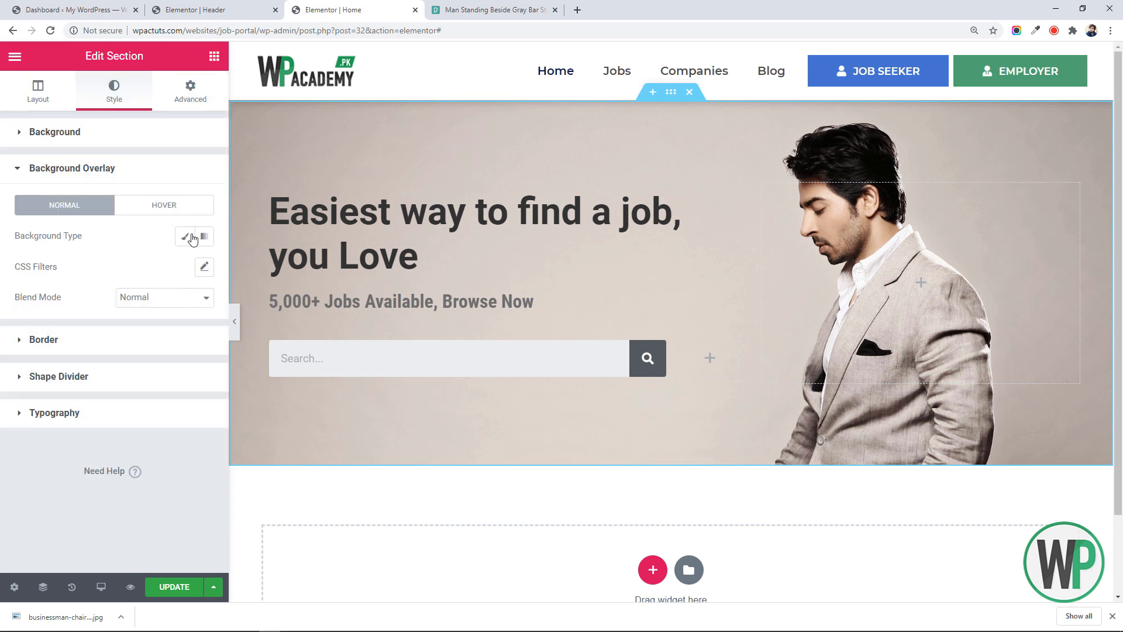
click(184, 235)
click(192, 262)
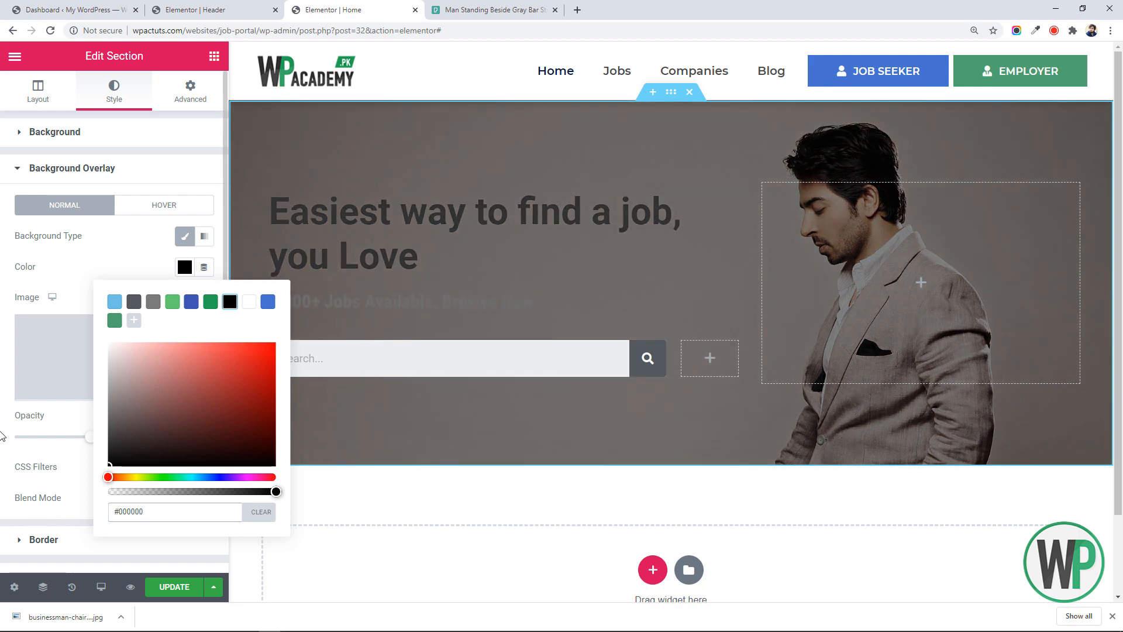
click(3, 436)
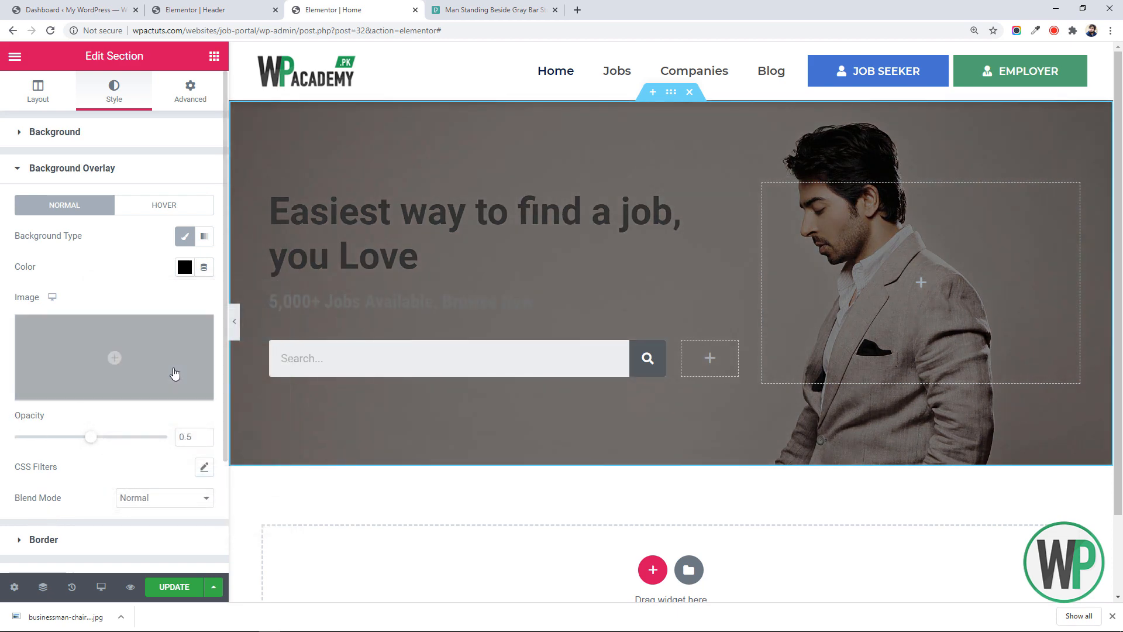
Step: Try an opacity of 0.2 for the hero section's background overlay, and settle on 0.1
double_click(193, 437)
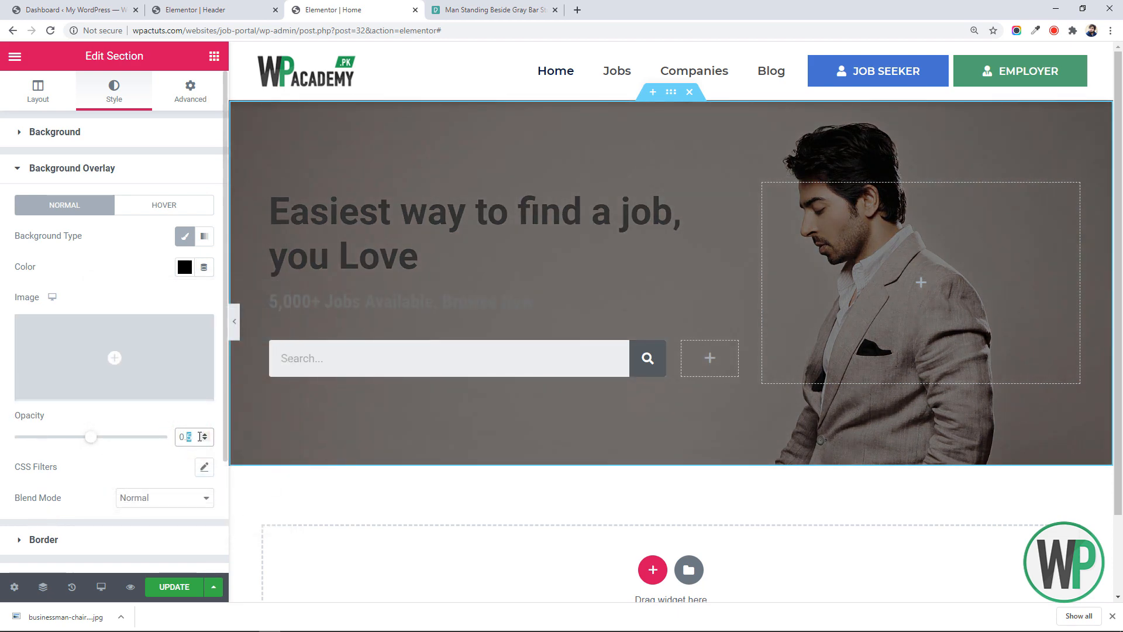
text(2)
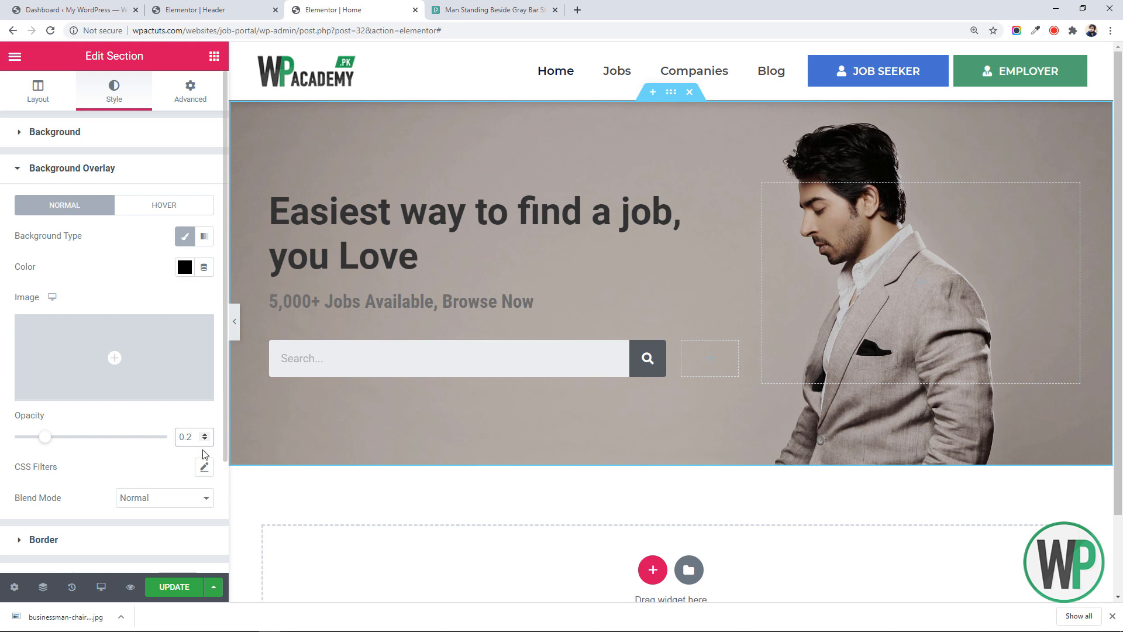
double_click(192, 438)
text(1)
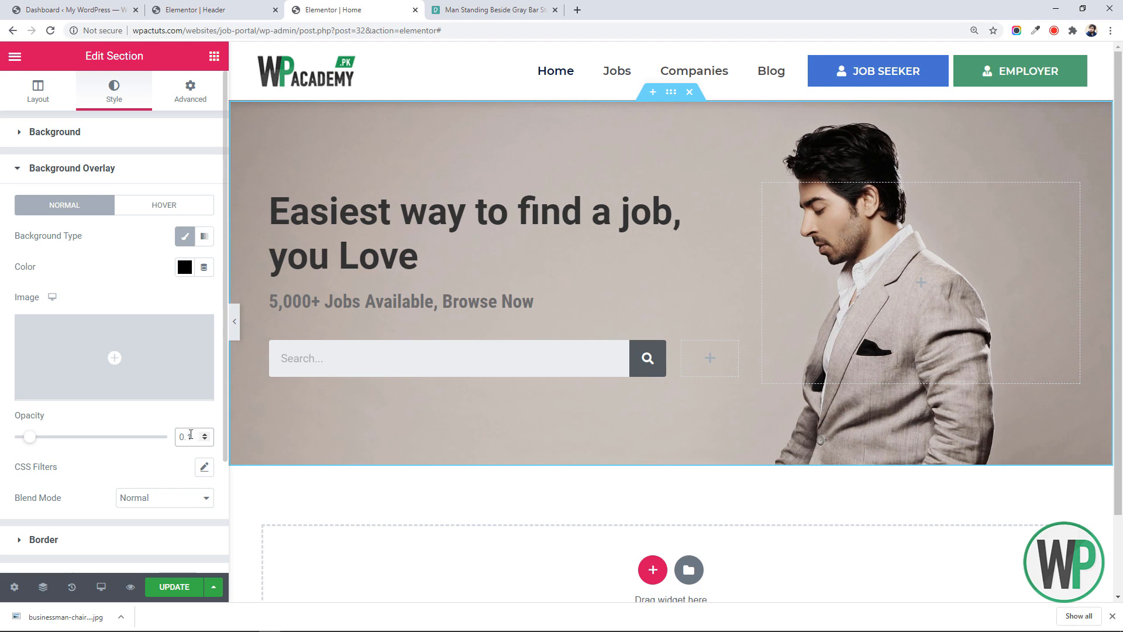
Step: Add a new single-column section below the hero section
scroll(672, 293, down, 2)
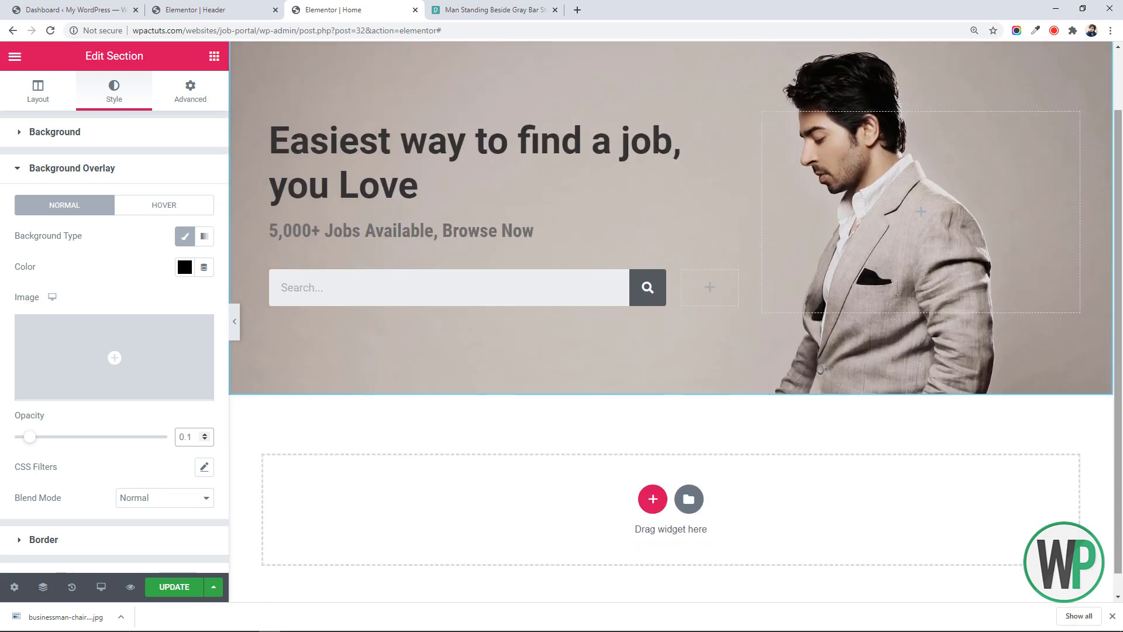
scroll(619, 473, down, 1)
click(653, 477)
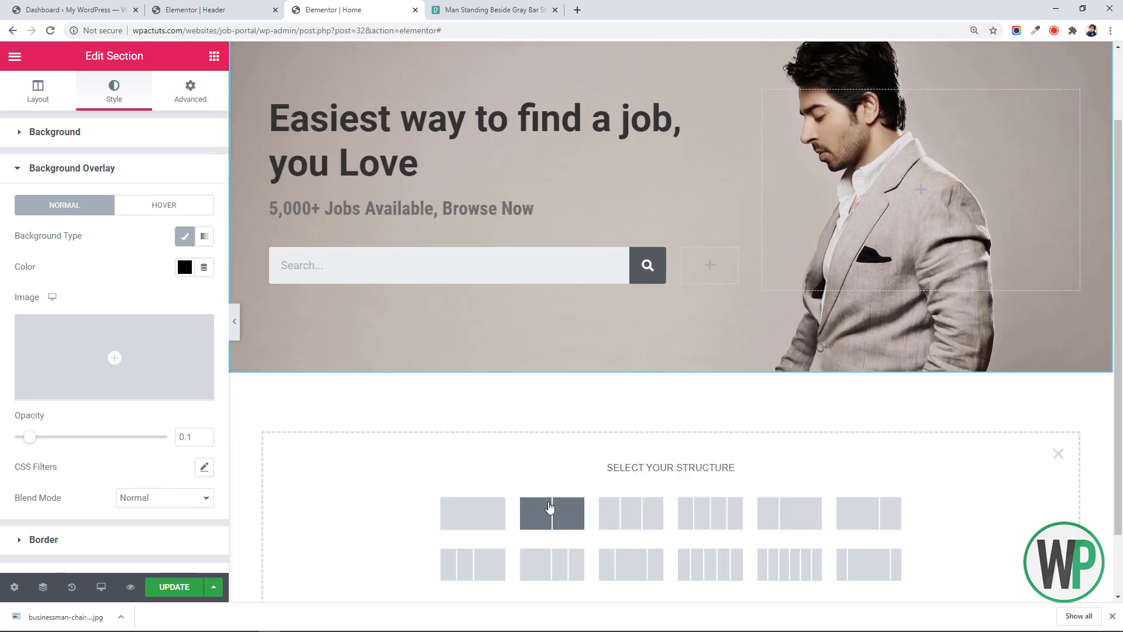
click(491, 518)
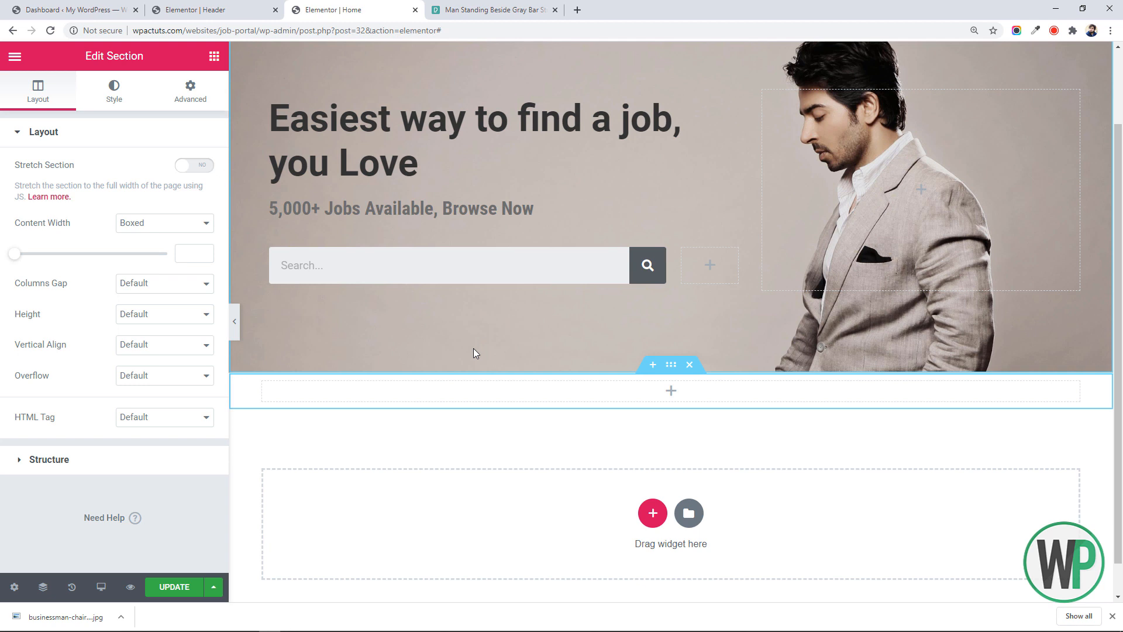
Step: Browse the Stats blocks in the template library, then close the library without inserting one
scroll(474, 353, down, 1)
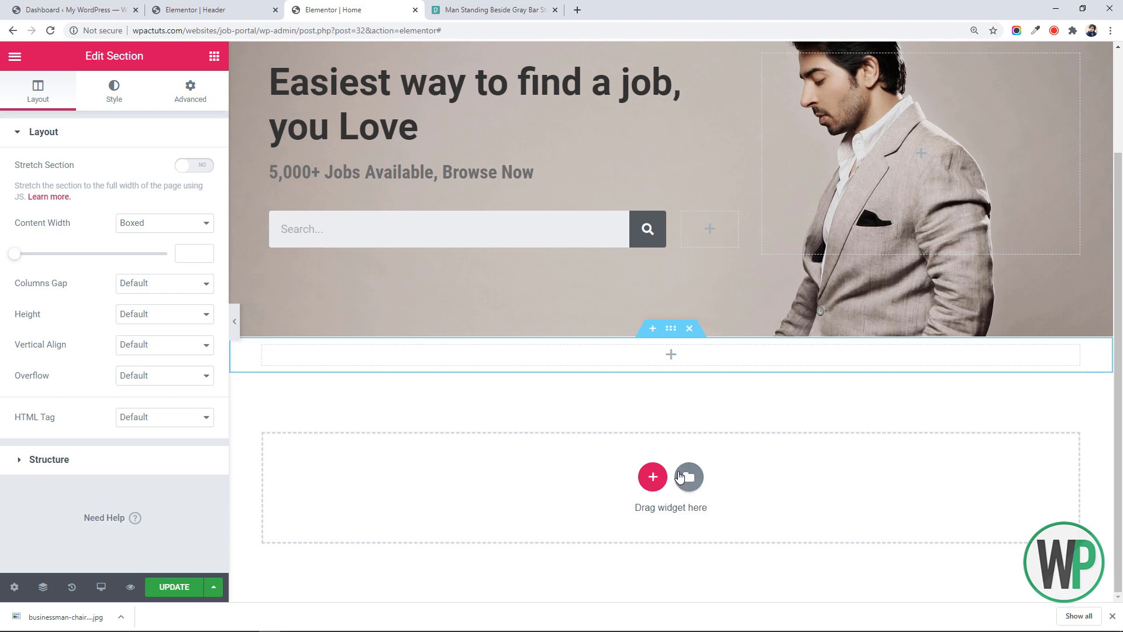
click(681, 477)
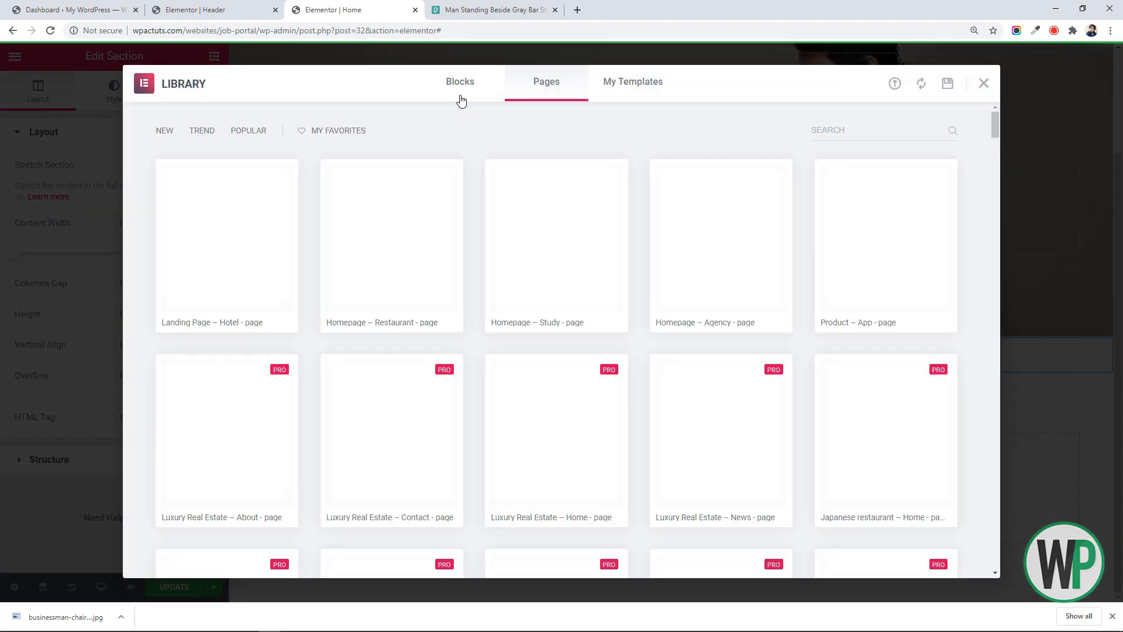
click(460, 98)
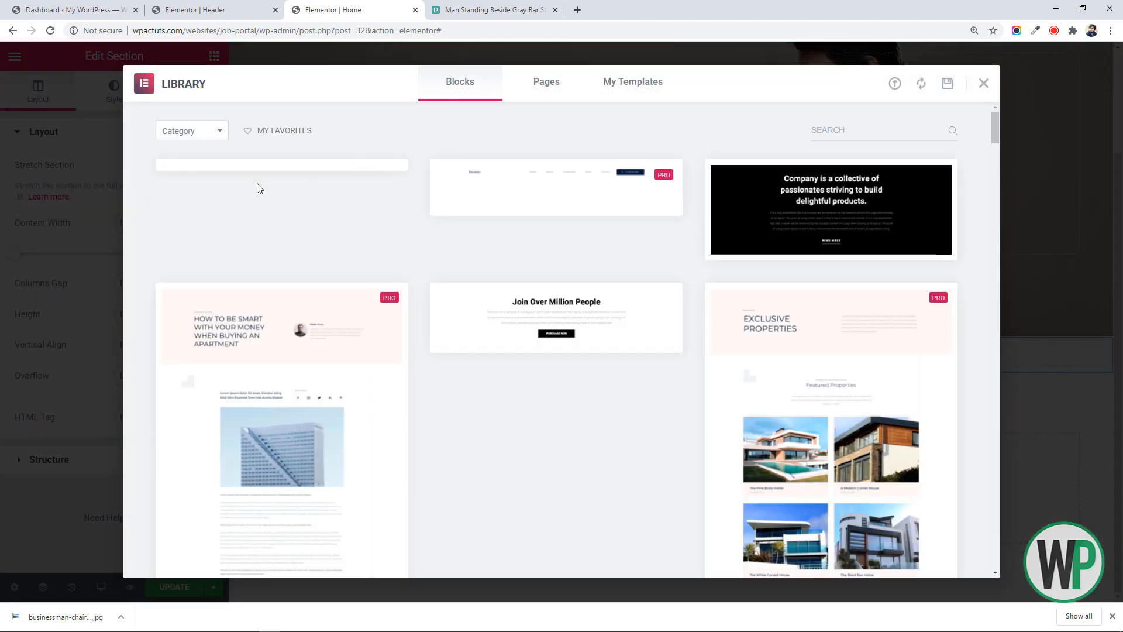
click(198, 132)
drag(220, 173, 221, 275)
click(187, 234)
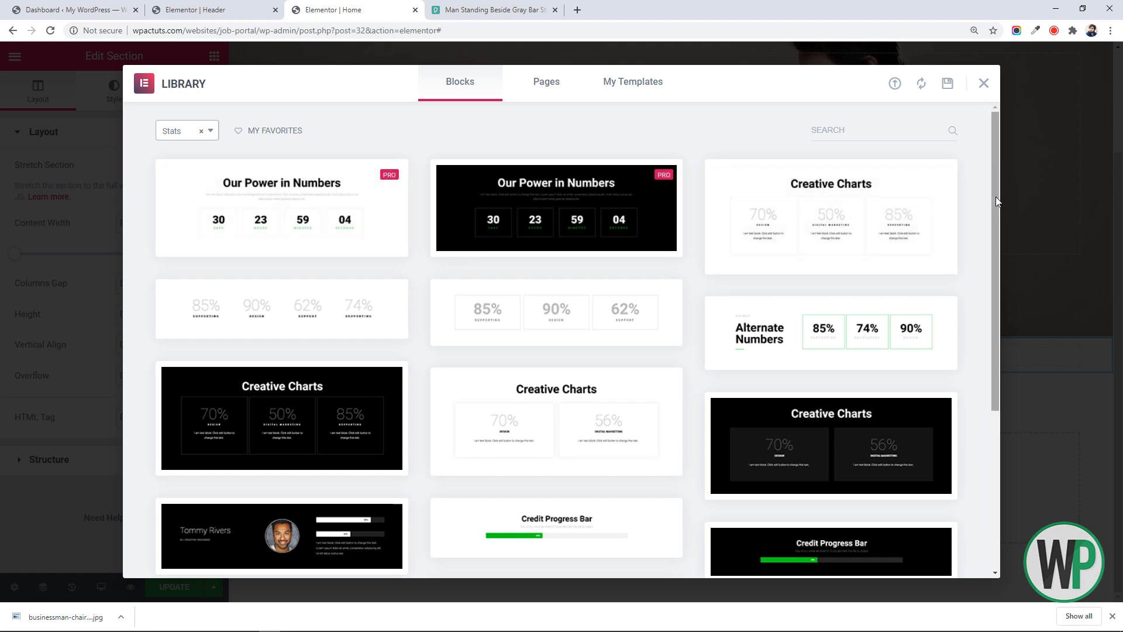
drag(996, 197, 1009, 340)
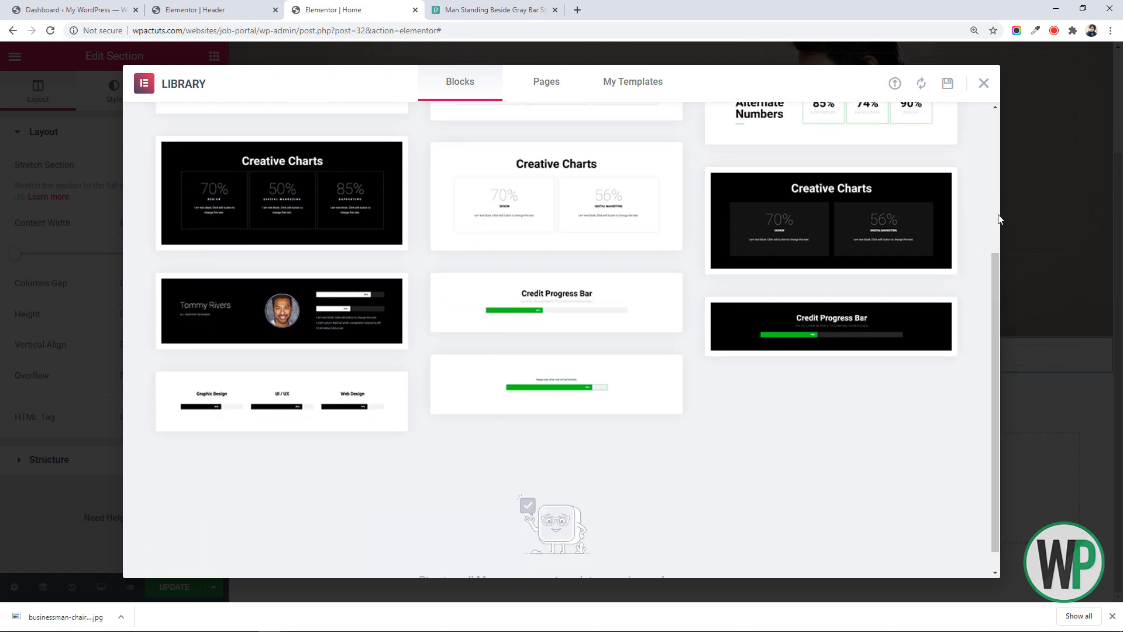
click(999, 219)
click(981, 89)
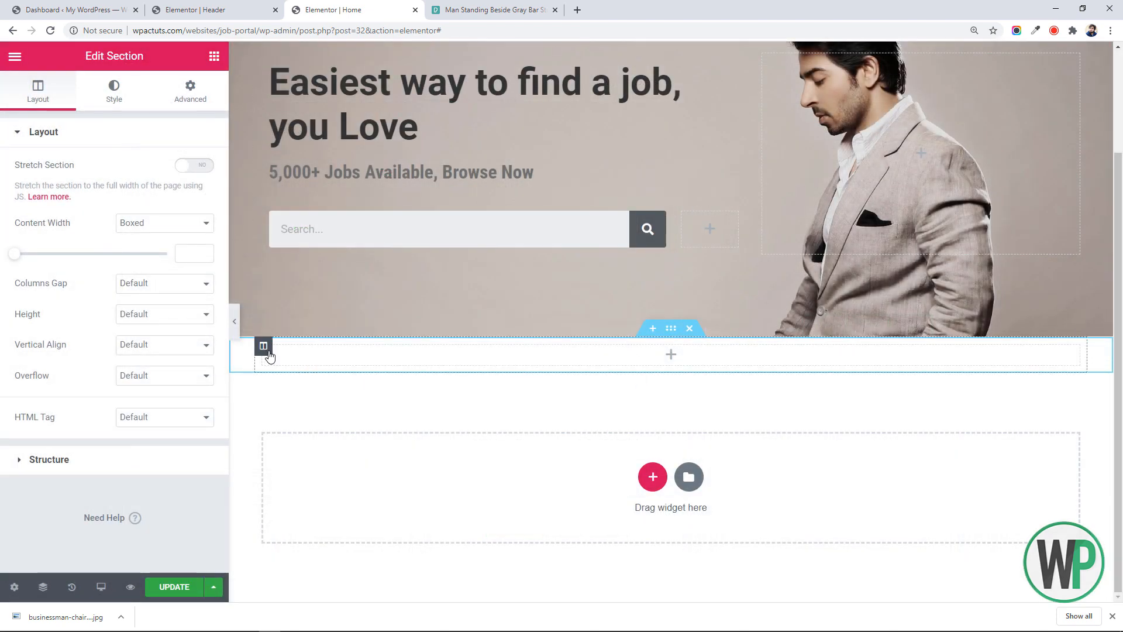
Step: Add a second column to the new section and place an Icon widget in its first column
right_click(269, 355)
click(330, 412)
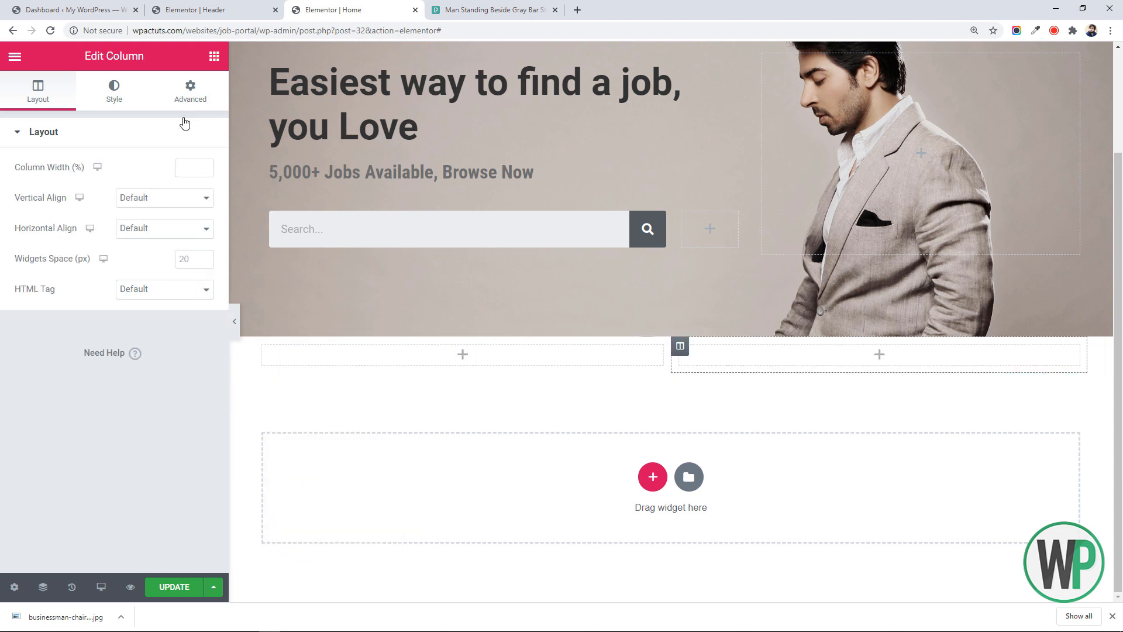
click(214, 56)
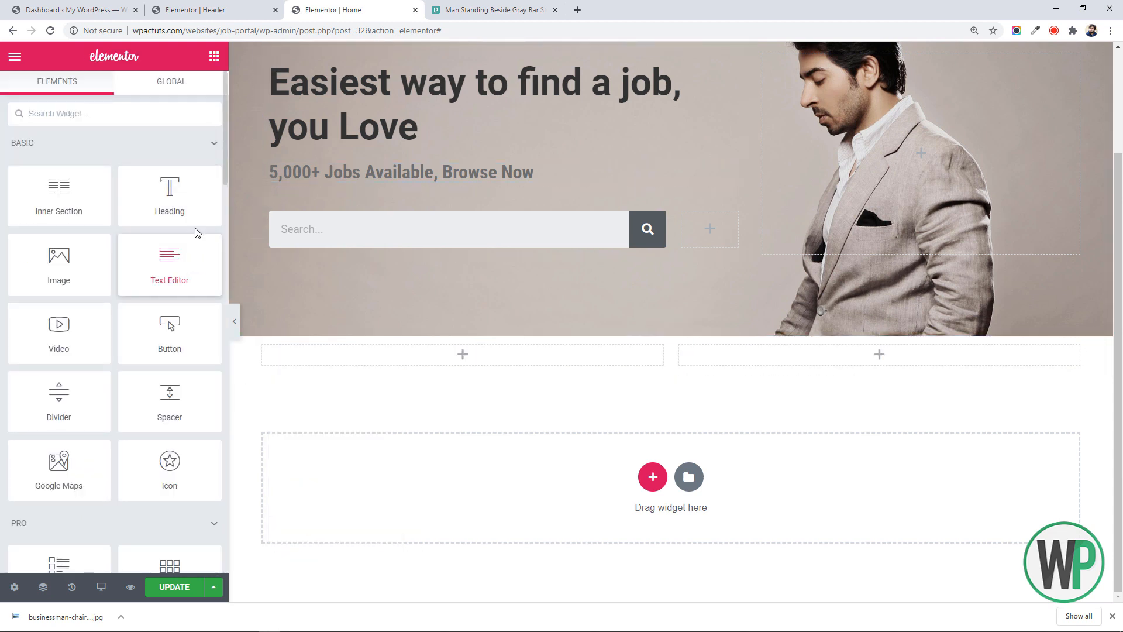
drag(169, 462, 454, 355)
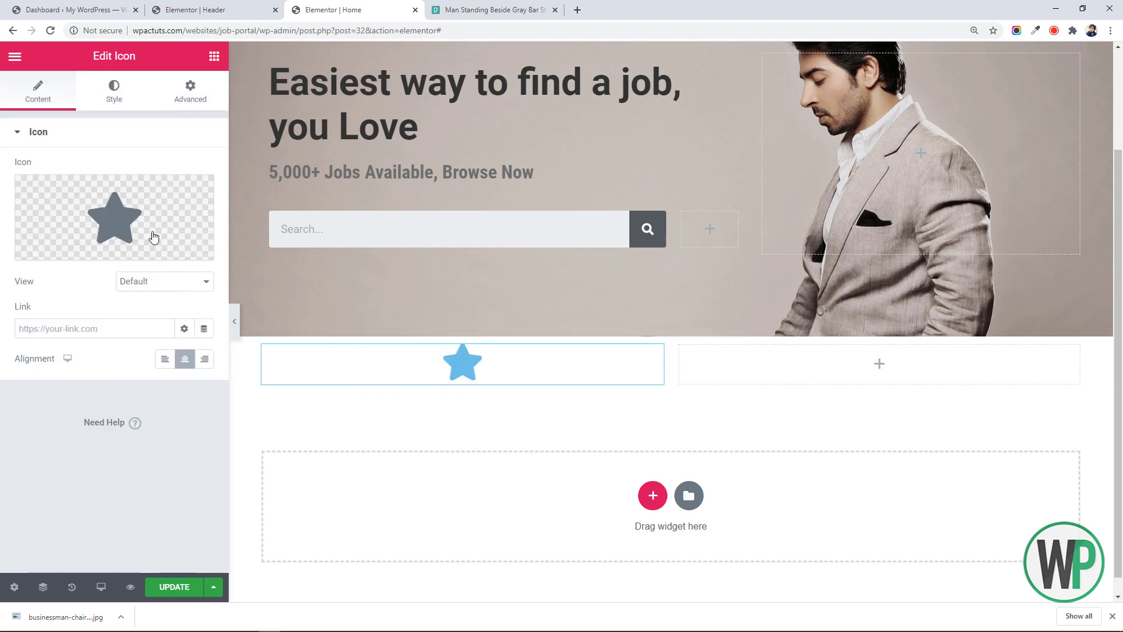
Step: Replace the star with the briefcase icon from the icon library, searching for "bri"
click(154, 236)
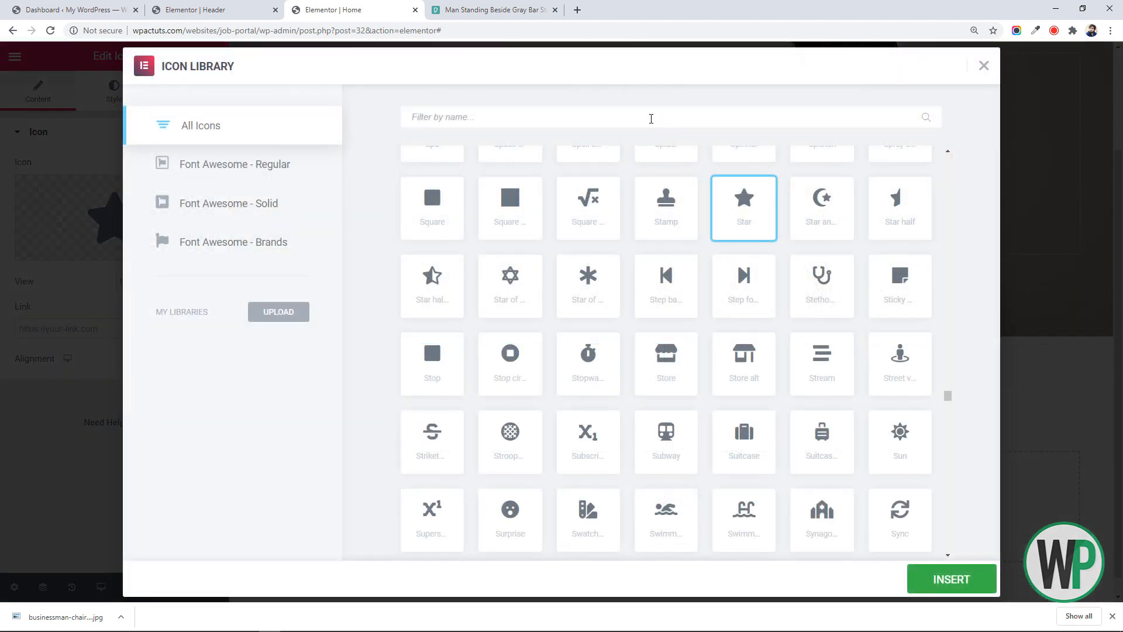
text(bri)
click(432, 211)
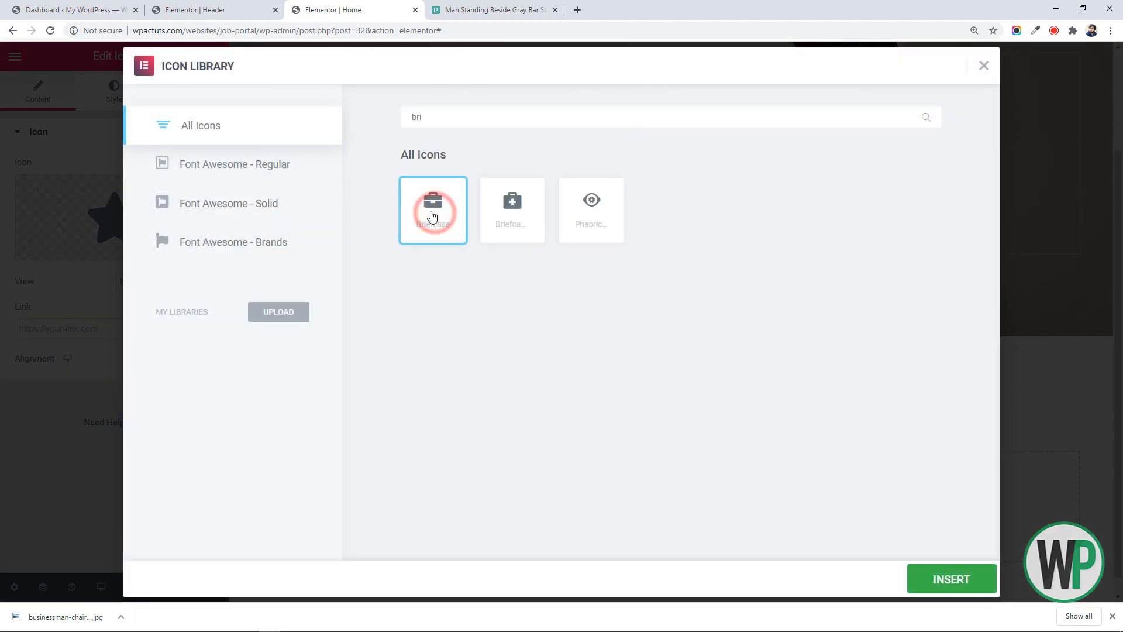
click(949, 579)
click(156, 216)
click(977, 68)
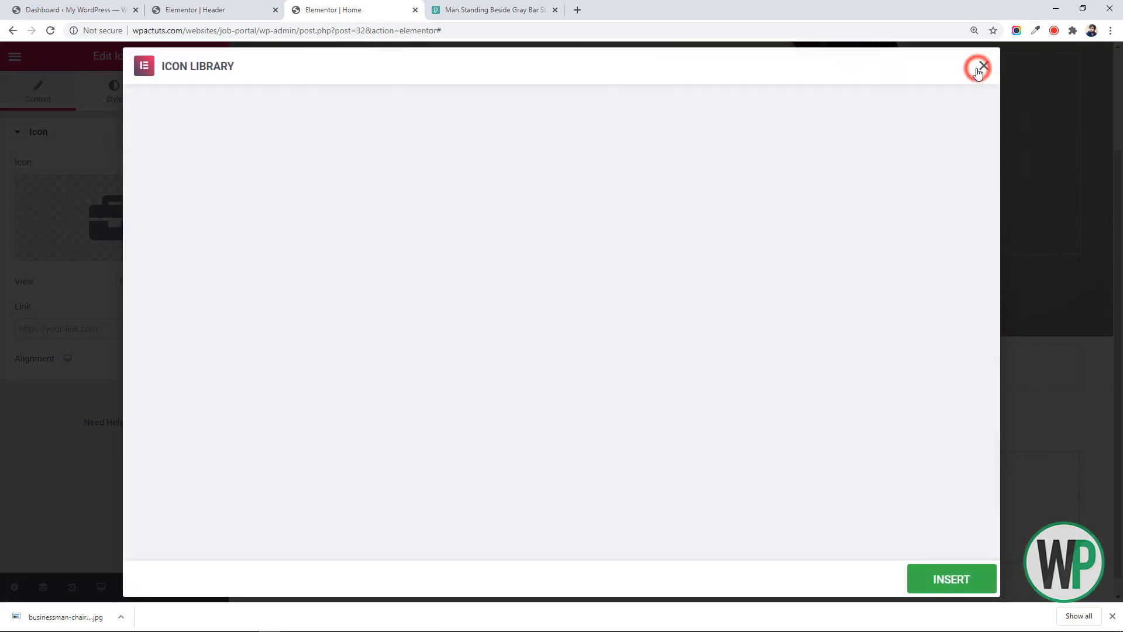
Step: Set the briefcase icon's primary color to the saved blue #4773CC
drag(1119, 254, 1118, 187)
scroll(526, 263, down, 1)
click(114, 92)
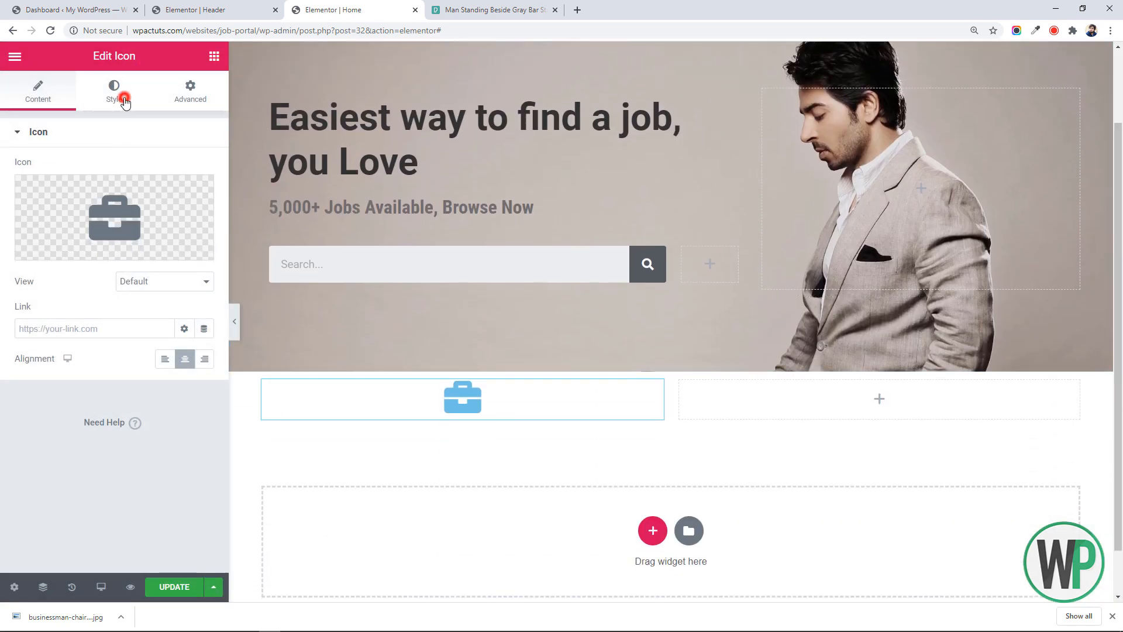
click(182, 199)
click(267, 238)
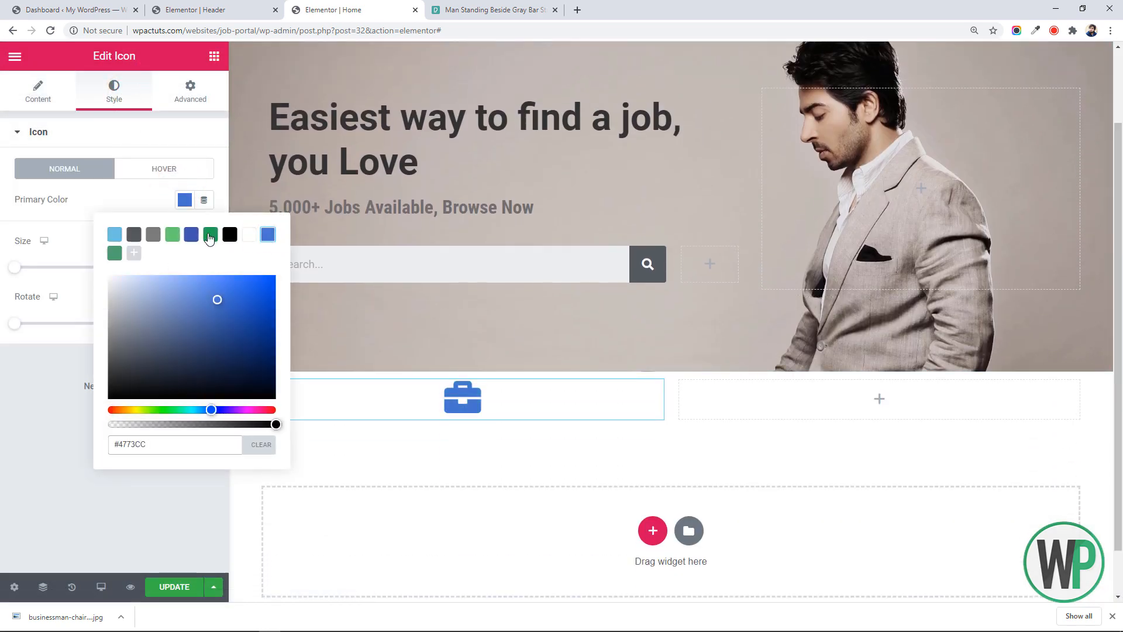
click(46, 344)
Step: Place a Counter widget below the briefcase icon in the first column
click(214, 55)
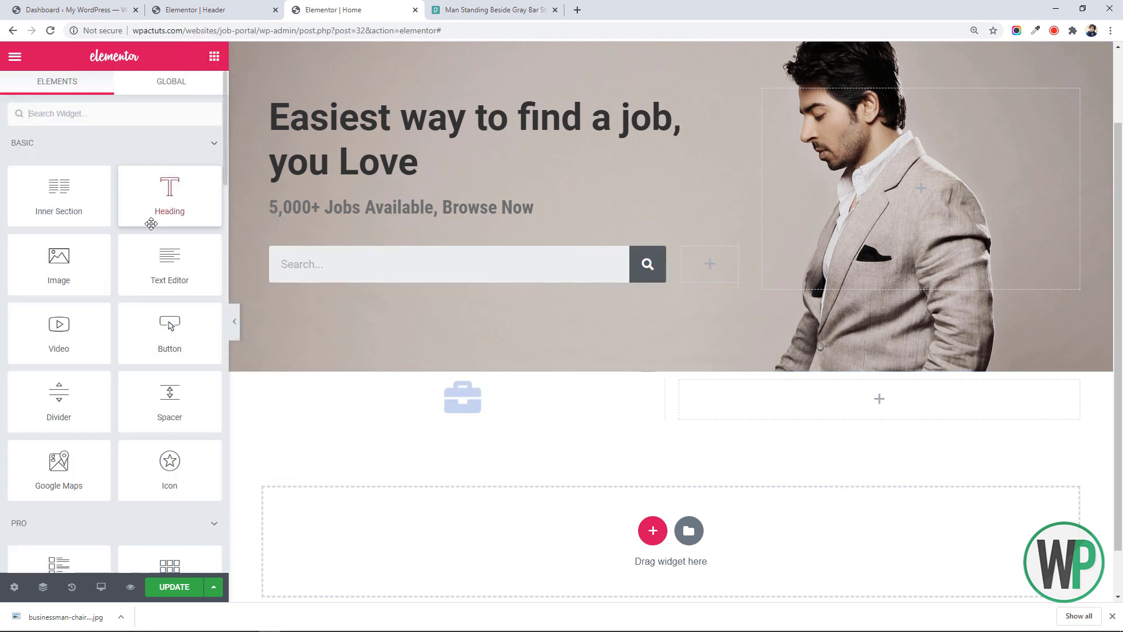
click(132, 116)
text(num)
key(BackSpace)
key(BackSpace)
key(BackSpace)
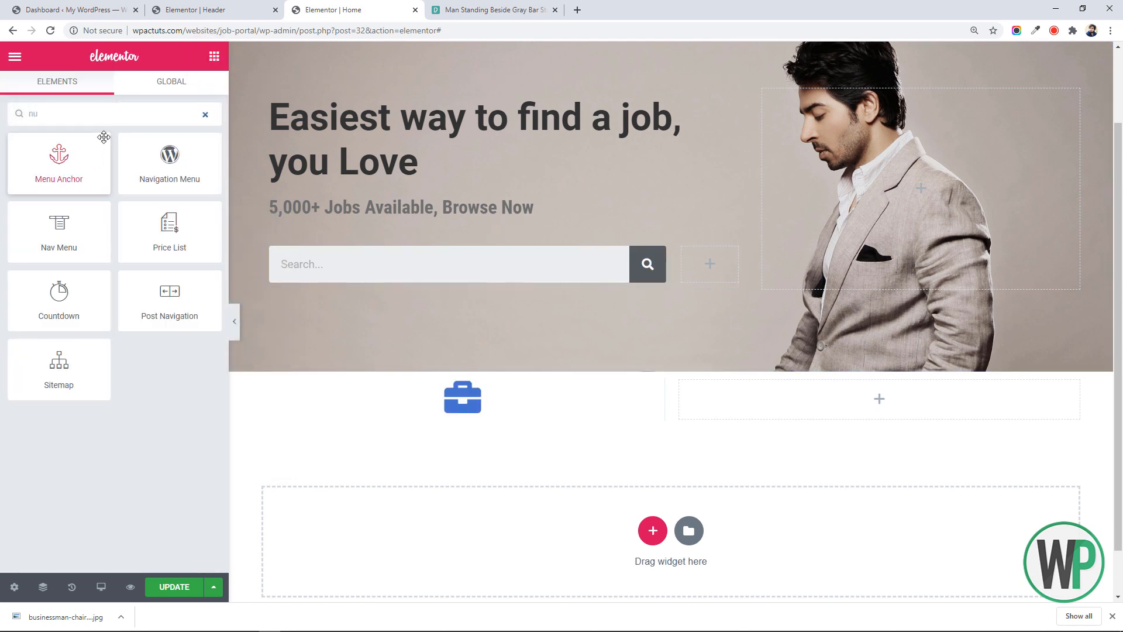
drag(226, 115, 226, 430)
drag(76, 339, 447, 428)
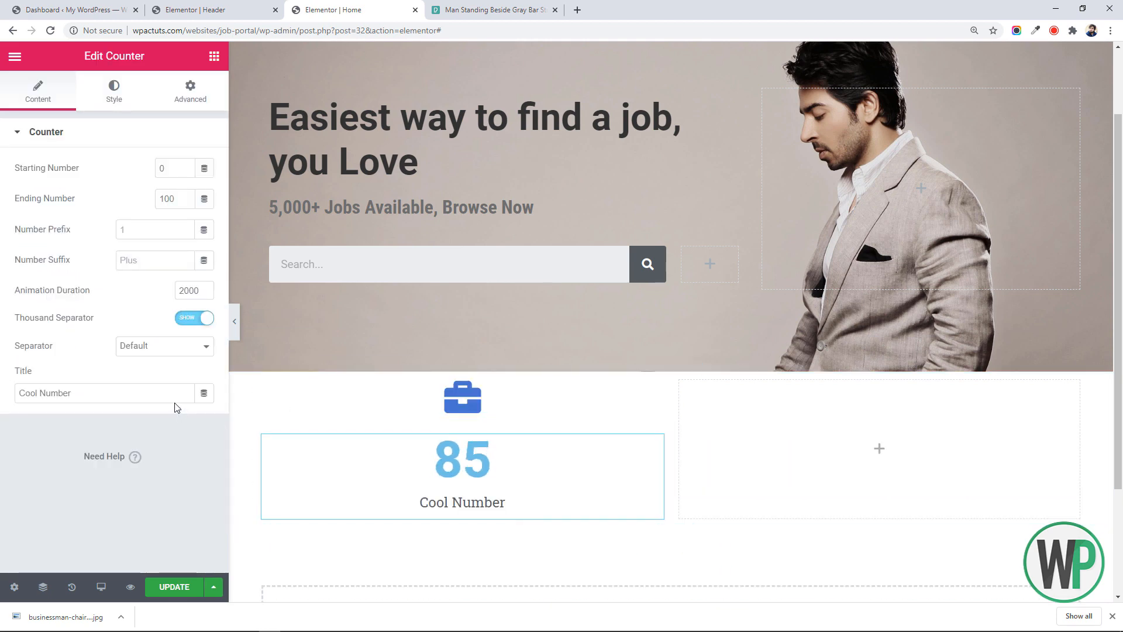
Step: Set the counter's ending number to 5000 and its number suffix to +
double_click(165, 200)
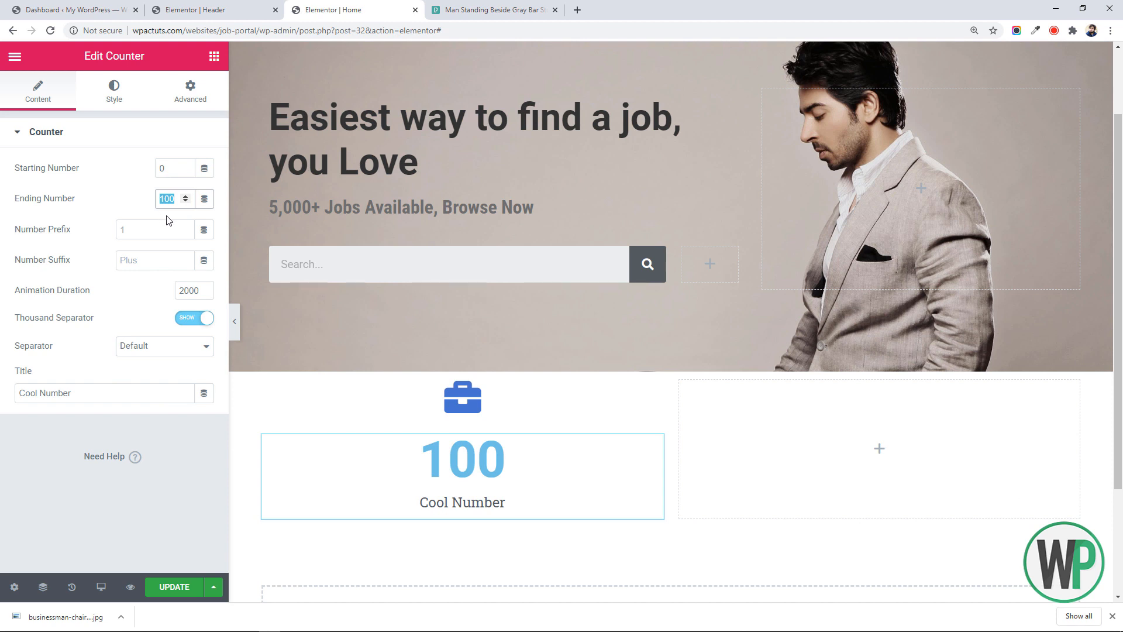
text(5000)
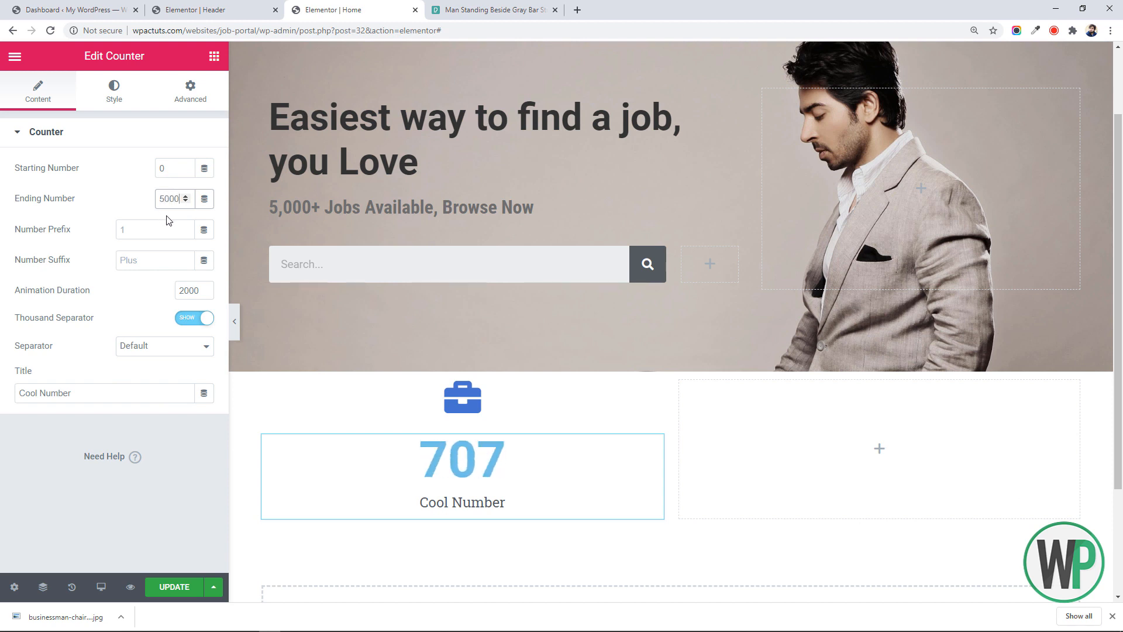
key(Tab)
key(Tab)
text(+)
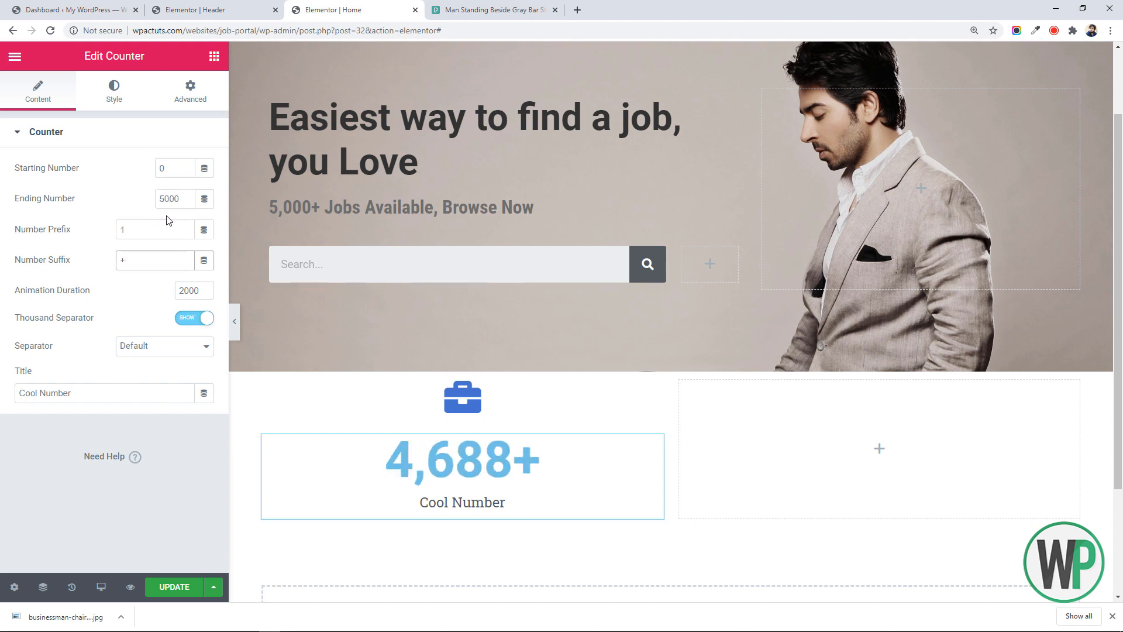
key(Tab)
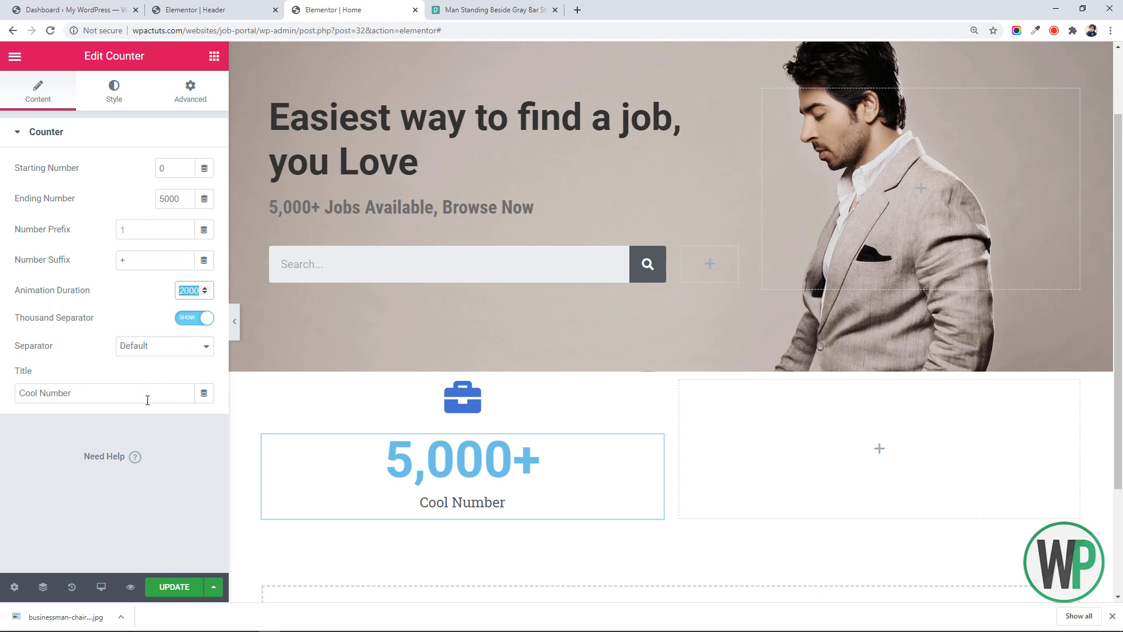
Step: Change the counter's title to "Jobs Posted"
drag(148, 400, 10, 373)
text(Jobs dded)
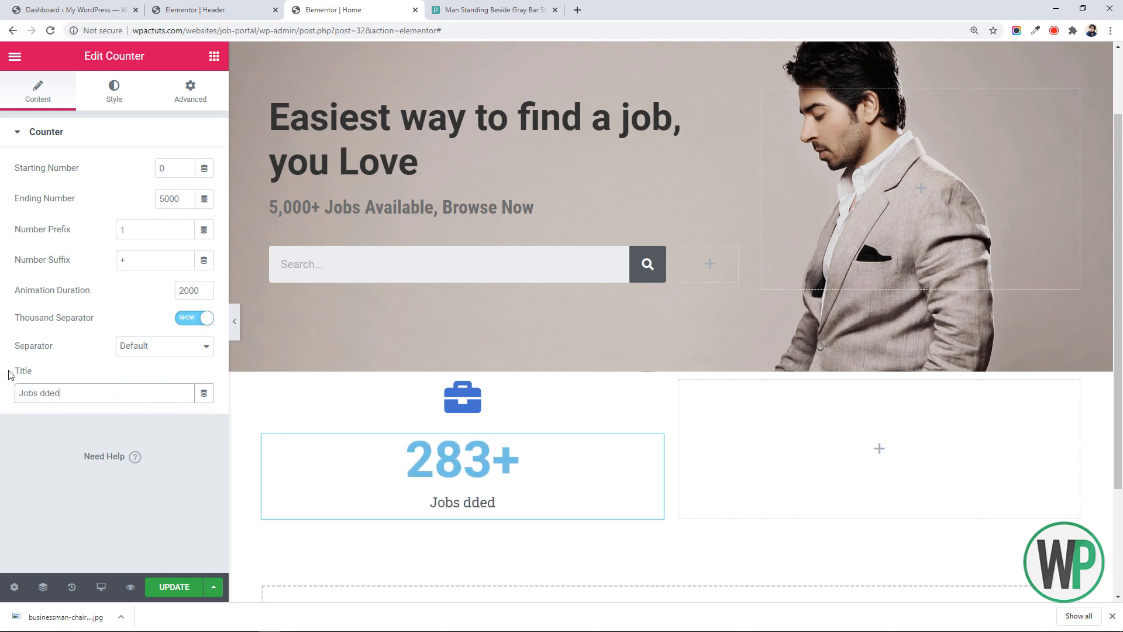
key(BackSpace)
key(BackSpace)
key(BackSpace)
key(BackSpace)
text(Ad)
key(BackSpace)
key(BackSpace)
text(Po)
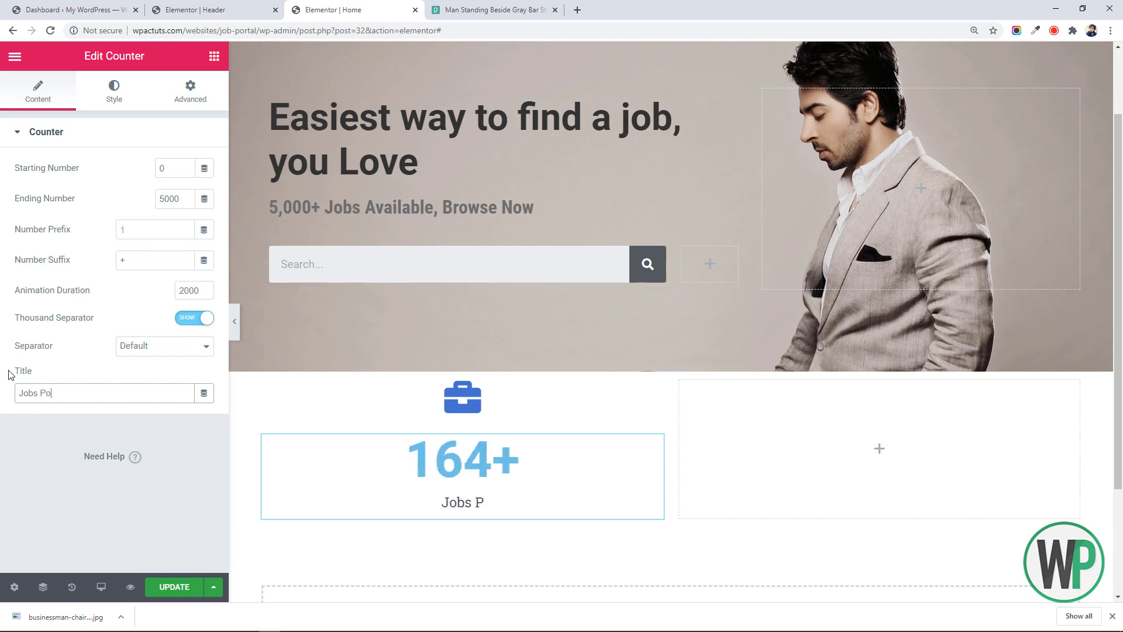
text(sted)
Step: Set the counter title's typography to the Roboto Condensed font family with bold weight
click(114, 90)
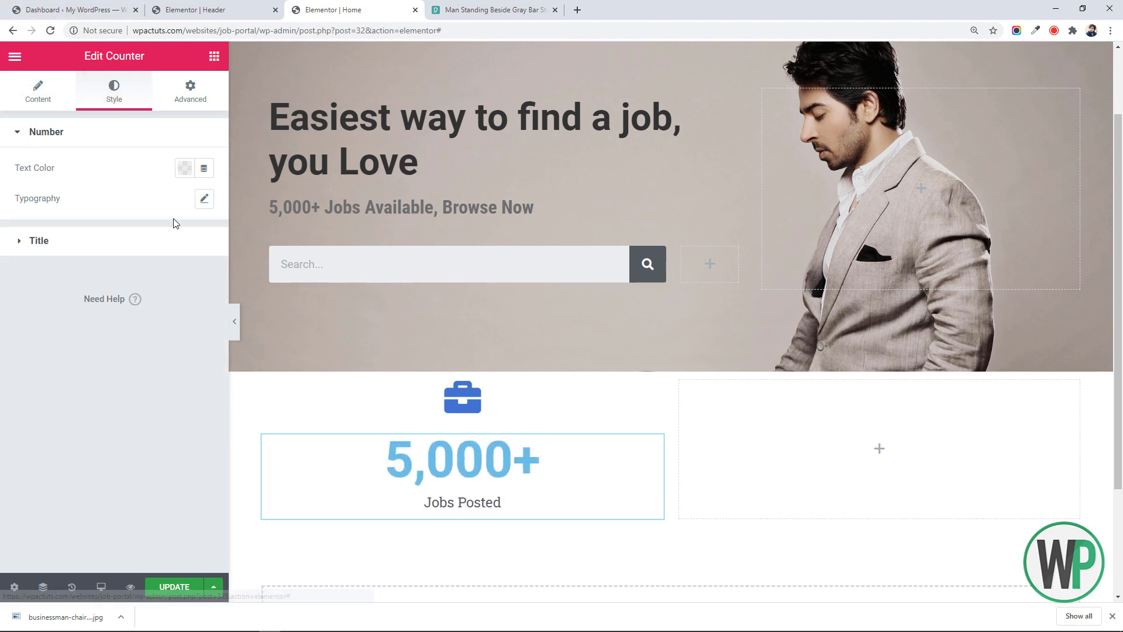
click(183, 240)
click(161, 142)
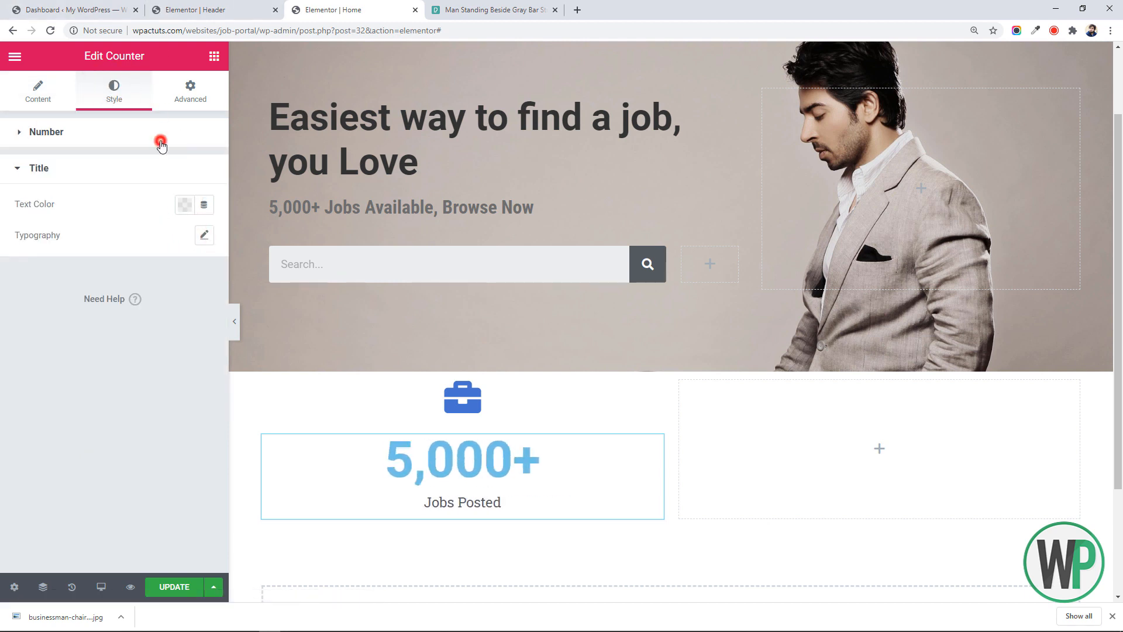
click(165, 245)
click(204, 234)
click(167, 275)
text(ro)
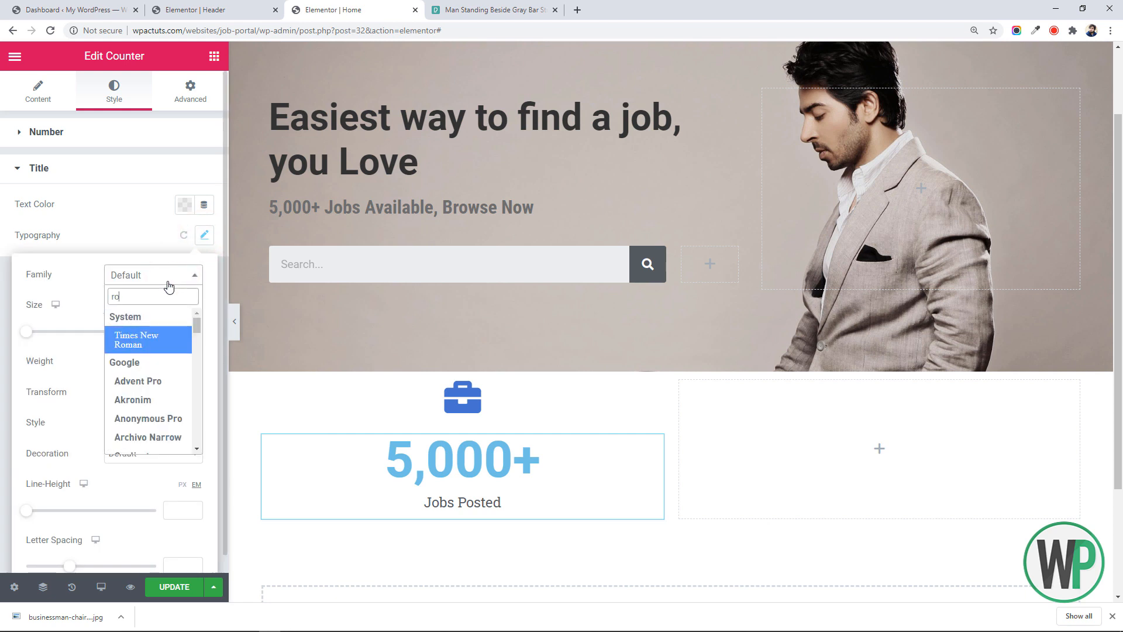
text(bo)
click(163, 329)
click(147, 277)
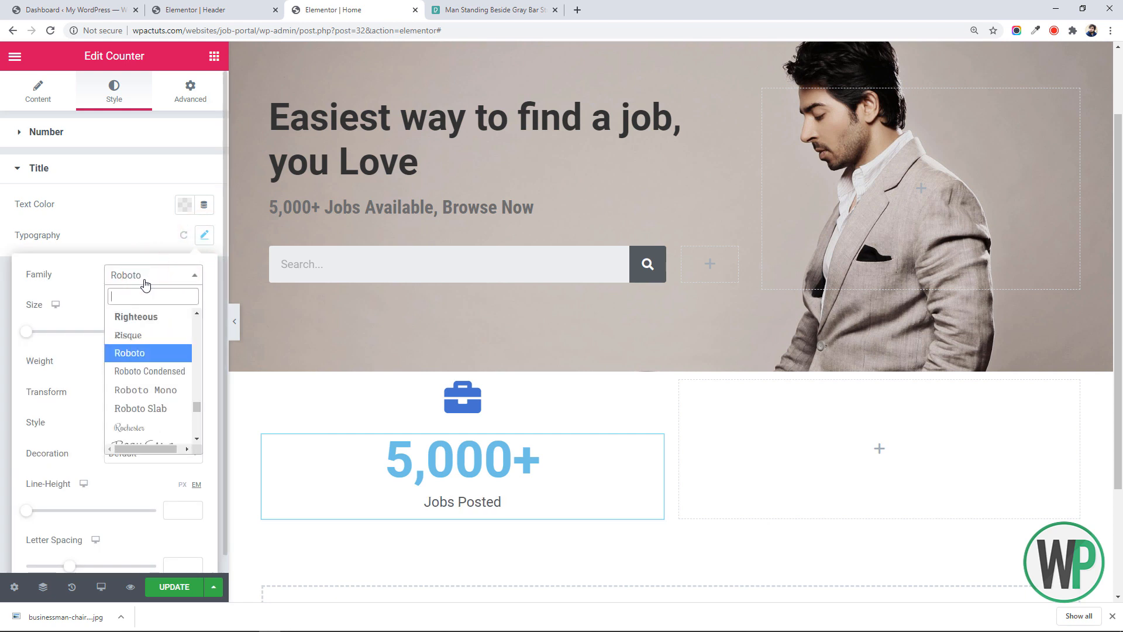
click(150, 370)
click(150, 362)
click(126, 502)
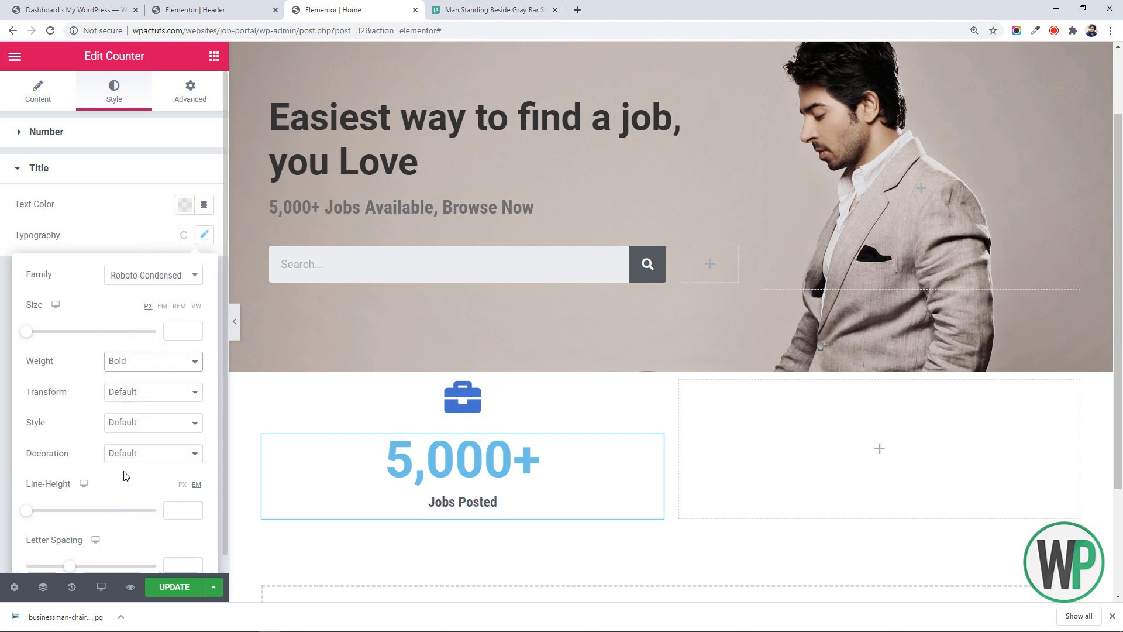
Step: Switch the counter title's font family to Roboto and its text transform to Uppercase
click(148, 276)
text(rob)
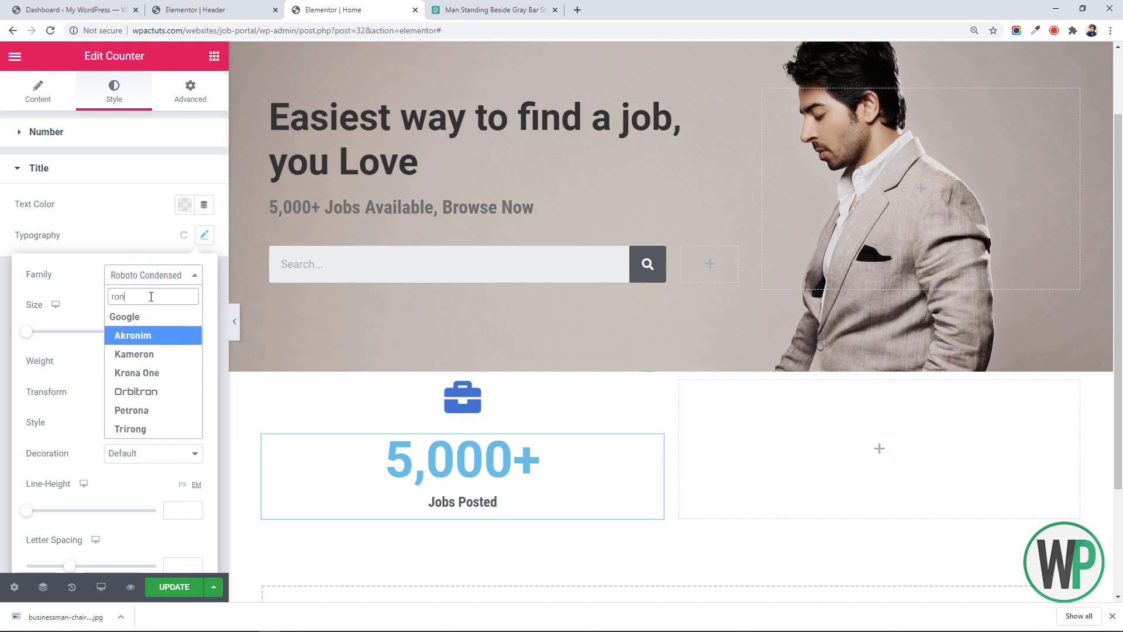
click(151, 337)
click(160, 360)
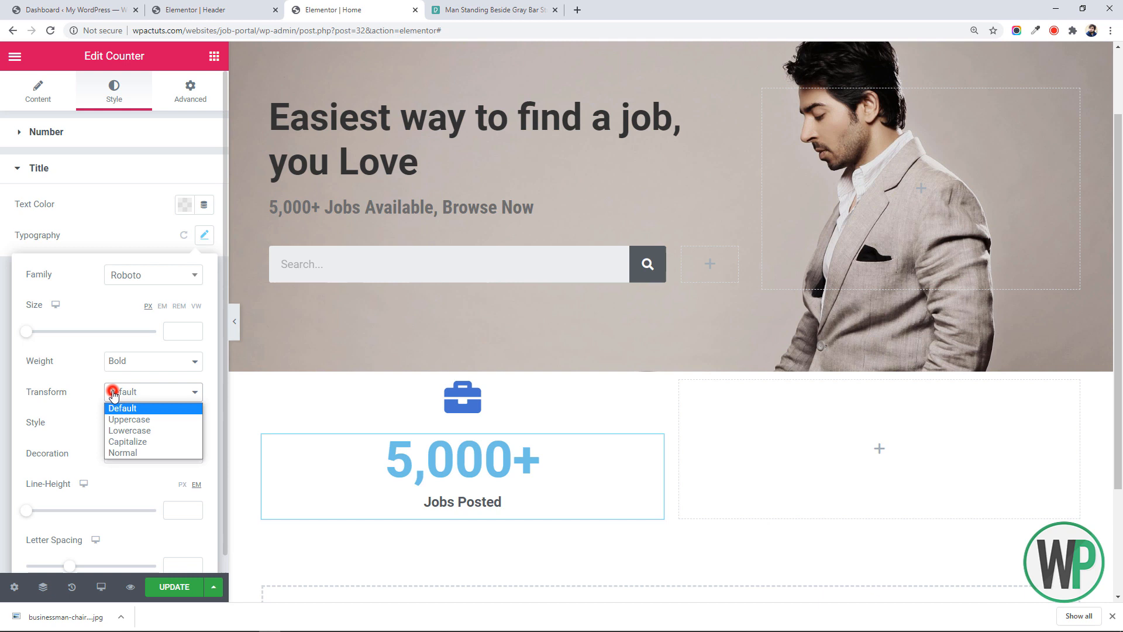
click(137, 420)
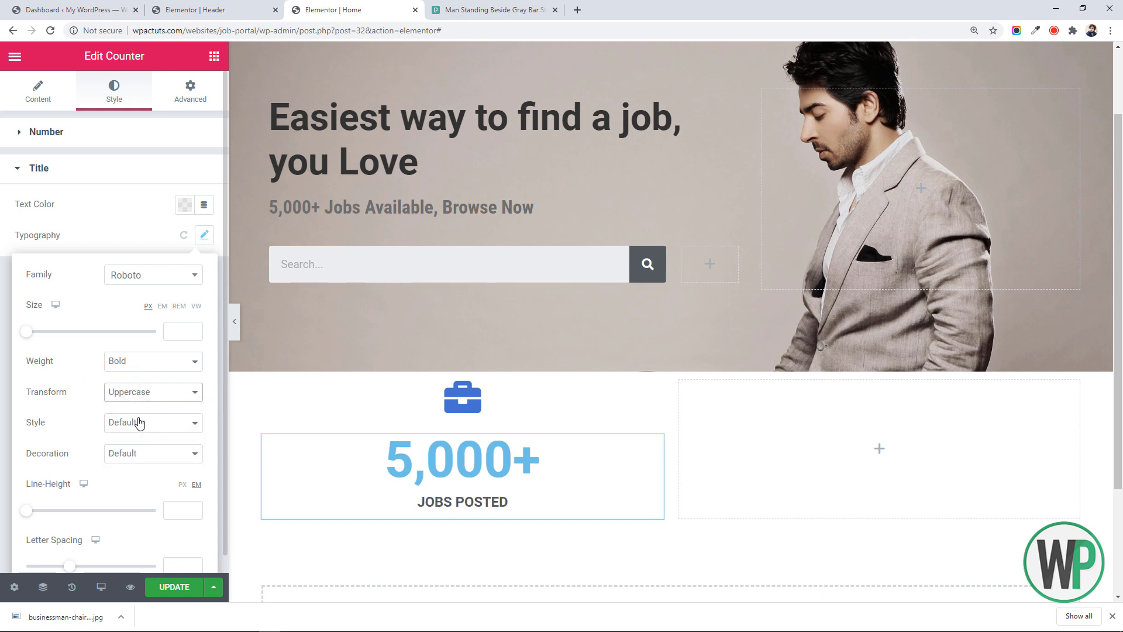
click(123, 220)
Step: Set the text color of the counter's number to #262626
click(153, 136)
click(184, 168)
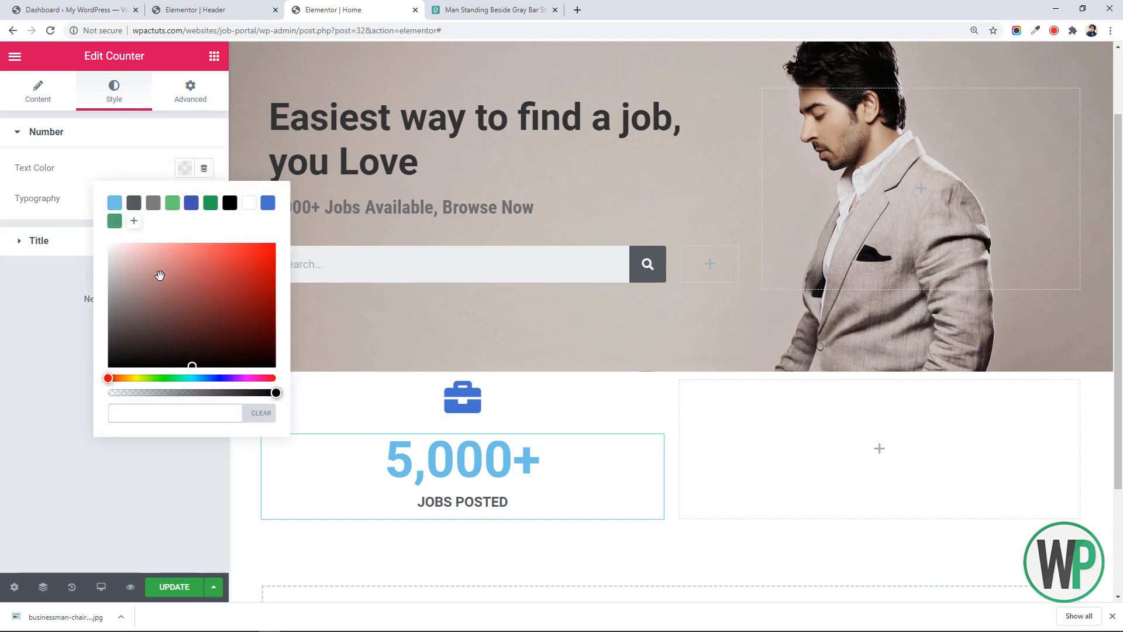
drag(158, 273, 77, 349)
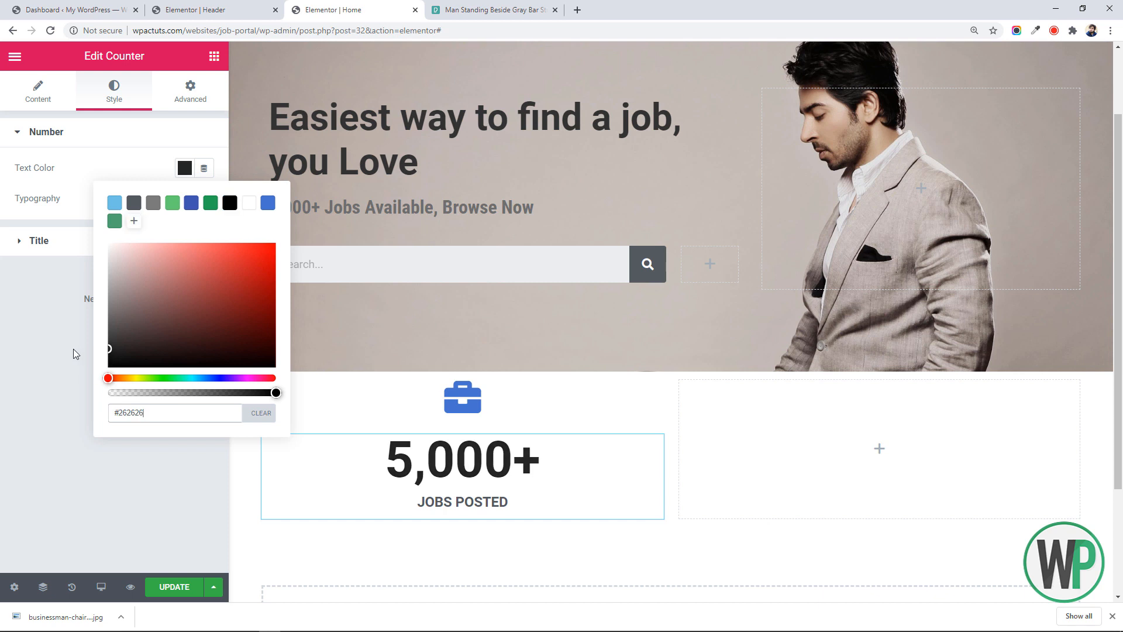
click(51, 293)
Step: Set the counter number's typography to the Roboto font family with bold weight
click(204, 199)
click(175, 239)
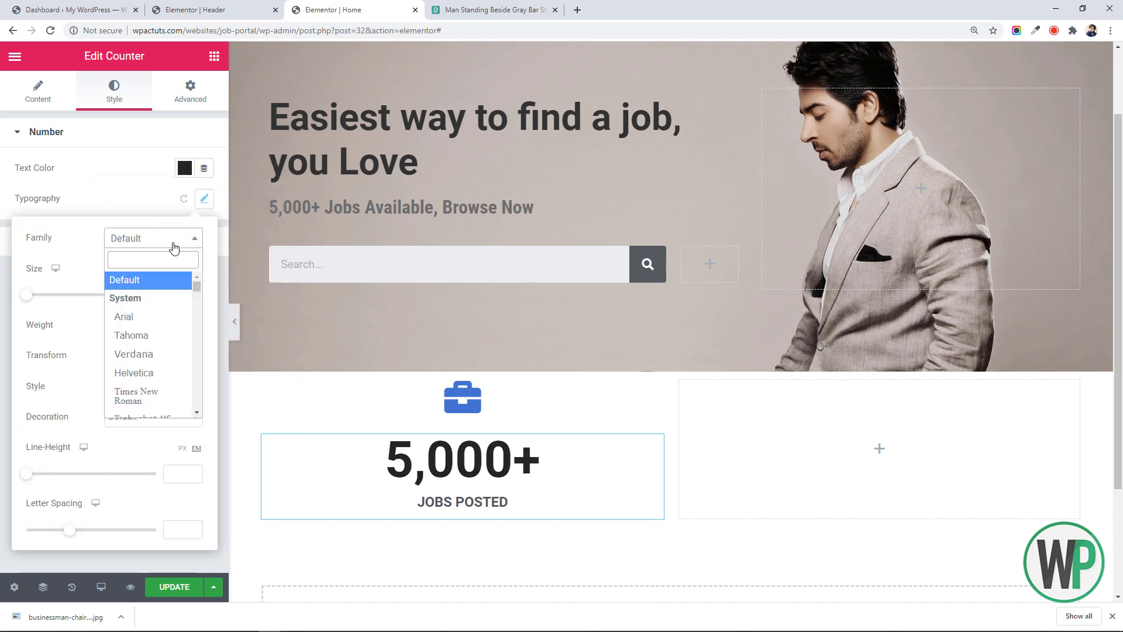
text(rob)
click(141, 298)
click(153, 324)
click(117, 461)
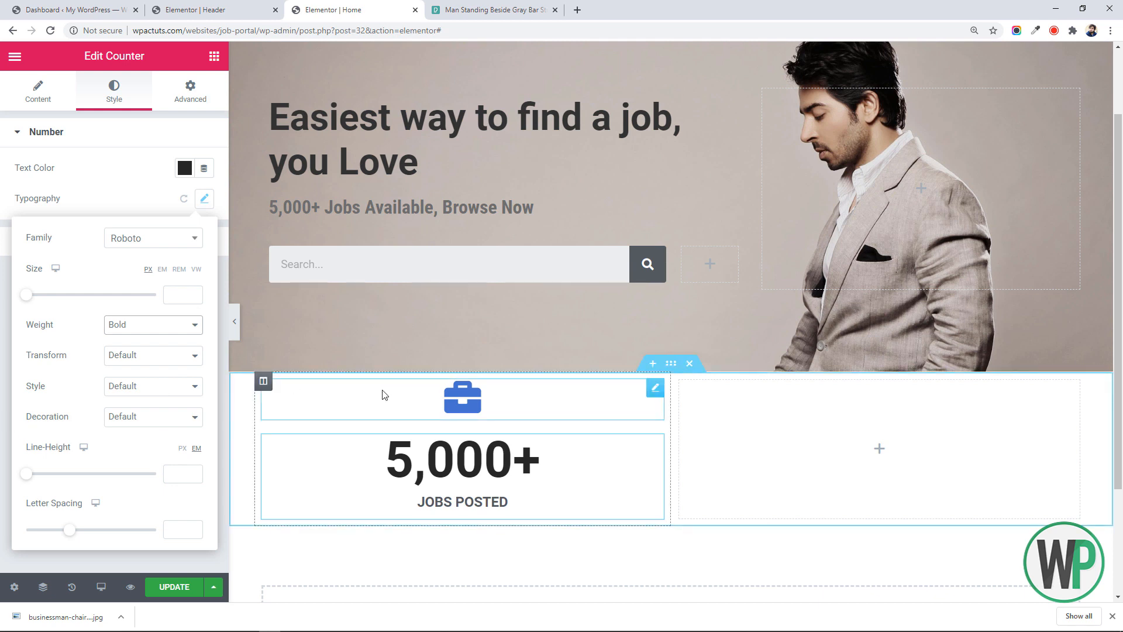
Step: Switch the counter number's font size unit to EM and set the size to 3
click(163, 269)
click(179, 292)
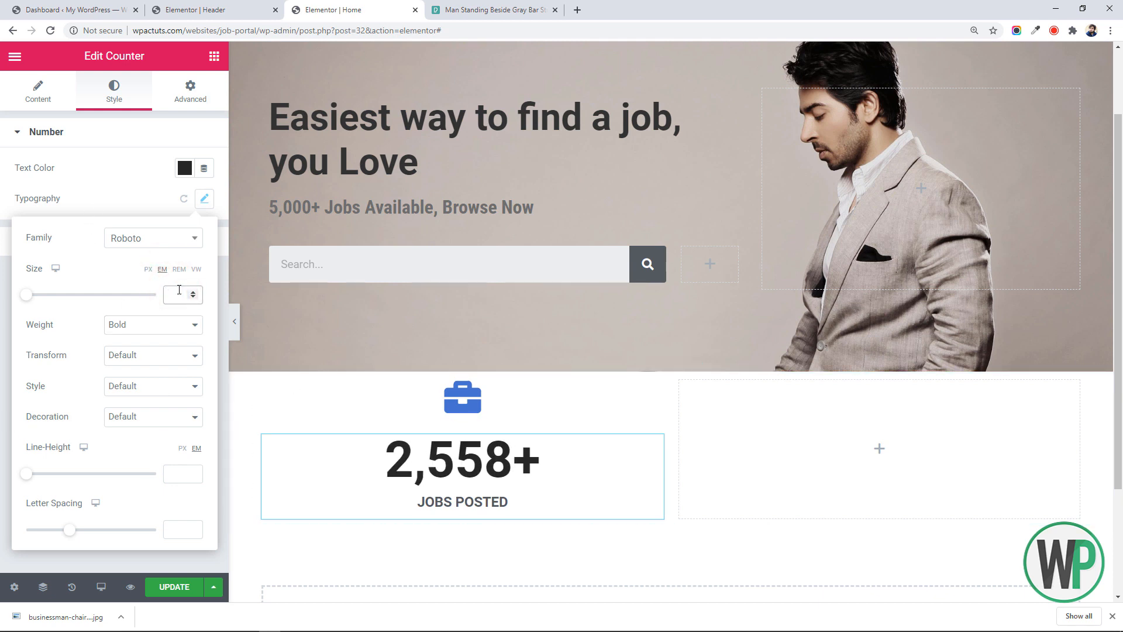
text(1)
text(2)
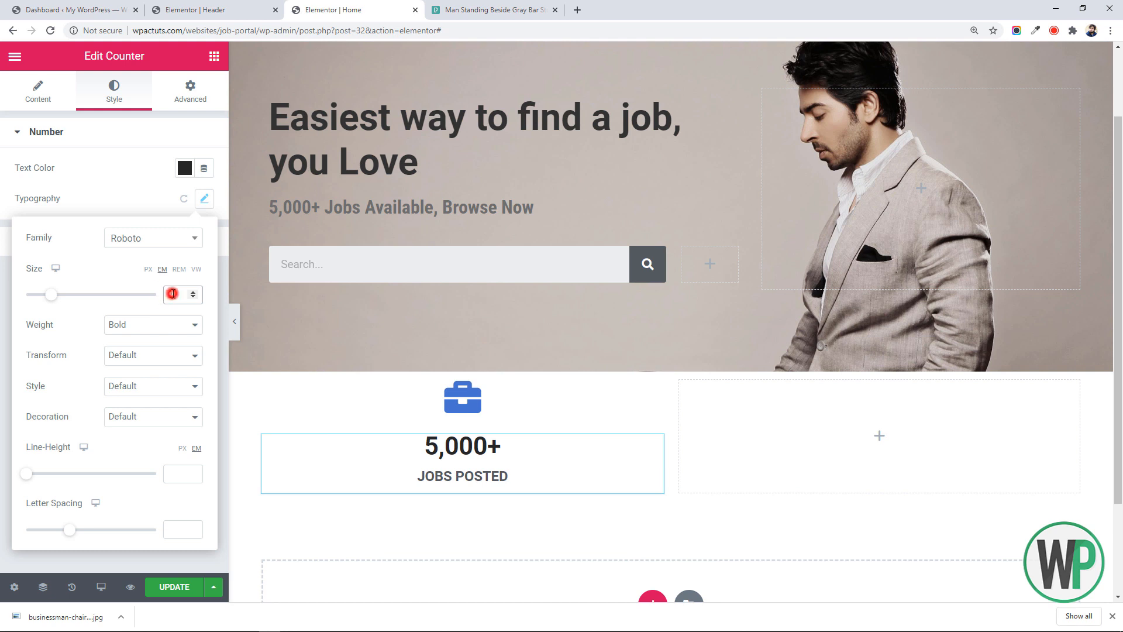
text(3)
Step: Set the counter title's font size to 1 with EM as the unit
click(175, 241)
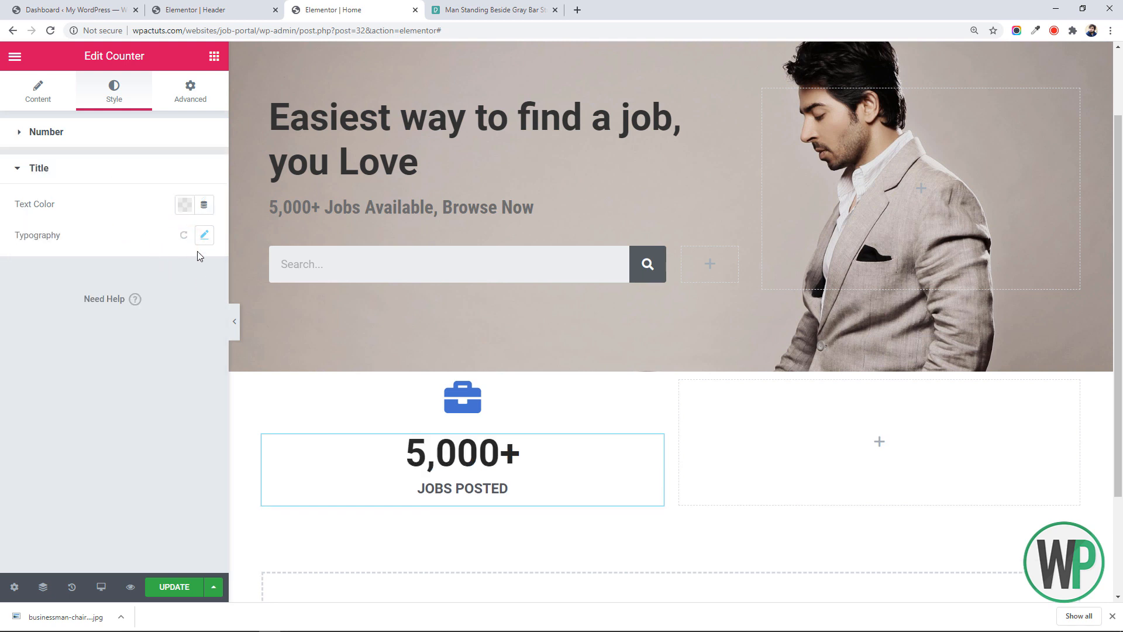
click(204, 234)
click(181, 332)
text(1)
click(162, 306)
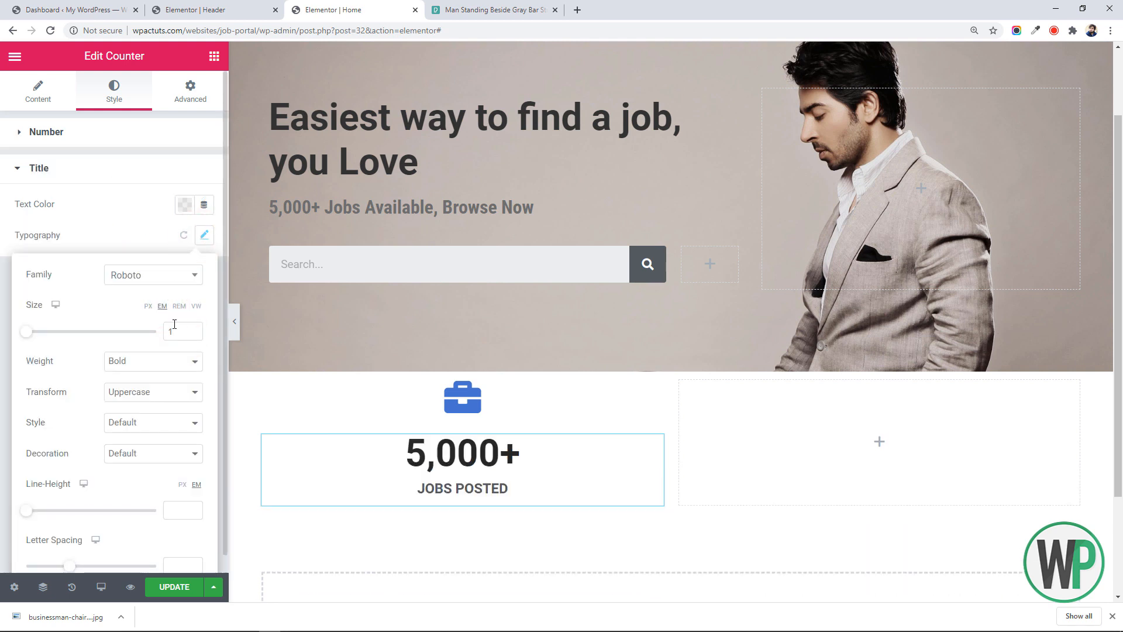
click(170, 331)
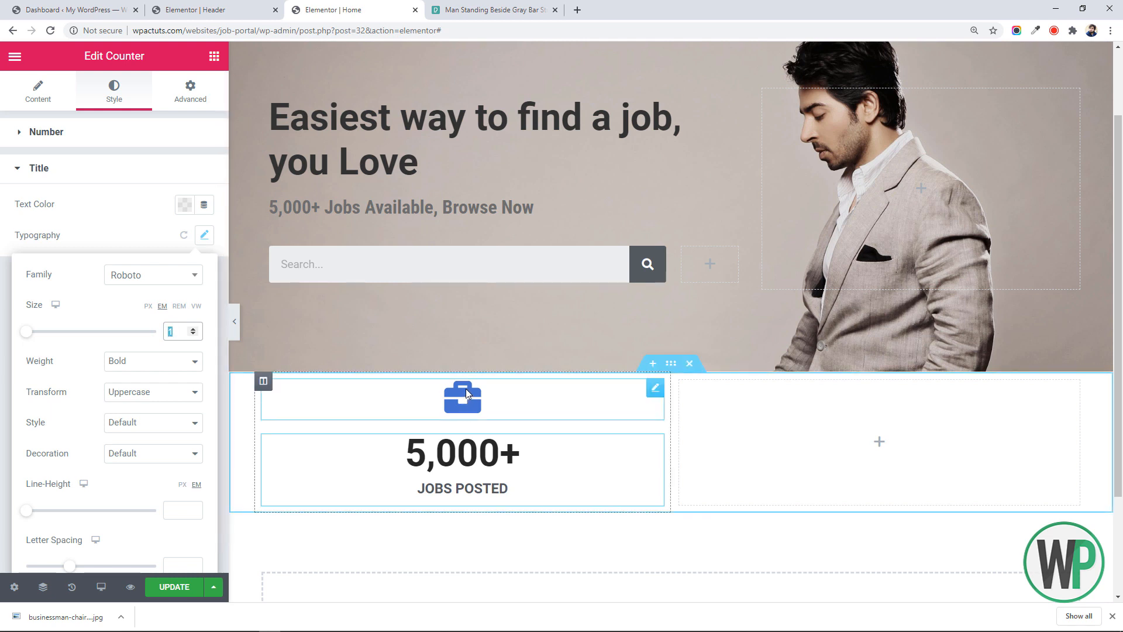
Step: Unlink the statistics section's padding values and set the top and bottom padding to 20 px
click(214, 56)
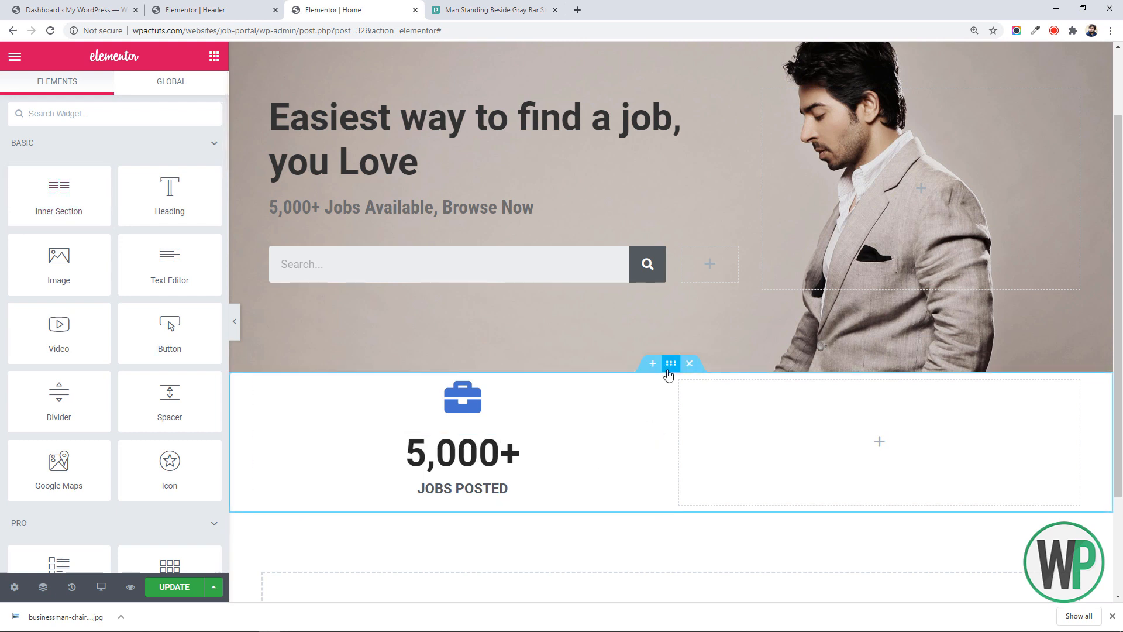
right_click(671, 364)
click(702, 381)
click(179, 96)
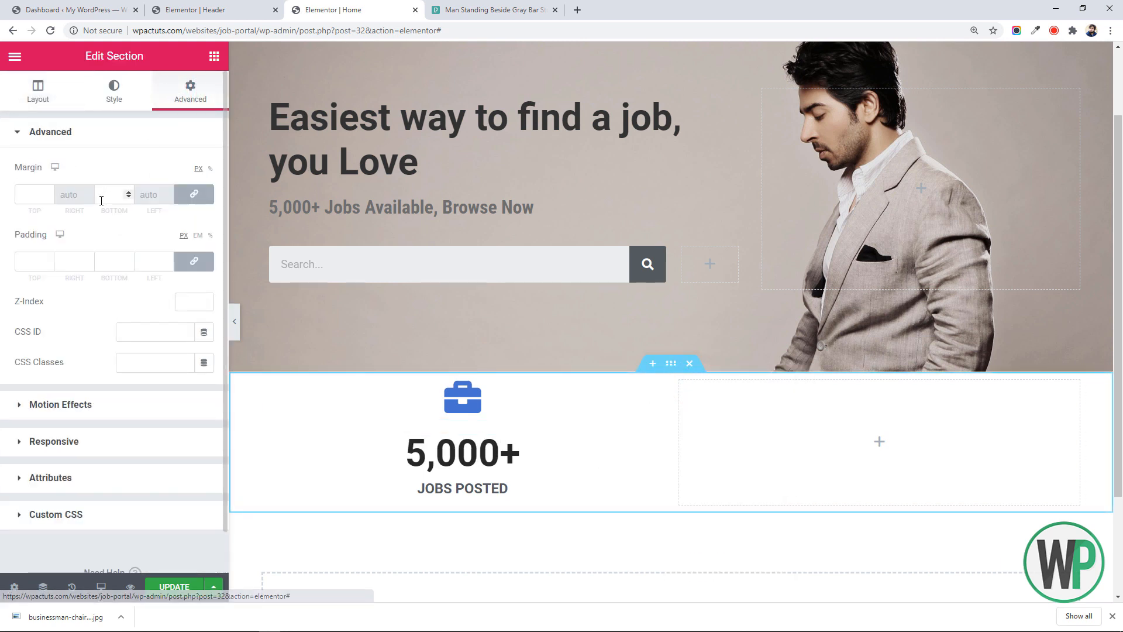
click(194, 261)
click(25, 261)
text(20)
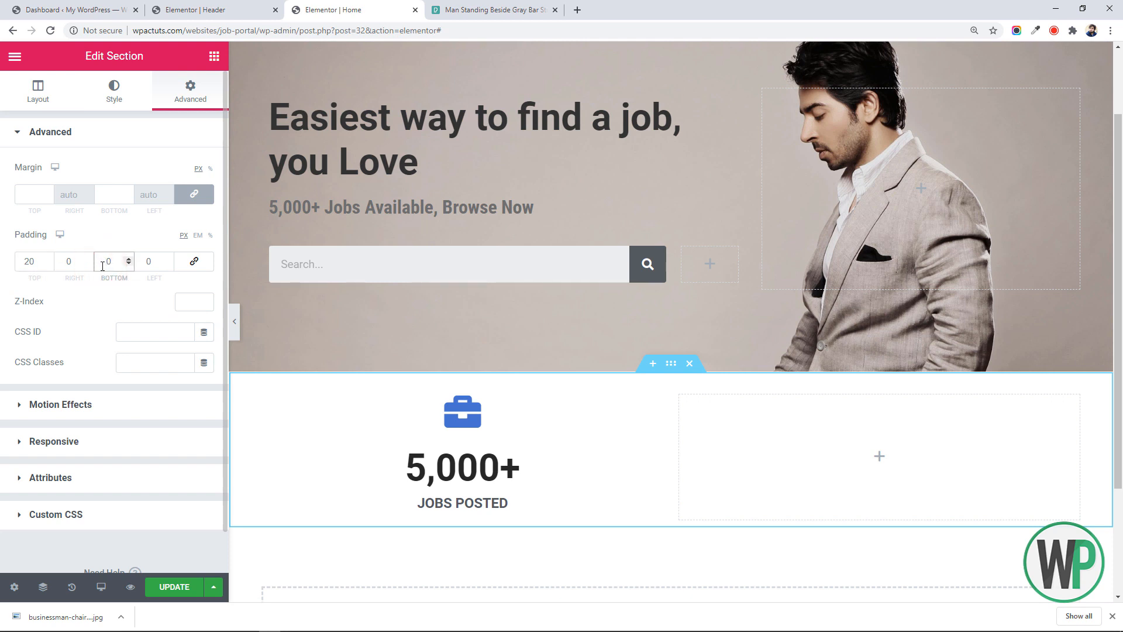
click(102, 266)
text(20)
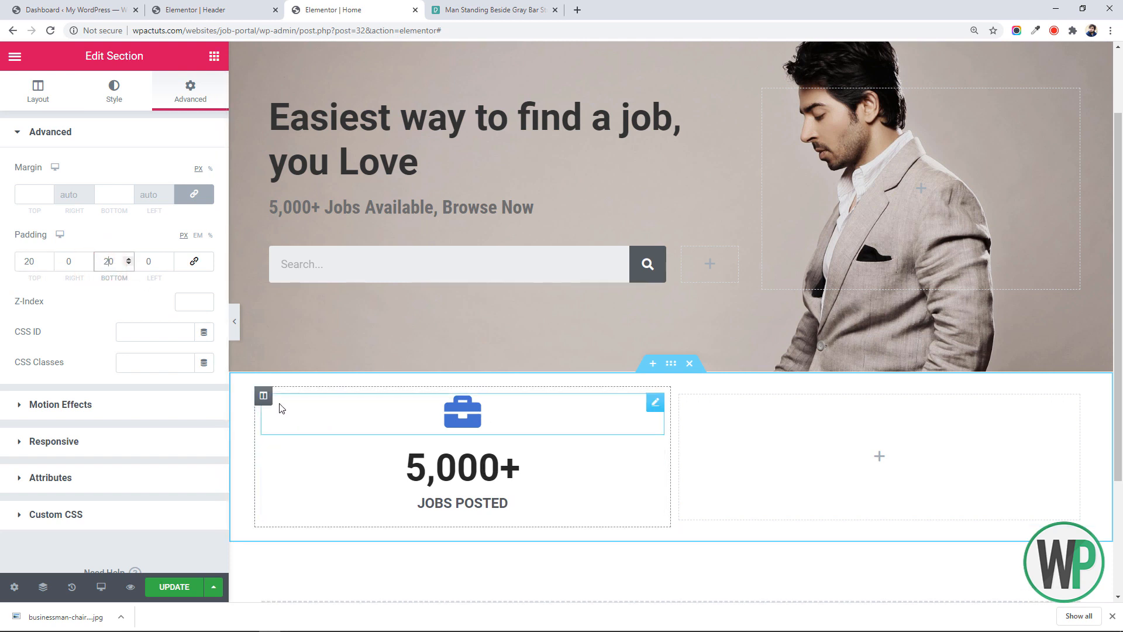
Step: Set the size of the briefcase icon above the counter to 60
drag(277, 408, 351, 414)
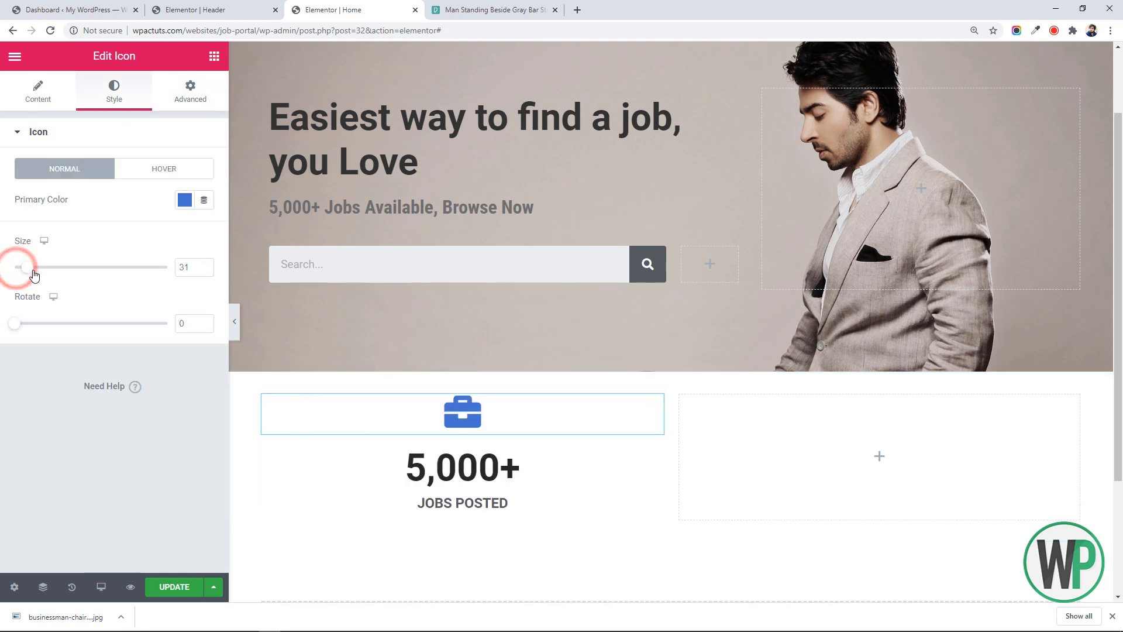
mouse_move(33, 275)
mouse_down()
mouse_move(61, 275)
mouse_move(55, 267)
mouse_move(51, 278)
mouse_up()
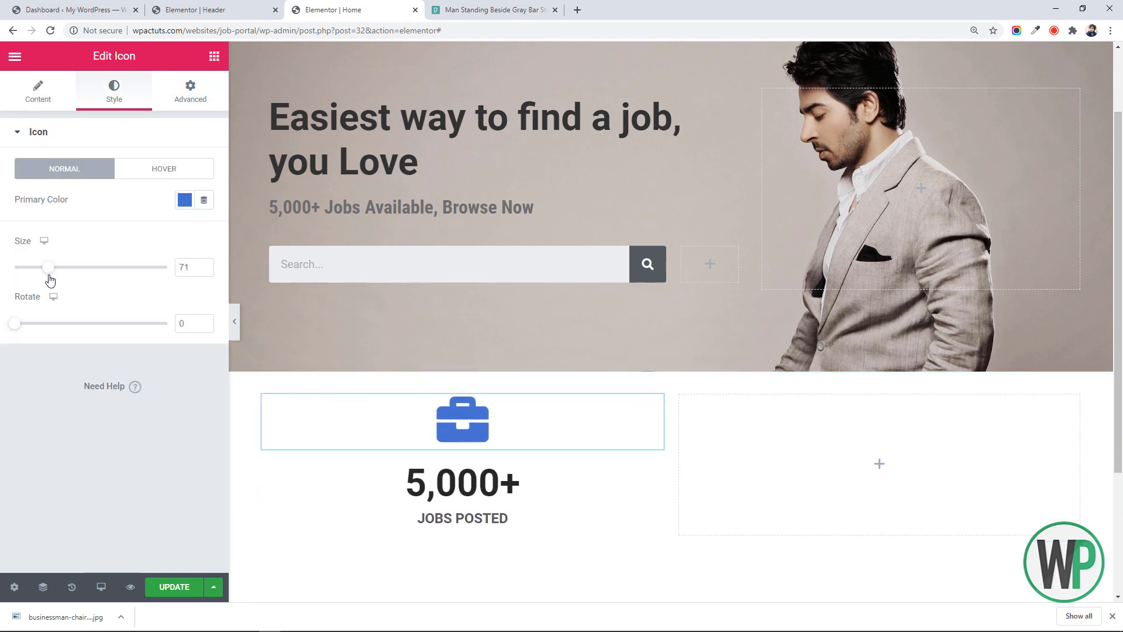
click(204, 269)
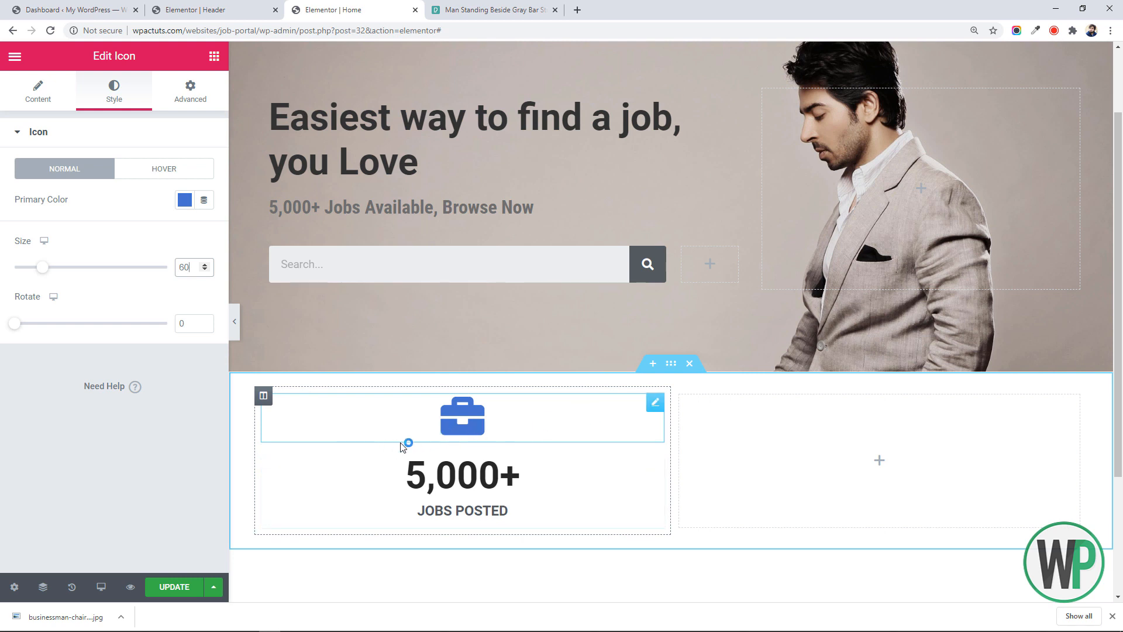
Step: Duplicate the column with the icon and counter three times and delete the empty column
right_click(265, 403)
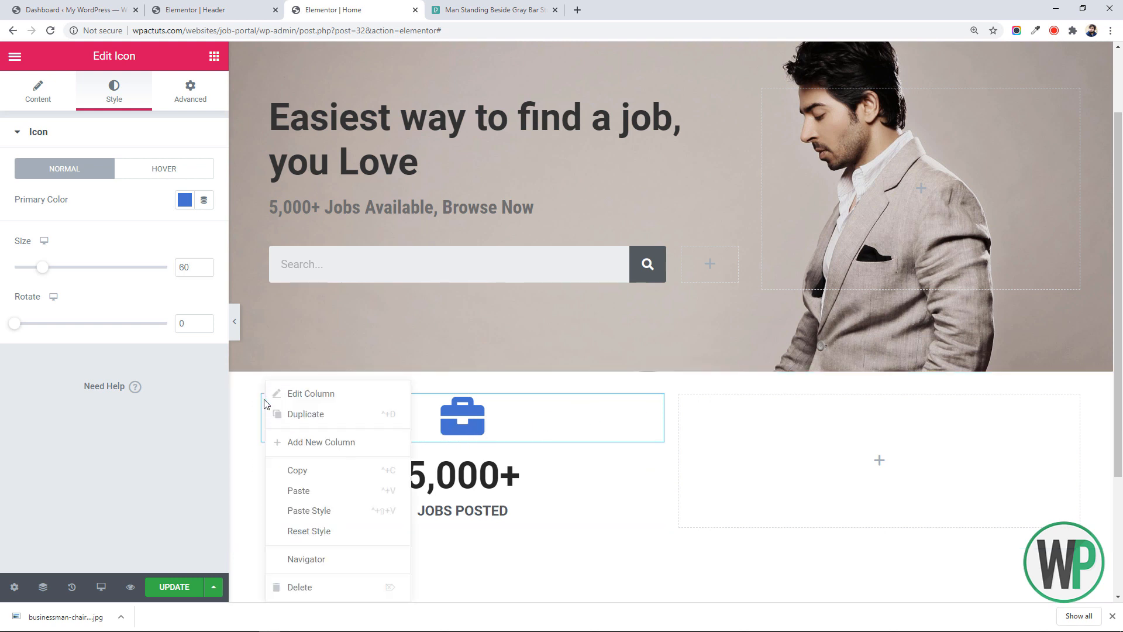
click(302, 414)
right_click(263, 398)
click(320, 415)
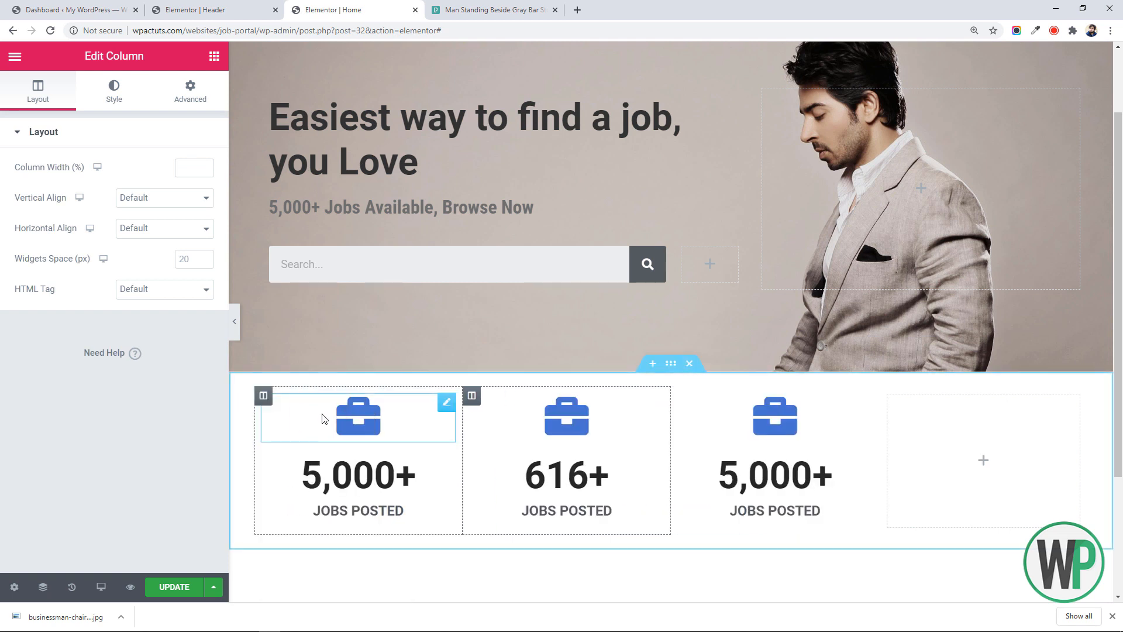
right_click(680, 399)
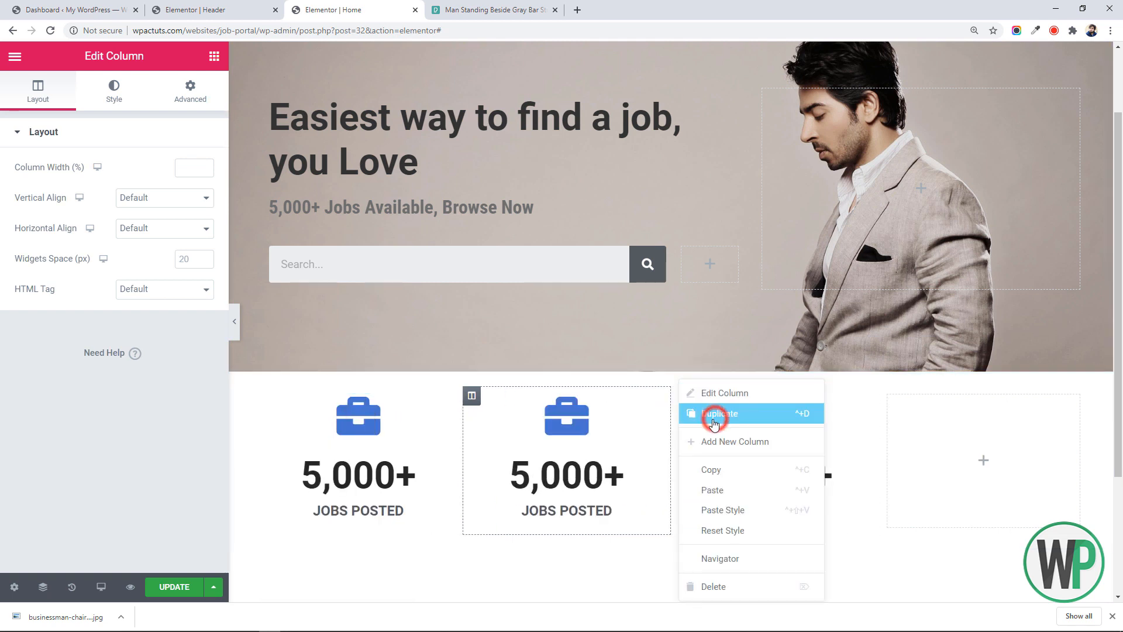
click(677, 414)
right_click(930, 394)
click(991, 586)
Step: Set the ending number of the second column's counter to 50000
click(613, 511)
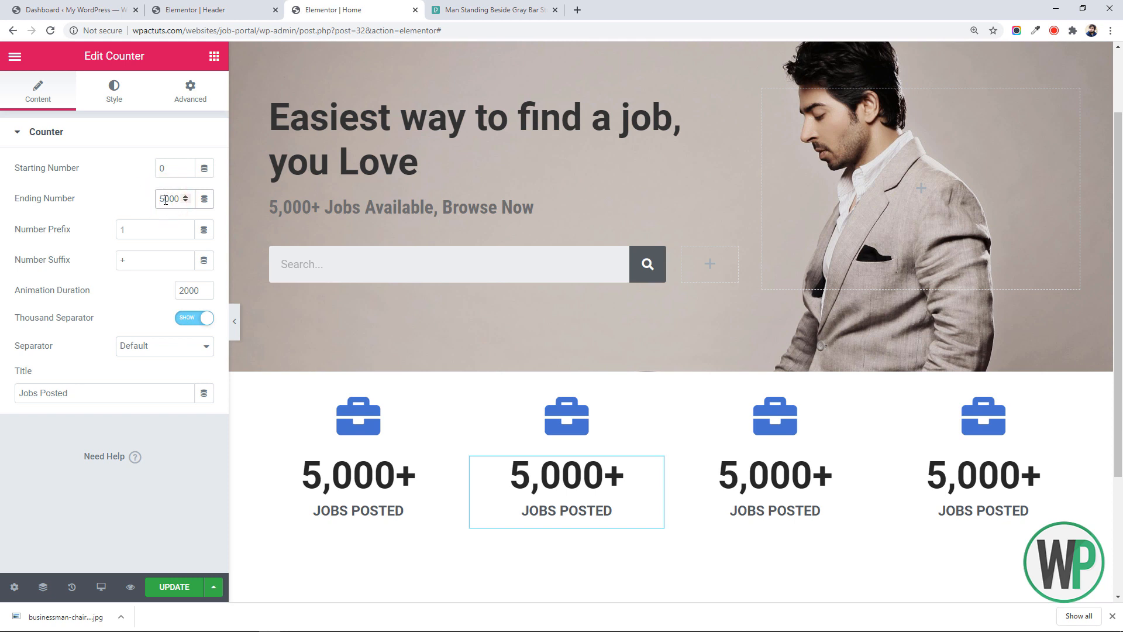
click(166, 199)
text(0)
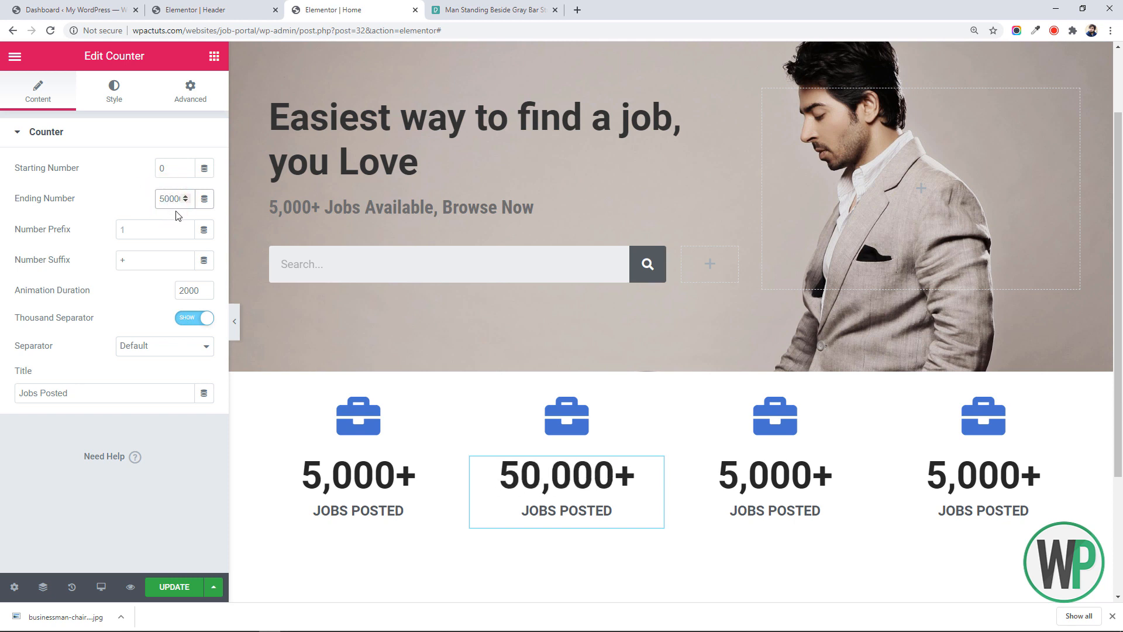
drag(76, 393, 23, 397)
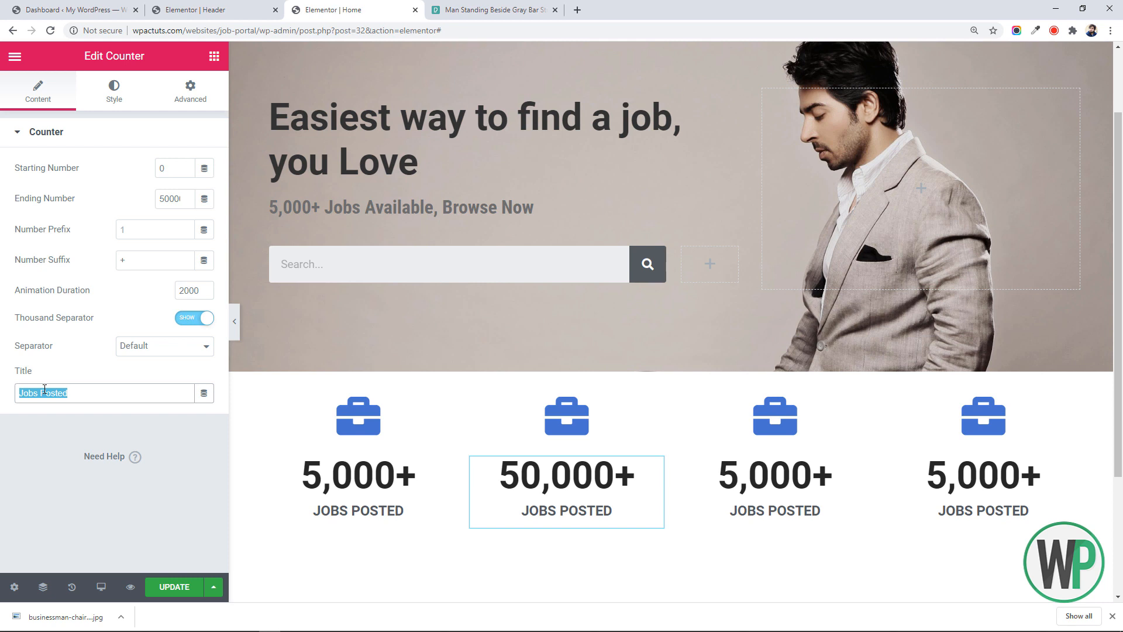
text(Job seekers)
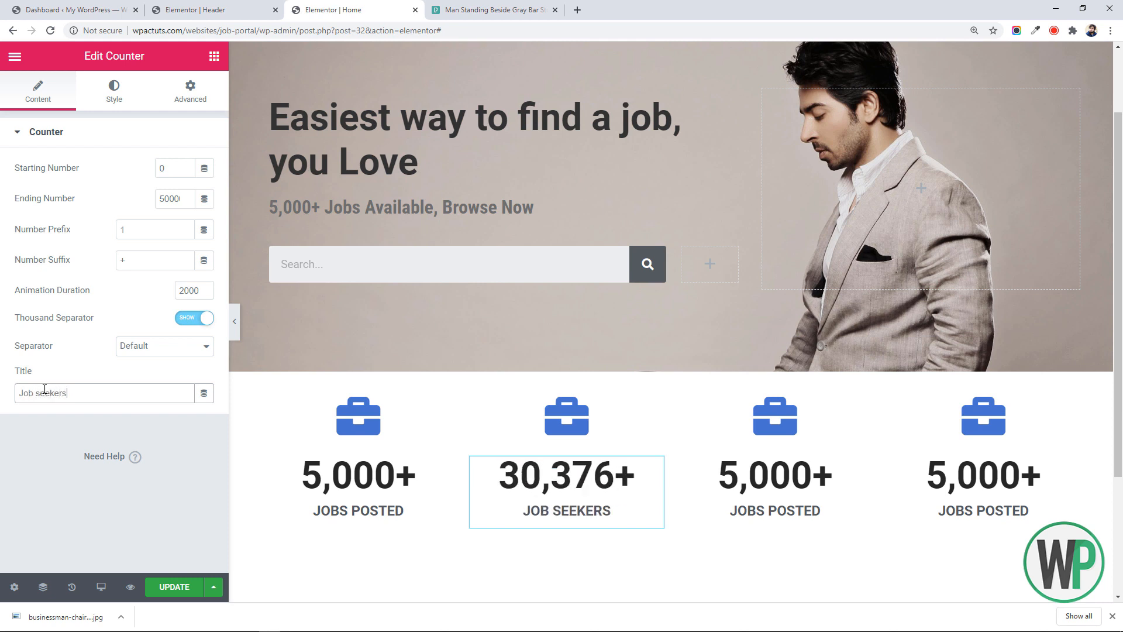
key(ctrl+Left)
key(Delete)
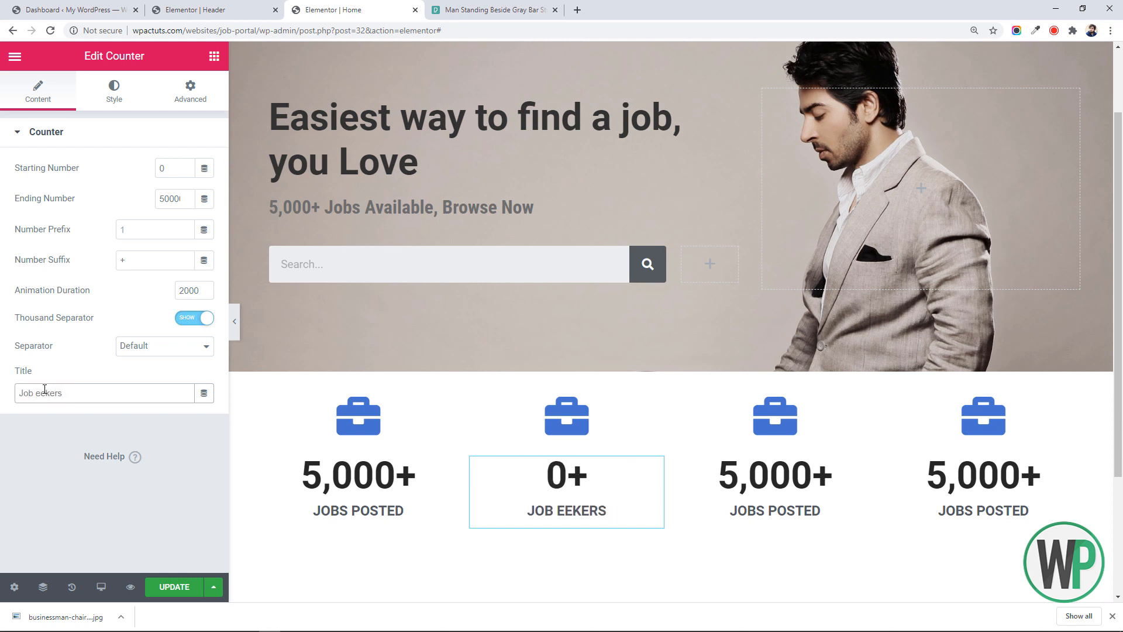
Step: Change the second counter's title to "Members Registered"
key(ctrl+a)
text(Members Regis)
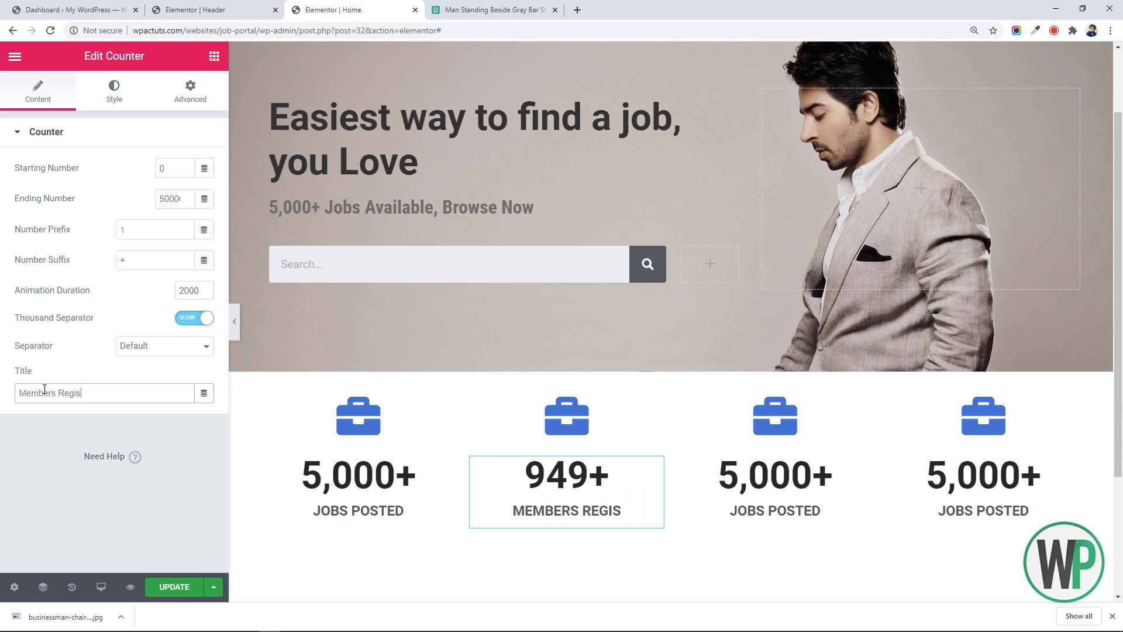
text(tered)
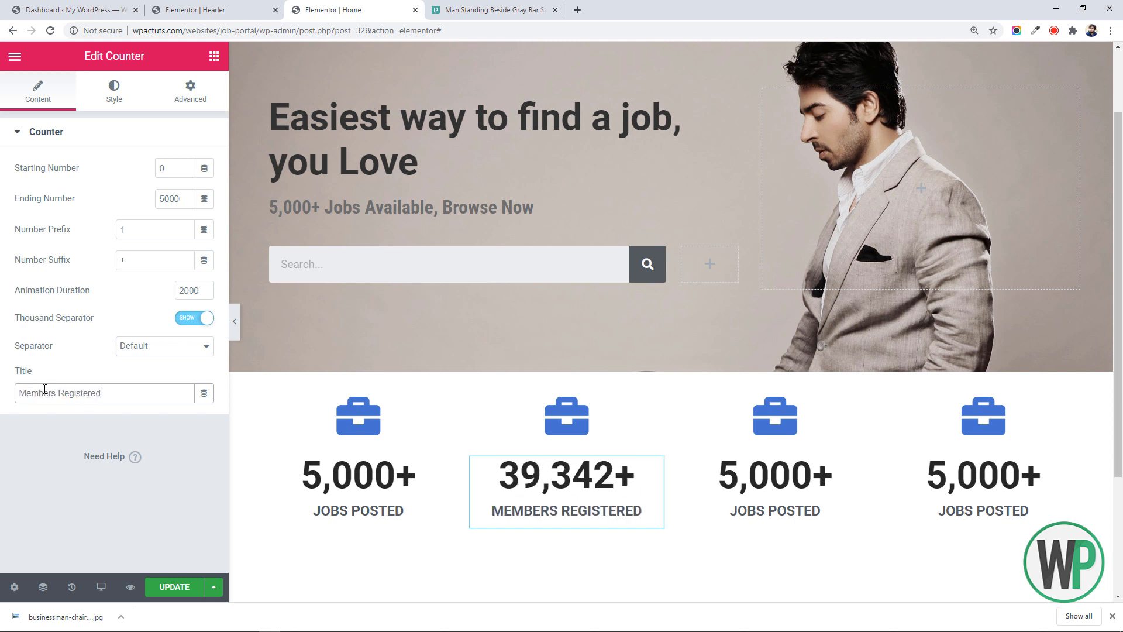
Step: Search the icon library for "user" and replace the second column's icon with the user icon with a check mark
right_click(567, 434)
click(591, 392)
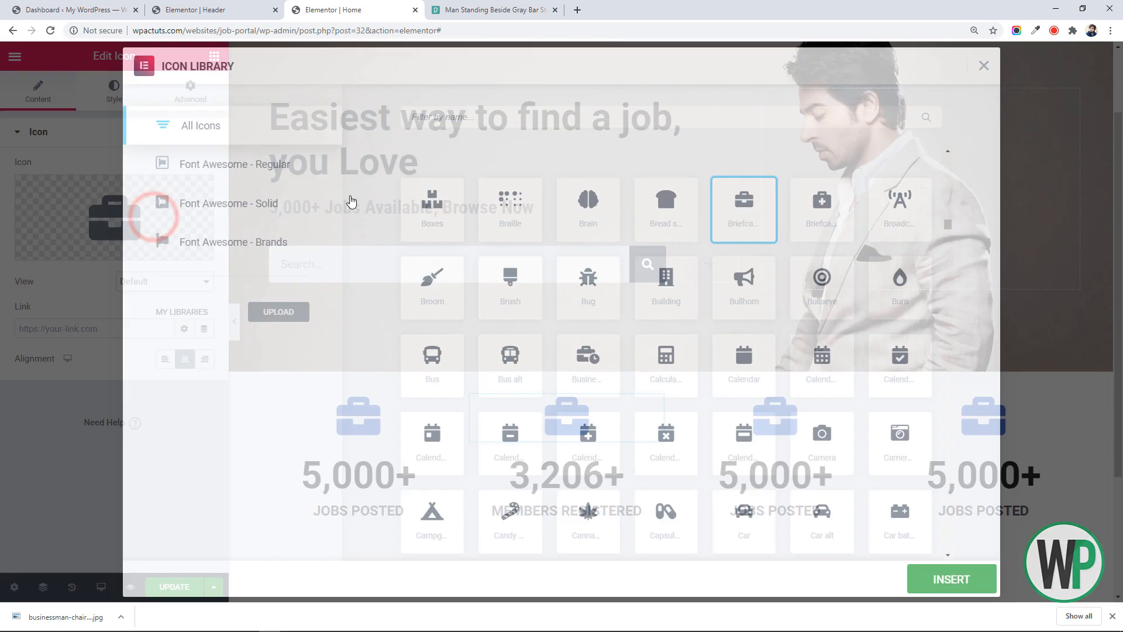
click(579, 117)
text(user)
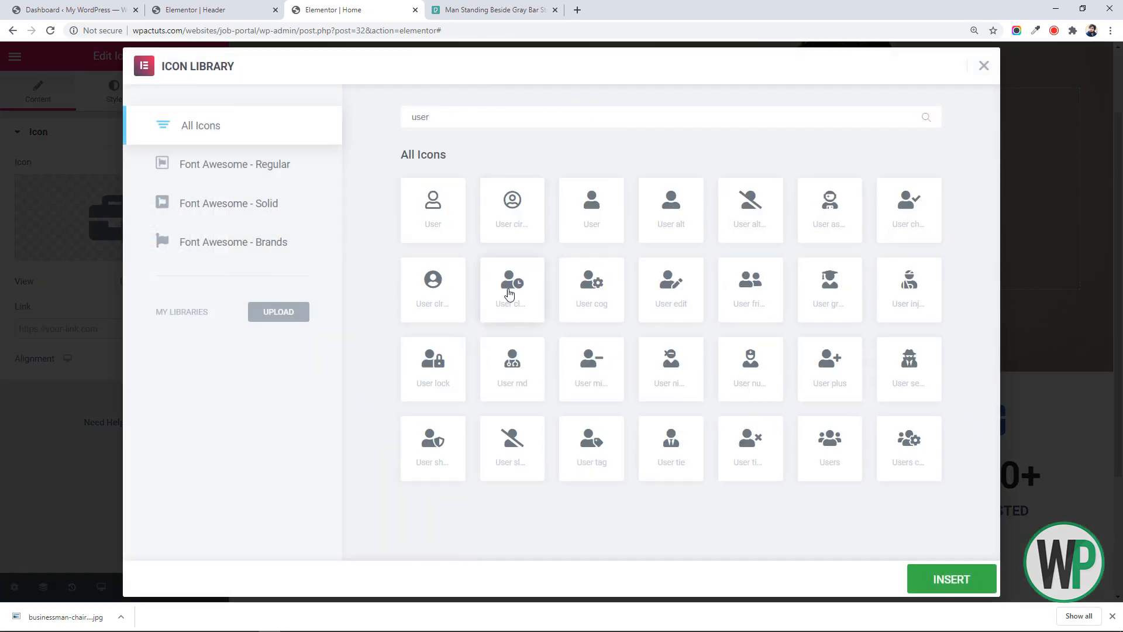
click(459, 301)
click(932, 188)
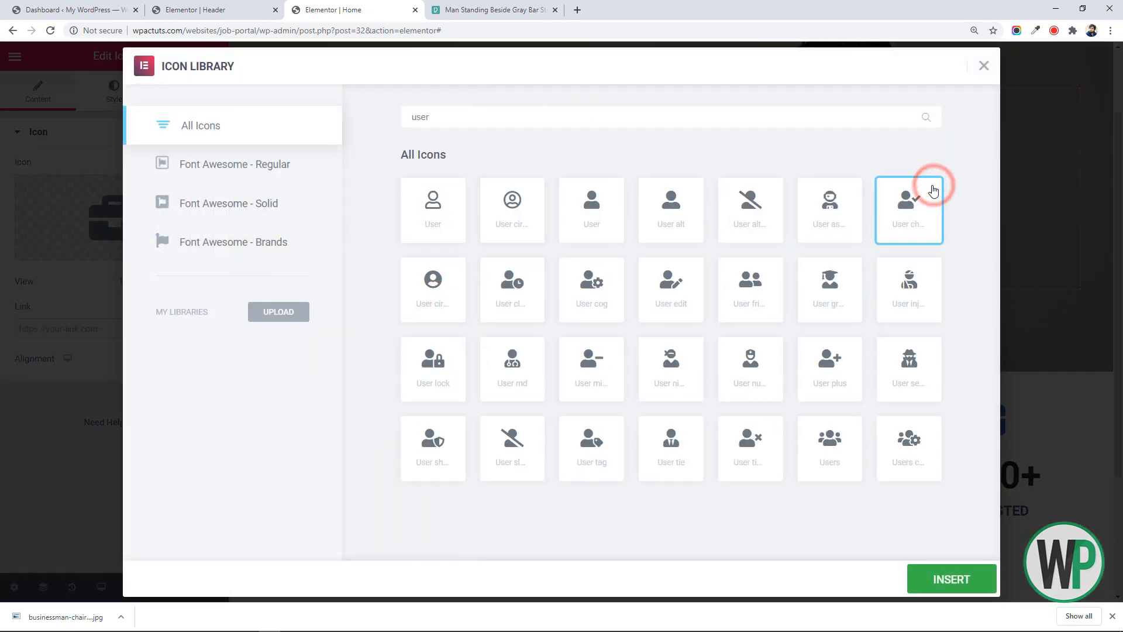
click(945, 579)
Step: Replace the third column's briefcase icon with the outlined Building icon from the icon library
right_click(790, 410)
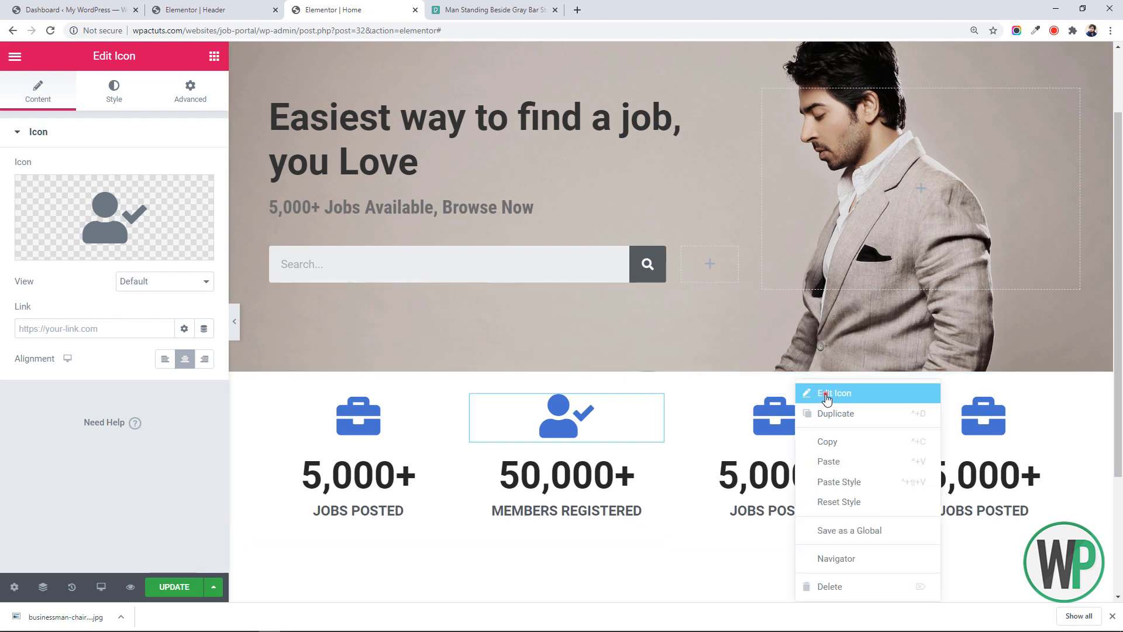
click(831, 391)
click(205, 237)
text(br)
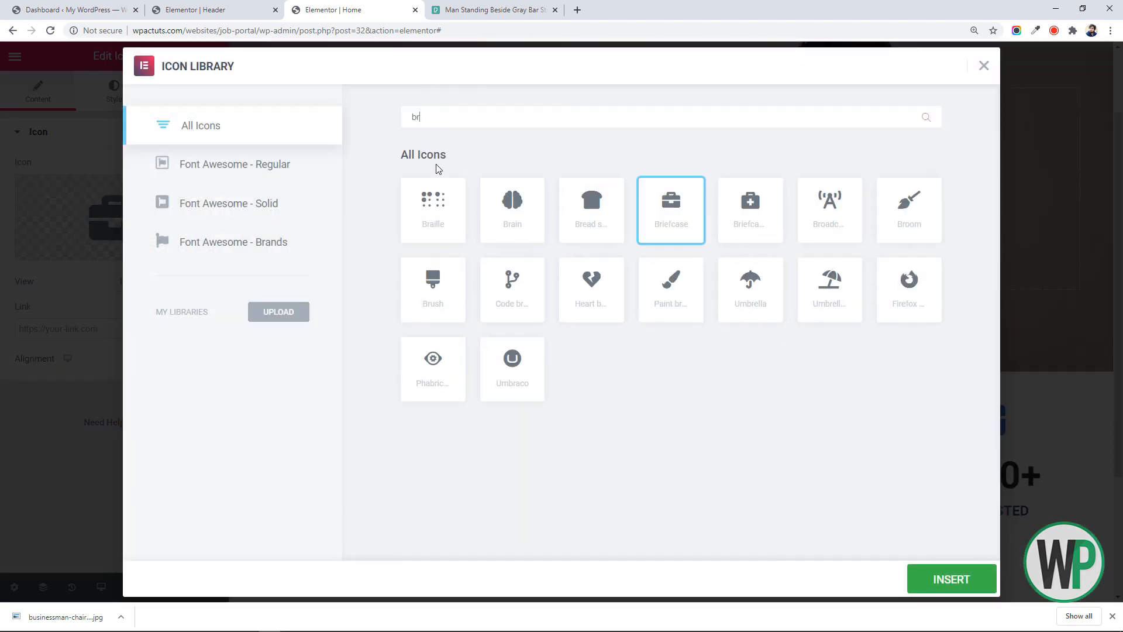
text(abuil)
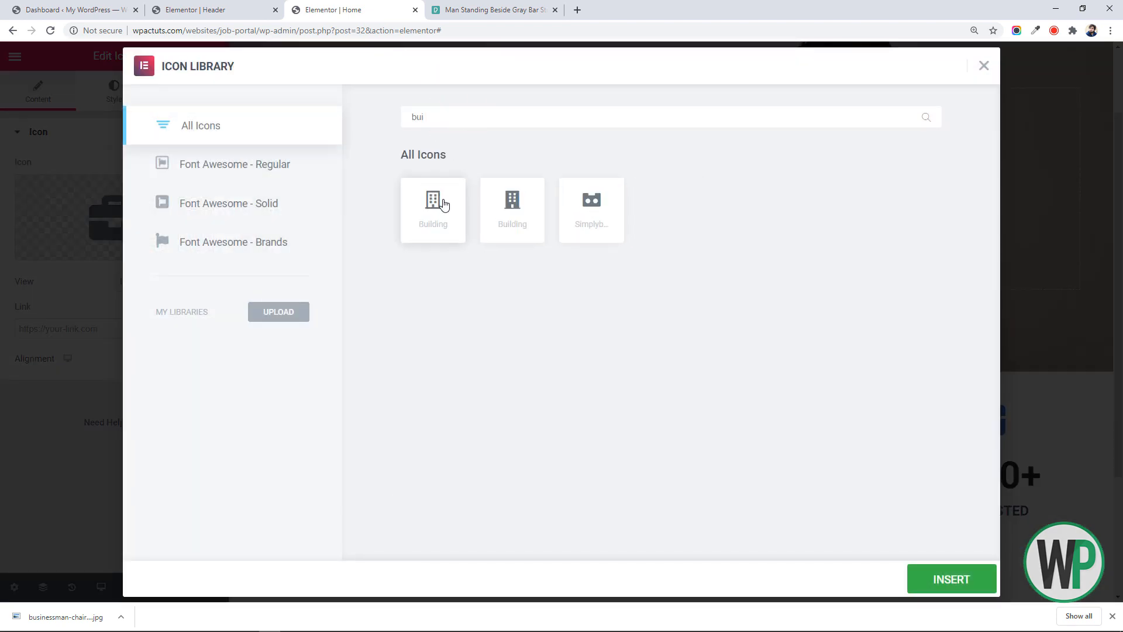
click(460, 215)
click(951, 579)
Step: Set the third column's counter to an ending number of 200 with the title "Companies"
right_click(766, 480)
click(787, 393)
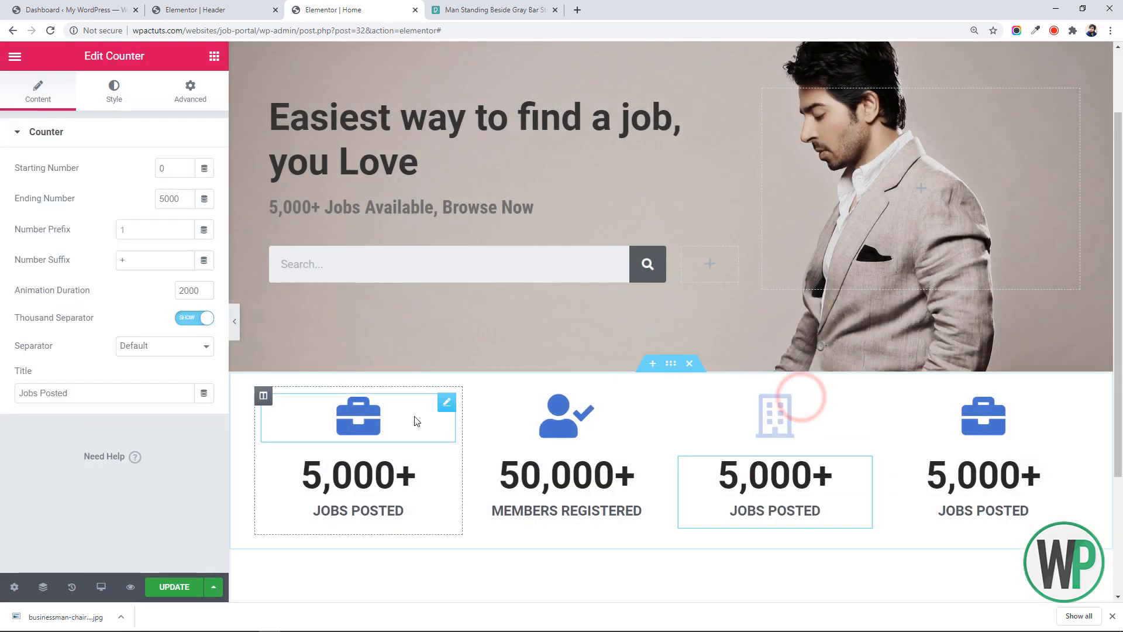
text(200)
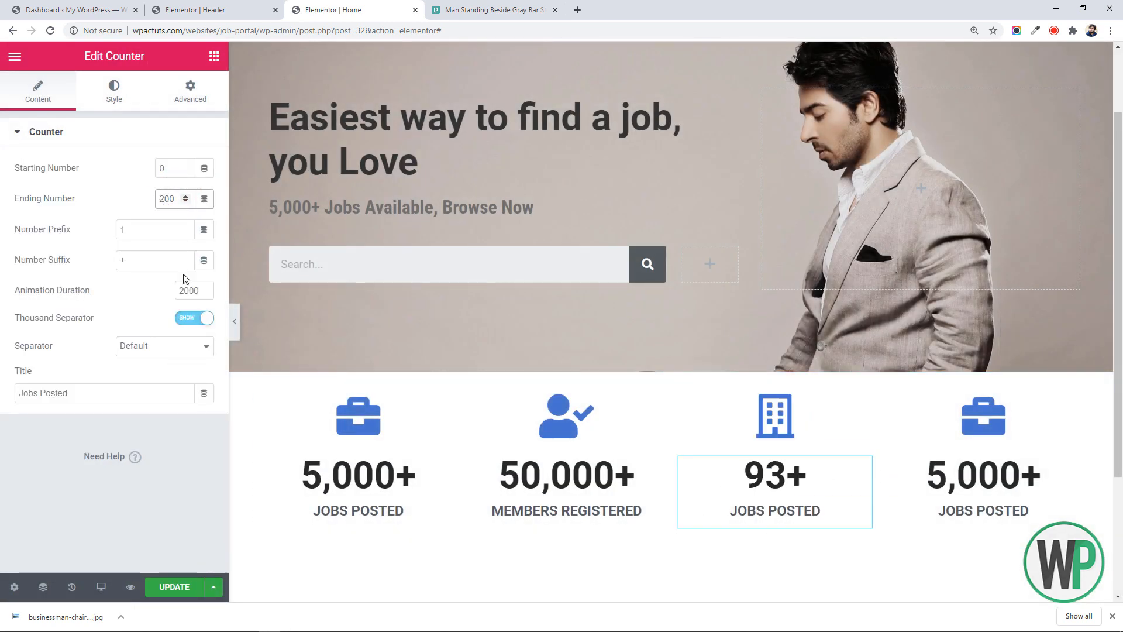
drag(130, 393, 1, 405)
text(Companie)
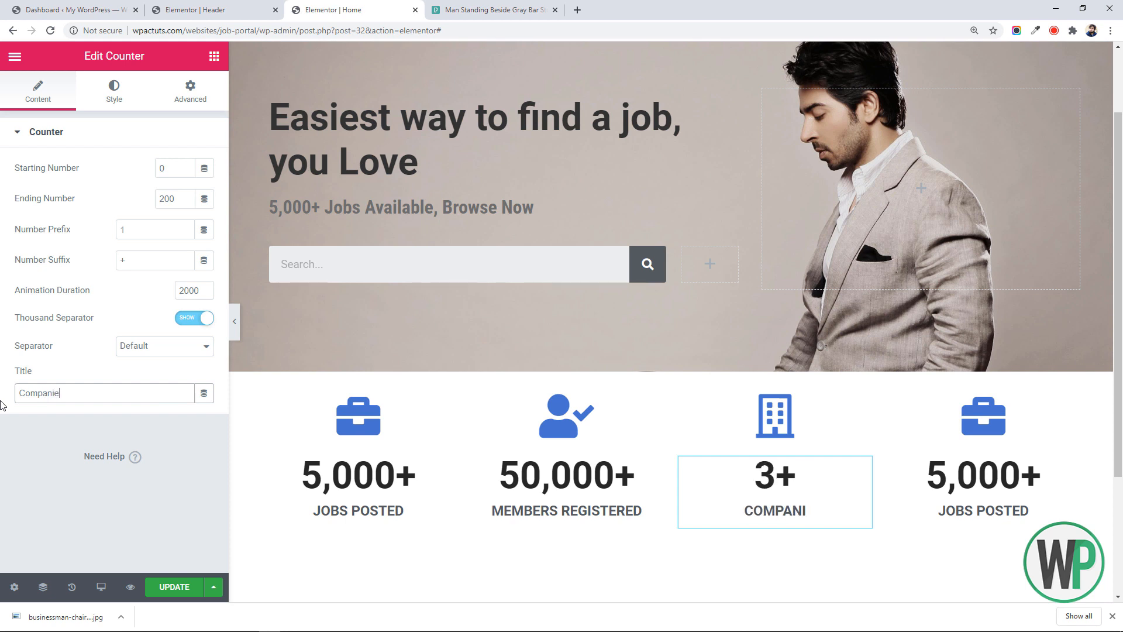
text(s)
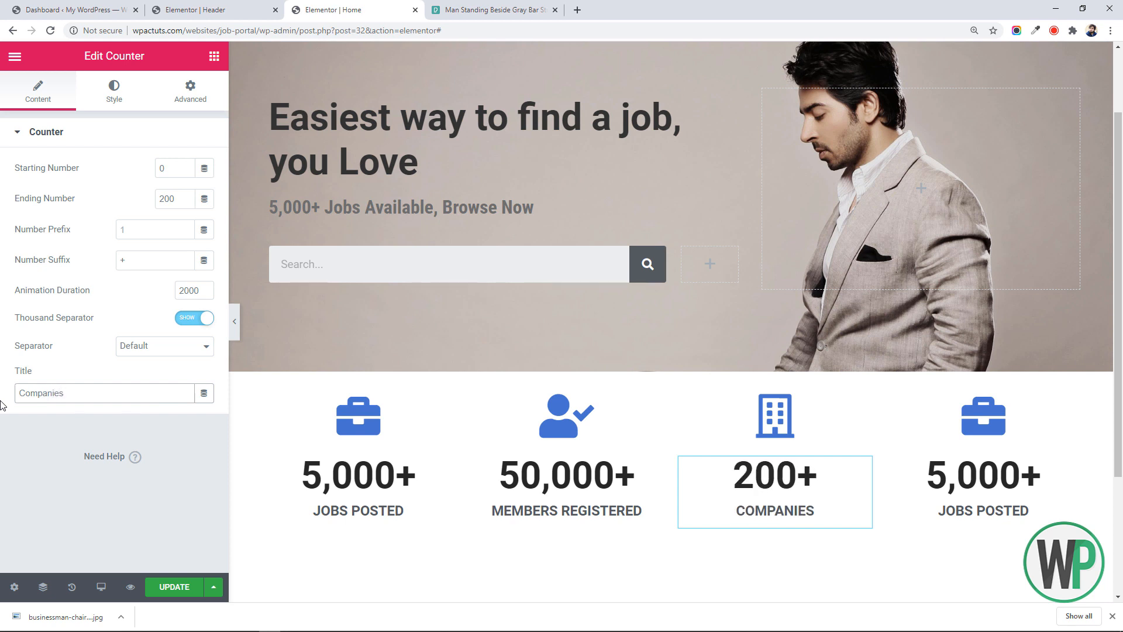
Step: Shorten the second column's counter title to "Members"
right_click(539, 387)
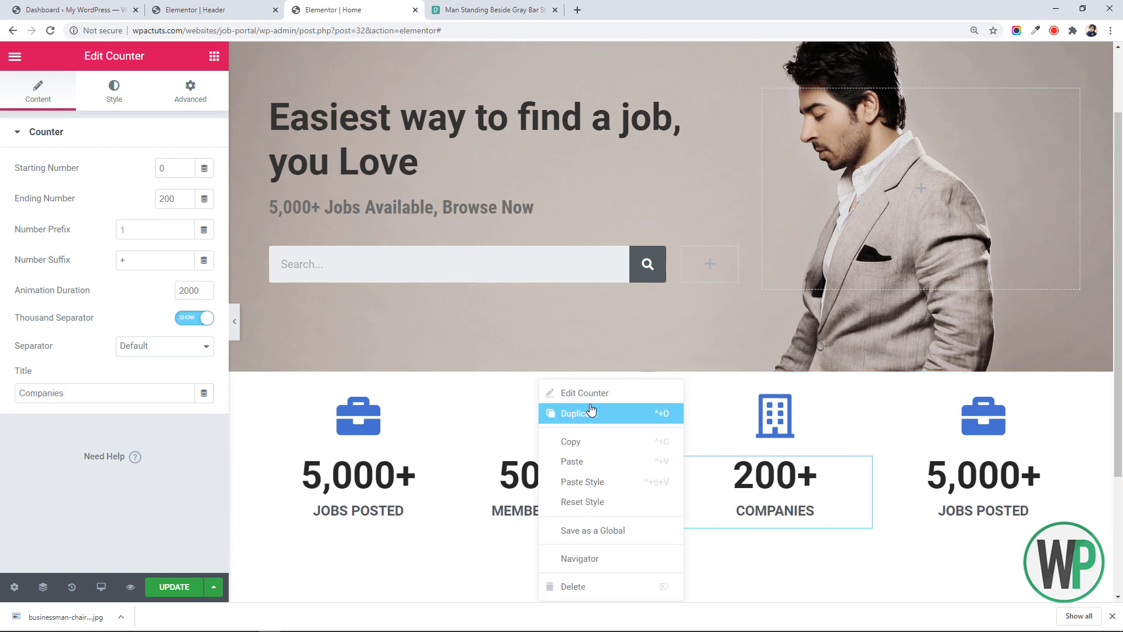
click(580, 394)
double_click(142, 396)
key(BackSpace)
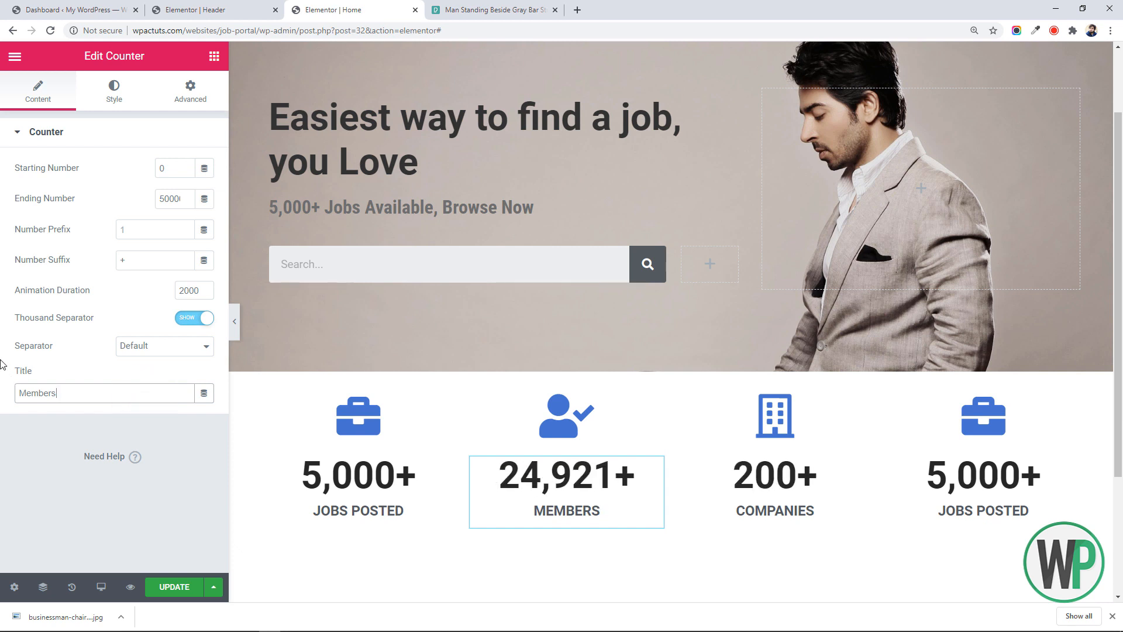
Step: Search the icon library for "glo" and replace the fourth column's briefcase with the Globe icon
right_click(964, 386)
click(983, 394)
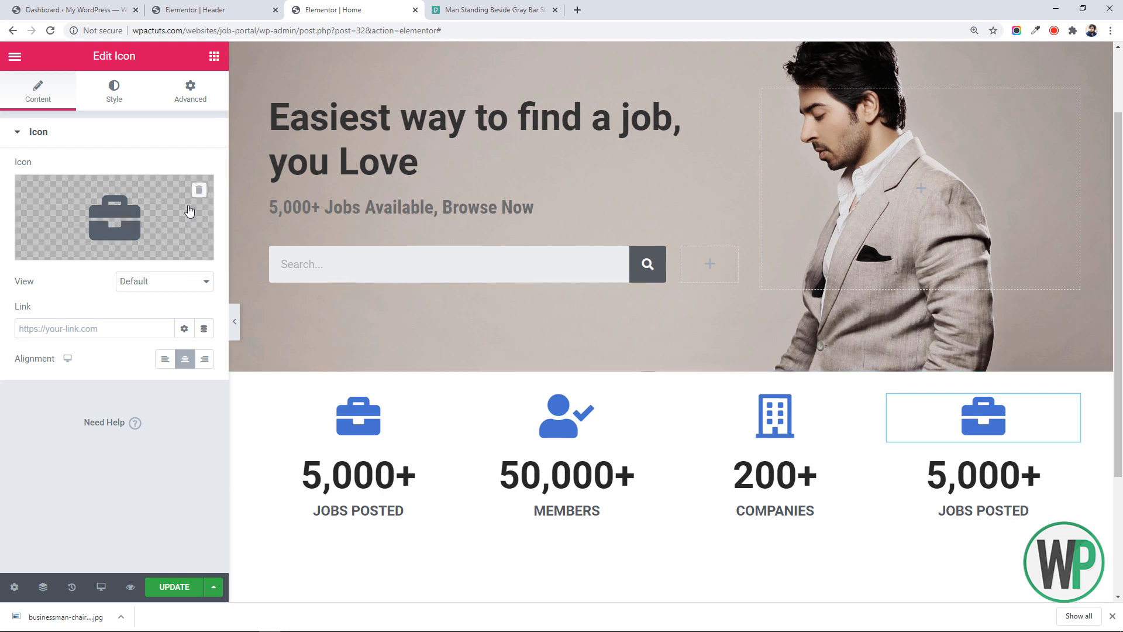
right_click(158, 203)
click(123, 219)
text(glo)
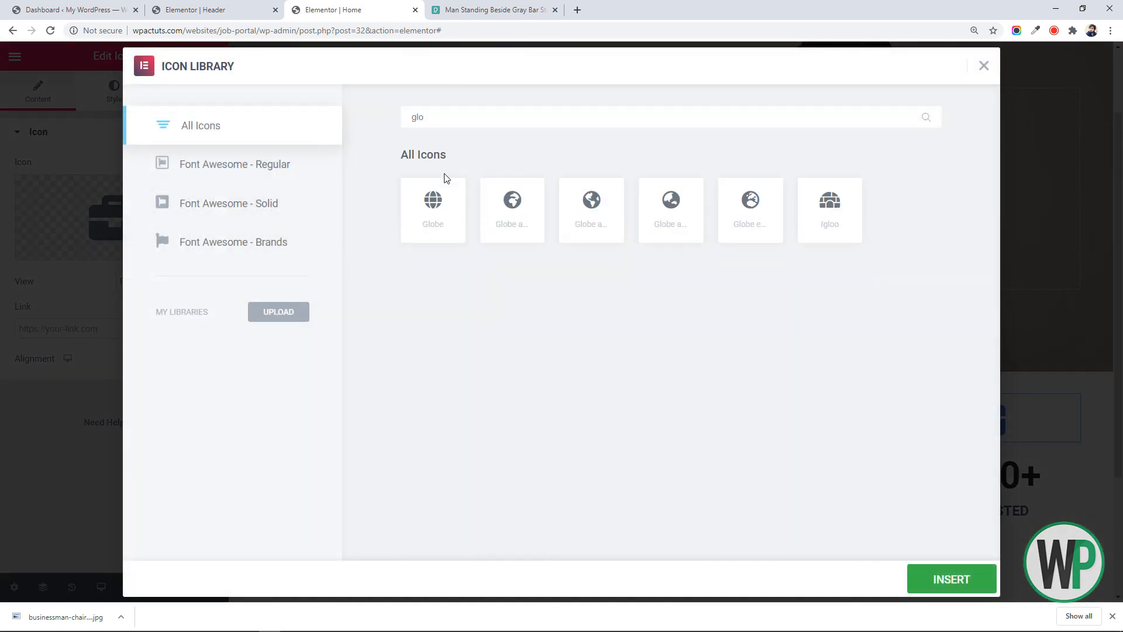
click(436, 201)
click(939, 576)
Step: Set the fourth column's counter to an ending number of 20 with the title "Countries"
right_click(983, 498)
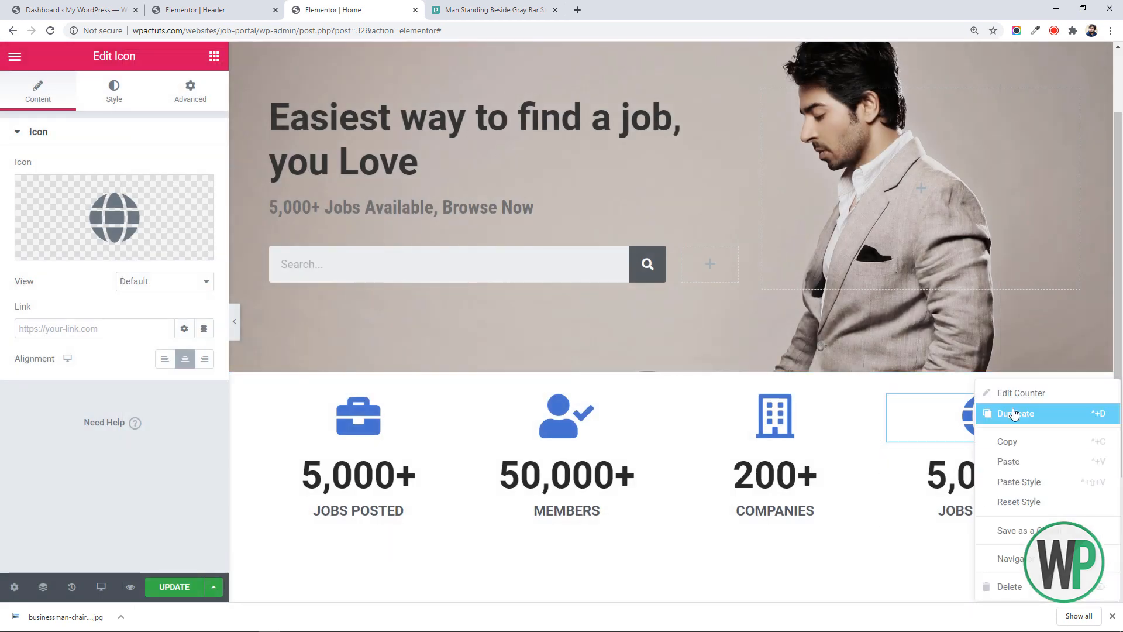
click(1006, 392)
text(50)
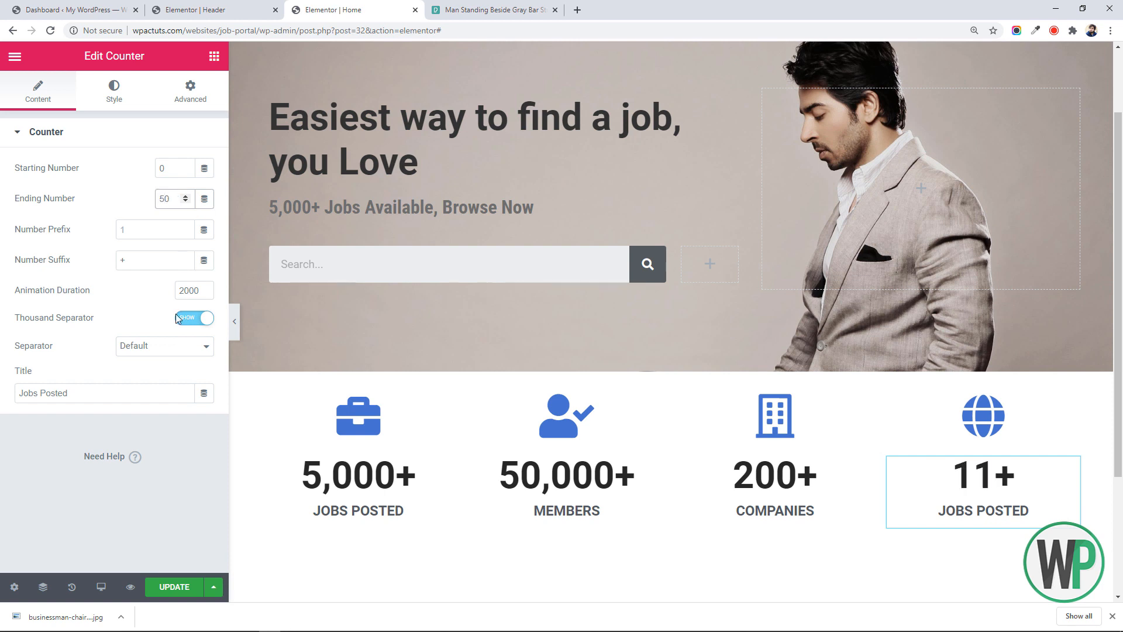
drag(74, 393, 1, 384)
double_click(164, 199)
text(20)
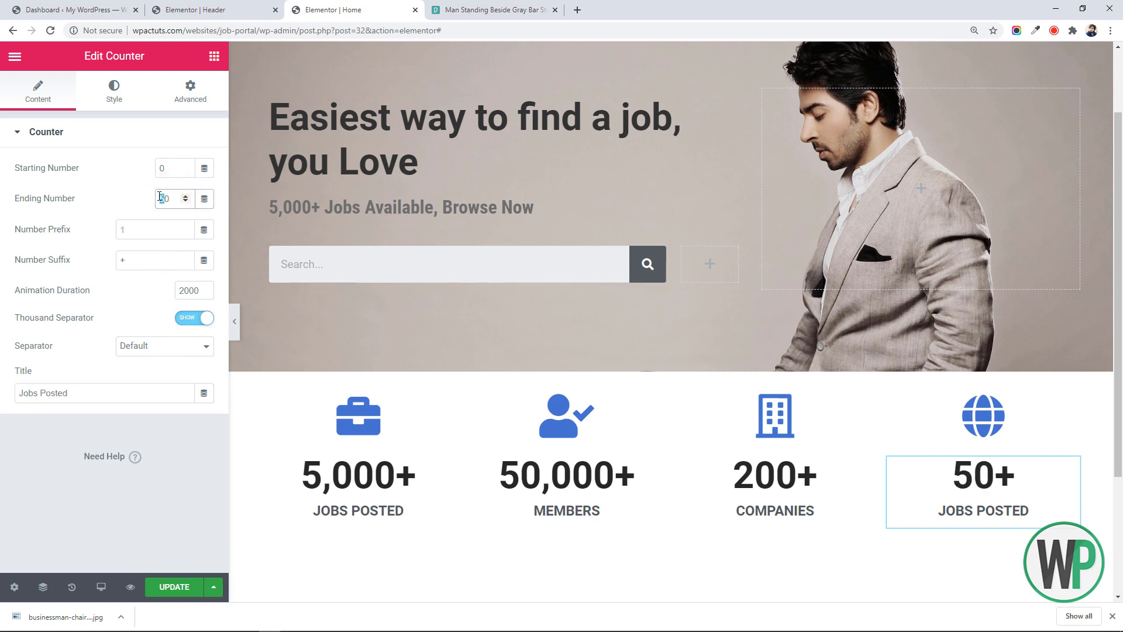
triple_click(93, 392)
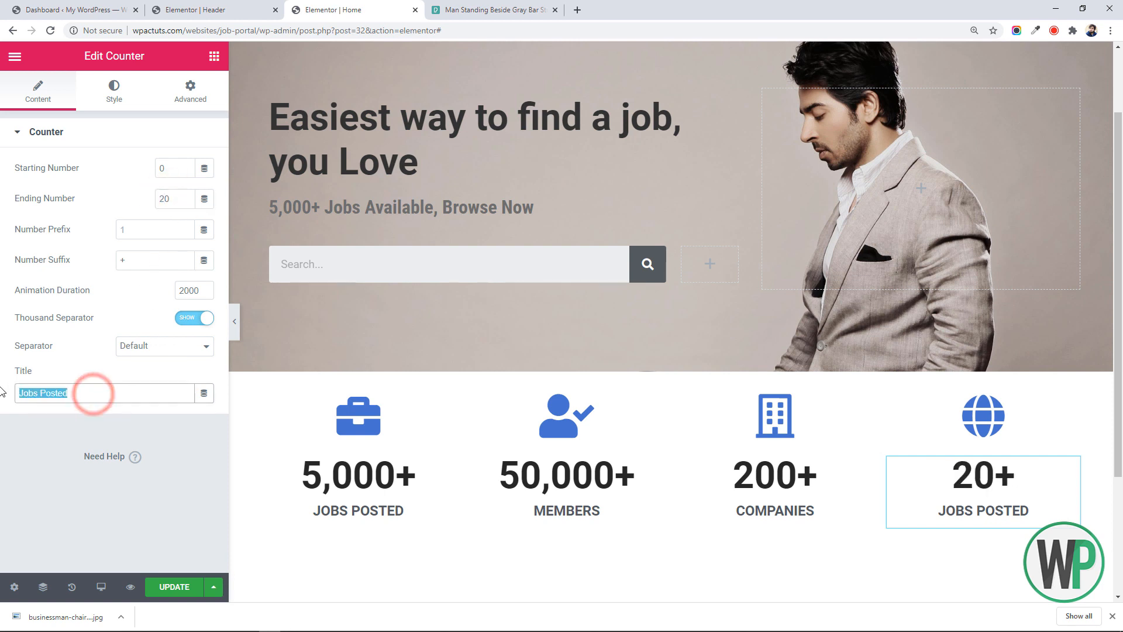
text(Countries)
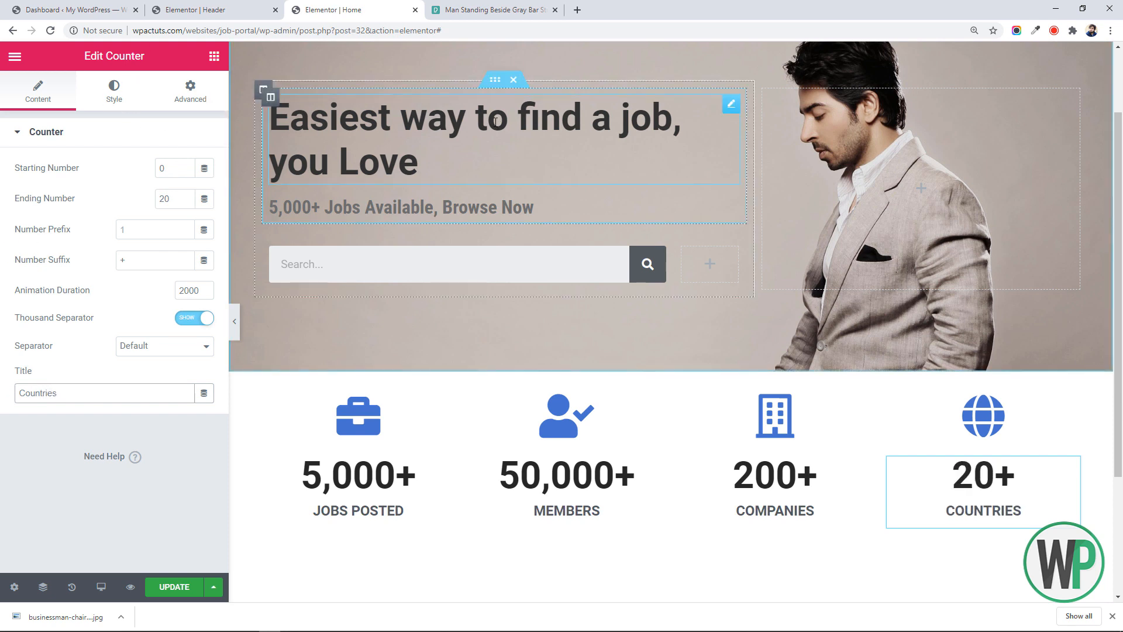
Step: Give the first statistics column a solid border with a width of 1 on its right side only
right_click(263, 395)
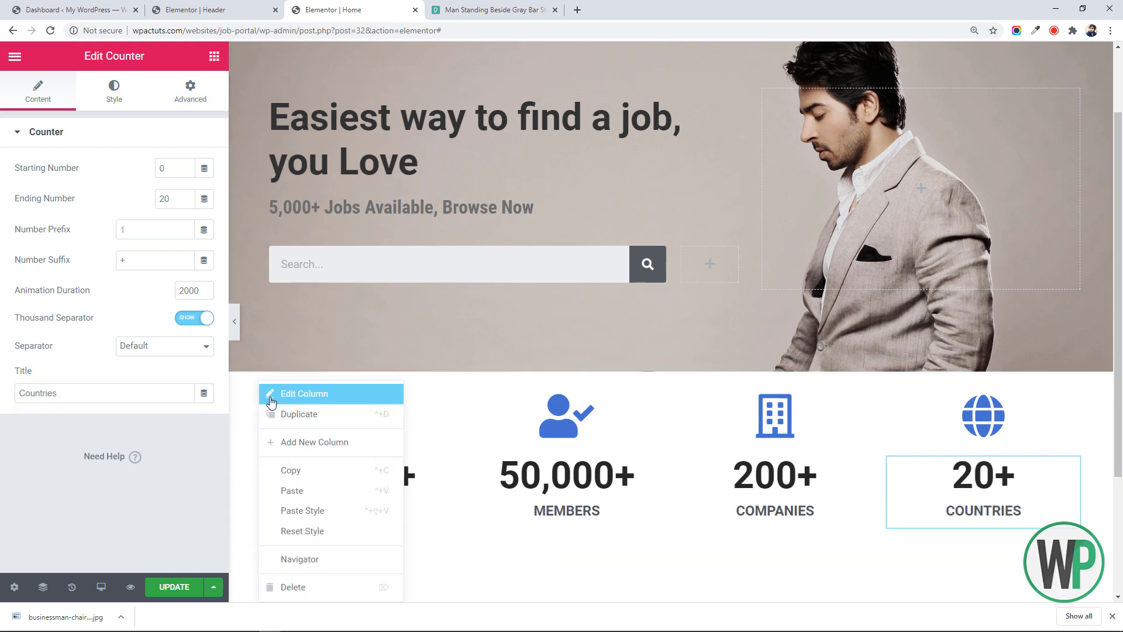
click(296, 393)
click(114, 91)
click(130, 242)
click(175, 236)
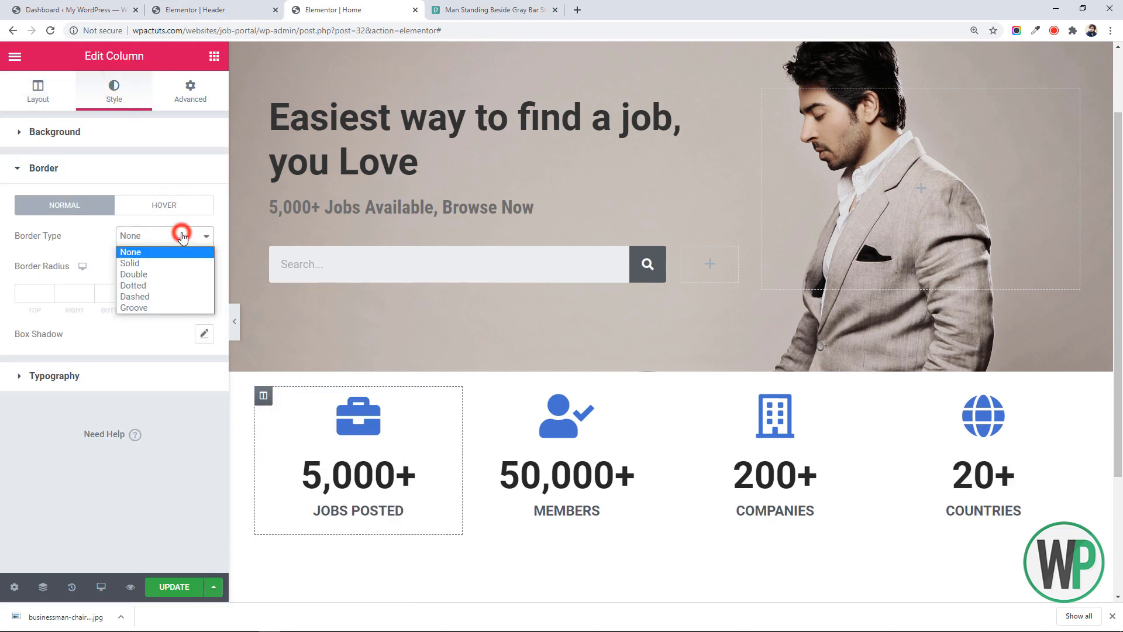
click(134, 261)
click(203, 297)
click(56, 295)
text(1)
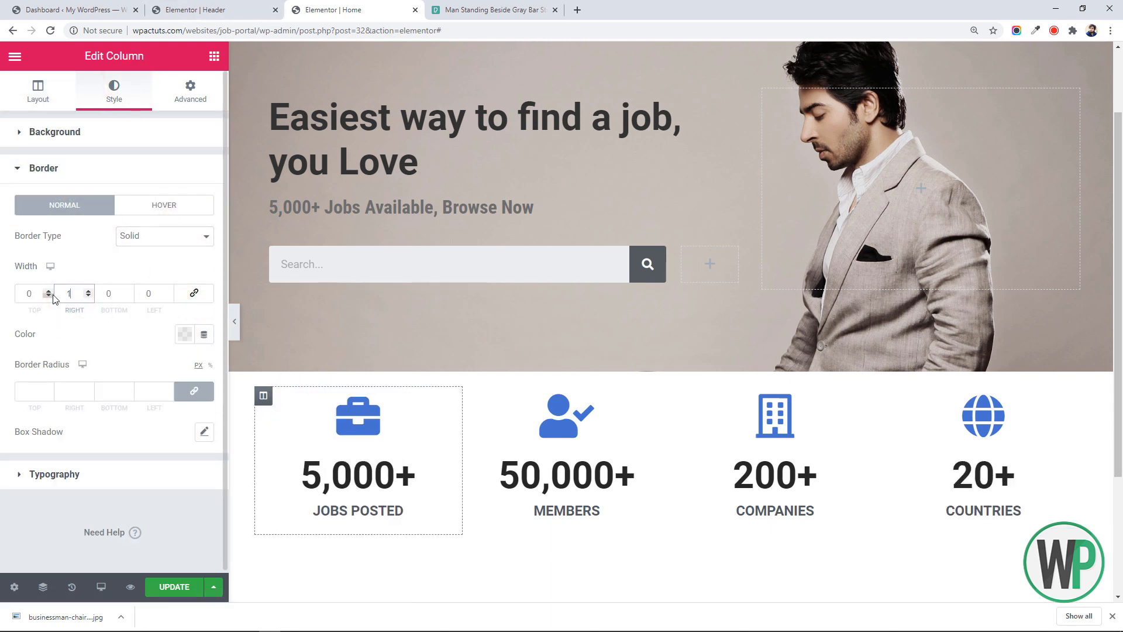
Step: Set the first column's border color to grey #959595 and copy the column
click(183, 334)
click(118, 475)
drag(104, 496, 105, 458)
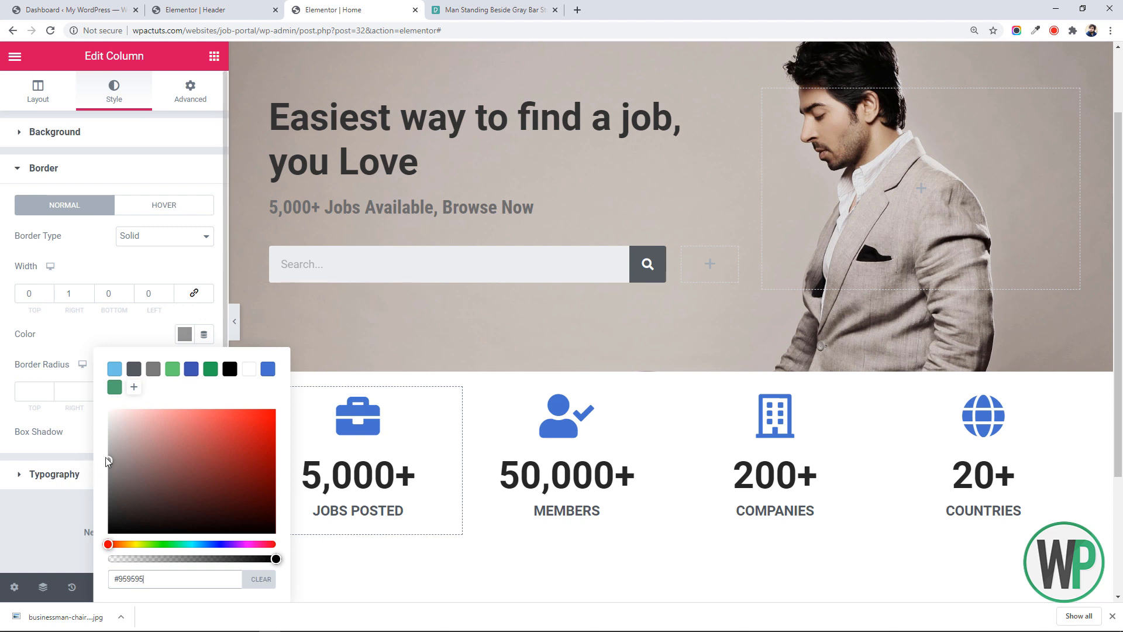
click(308, 430)
right_click(266, 395)
click(298, 470)
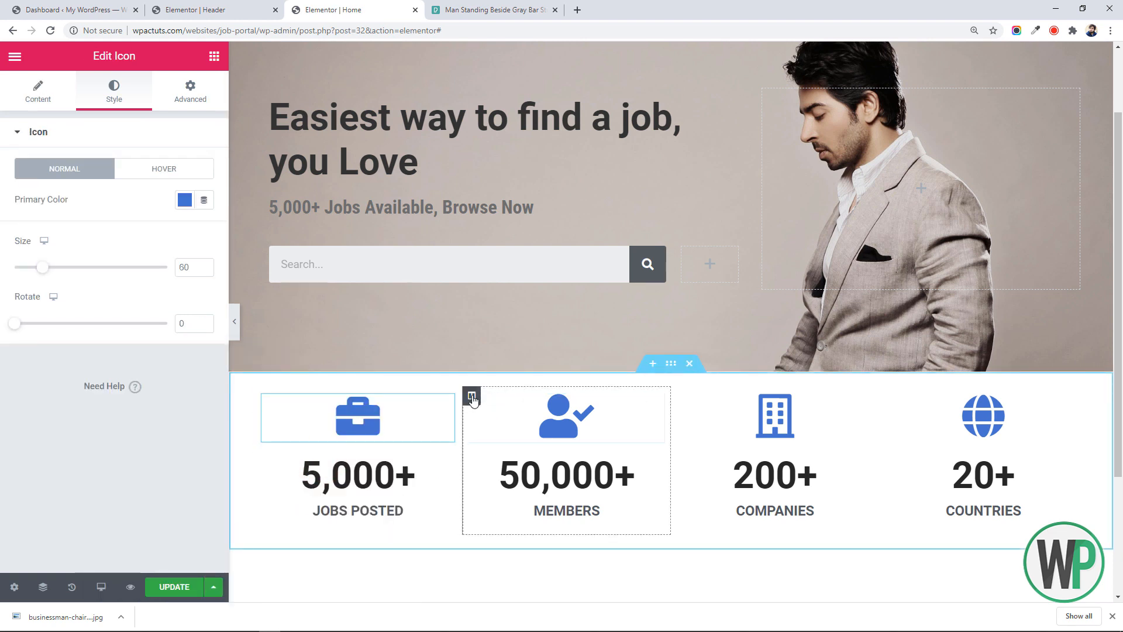
right_click(471, 387)
Step: Change the first column's border color to the lighter grey #D0D0D0
right_click(264, 393)
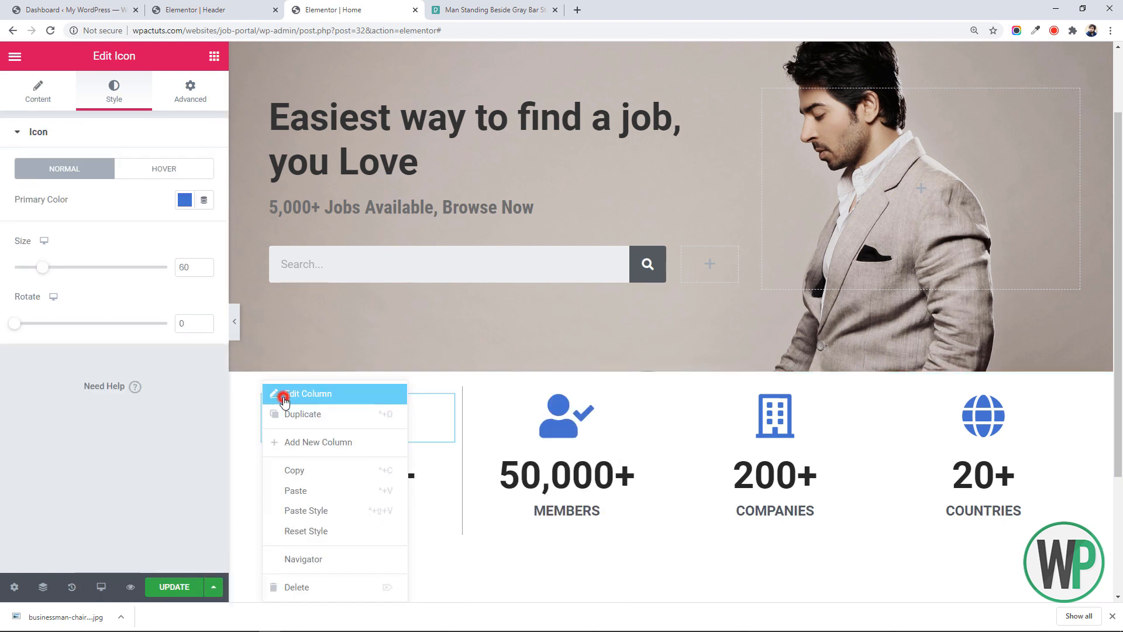
click(286, 394)
click(184, 334)
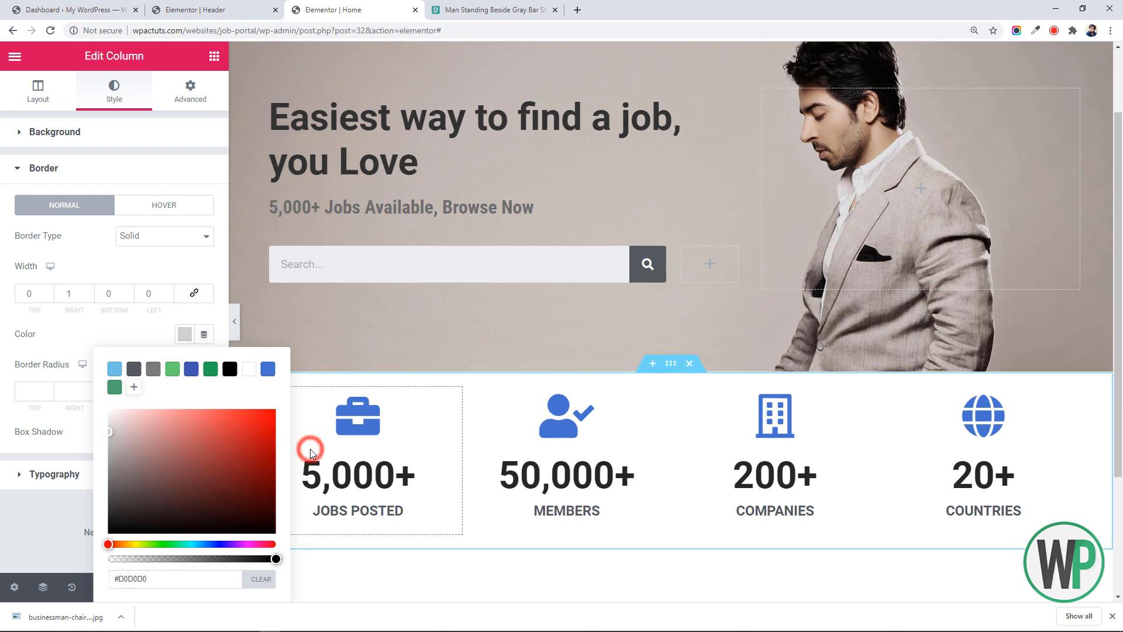
click(492, 436)
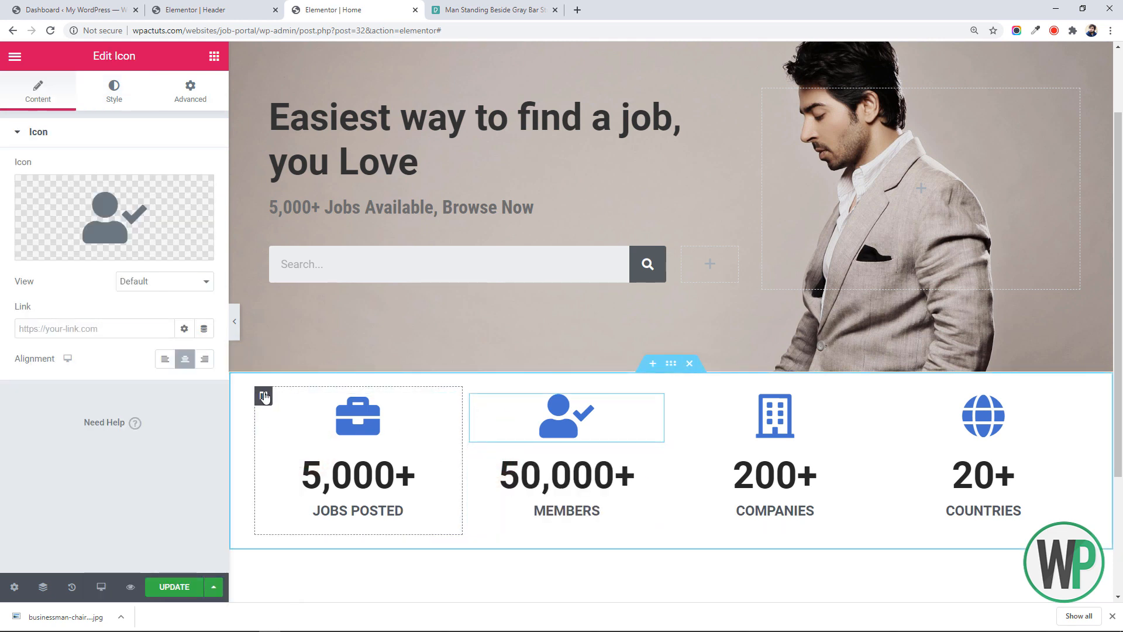
Step: Copy the first column and paste its style onto the Members and Companies columns
right_click(265, 397)
click(588, 360)
right_click(471, 395)
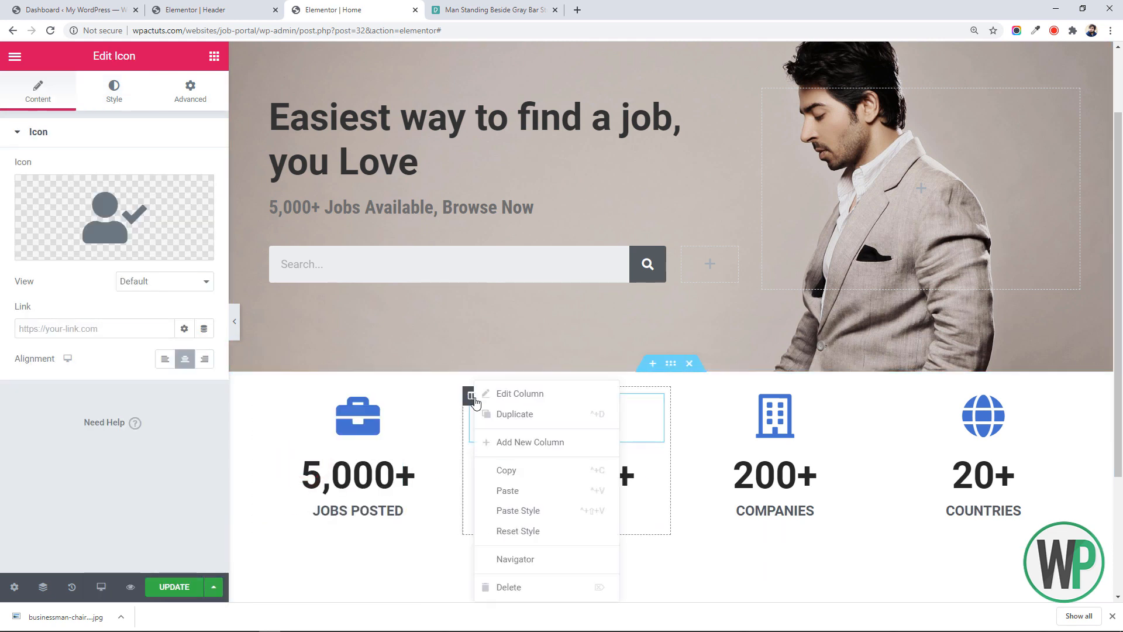
click(547, 511)
right_click(680, 394)
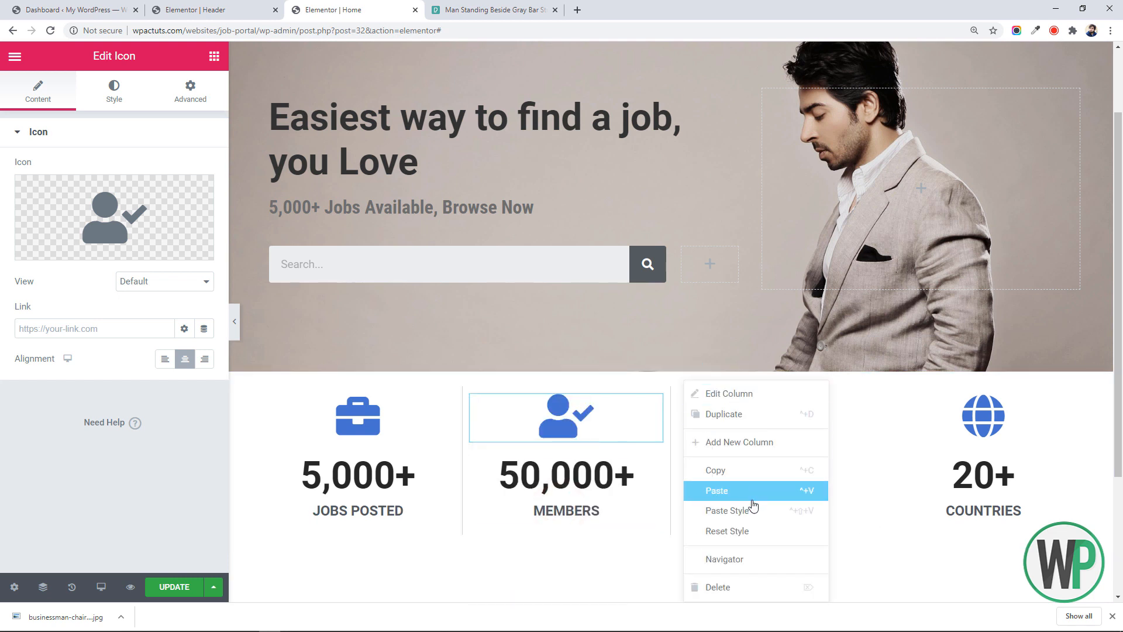
click(752, 498)
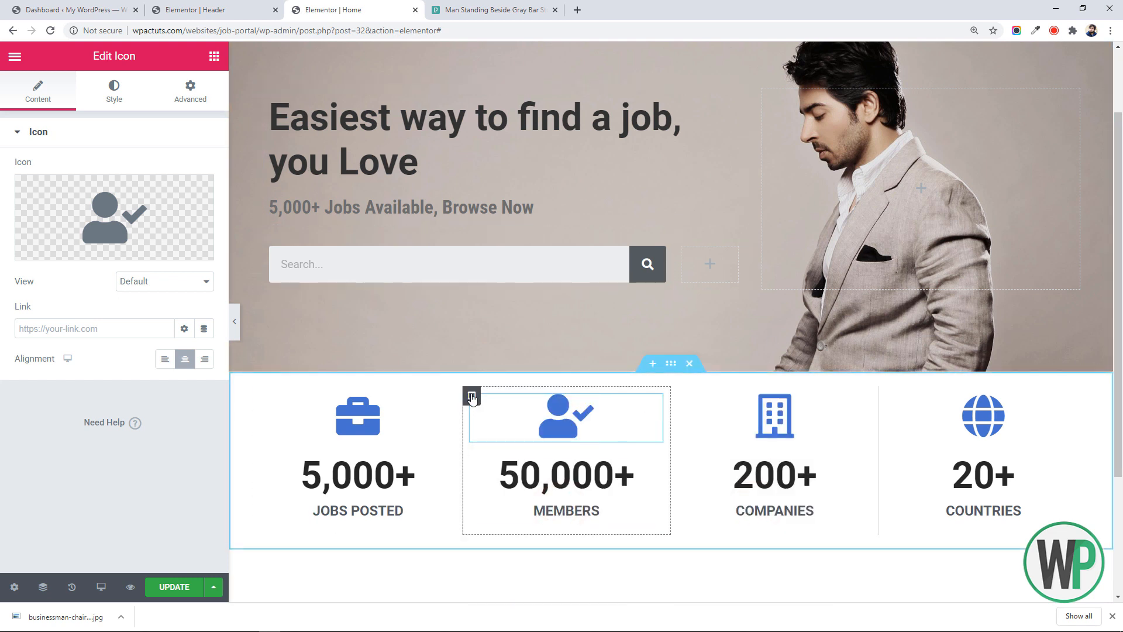
Step: Set the first column's padding to 10 px on all four sides
right_click(264, 396)
click(310, 394)
click(190, 94)
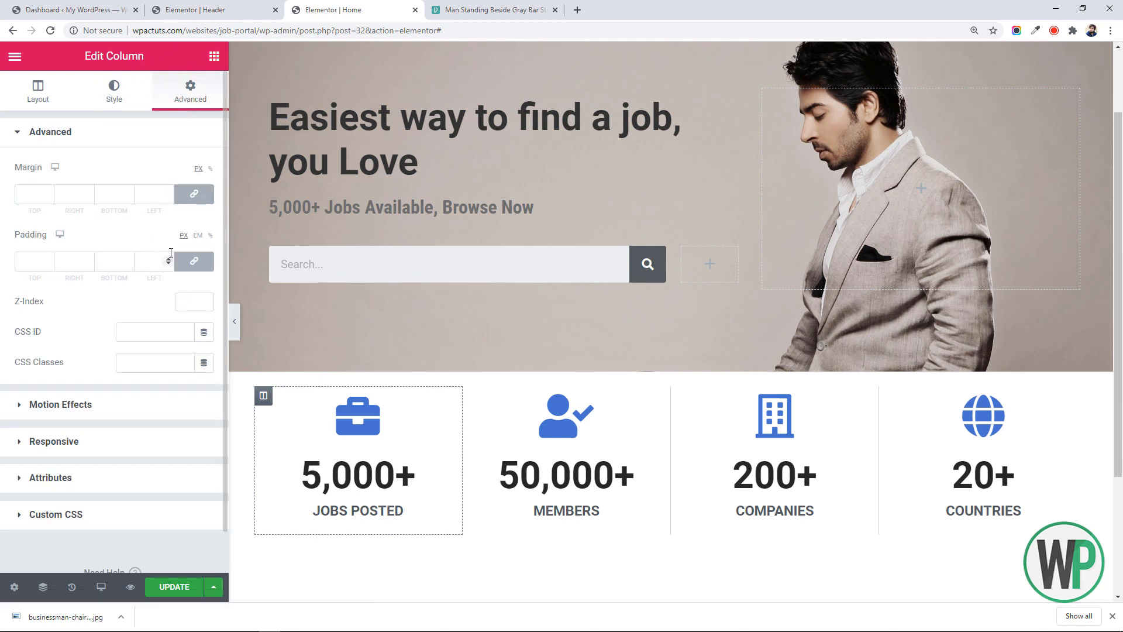
click(185, 261)
click(190, 258)
drag(33, 263, 16, 263)
text(10)
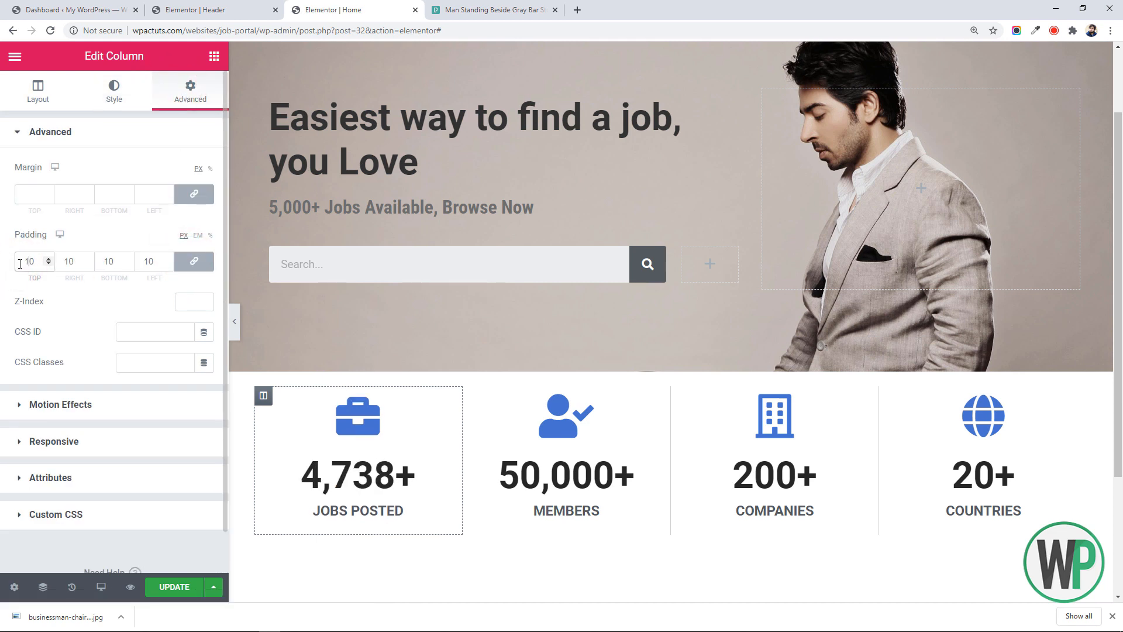
Step: Unlink the first column's padding values and set the left and right padding to 30 px
click(193, 259)
drag(149, 262, 142, 263)
text(2)
drag(71, 263, 63, 262)
text(2)
text(3)
drag(147, 265, 143, 263)
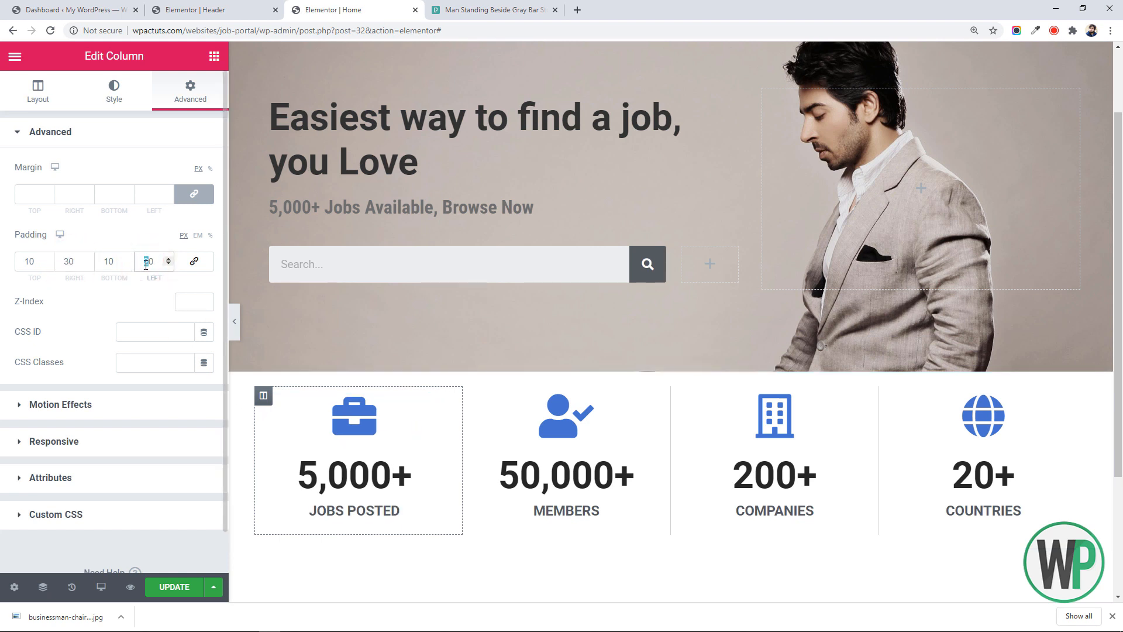
text(3)
Step: Copy the first column again and paste its updated style onto the other three statistics columns
right_click(269, 400)
click(328, 467)
right_click(473, 397)
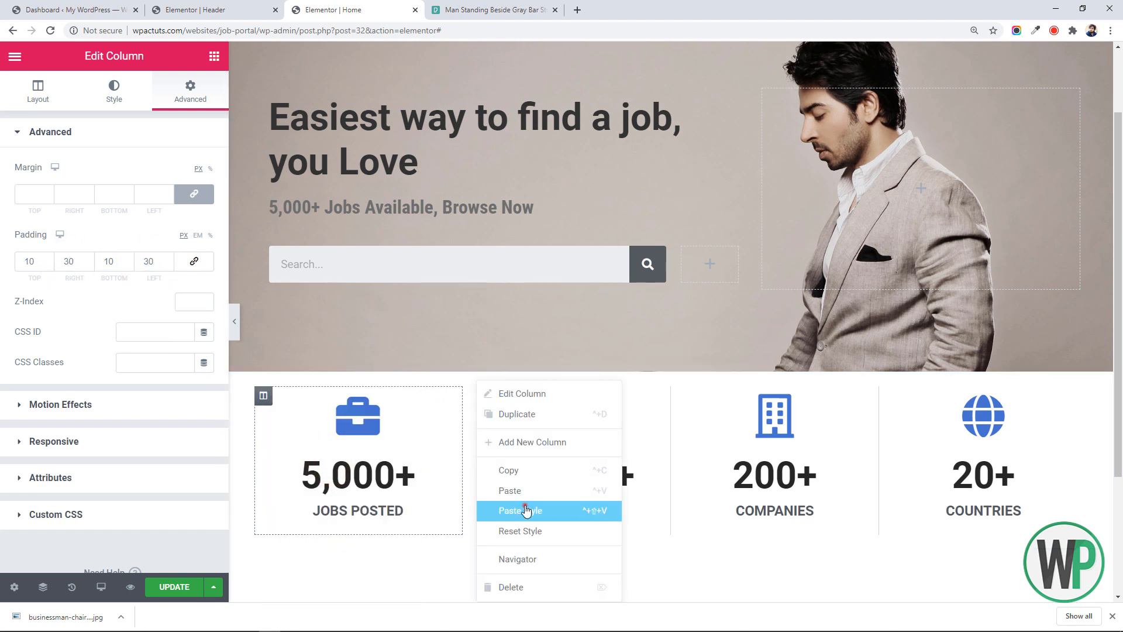
click(526, 512)
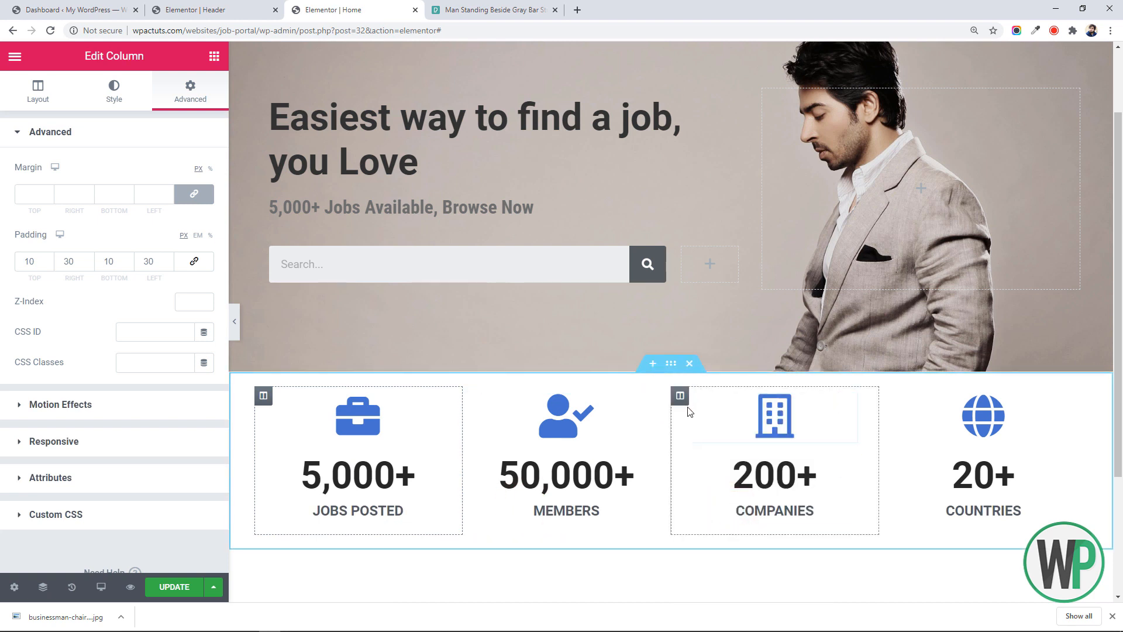
right_click(895, 397)
click(931, 518)
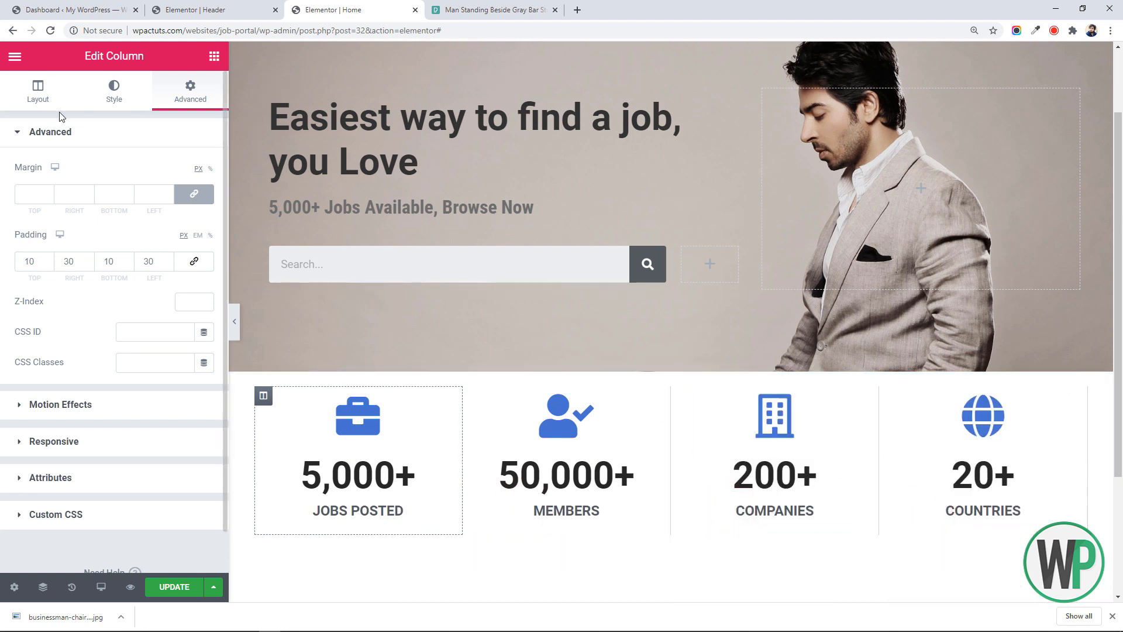
Step: Try setting the first column's border type to None
click(114, 90)
click(181, 240)
click(179, 237)
click(179, 253)
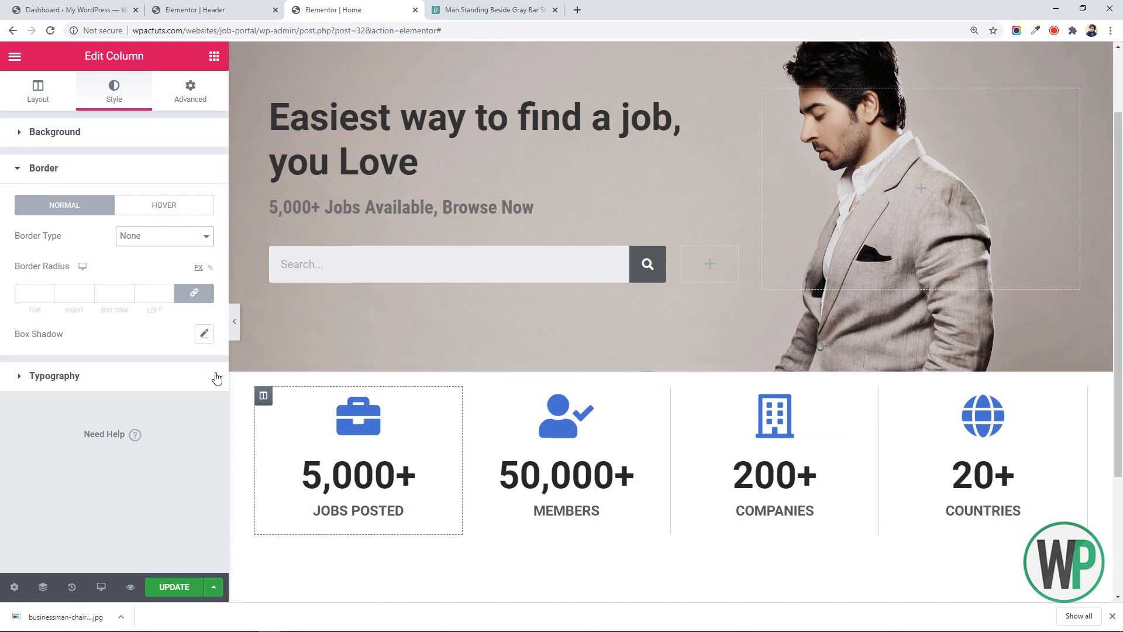
click(298, 435)
Step: Remove the border from the fourth column, Countries, by setting its border type to None
right_click(899, 403)
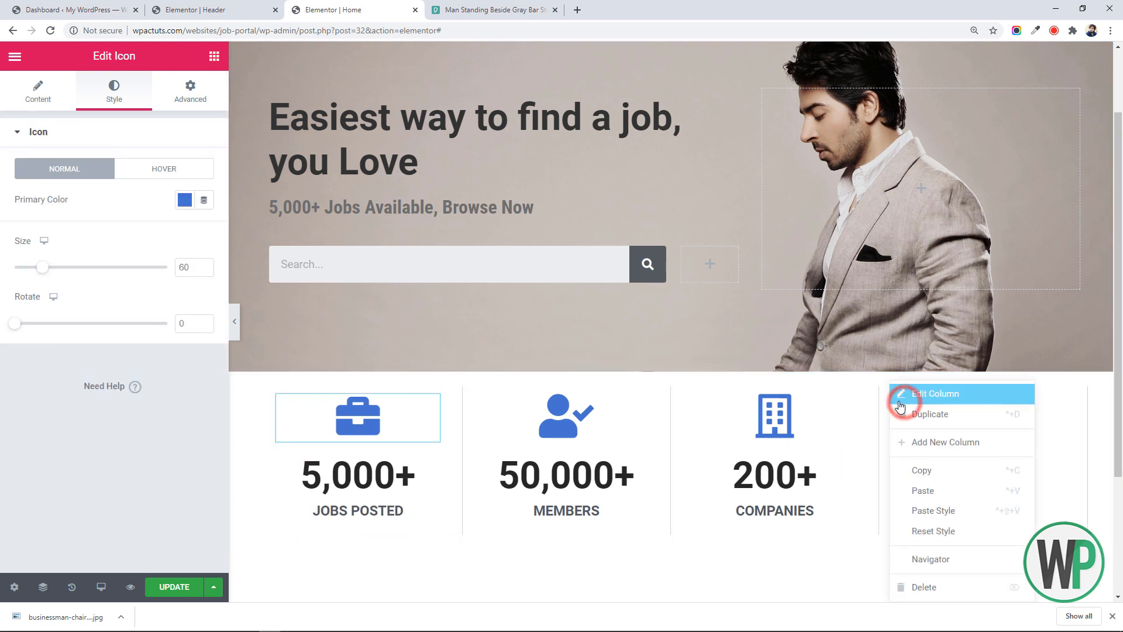
click(900, 401)
click(114, 90)
click(158, 240)
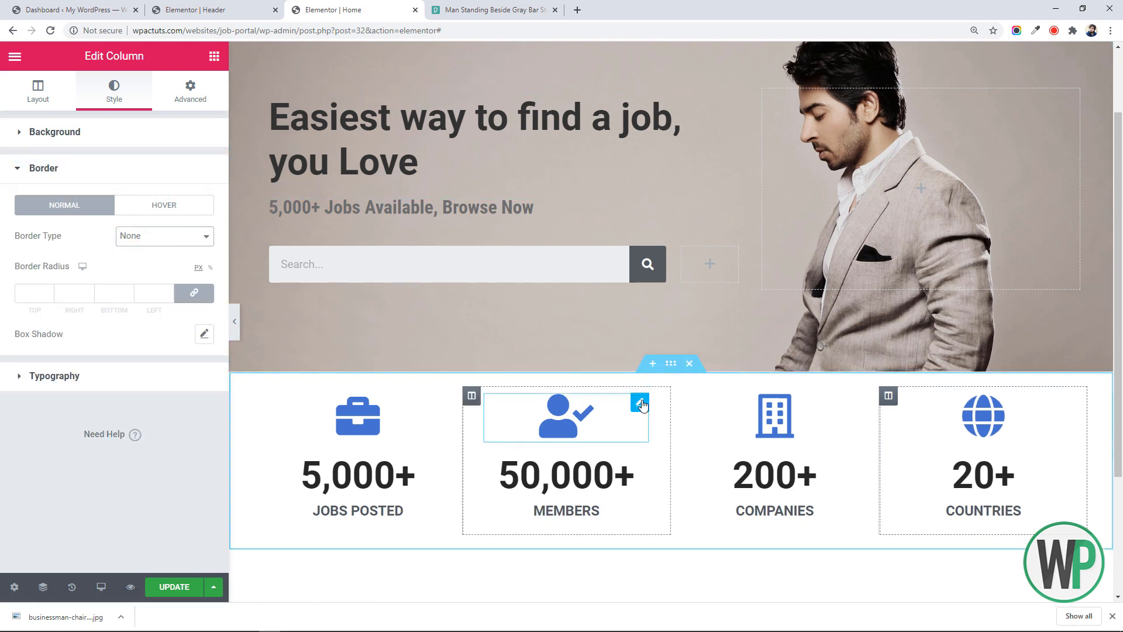
Step: Save the first statistics column's border color #D0D0D0 as a new swatch in the color palette
scroll(1105, 287, down, 2)
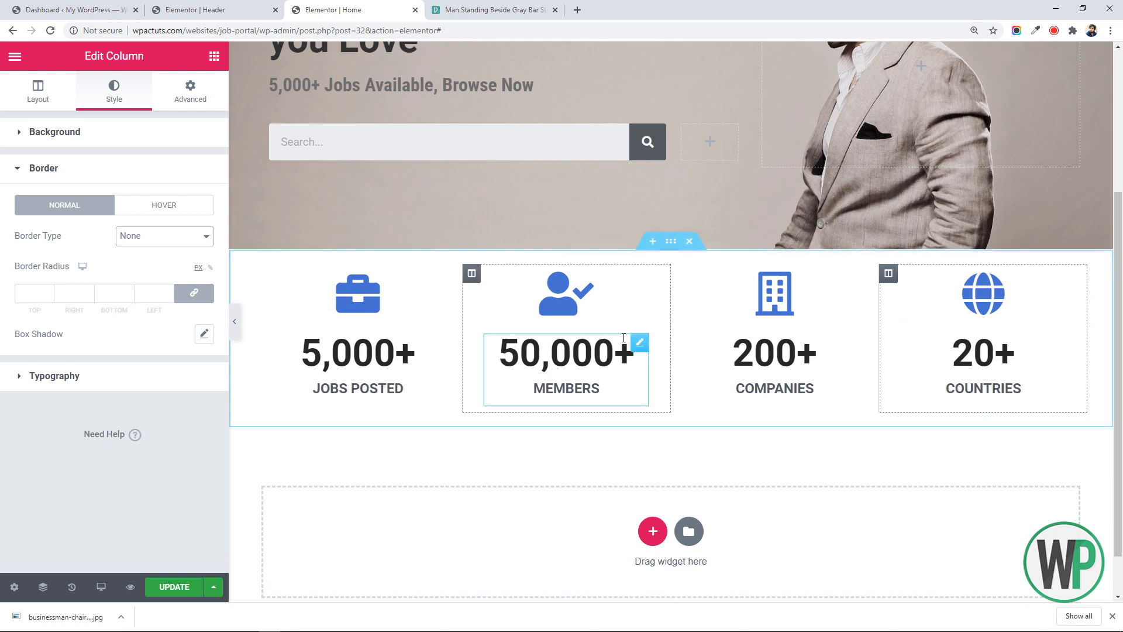
click(671, 241)
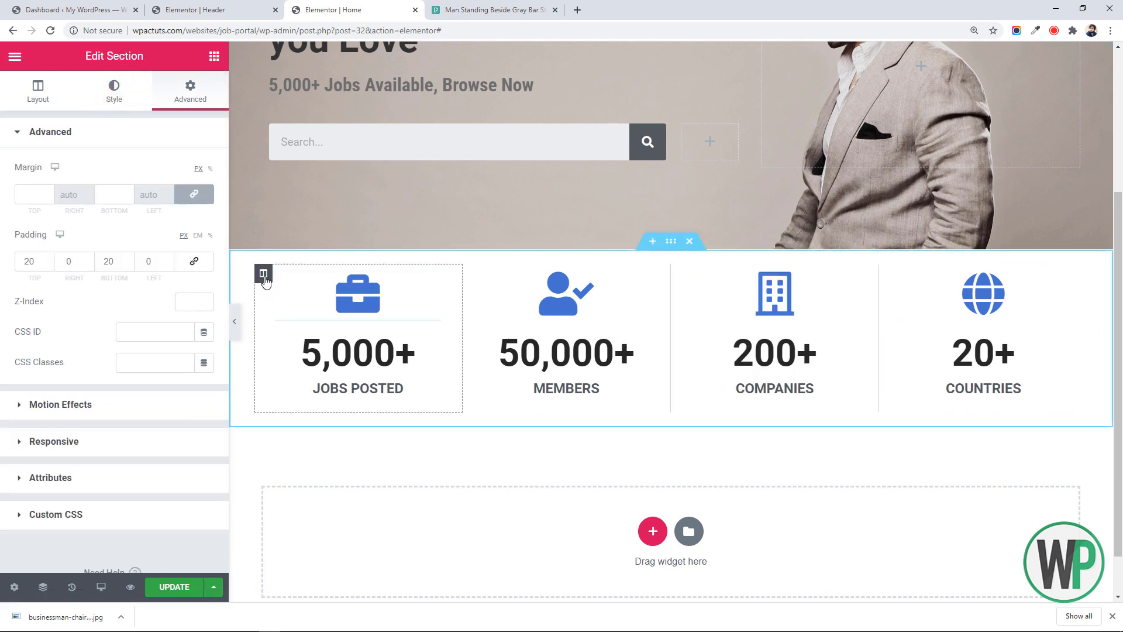
click(264, 273)
click(185, 334)
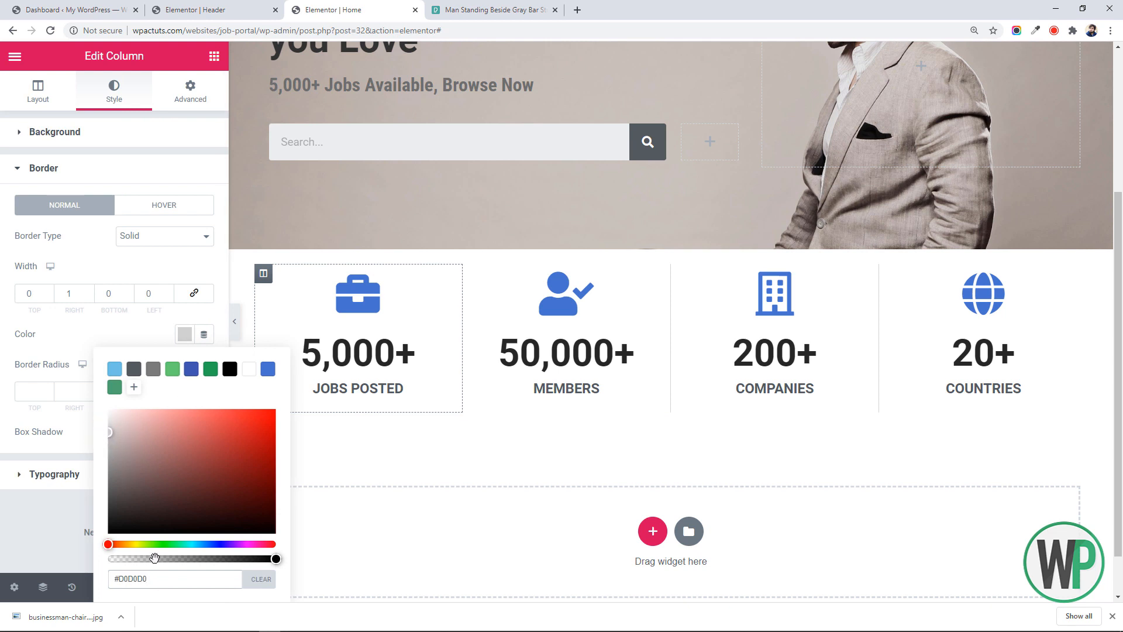
click(164, 580)
right_click(668, 245)
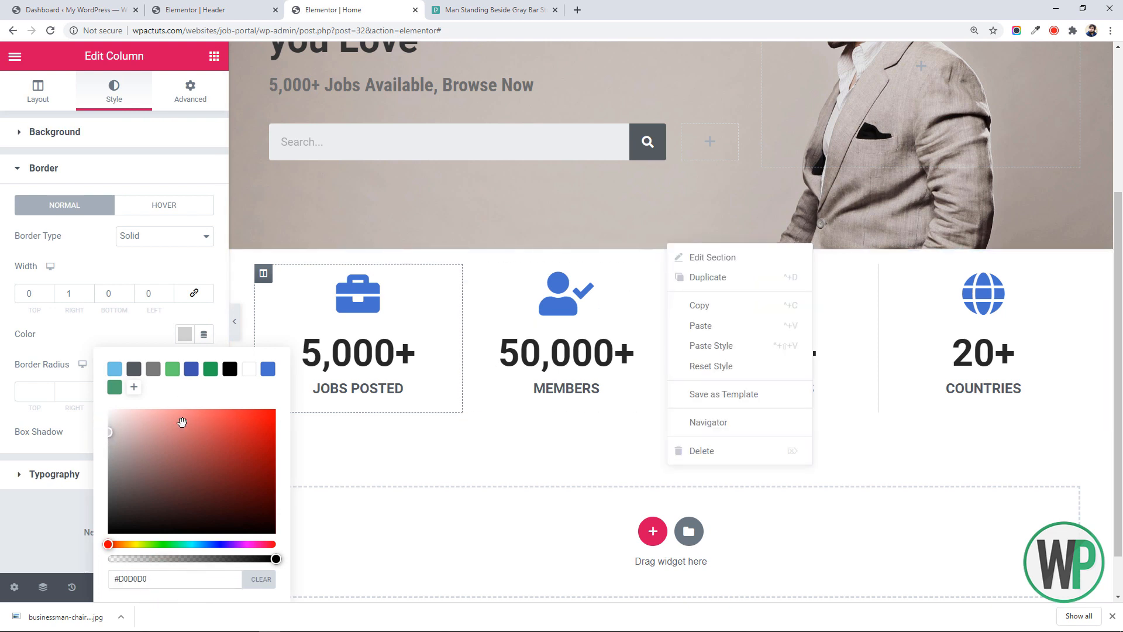
click(134, 387)
Step: Give the statistics section a solid border along its bottom edge only, using the saved #D0D0D0 swatch
click(673, 244)
click(112, 93)
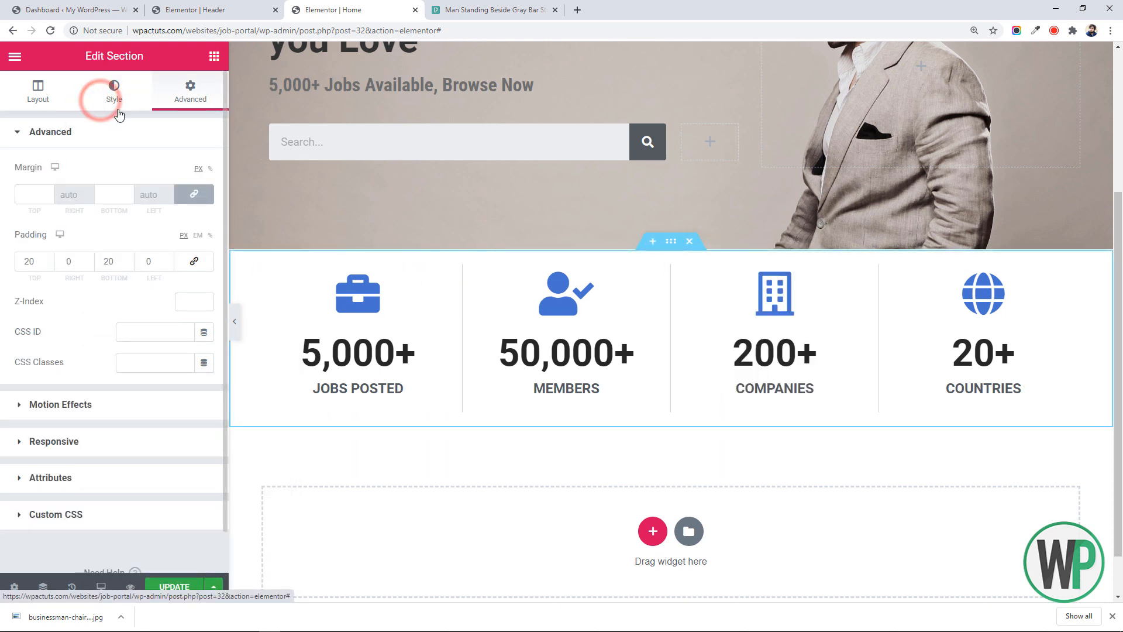
click(82, 280)
click(152, 272)
click(162, 322)
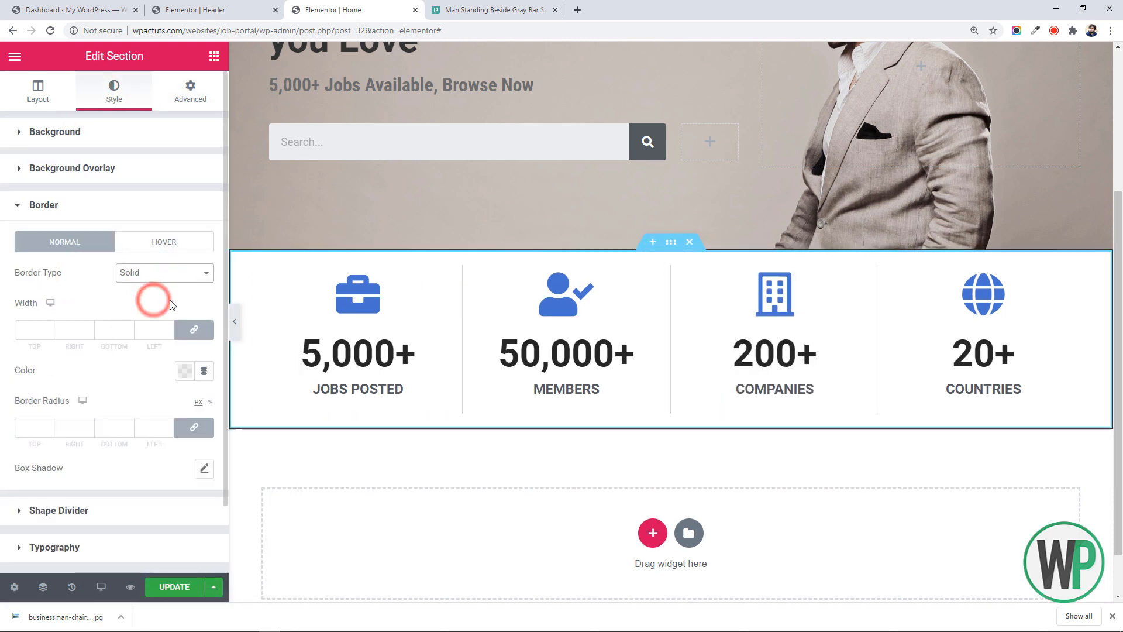
click(185, 374)
click(134, 161)
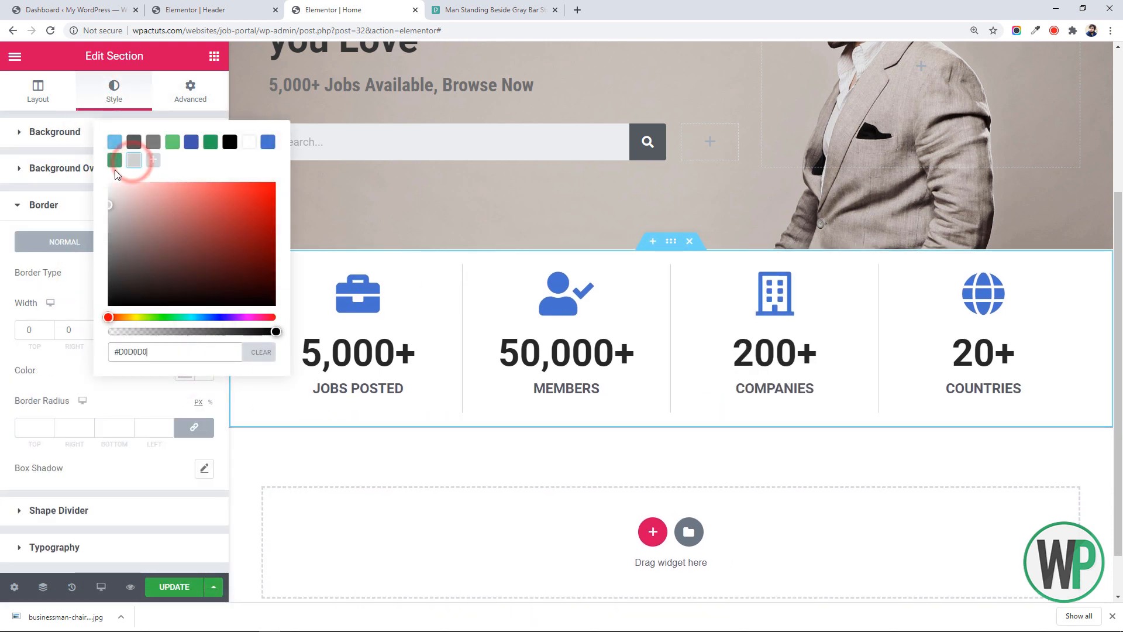
click(444, 497)
click(714, 300)
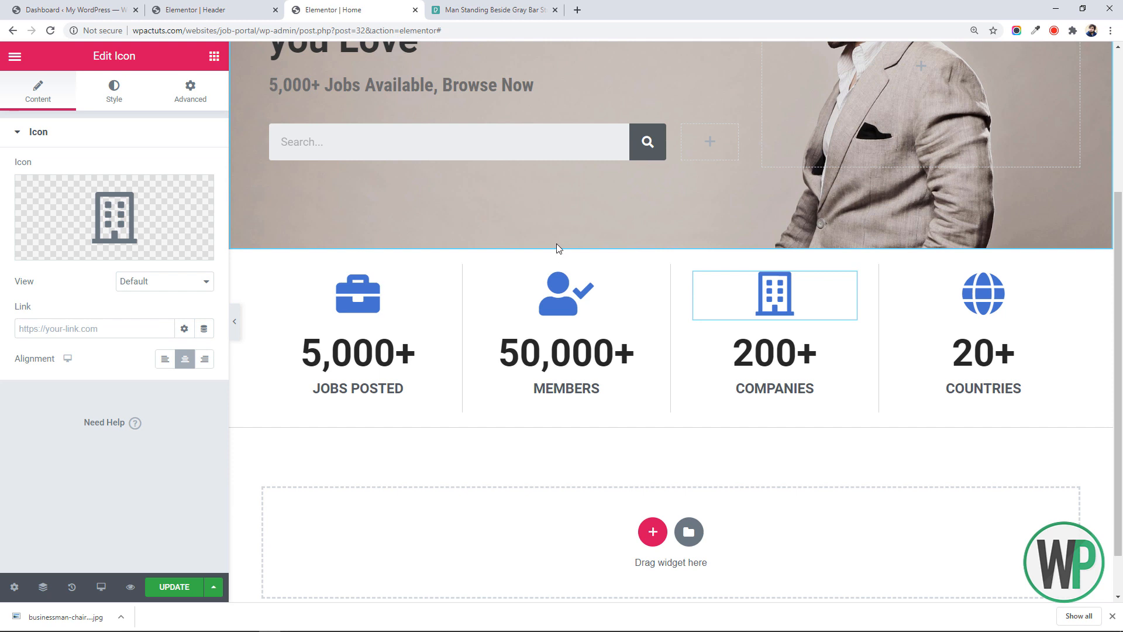
Step: Set the statistics section's top and bottom padding to 0 px
right_click(670, 242)
click(720, 254)
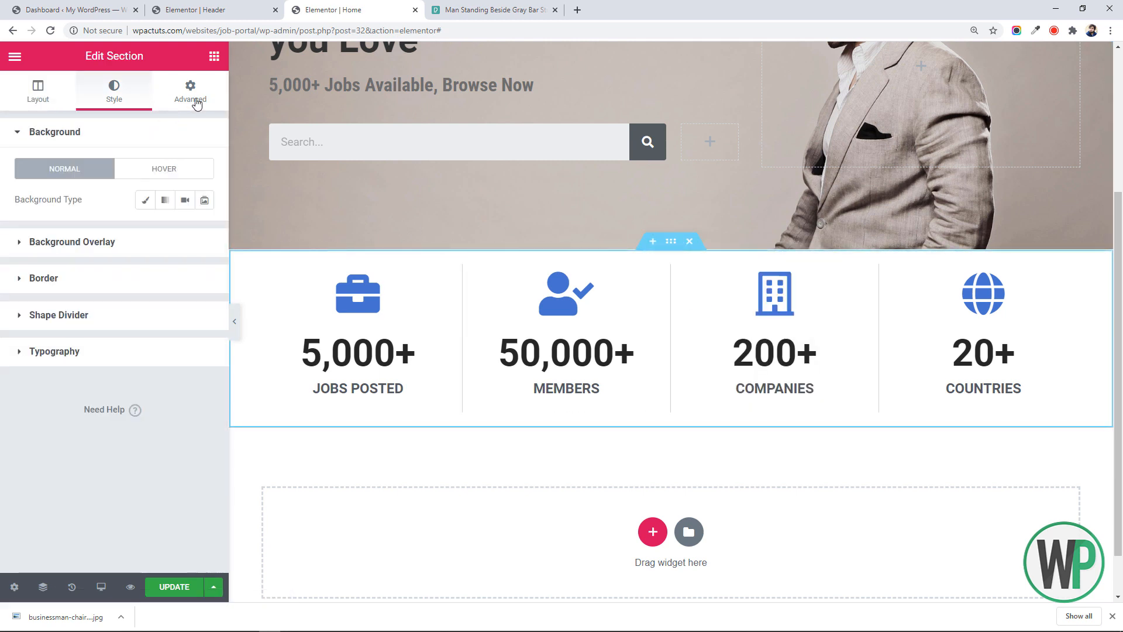
click(190, 92)
drag(35, 261, 11, 263)
text(0)
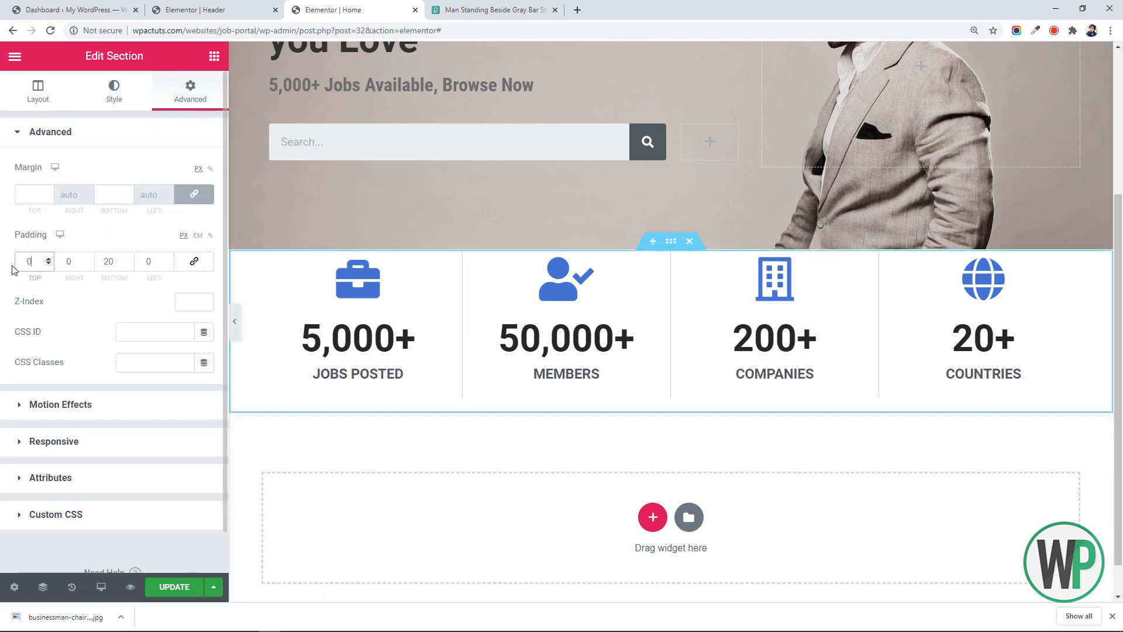
text(0)
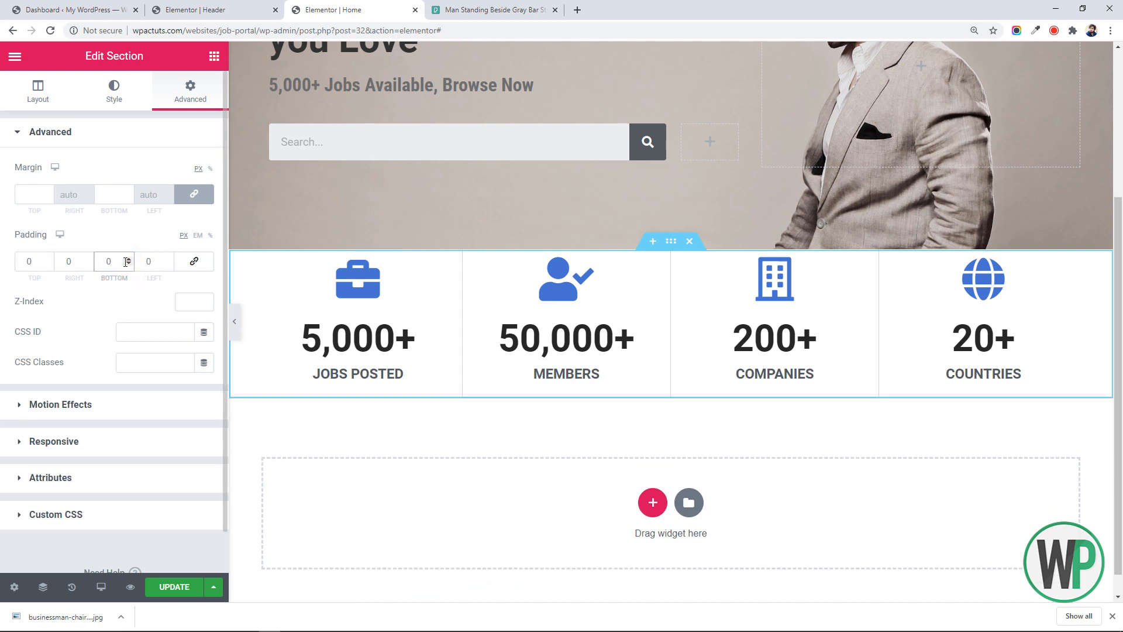
Step: Set the Jobs Posted column's top and bottom padding to 20 px
right_click(273, 268)
click(305, 275)
click(190, 92)
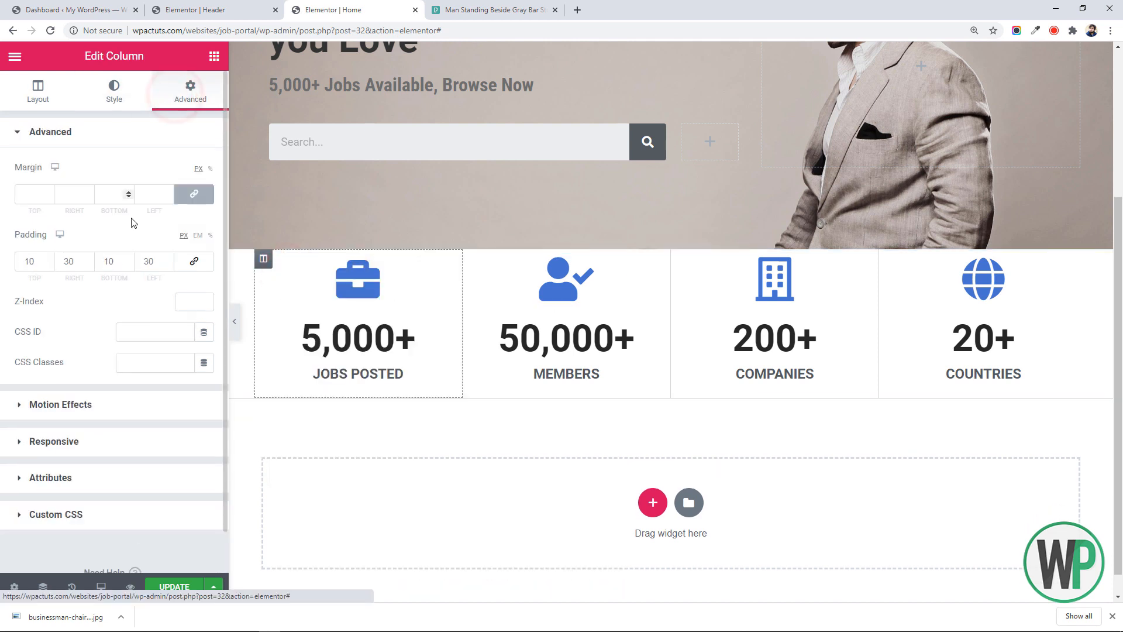
text(2)
drag(109, 261, 103, 261)
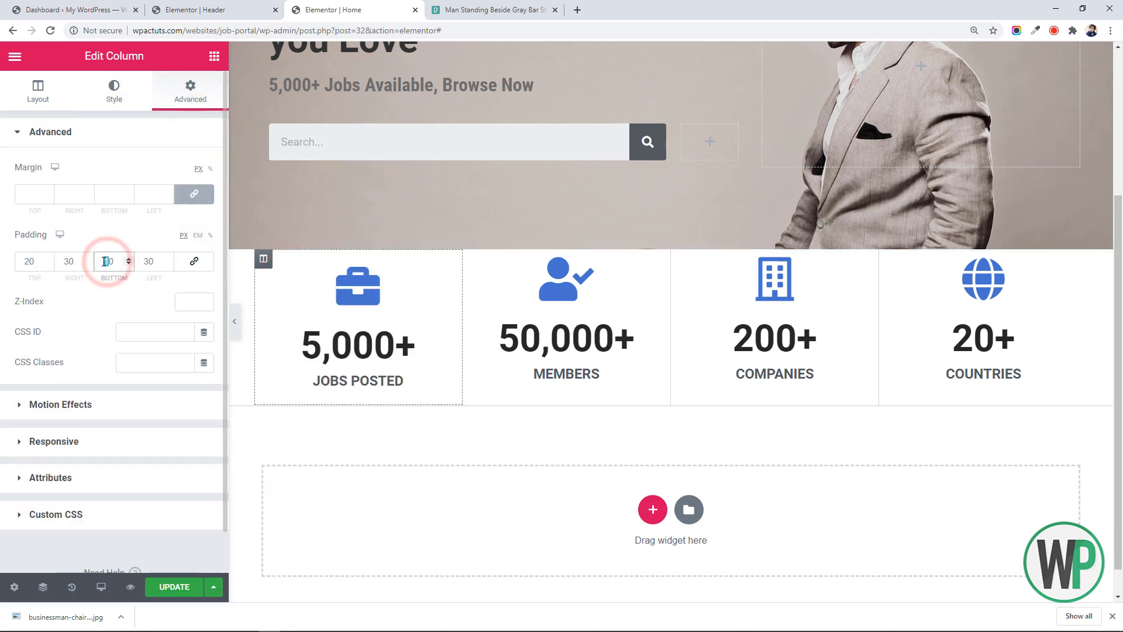
text(2)
Step: Copy the Jobs Posted column and paste its 20 px padding style onto the Members and Companies columns
right_click(264, 266)
click(325, 351)
right_click(476, 262)
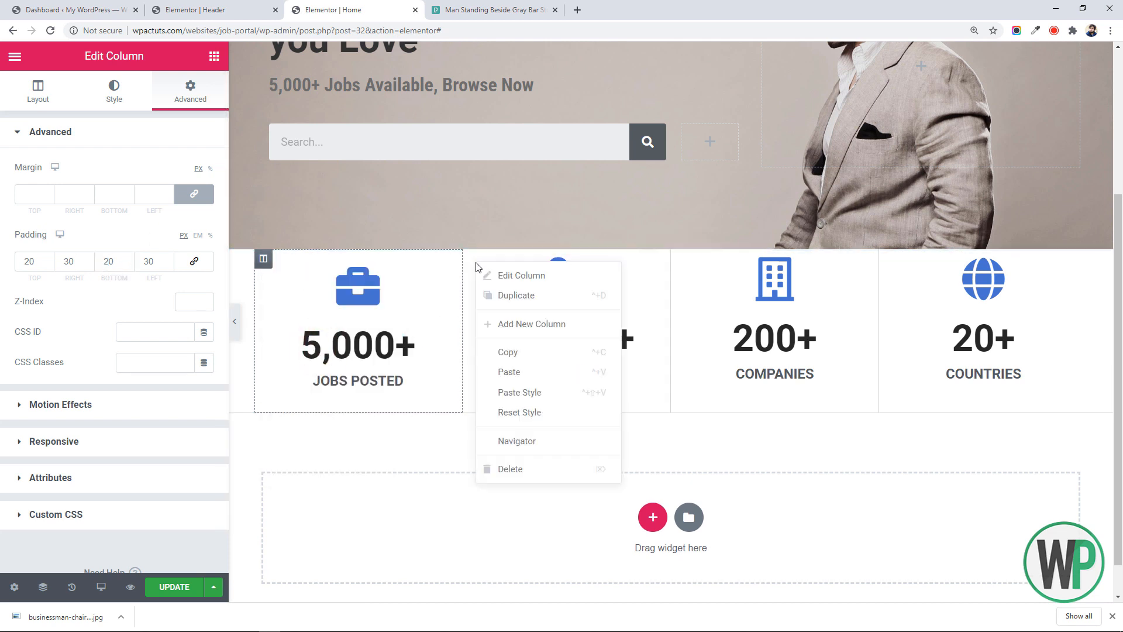
click(545, 389)
right_click(678, 262)
click(736, 386)
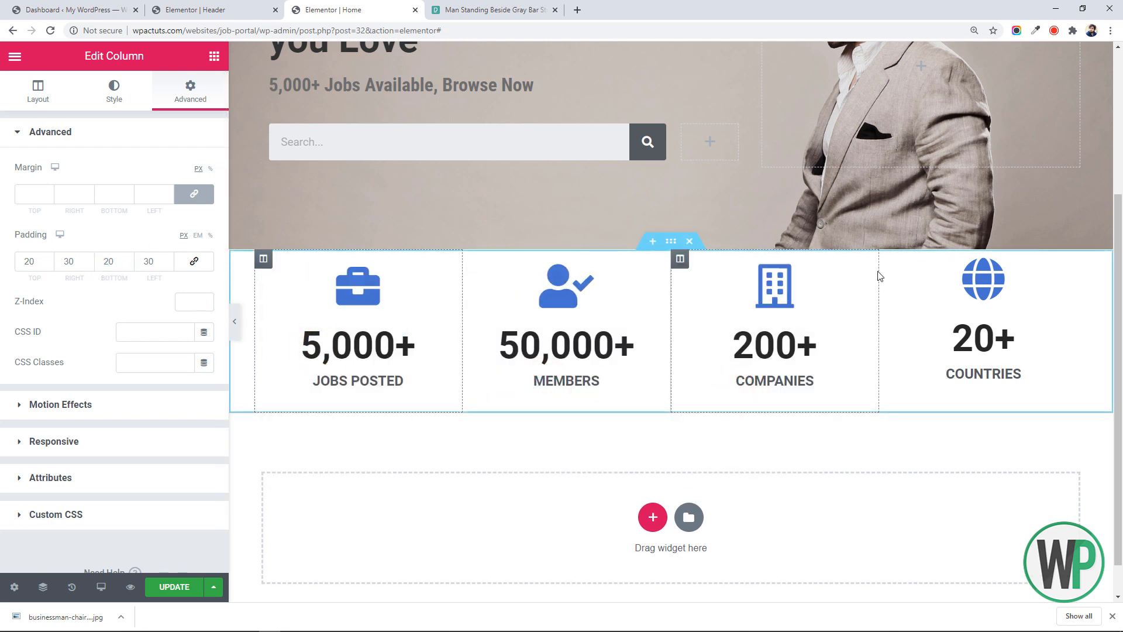
Step: Set the Countries column's top and bottom padding to 20 px
right_click(890, 261)
click(930, 268)
click(176, 93)
drag(30, 261, 24, 261)
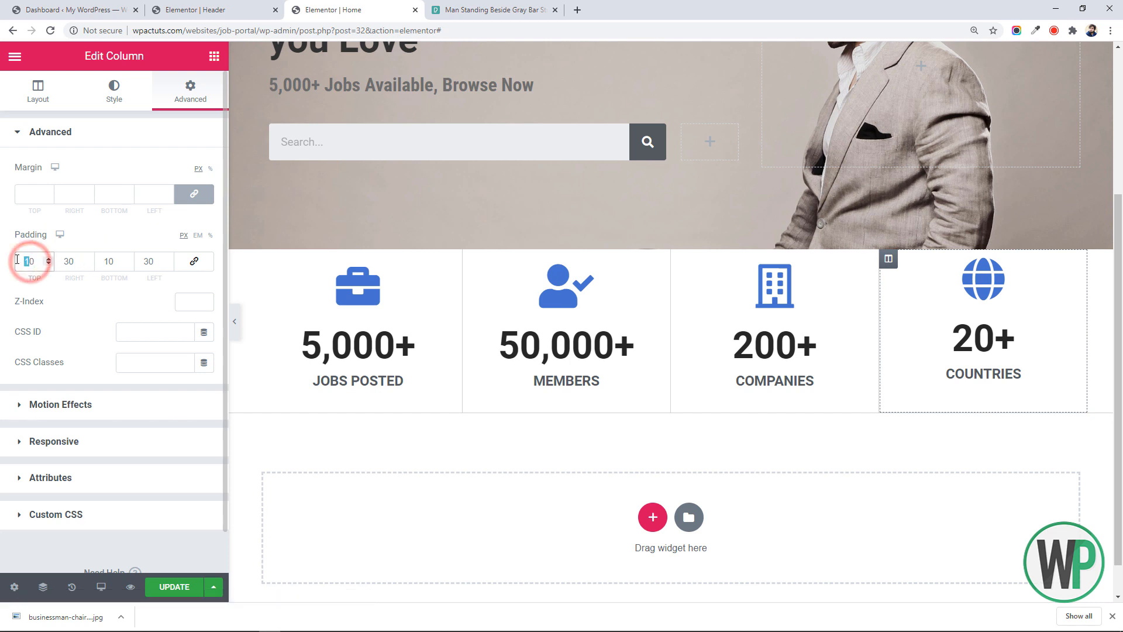
text(2)
click(109, 264)
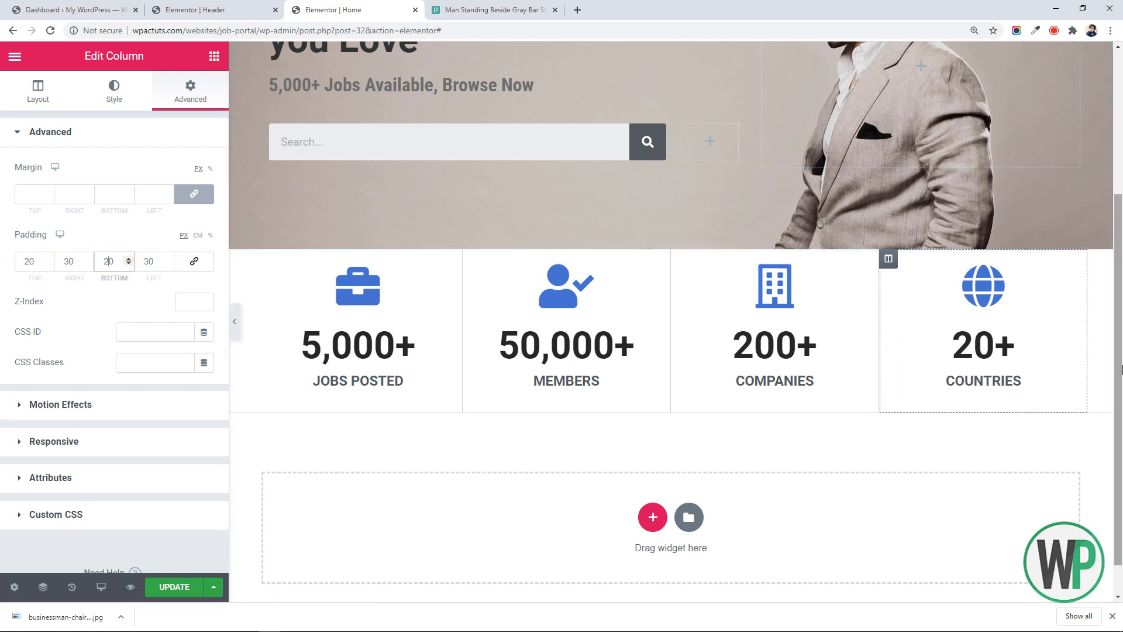
Step: Open the hero section for editing and examine how it looks together with the statistics section
scroll(527, 281, up, 1)
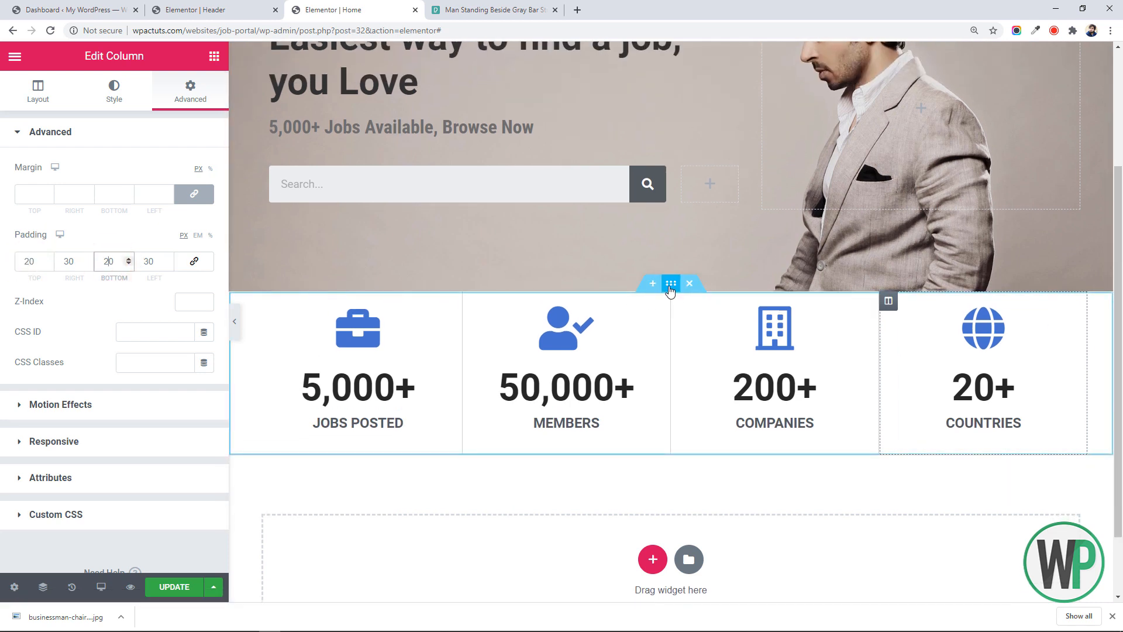
right_click(670, 288)
scroll(1090, 210, up, 4)
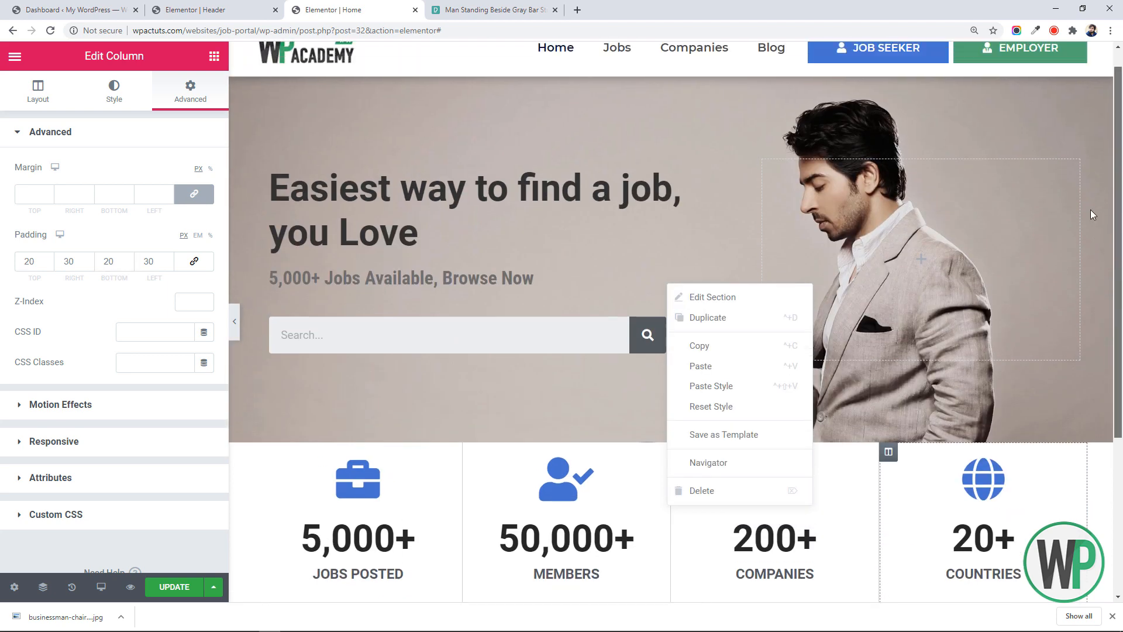
right_click(1090, 179)
right_click(672, 103)
click(691, 105)
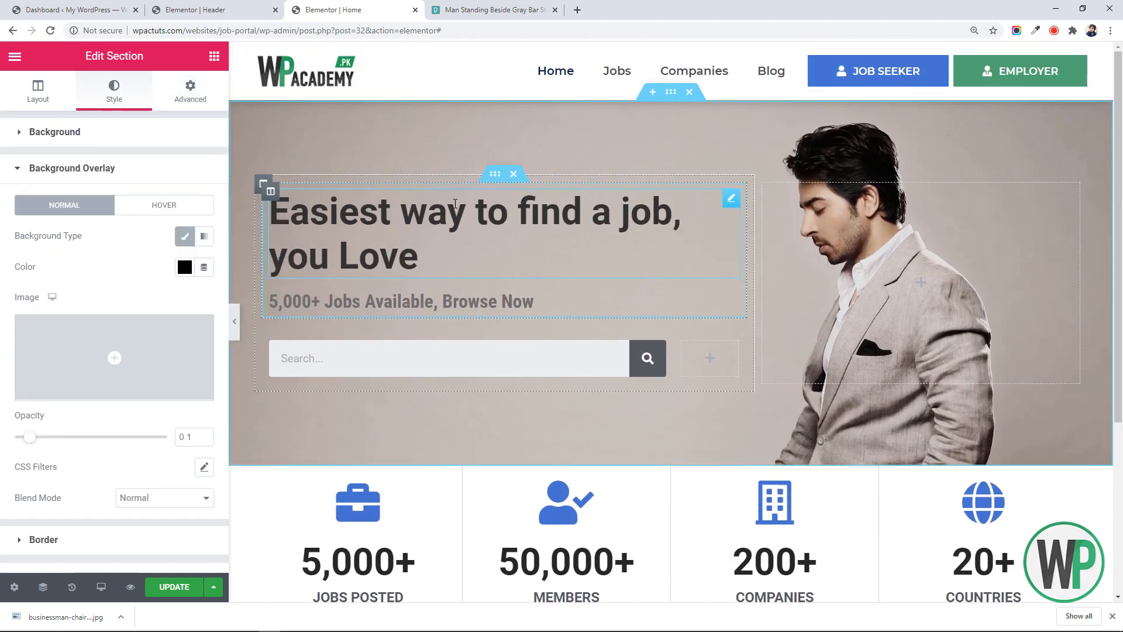
scroll(440, 192, down, 1)
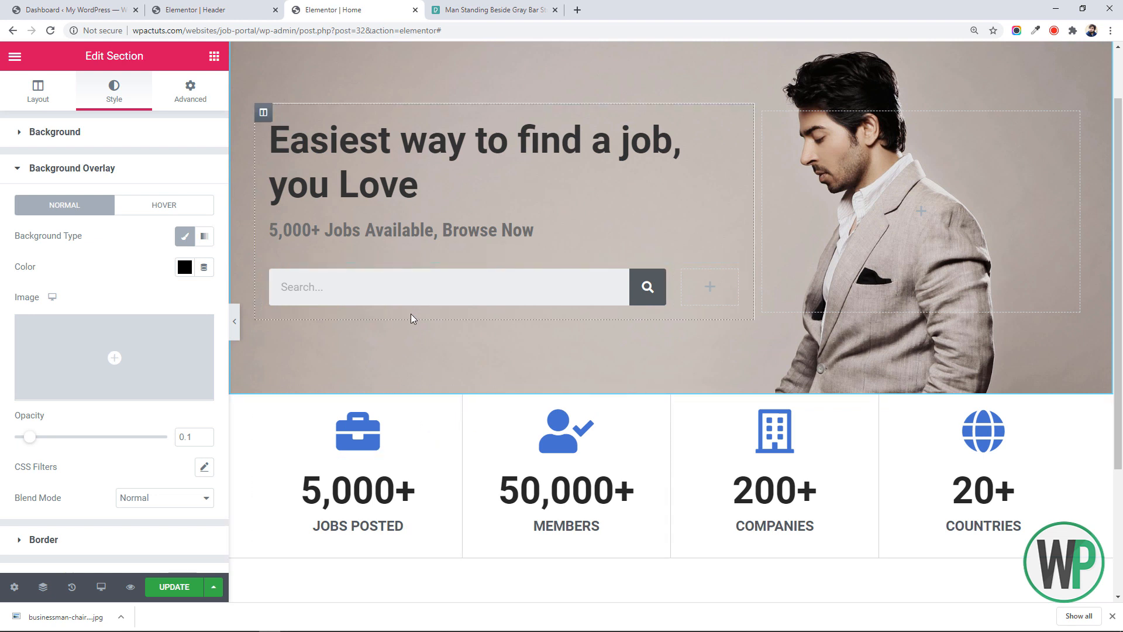
scroll(503, 141, up, 1)
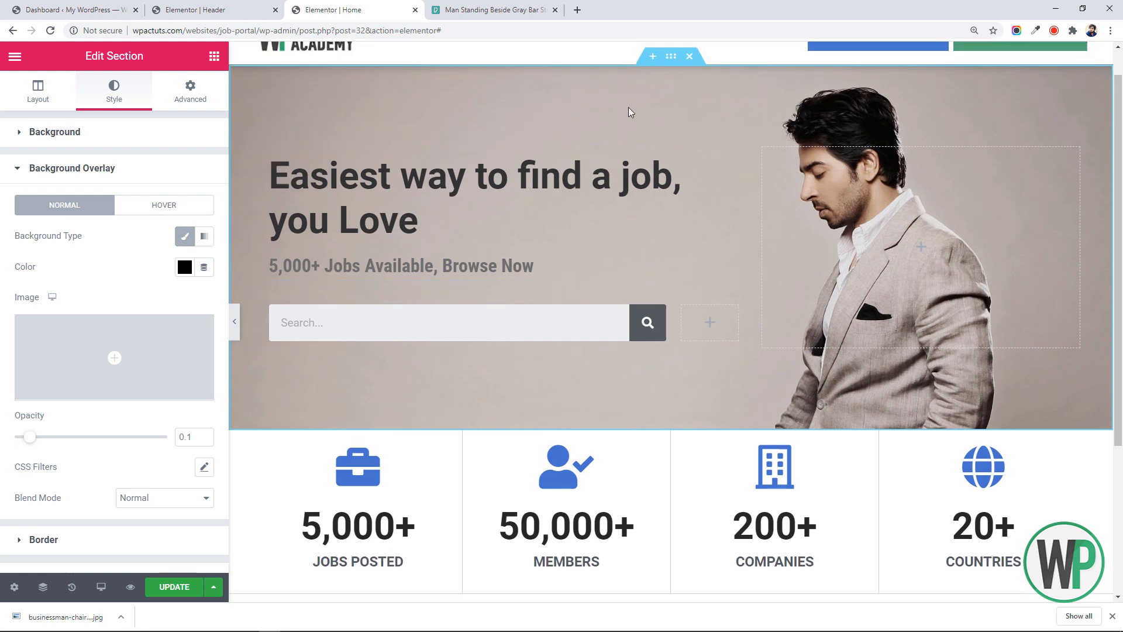
Step: Try a minimum height of 600 px on the hero section and set it back to 500 px
right_click(690, 66)
click(690, 66)
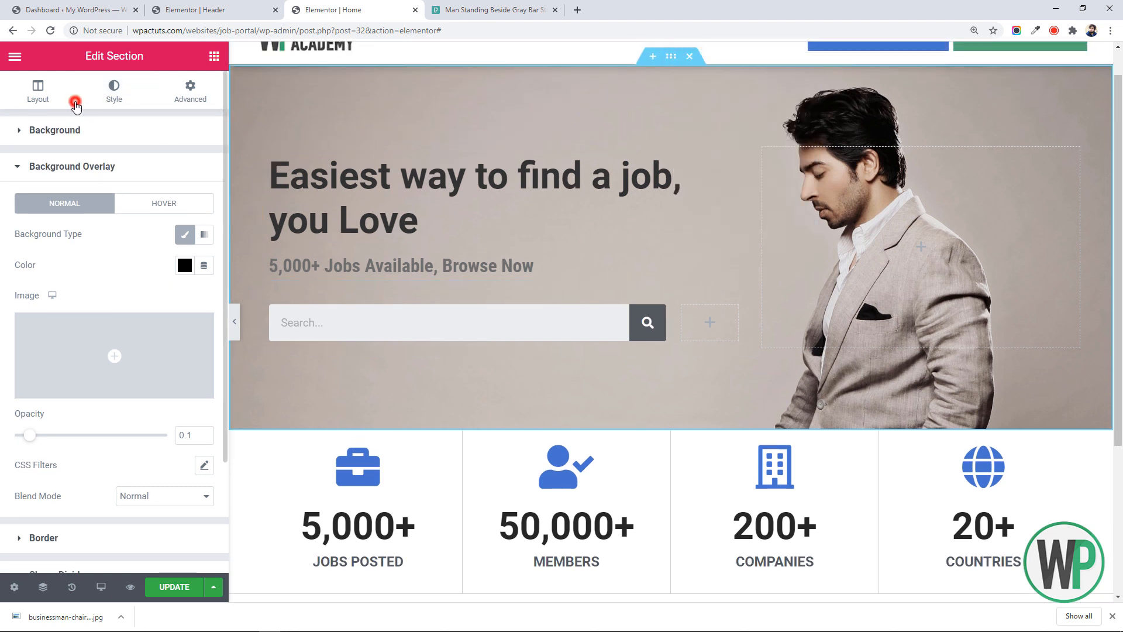
right_click(419, 139)
click(573, 216)
right_click(668, 56)
click(678, 65)
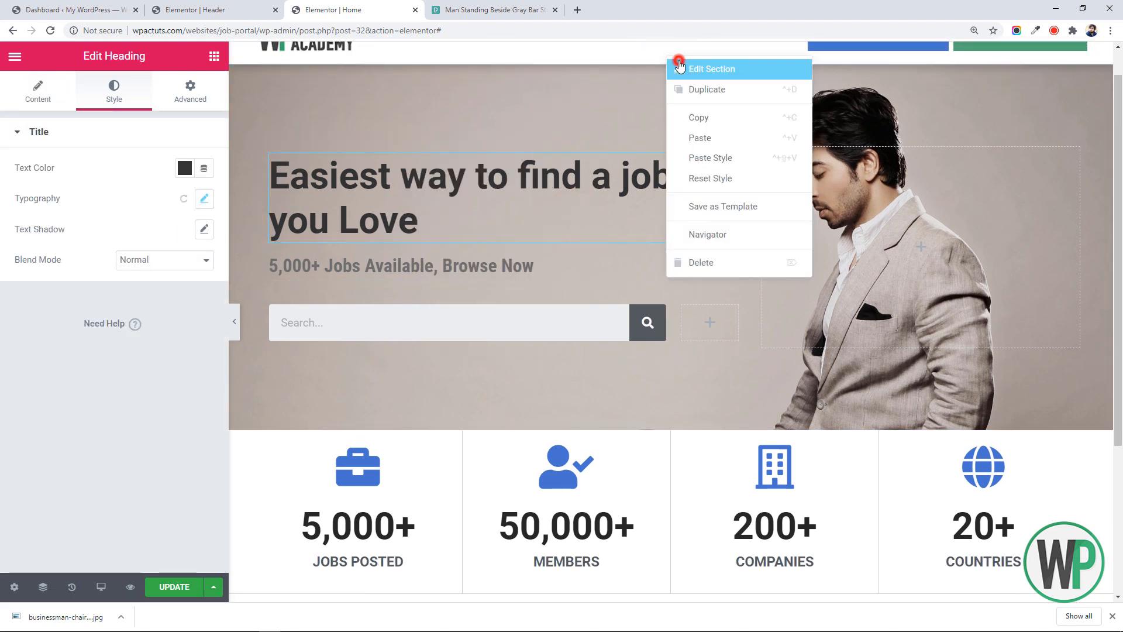
click(38, 92)
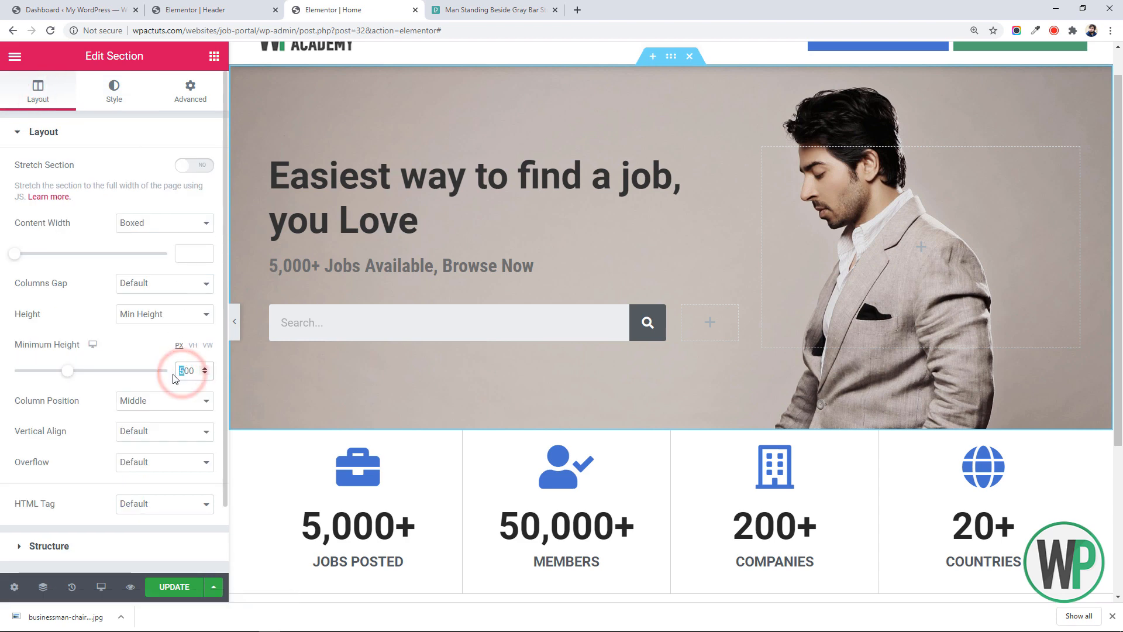
text(6)
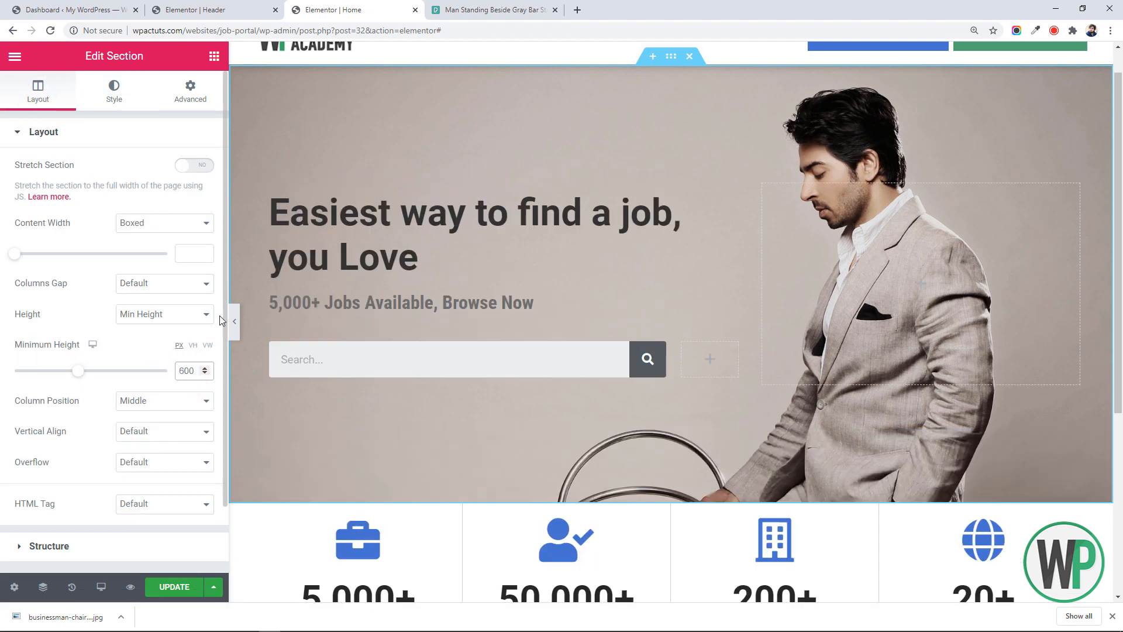
mouse_move(1118, 191)
mouse_down()
mouse_move(1118, 300)
mouse_move(1118, 152)
mouse_move(1120, 268)
mouse_move(1112, 172)
mouse_up()
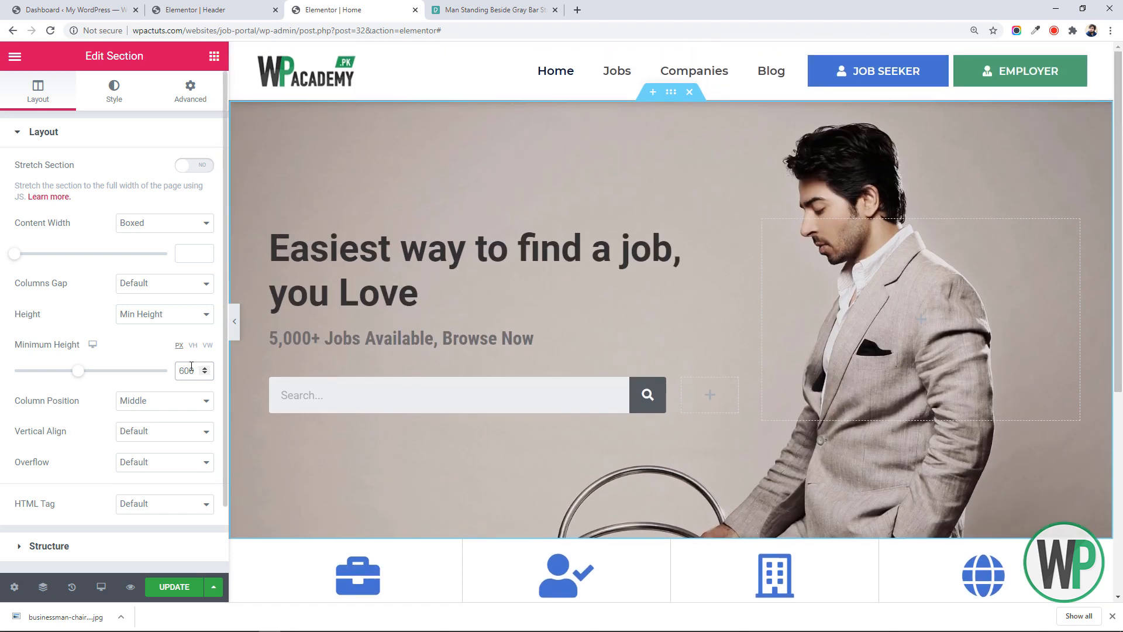
text(5)
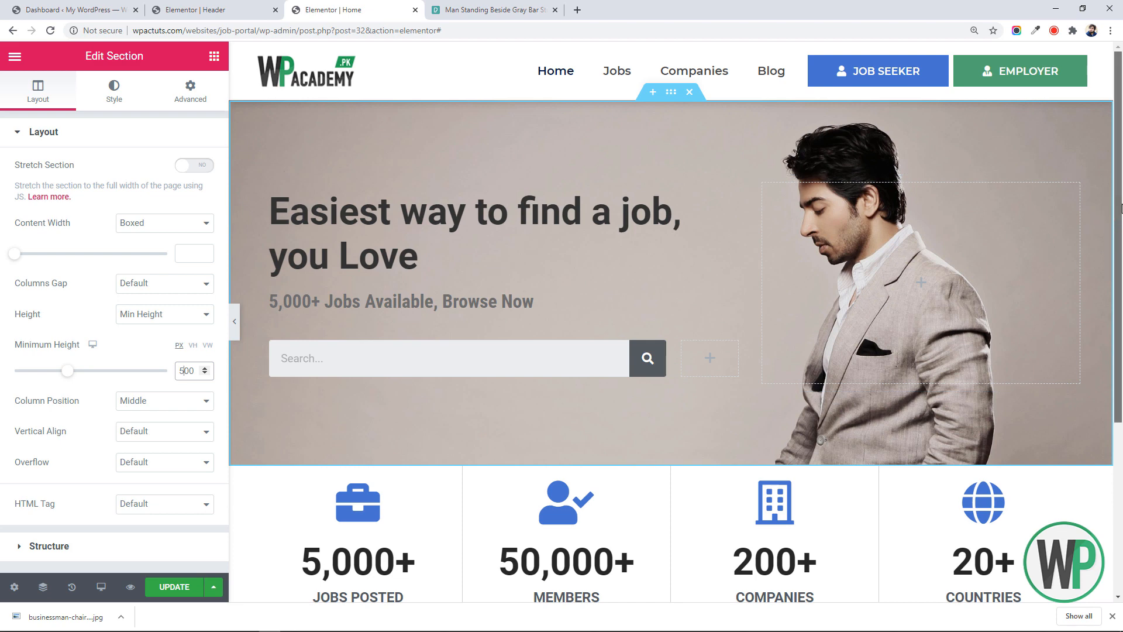
Step: Set the Jobs Posted column's top and bottom padding to 40 px
drag(1121, 208, 1121, 351)
right_click(289, 273)
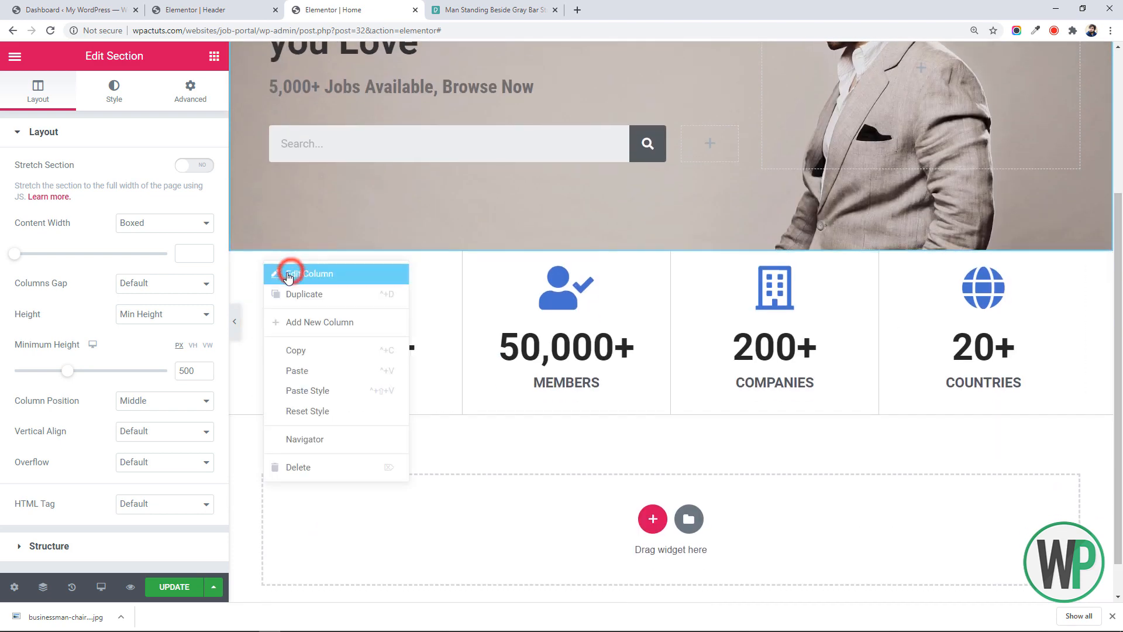
click(288, 275)
drag(1121, 391, 1122, 316)
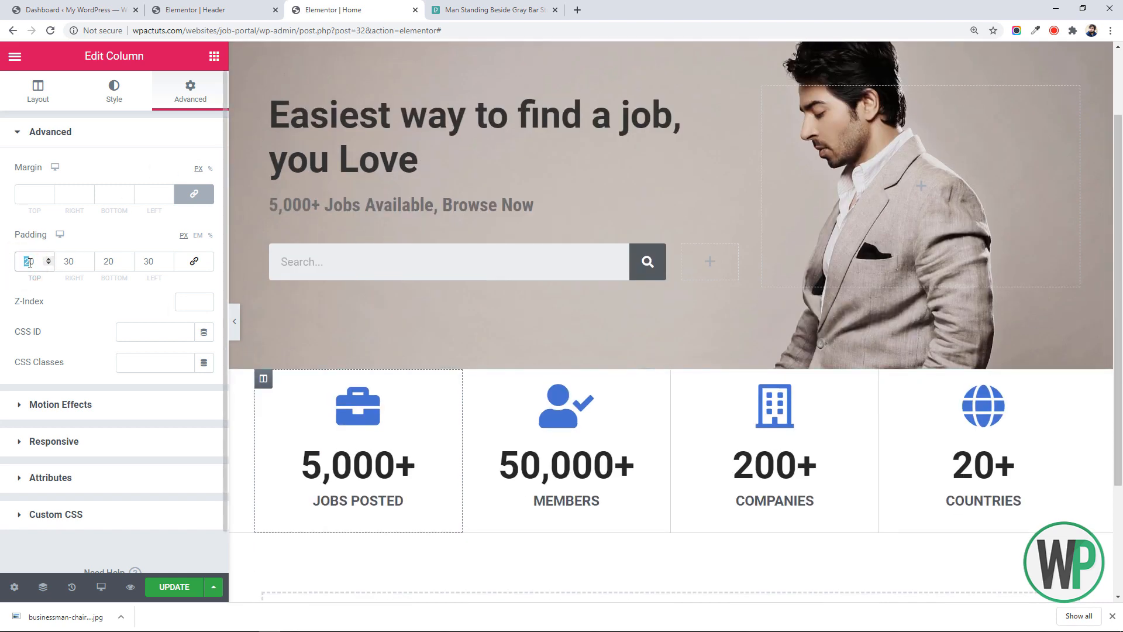
text(4)
drag(108, 263, 100, 262)
text(4)
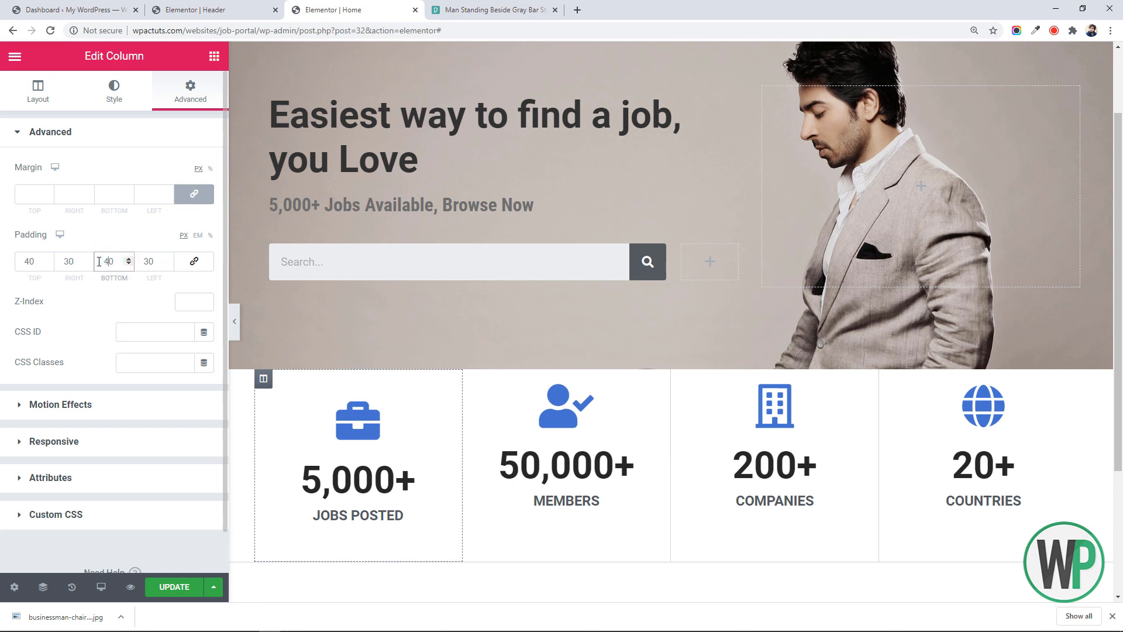
Step: Copy the Jobs Posted column and paste its 40 px padding style onto the Members and Companies columns
right_click(265, 381)
click(305, 471)
right_click(471, 378)
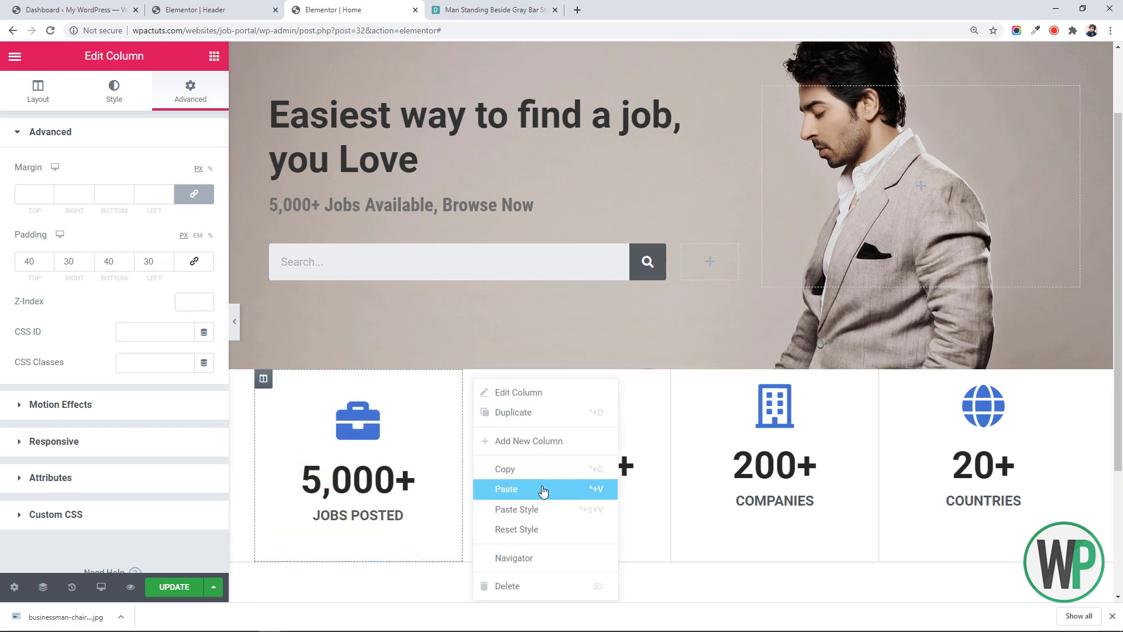
click(539, 510)
right_click(679, 378)
click(745, 511)
Step: Set the Countries column's top and bottom padding to 40 px
right_click(889, 379)
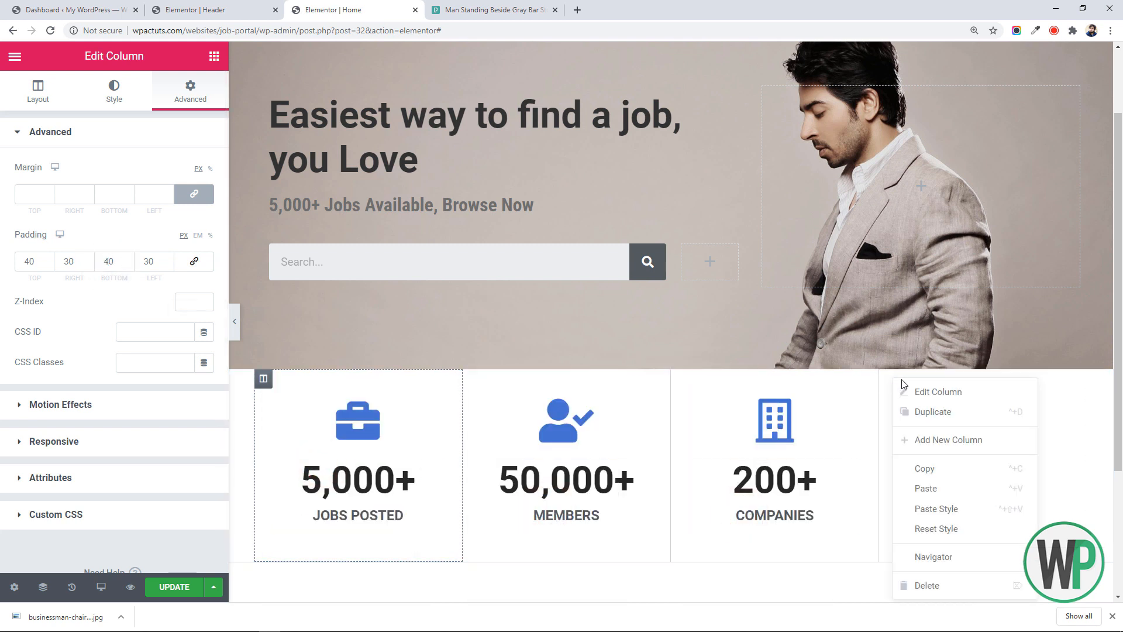
click(953, 512)
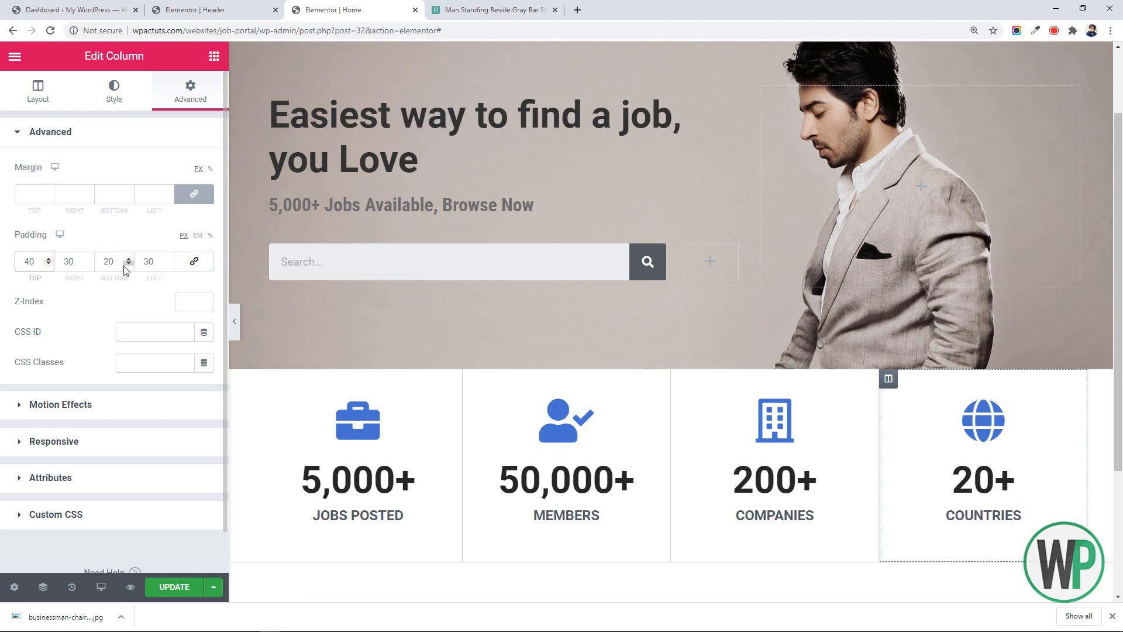
text(4)
drag(1118, 358, 1121, 384)
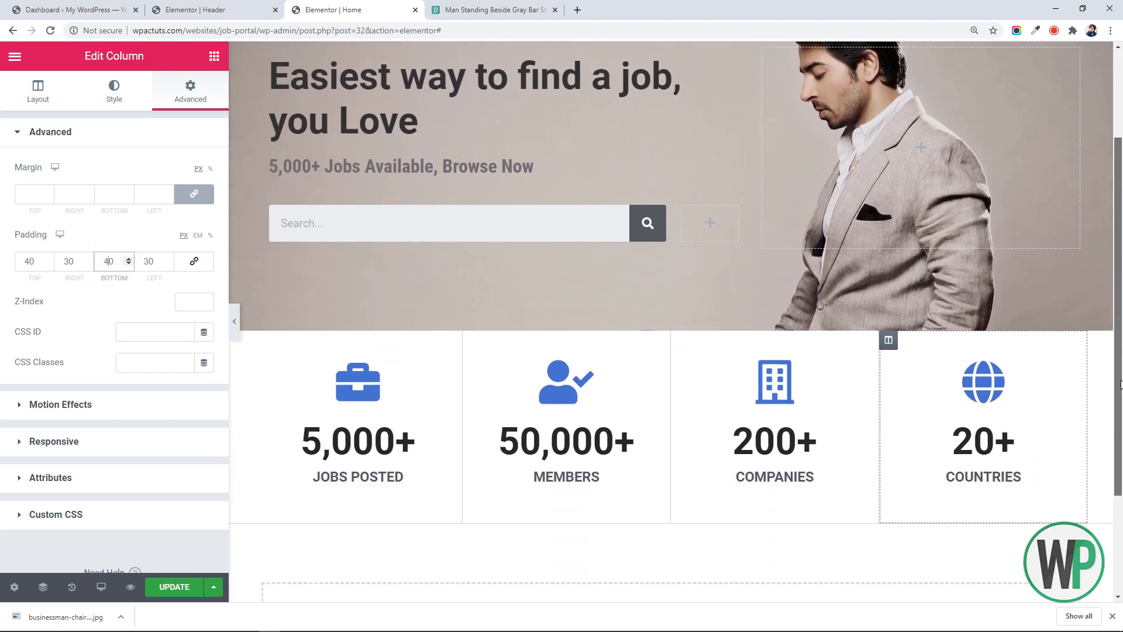
Step: Give the Jobs Posted column a hover box shadow in the colour rgba(0, 0, 0, 0.21)
scroll(329, 337, down, 2)
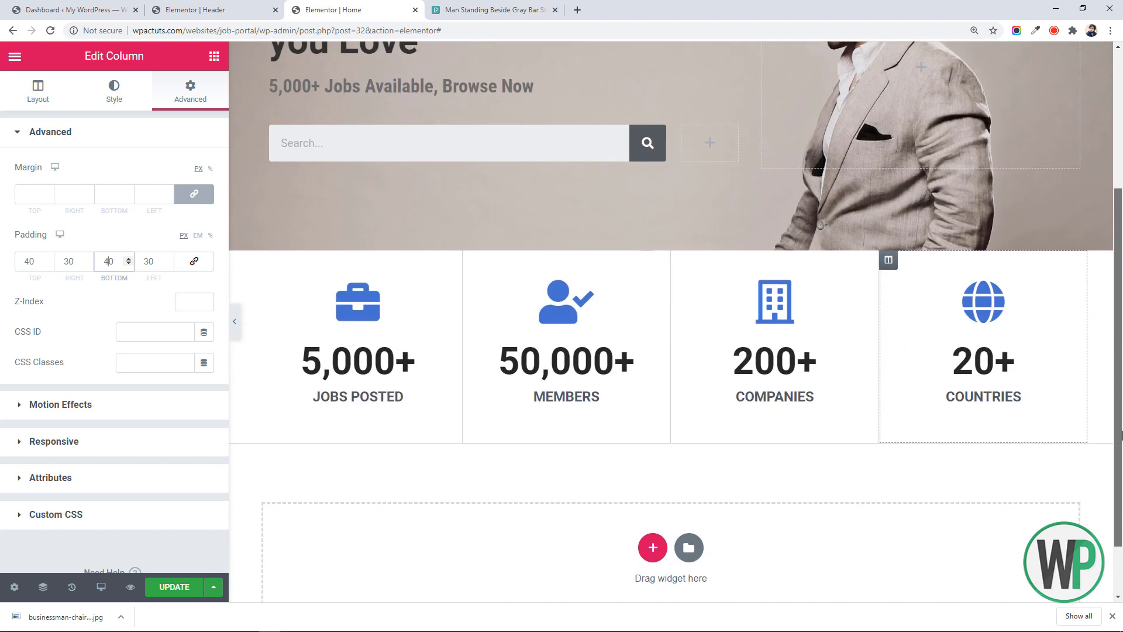
right_click(263, 256)
click(287, 271)
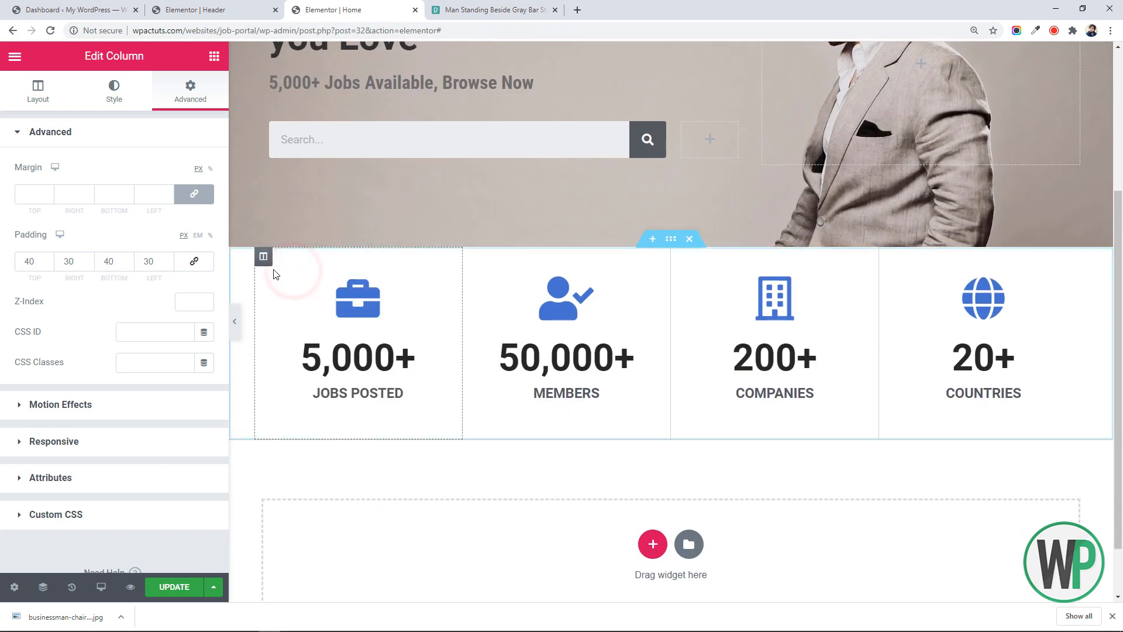
click(114, 93)
click(104, 243)
click(164, 205)
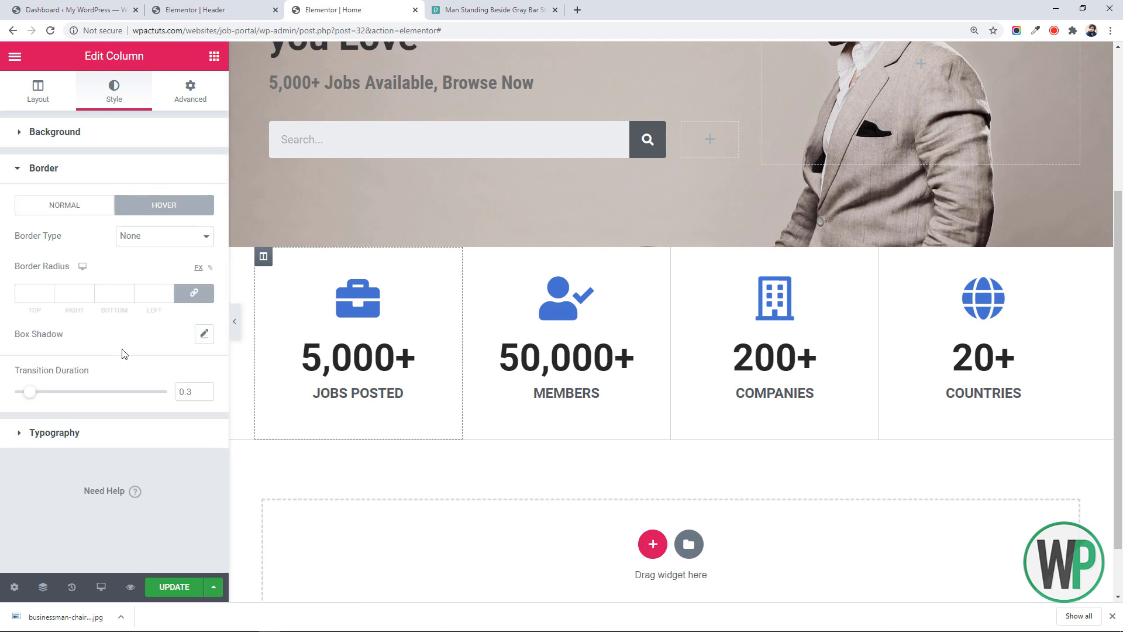
click(204, 333)
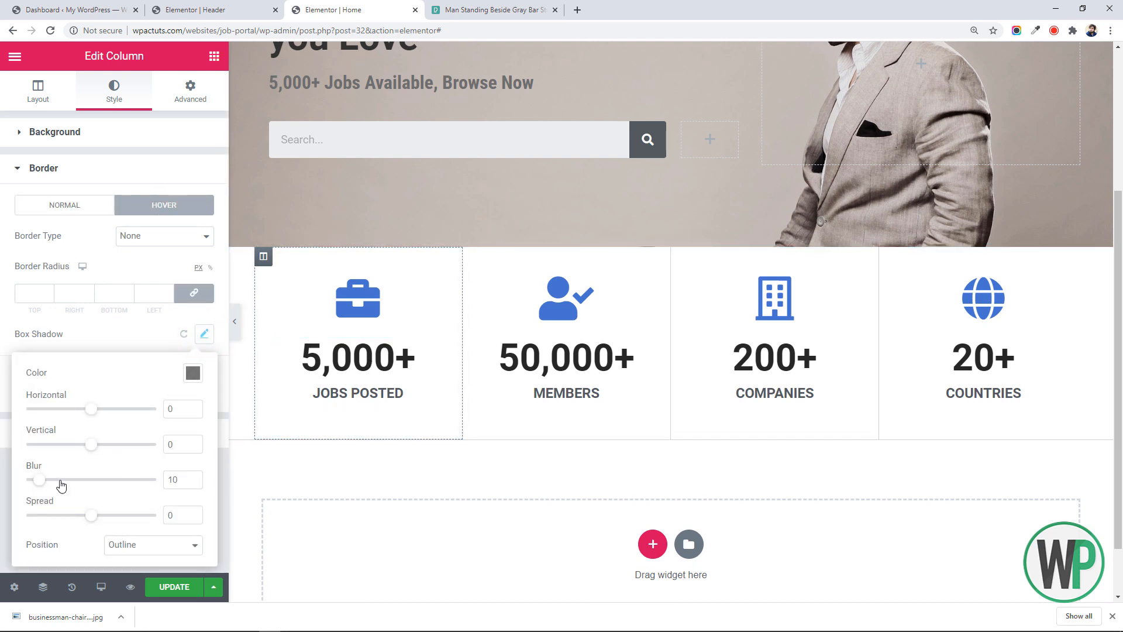
click(193, 373)
drag(108, 334, 63, 333)
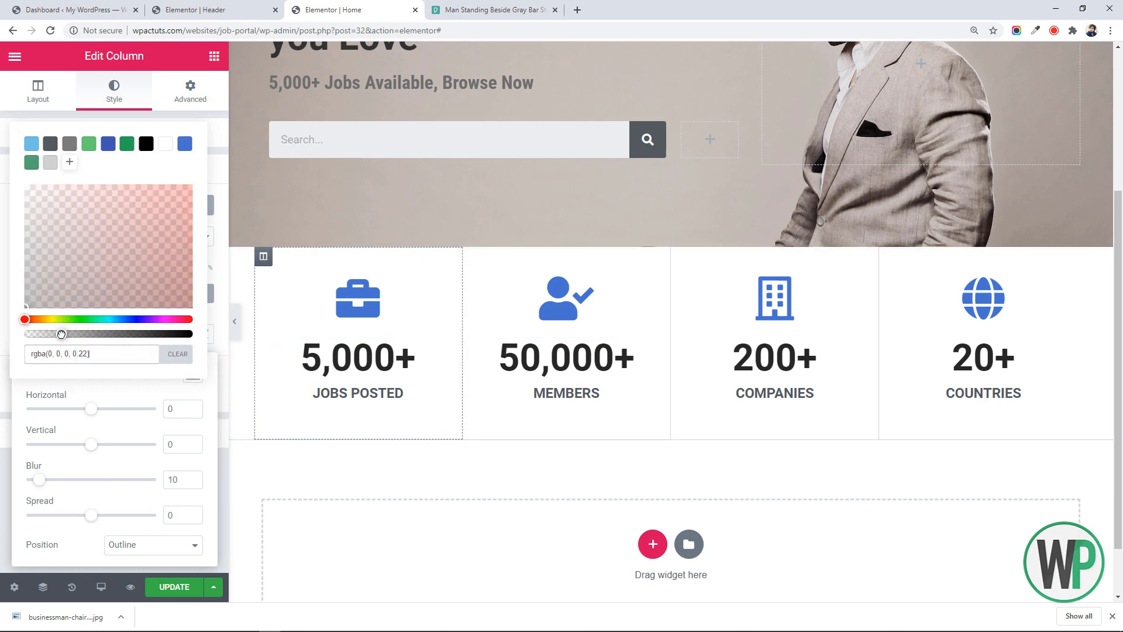
Step: Copy the Jobs Posted column and paste its hover shadow style onto the Members and Companies columns
right_click(283, 258)
click(328, 351)
right_click(474, 260)
click(541, 388)
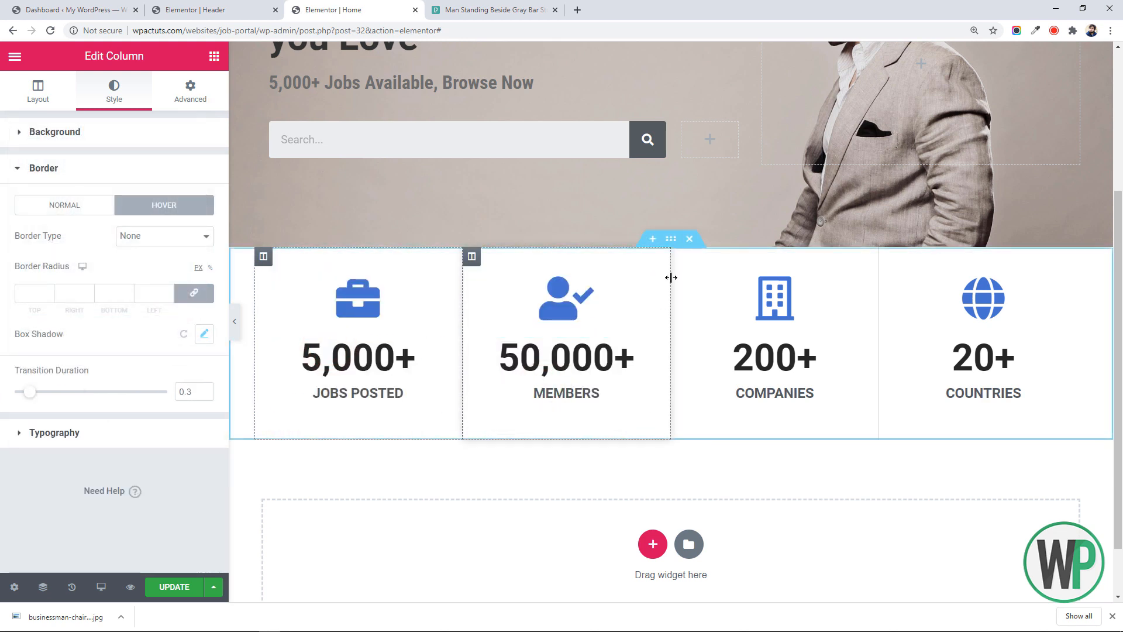
right_click(683, 270)
click(737, 399)
right_click(890, 258)
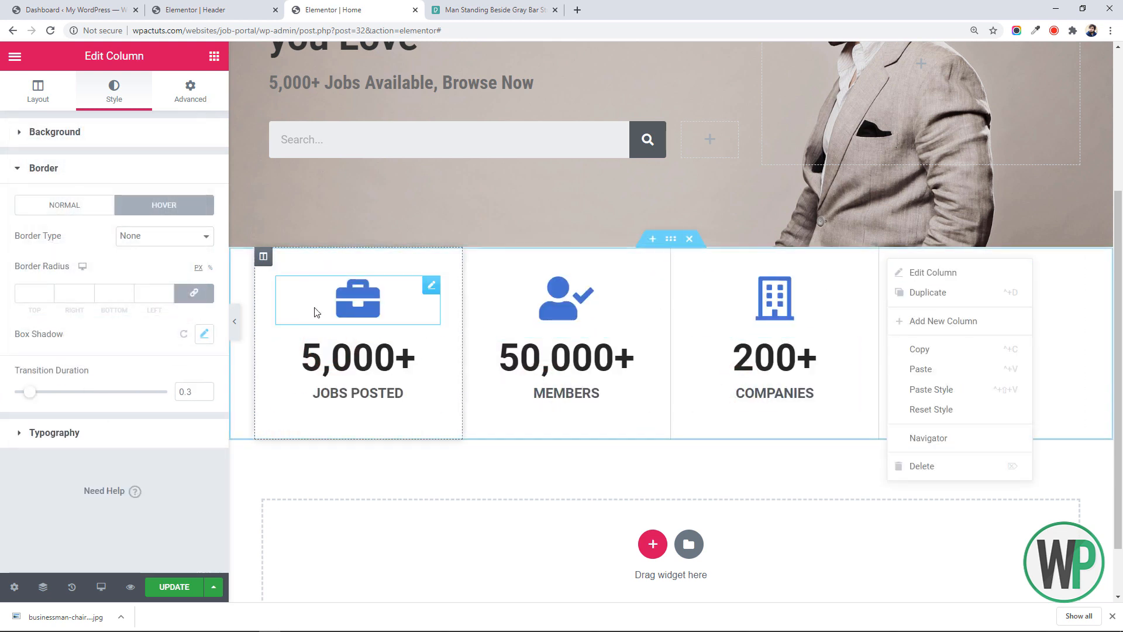
Step: Copy the colour value of the Jobs Posted column's hover box shadow
right_click(259, 259)
click(292, 268)
click(163, 205)
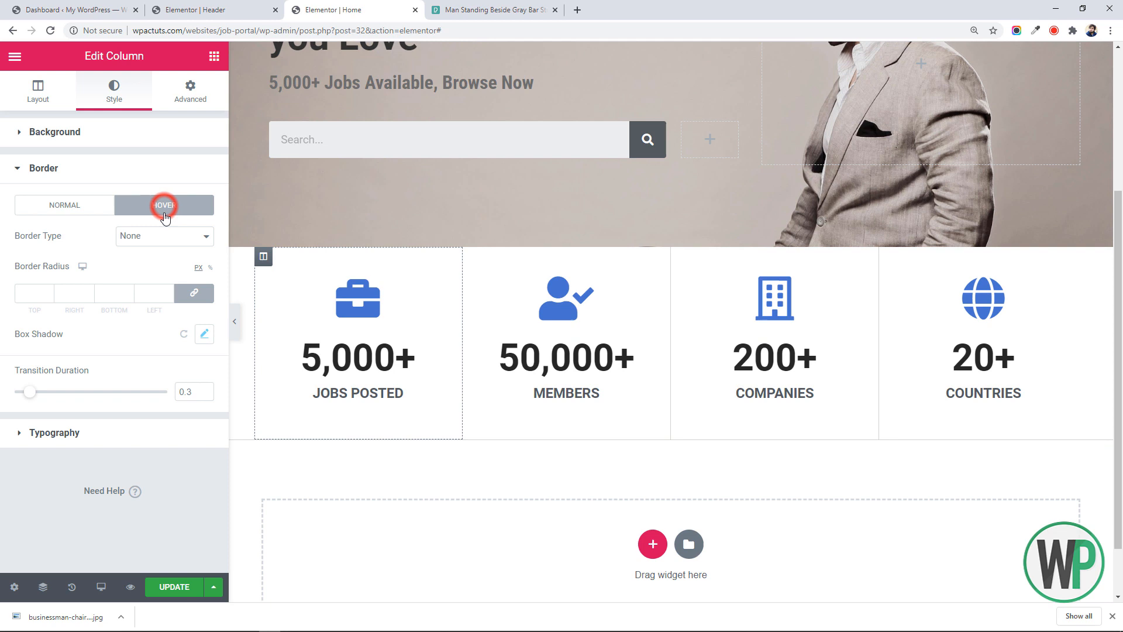
click(205, 335)
click(194, 373)
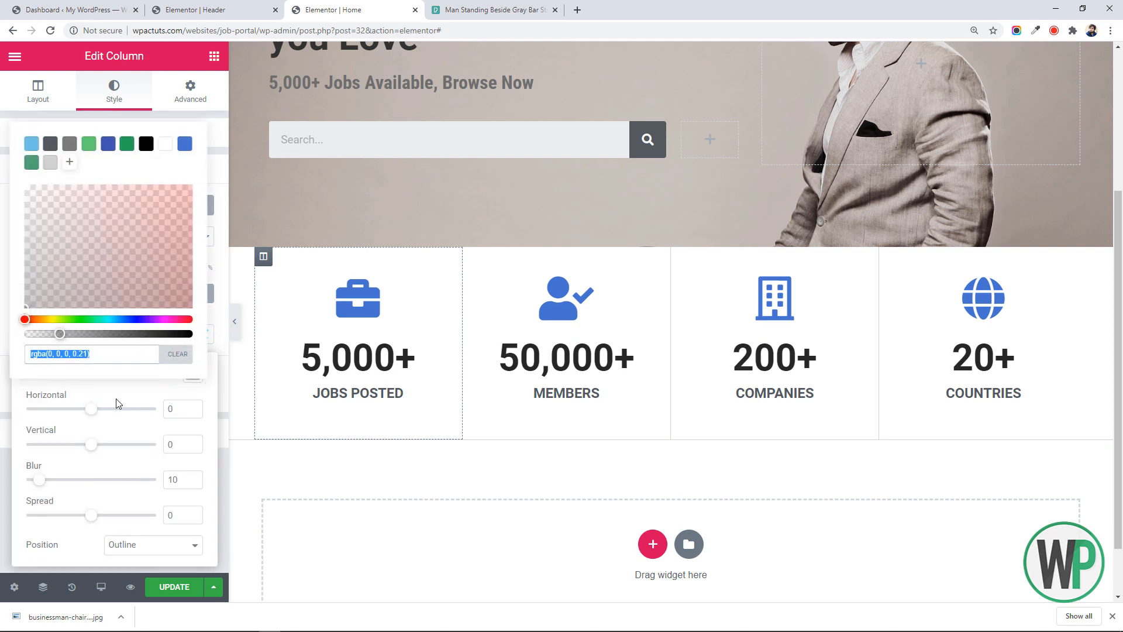
Step: Give the Countries column a hover box shadow using the copied colour rgba(0, 0, 0, 0.21)
right_click(885, 258)
click(913, 269)
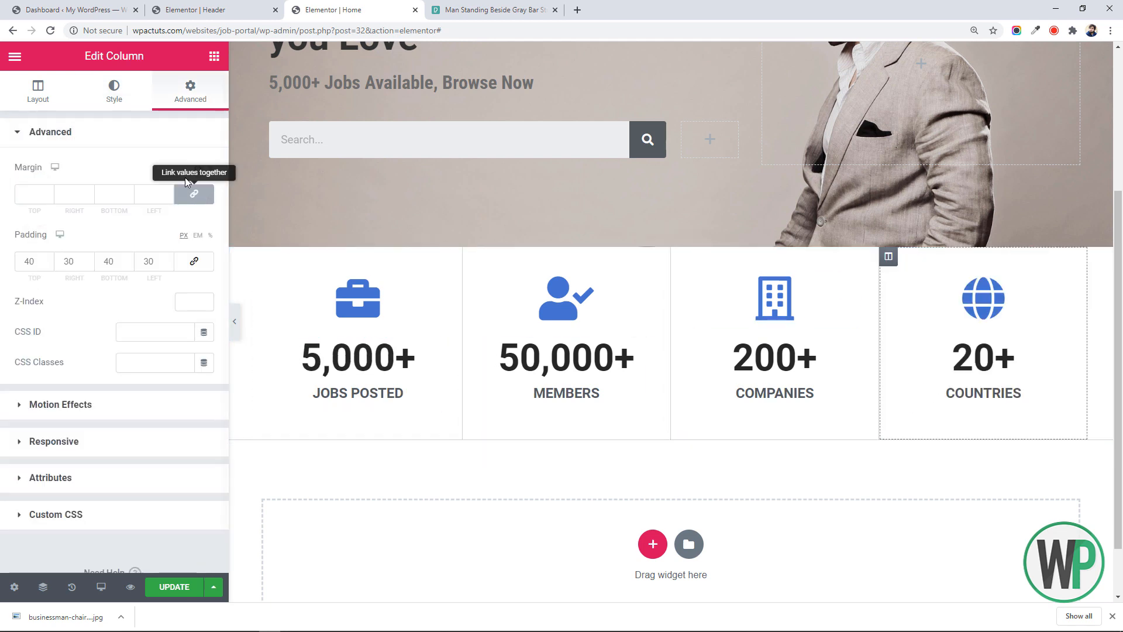
click(115, 93)
click(127, 240)
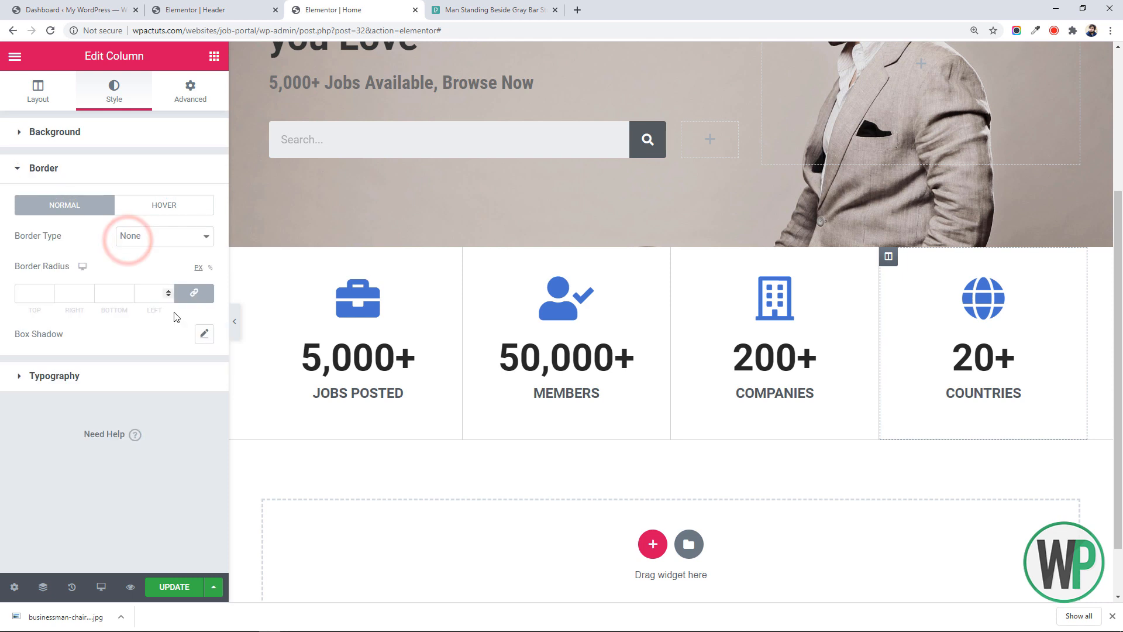
click(172, 209)
click(204, 334)
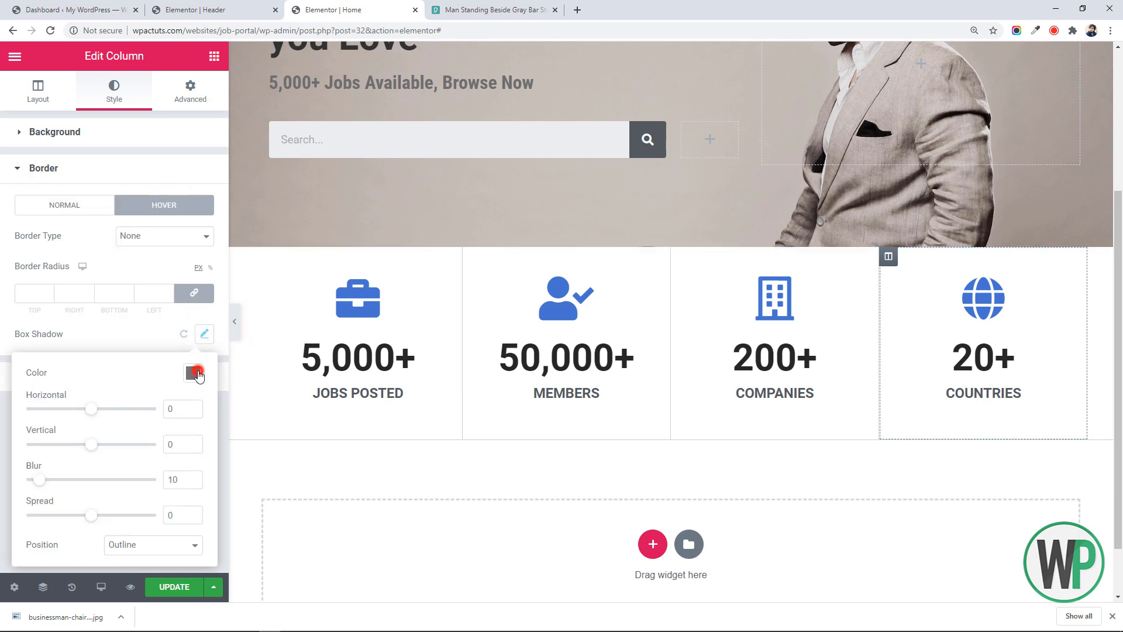
click(195, 373)
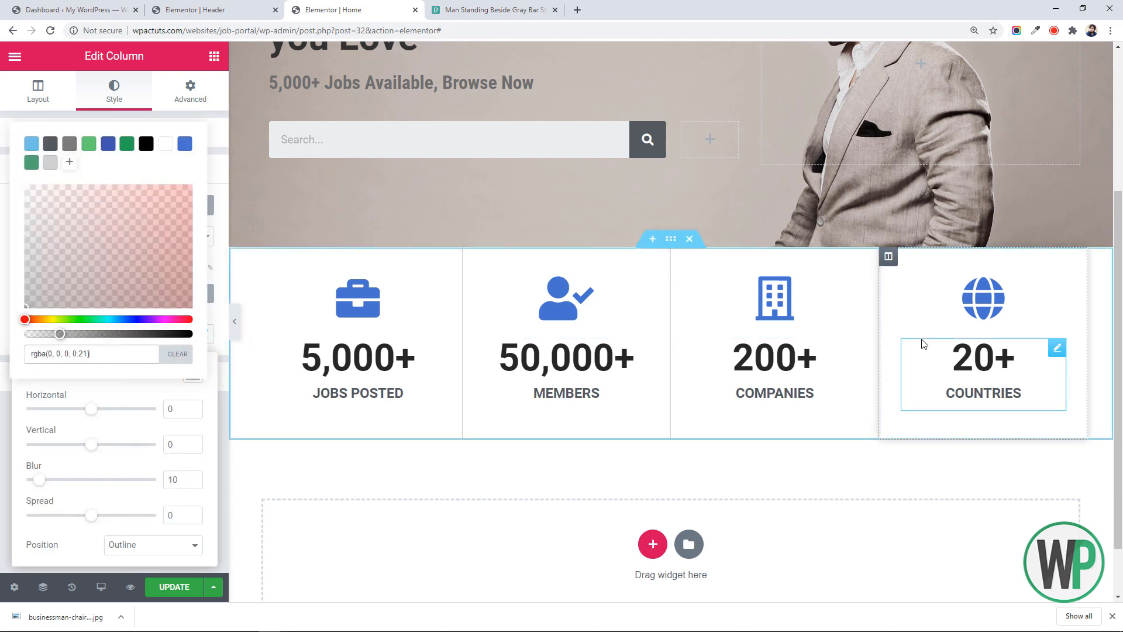
Step: Return to the widget list and review the hero and statistics sections, including the hover shadows on the statistics columns
click(214, 56)
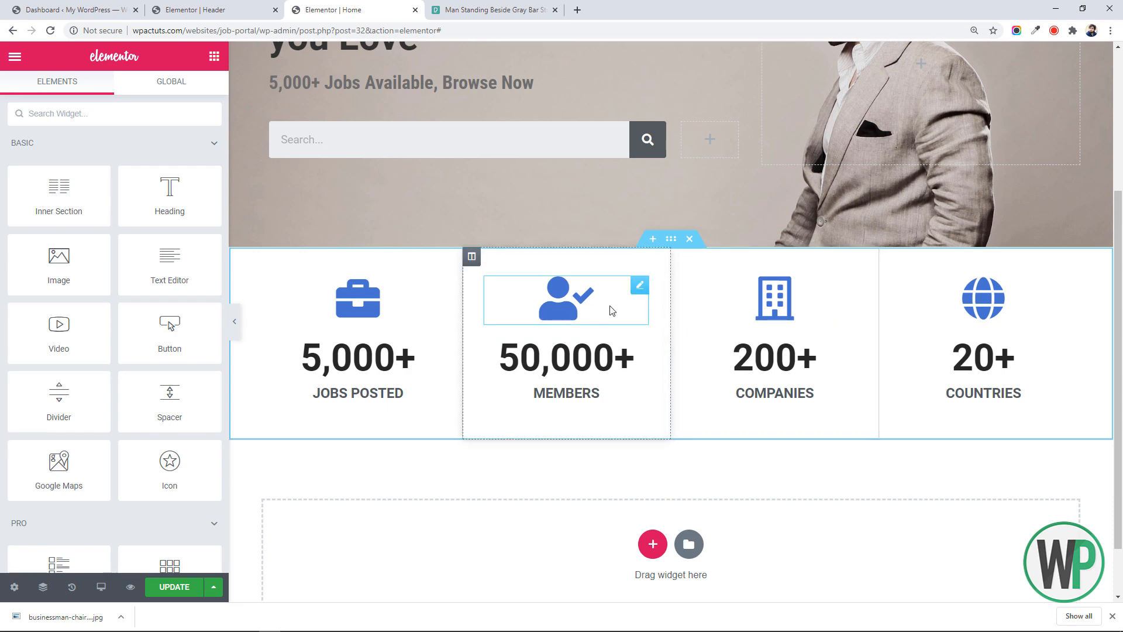
drag(1118, 337, 1122, 274)
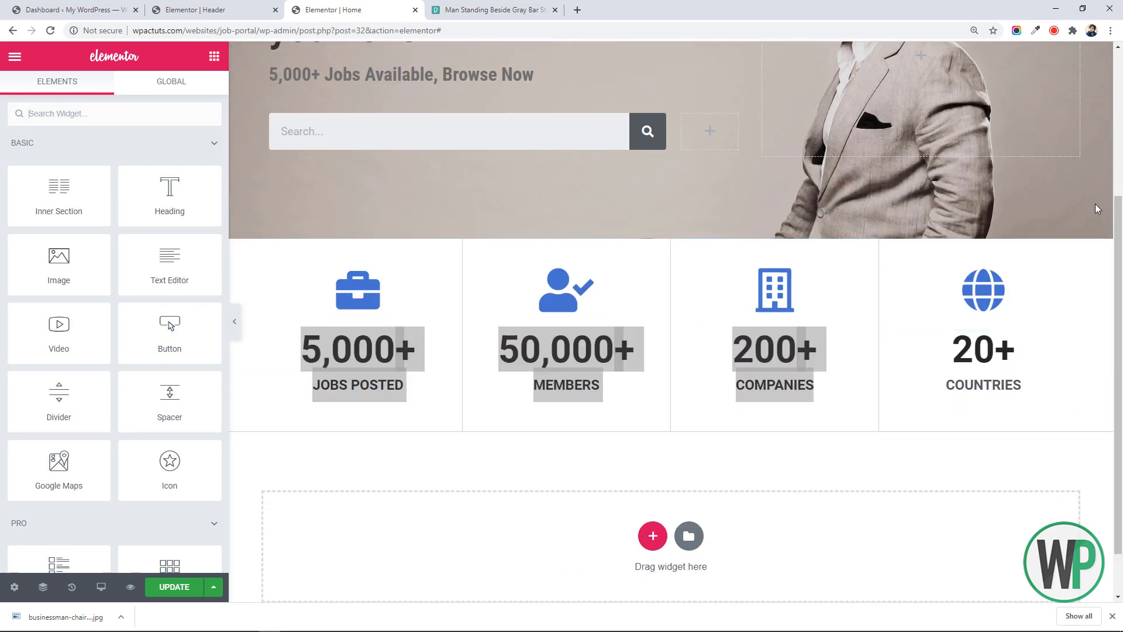
scroll(816, 233, up, 2)
click(827, 201)
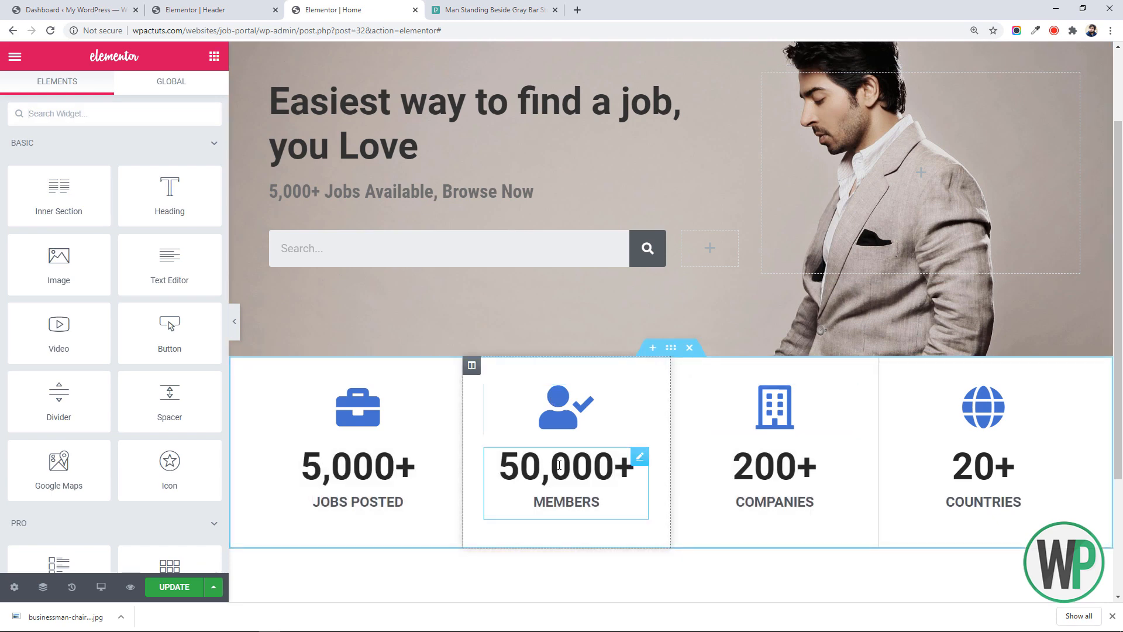
scroll(1120, 272, up, 2)
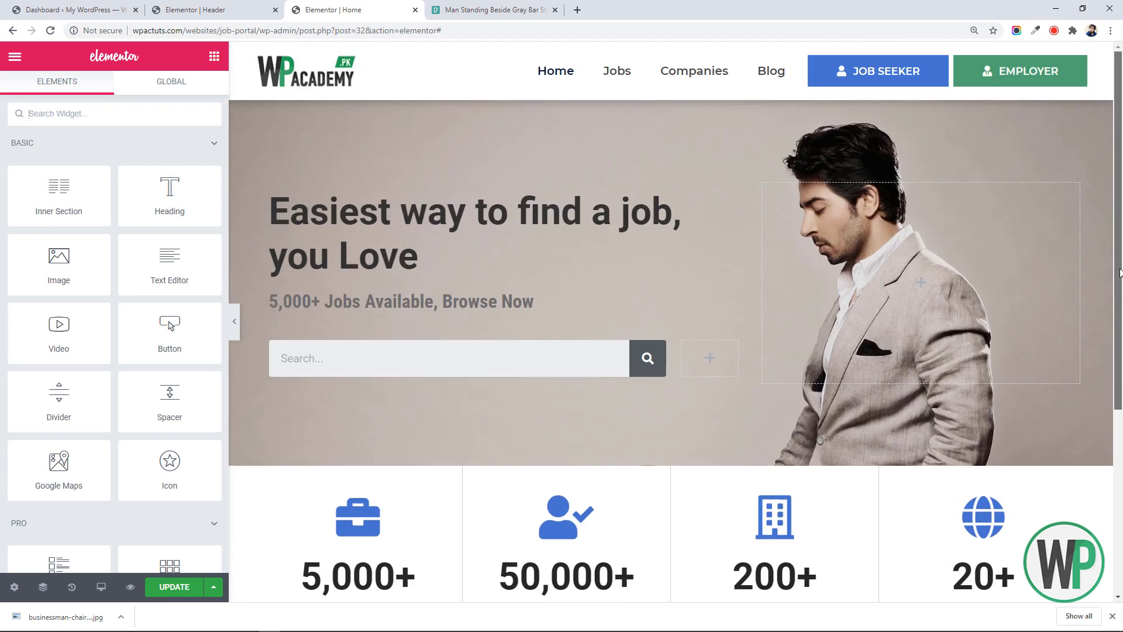
scroll(1120, 288, down, 5)
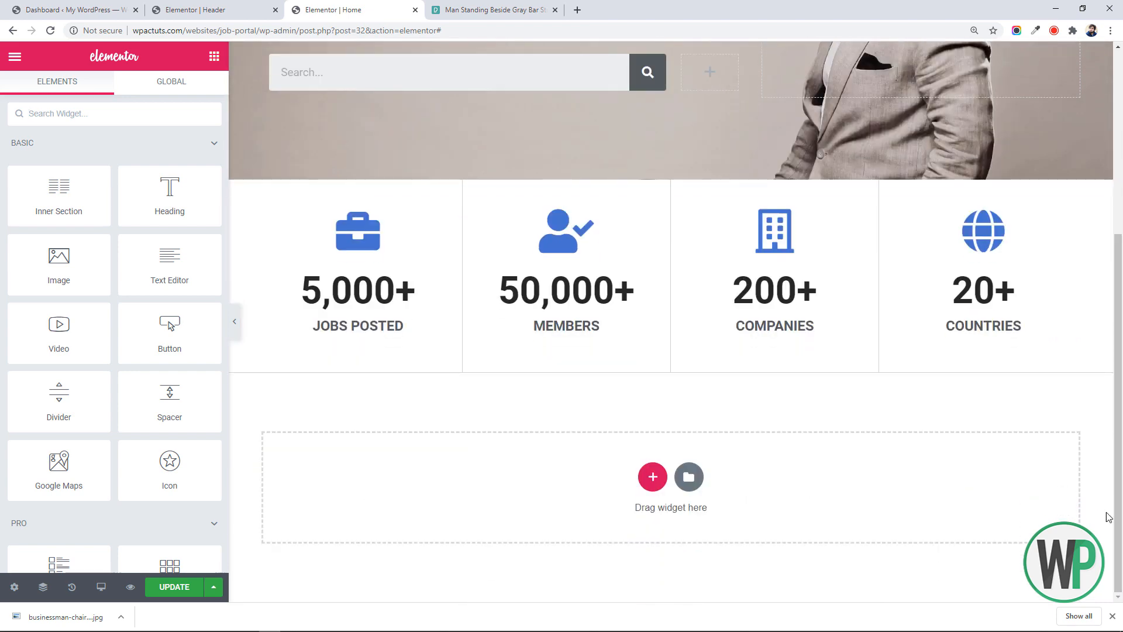
scroll(1048, 459, up, 5)
scroll(1048, 459, down, 3)
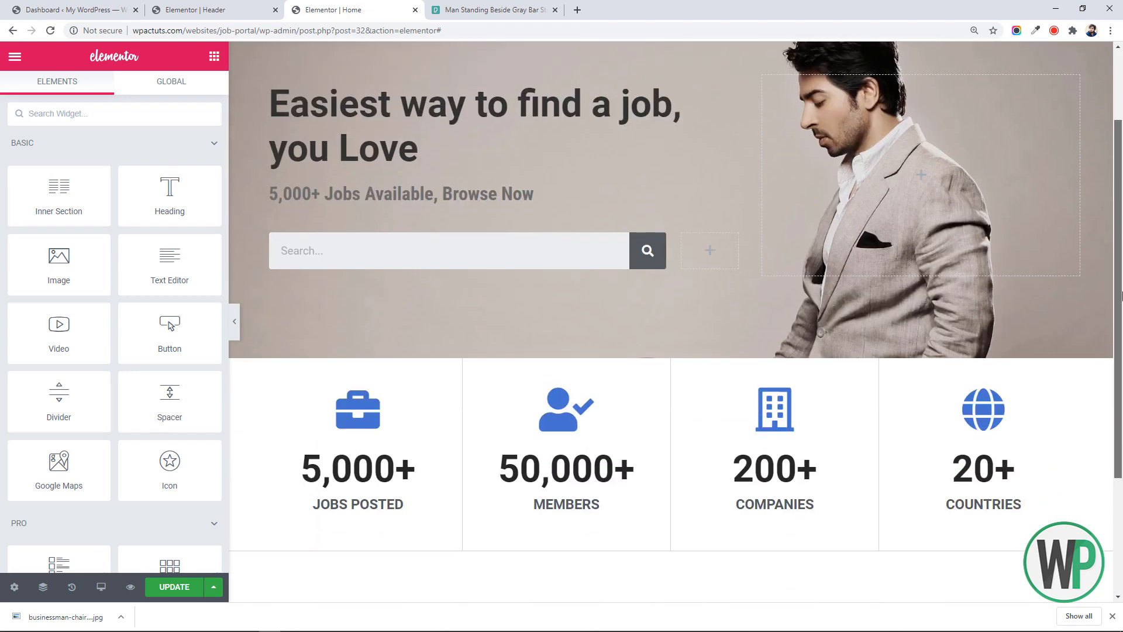
Step: Add a new single-column section below the statistics section
drag(1122, 312, 1122, 395)
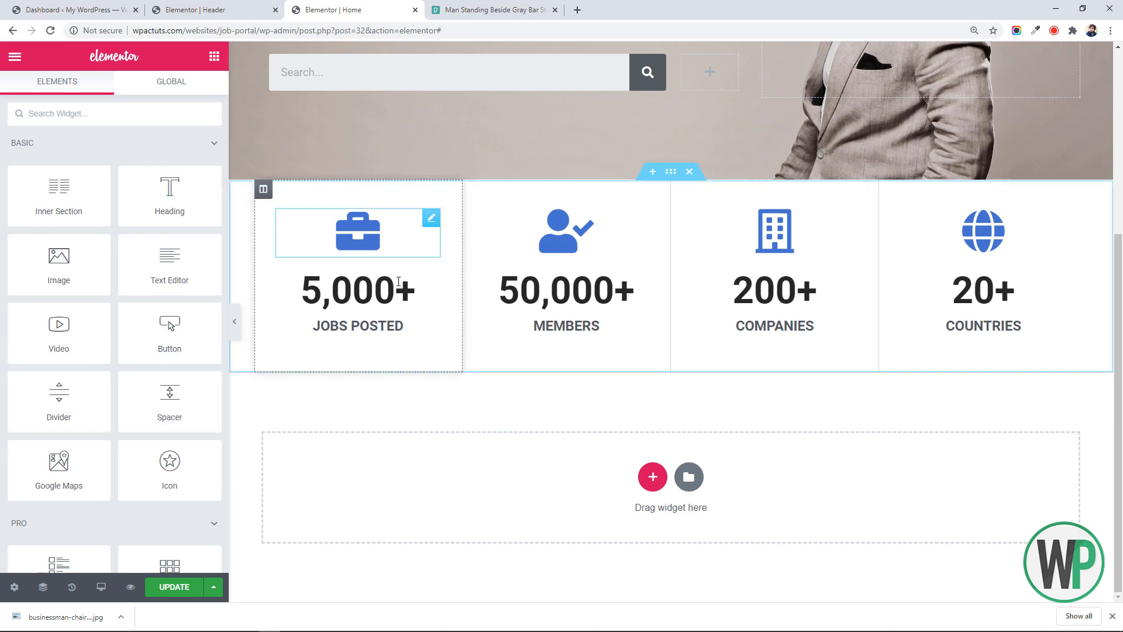
click(653, 475)
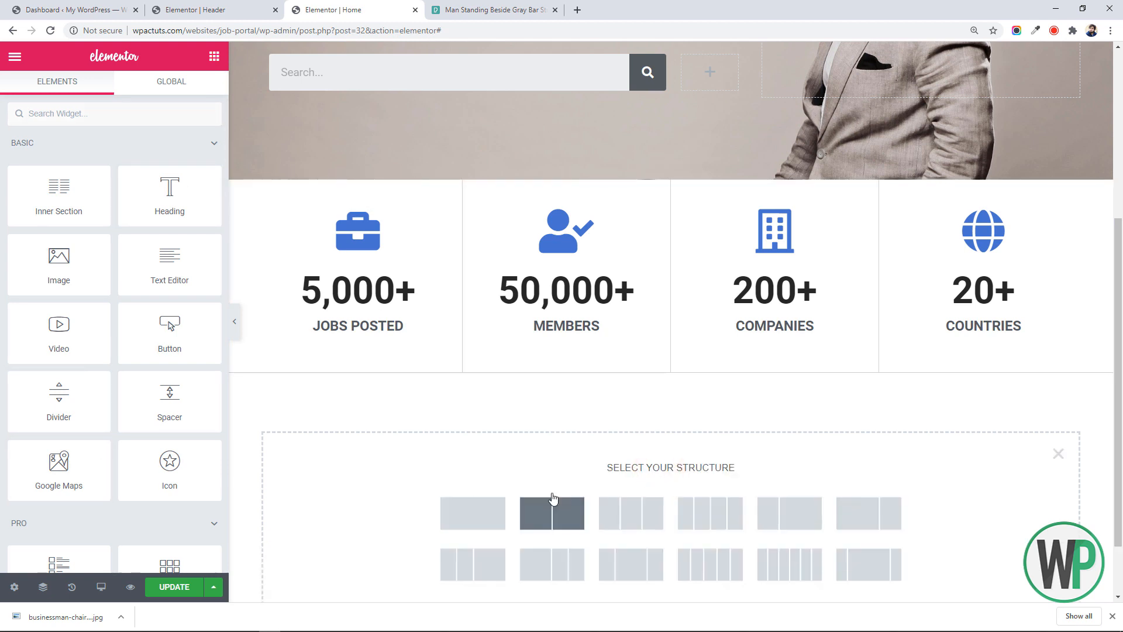
click(485, 516)
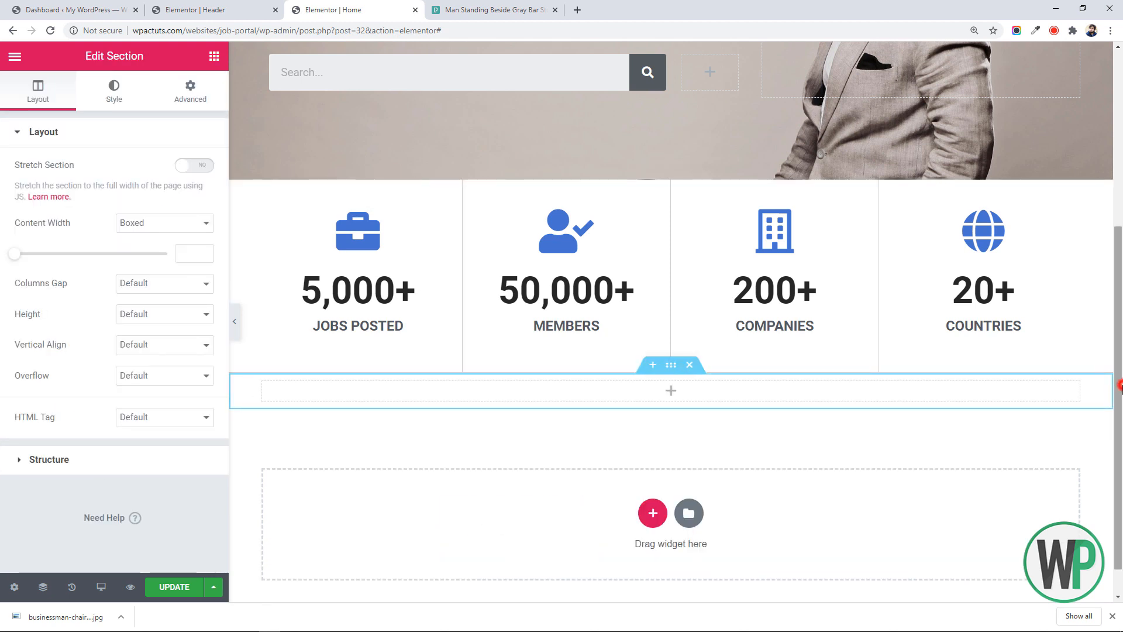
scroll(1100, 503, down, 1)
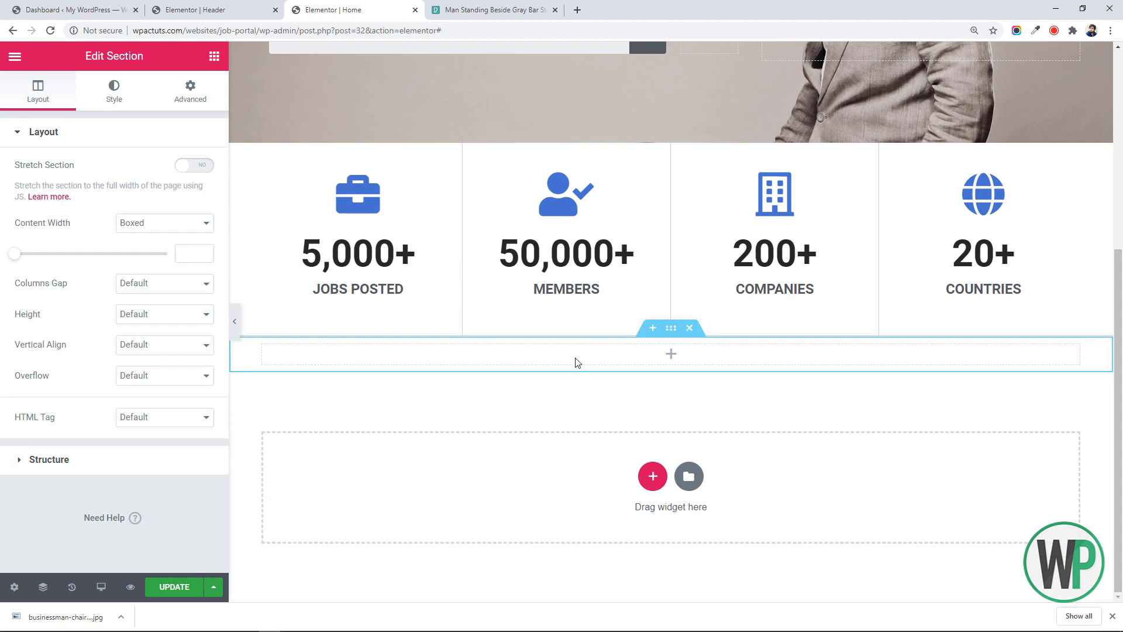